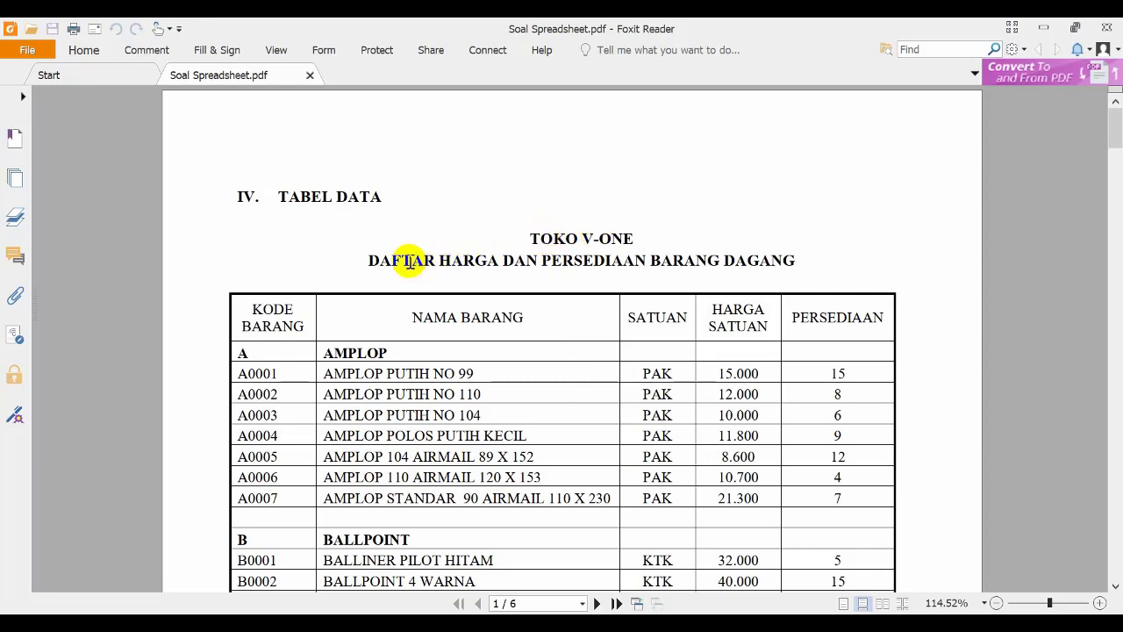
Step: Read through the exercise PDF, covering the price and stock table, the November sales table, the Soal 1 questions and the weekly sales table
scroll(705, 304, "down", 3)
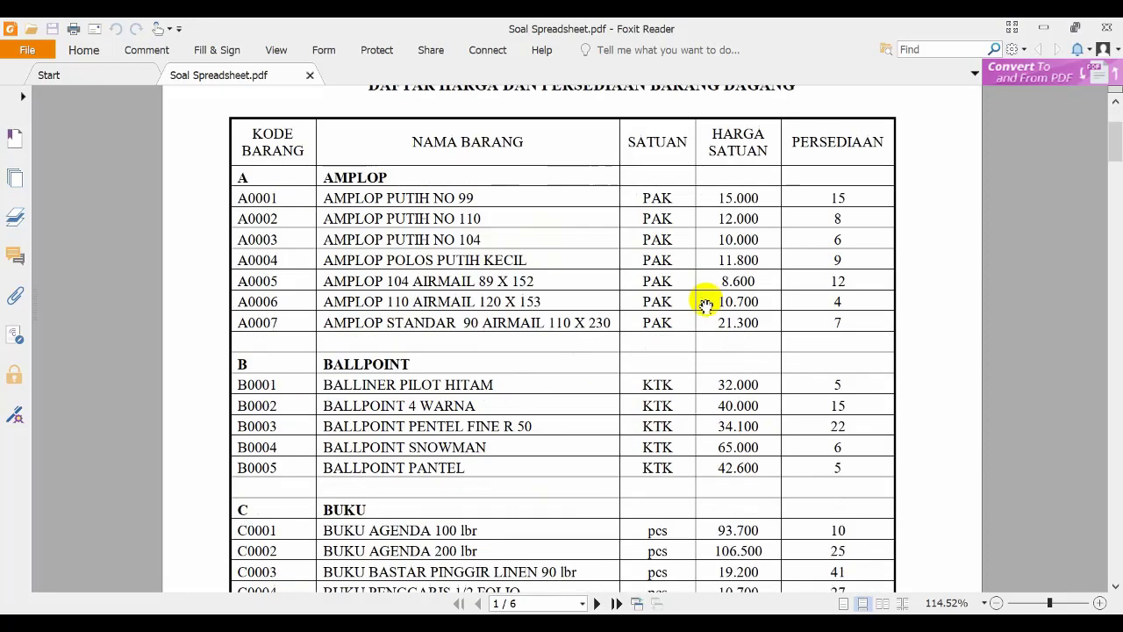
scroll(707, 301, "down", 8)
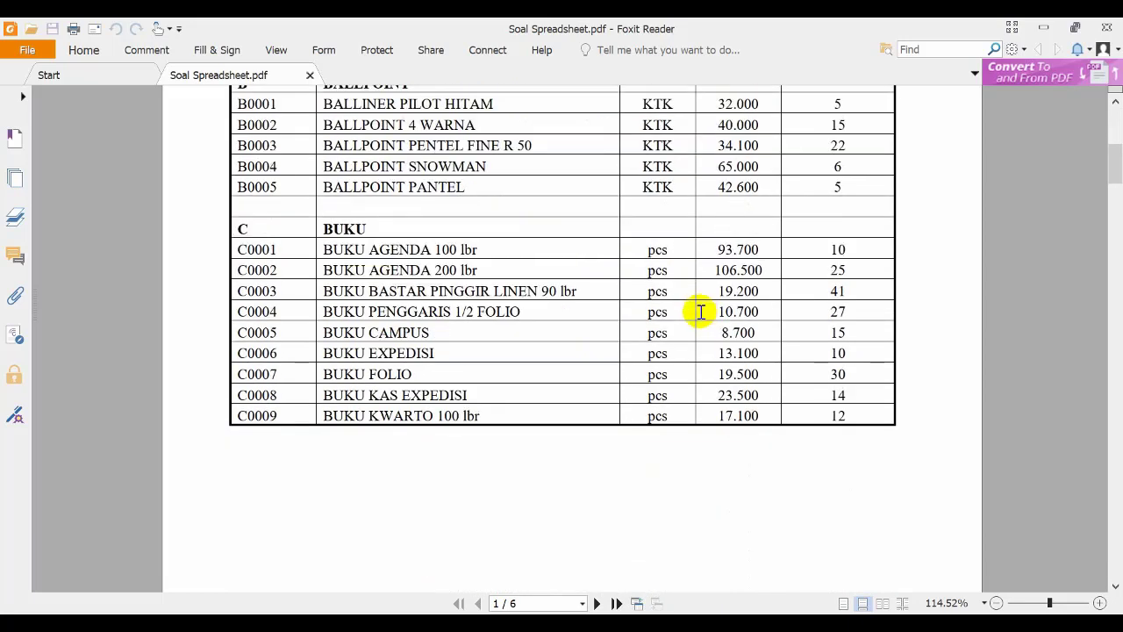
scroll(698, 318, "down", 5)
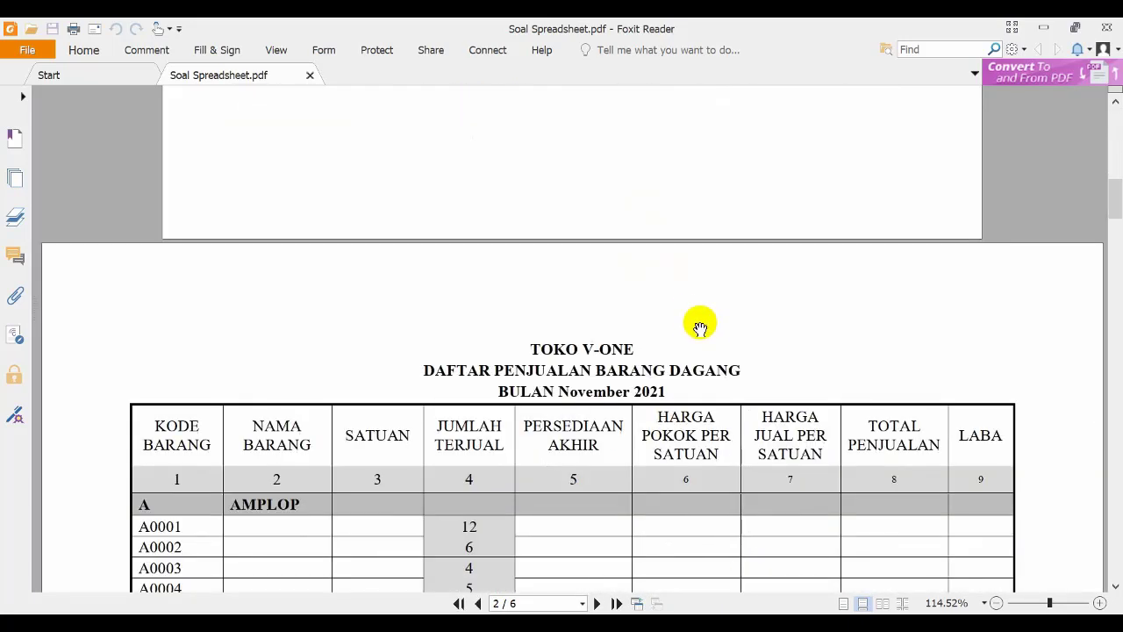
scroll(709, 349, "down", 1)
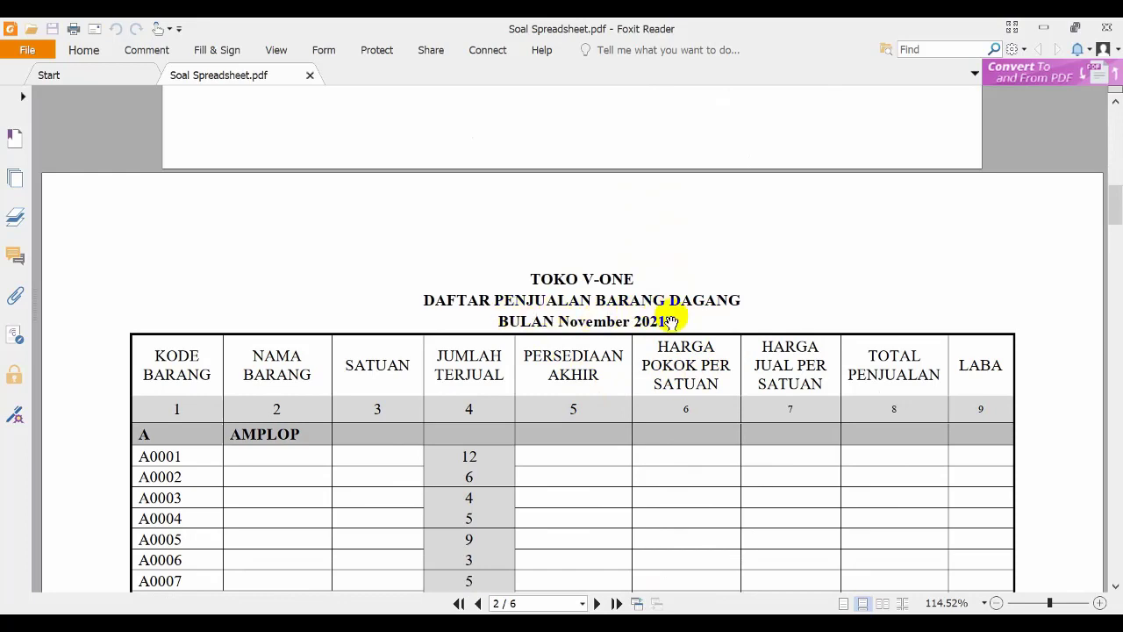
scroll(647, 343, "down", 8)
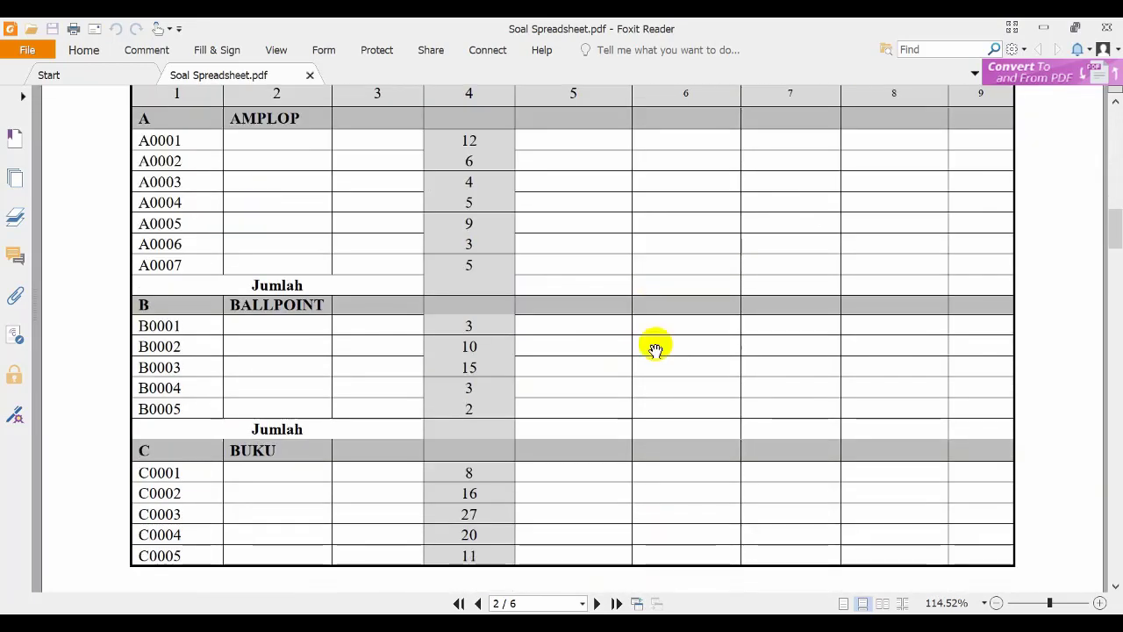
scroll(656, 350, "down", 20)
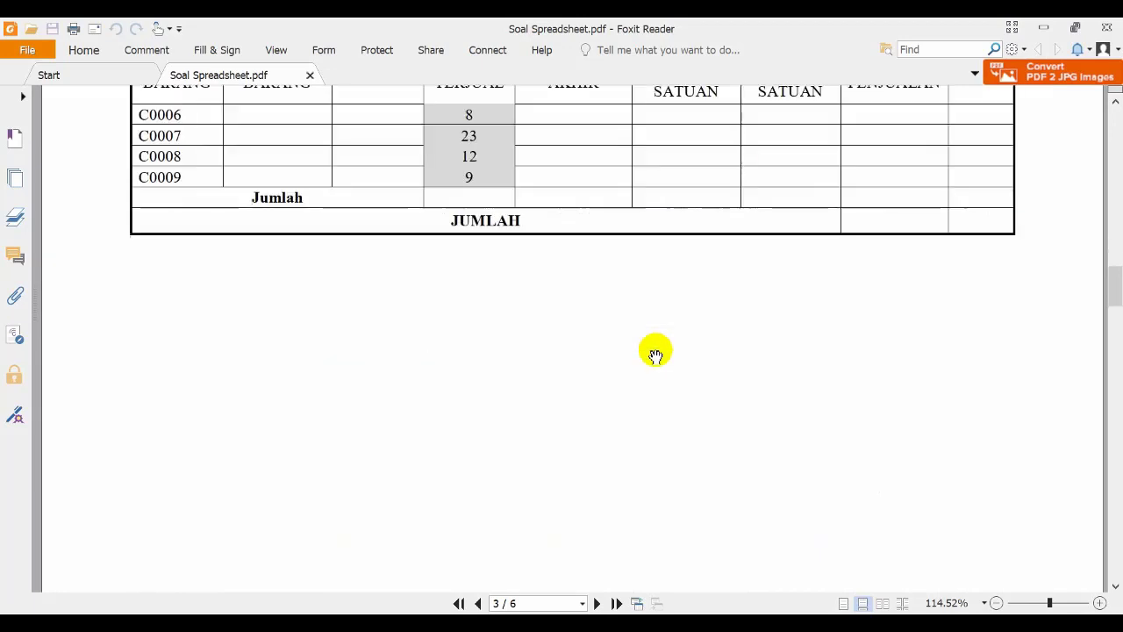
scroll(656, 353, "down", 12)
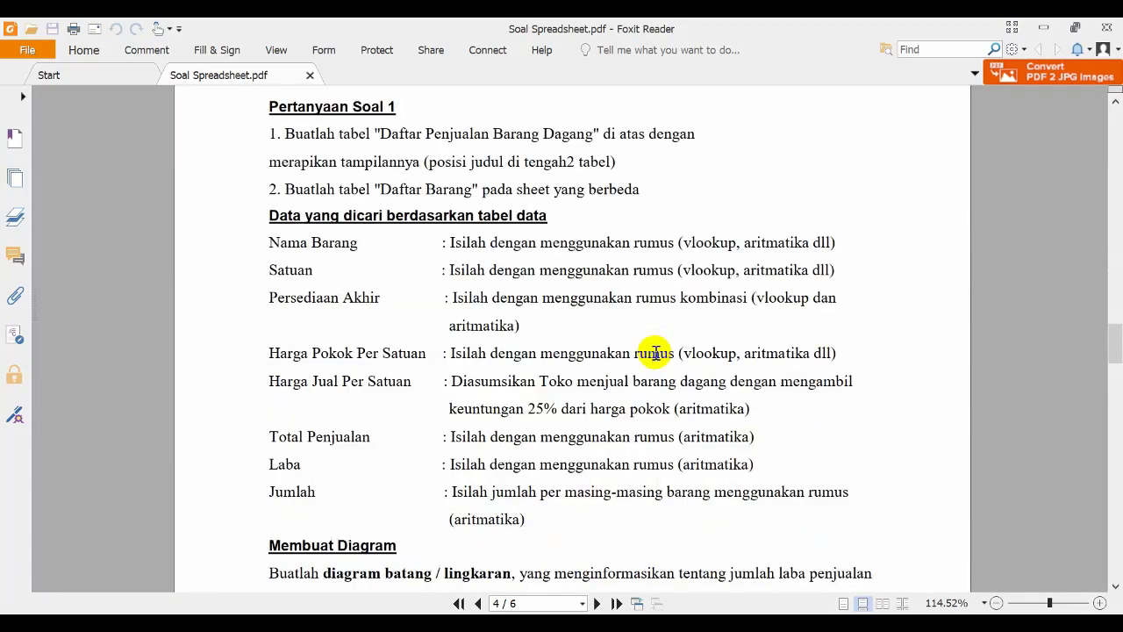
scroll(654, 358, "down", 14)
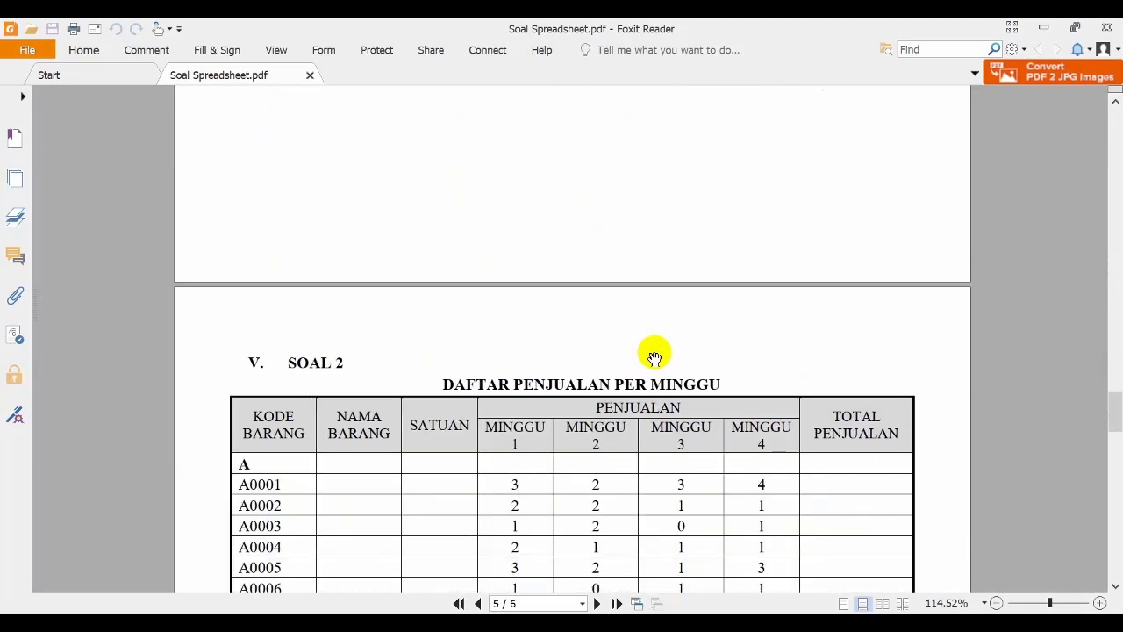
scroll(589, 377, "down", 5)
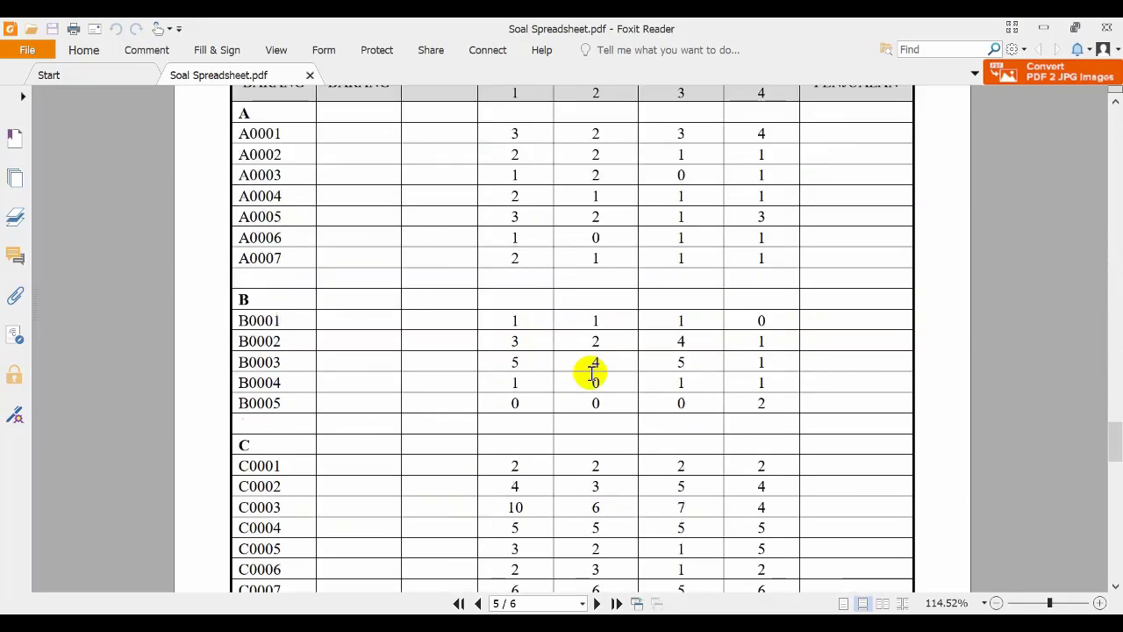
scroll(601, 375, "down", 2)
scroll(607, 376, "up", 10)
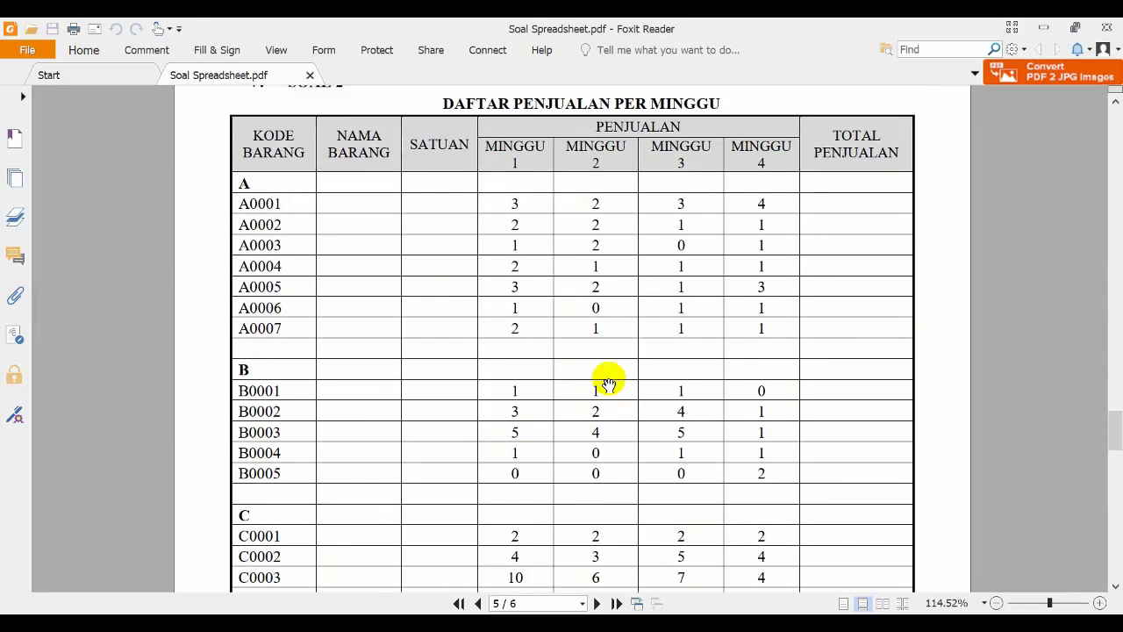
scroll(611, 387, "up", 15)
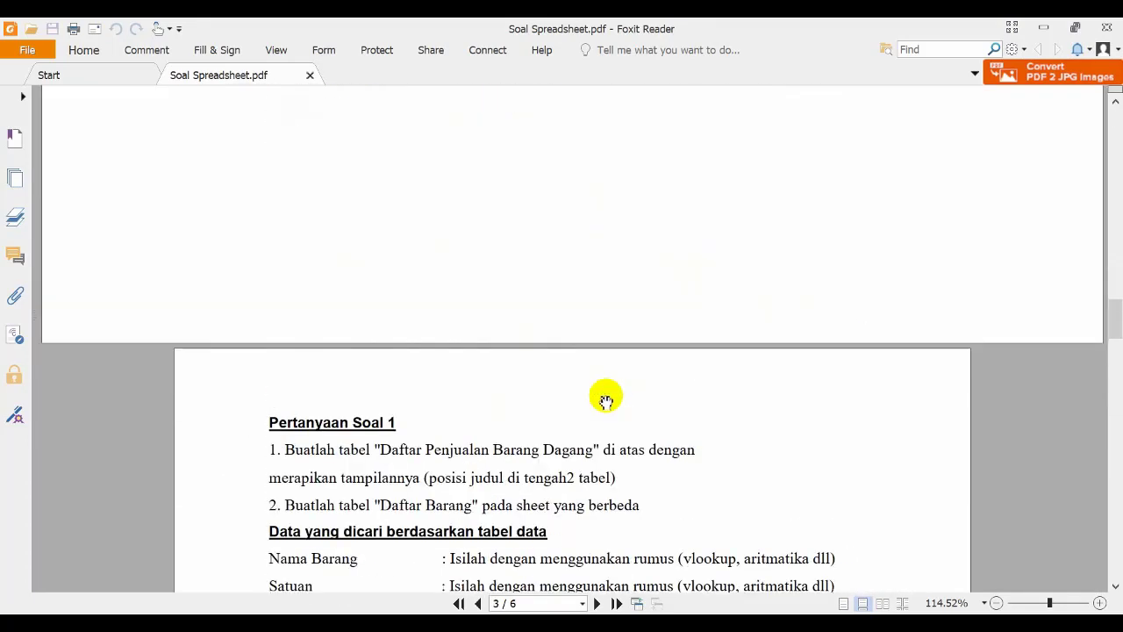
scroll(599, 406, "up", 20)
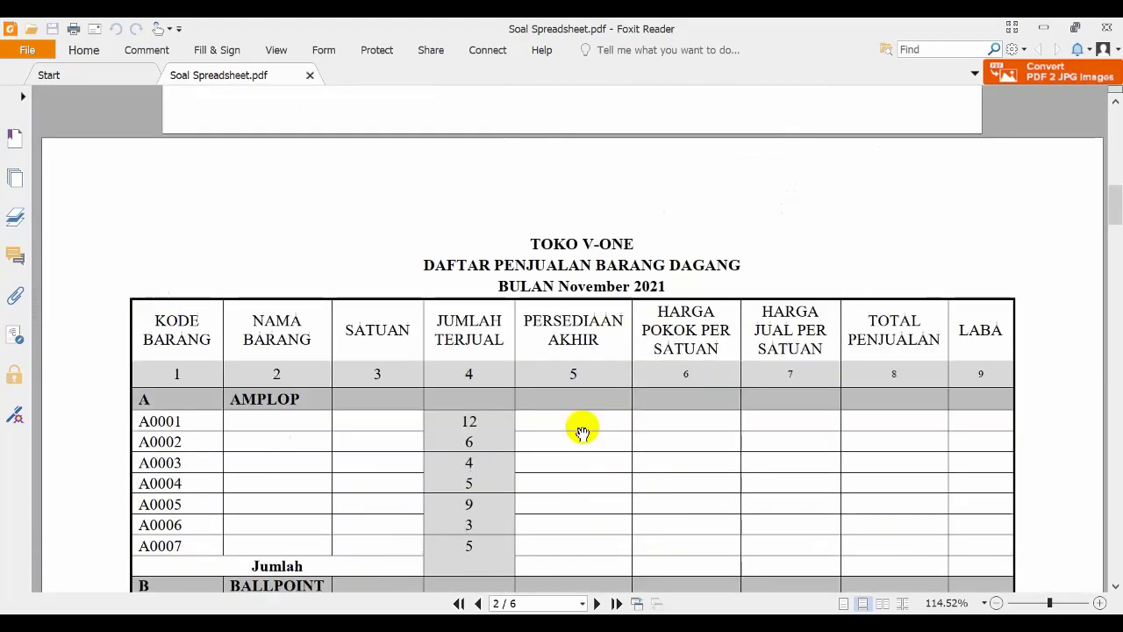
scroll(582, 430, "up", 8)
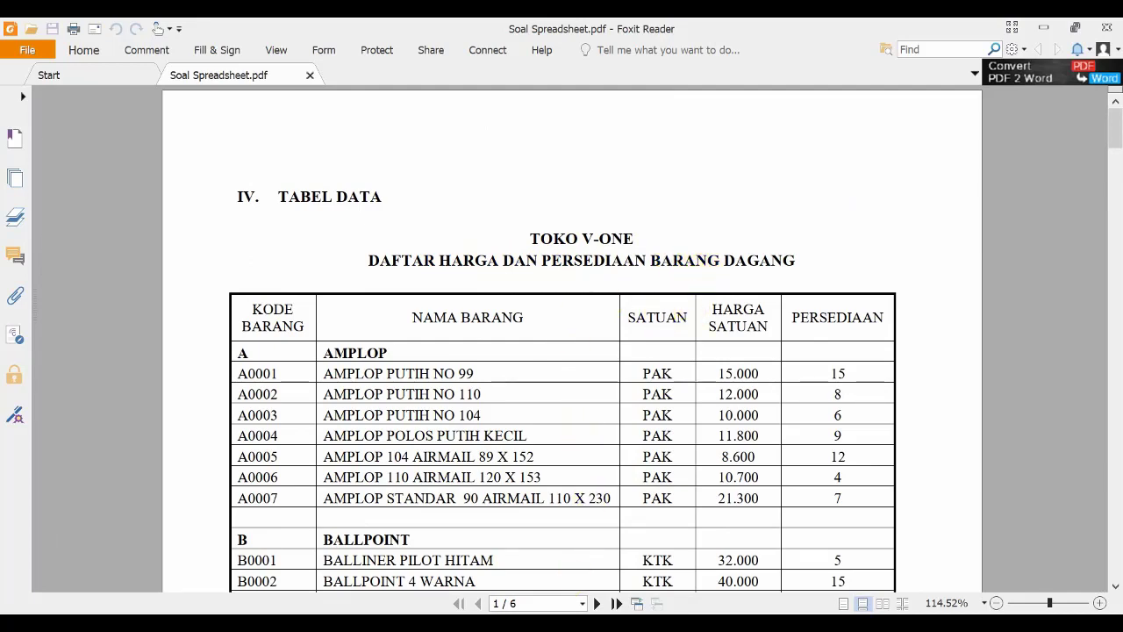
Step: Switch to the kunci workbook in Excel and show the beginning of the Soal 1 sheet
left_click(550, 545)
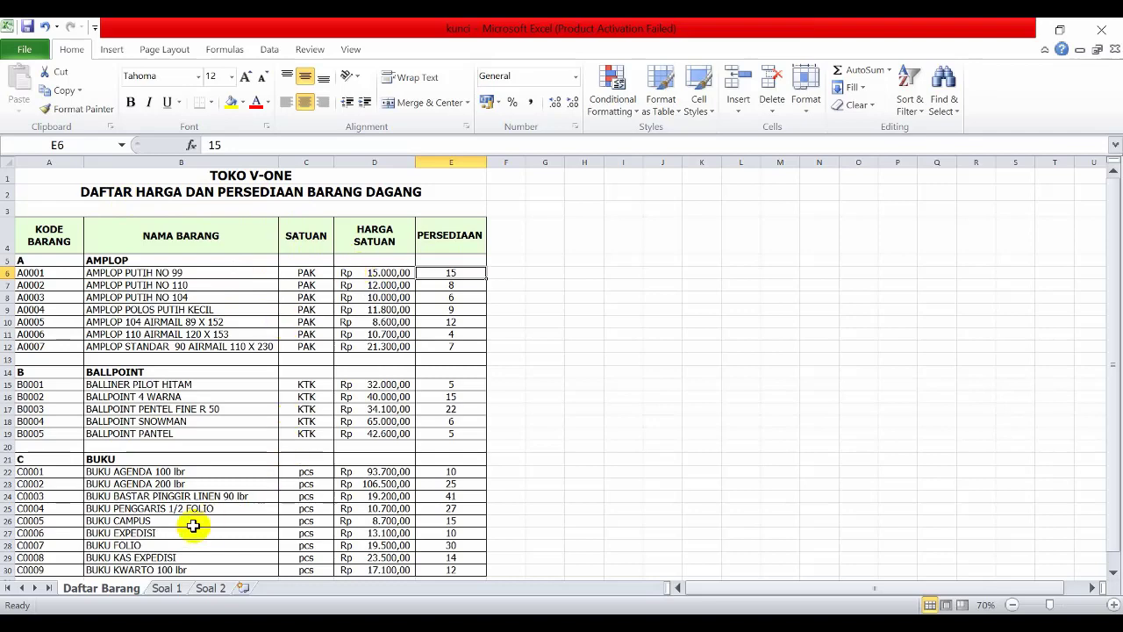
left_click(163, 588)
scroll(289, 462, "up", 7)
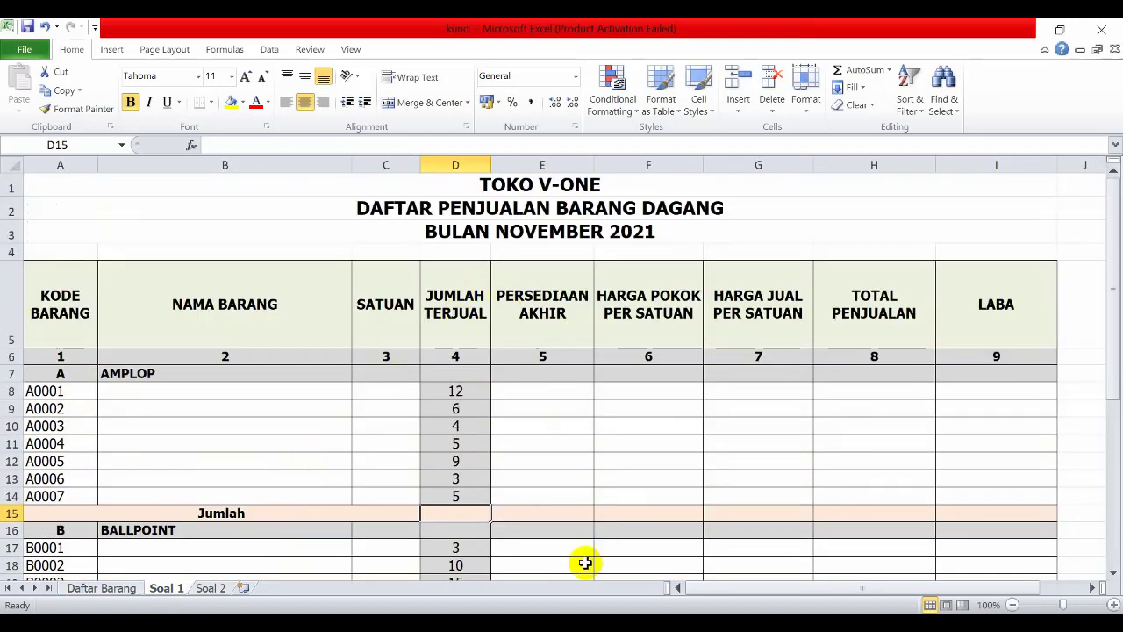
Step: Switch back to the exercise PDF in Foxit Reader and examine the November 2021 sales table and the Soal 1 formula instructions
key("alt+Tab")
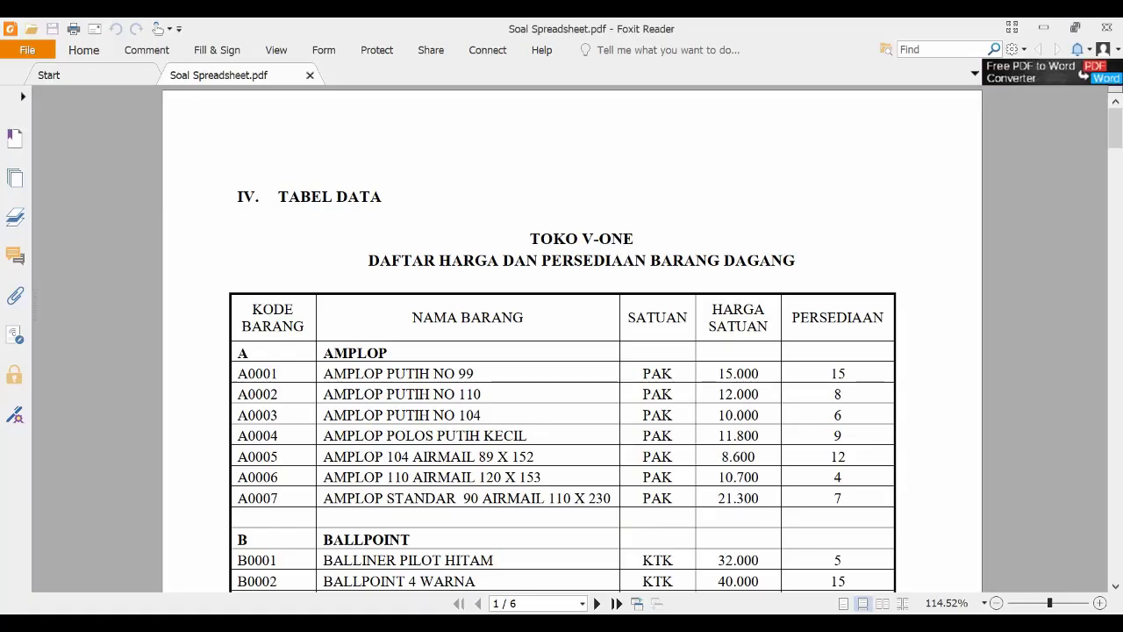
scroll(538, 367, "down", 7)
scroll(539, 367, "down", 5)
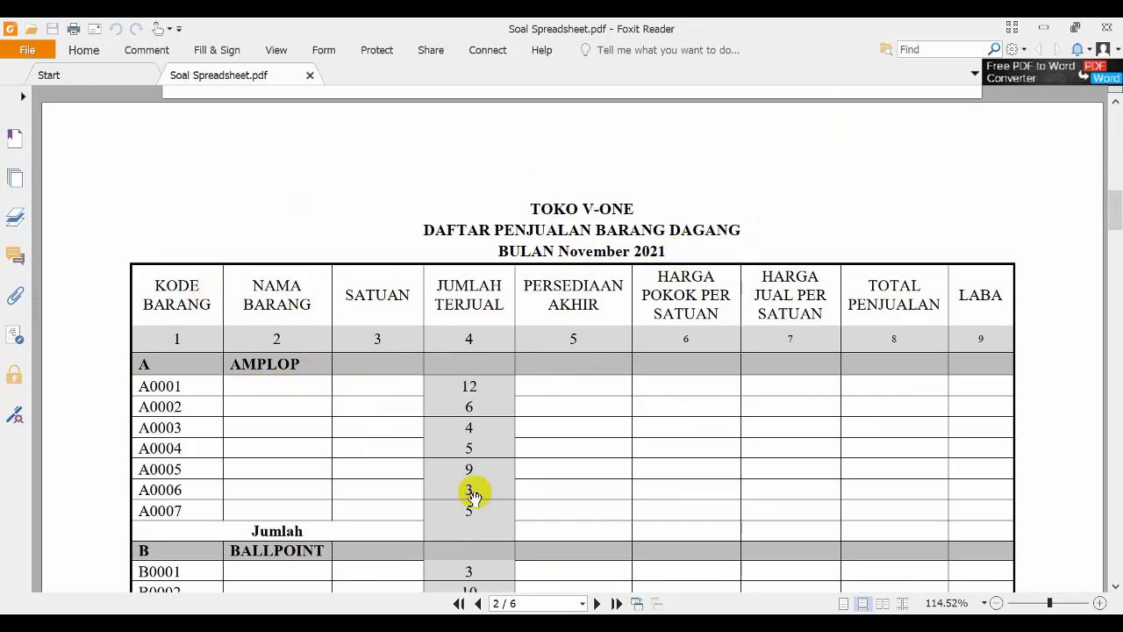
scroll(497, 503, "down", 3)
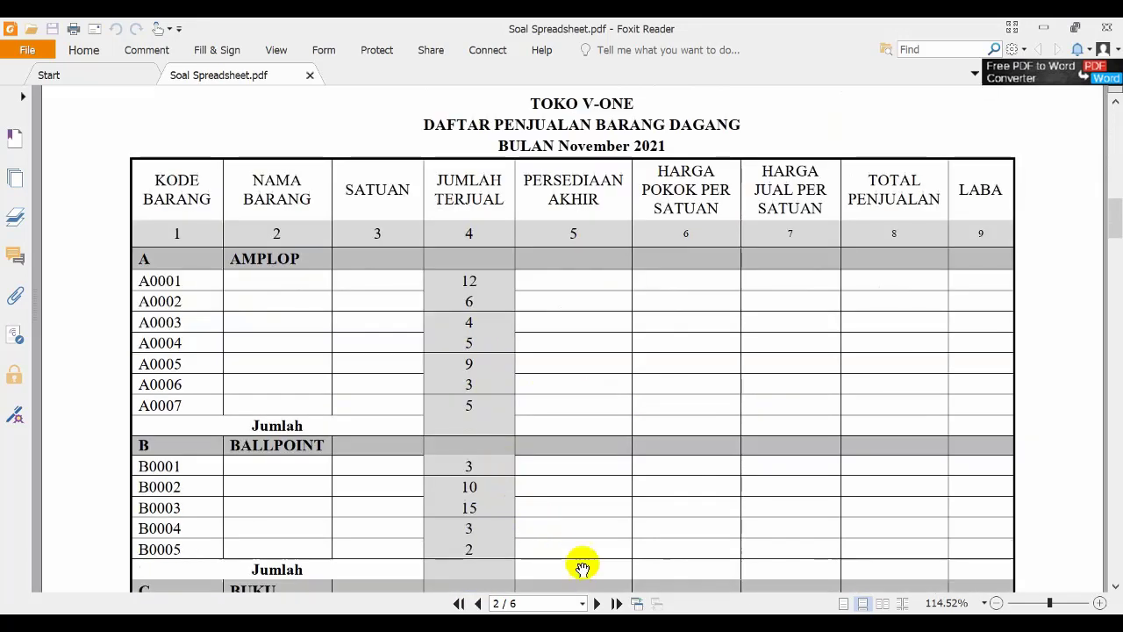
scroll(582, 564, "up", 2)
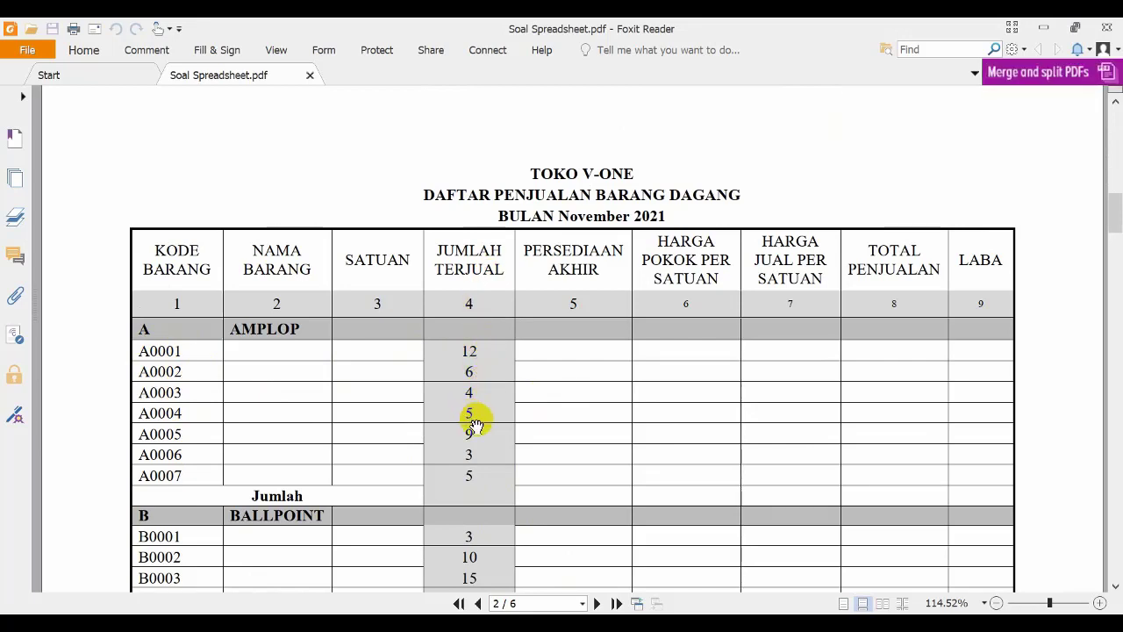
scroll(504, 452, "down", 6)
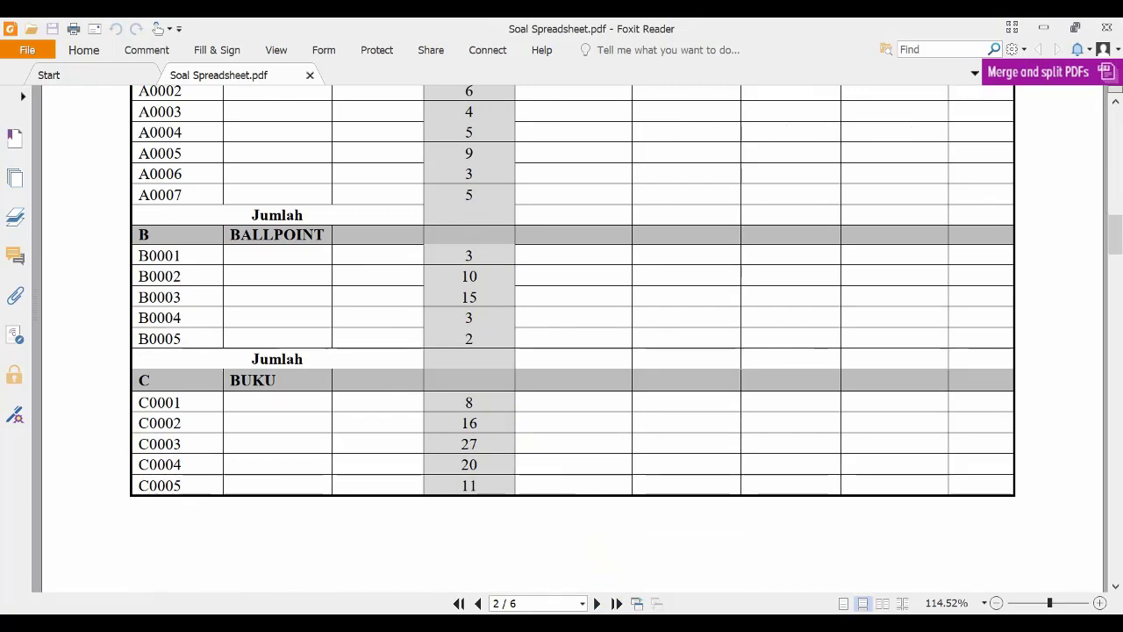
mouse_move(551, 625)
left_click(535, 557)
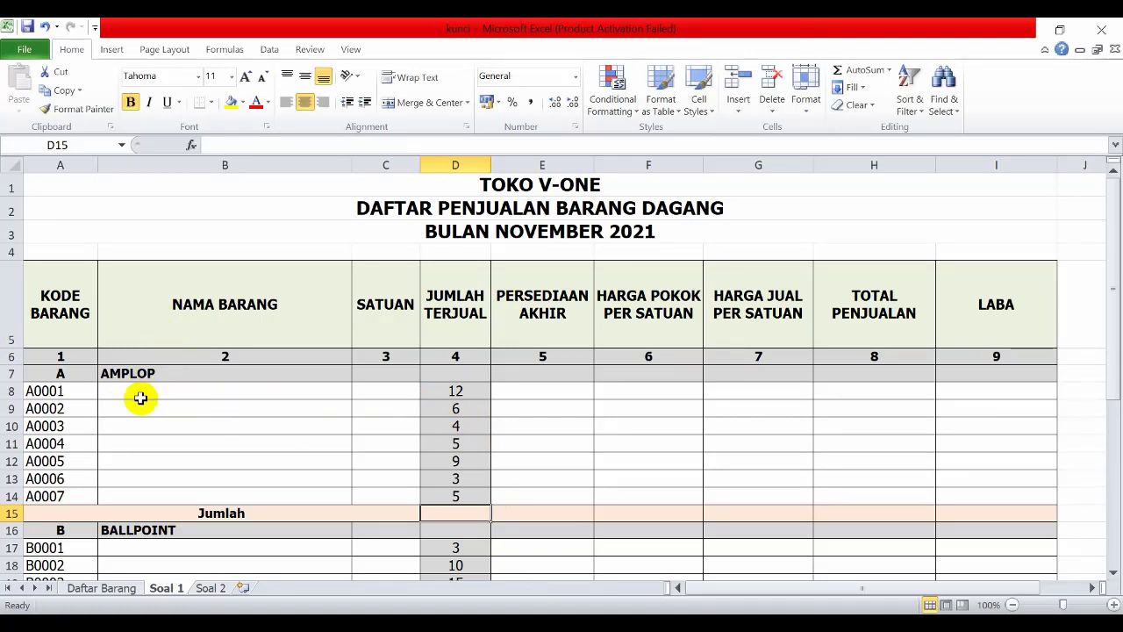
key("alt+Tab")
scroll(455, 413, "down", 15)
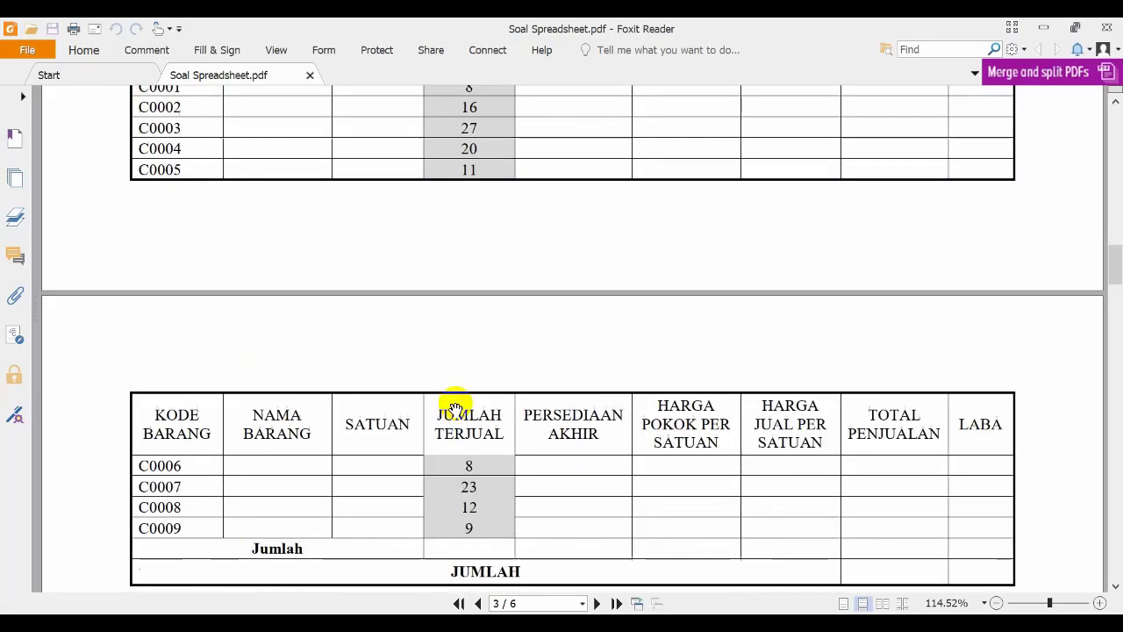
scroll(455, 412, "down", 5)
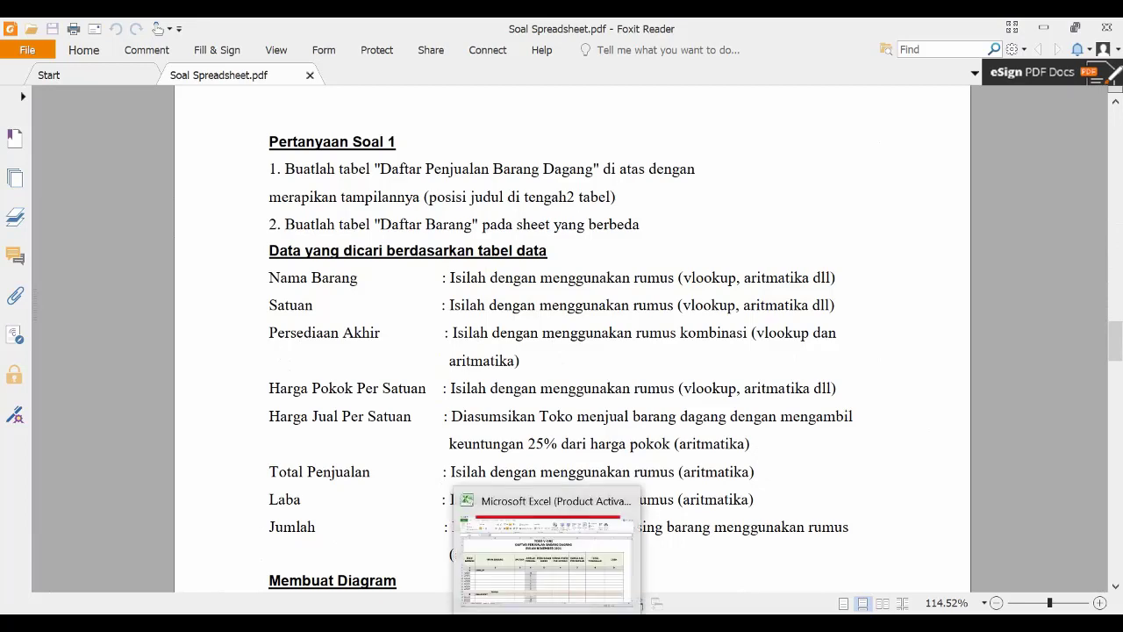
Step: Switch to Excel and begin a VLOOKUP formula in cell B8 of the Soal 1 sheet with A8 as the lookup value
left_click(547, 625)
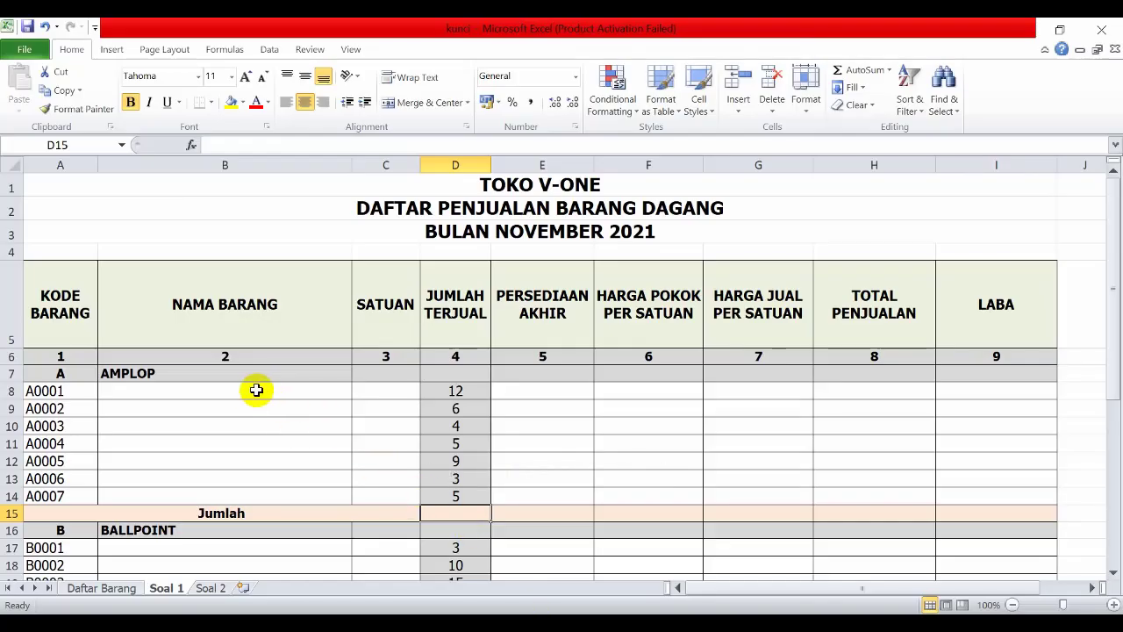
left_click(181, 391)
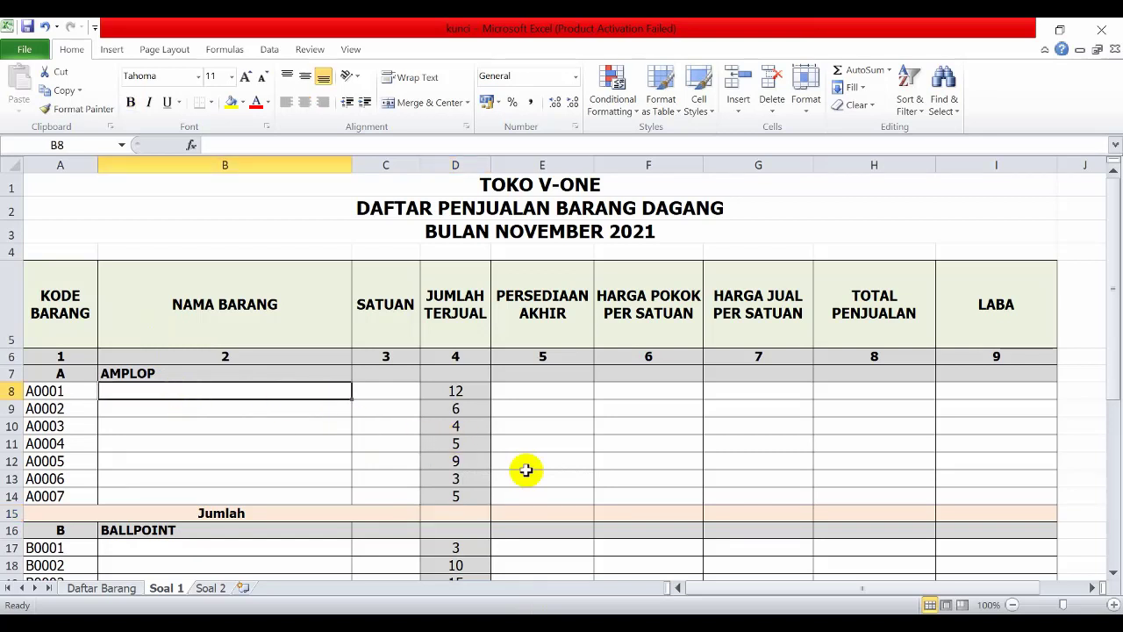
type("=")
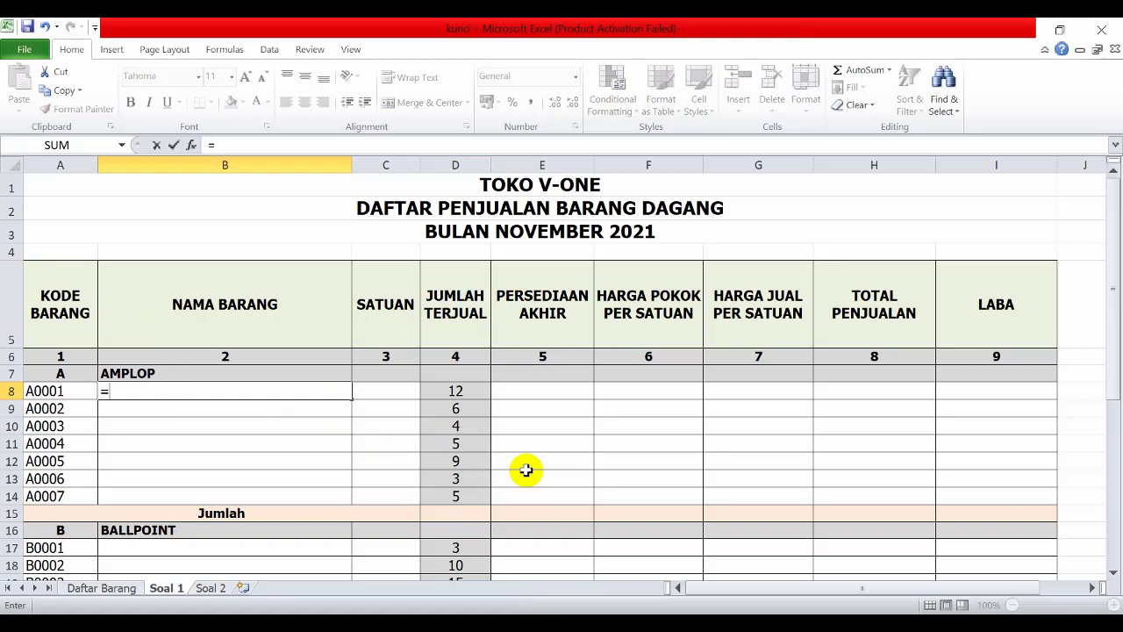
type("vlookup")
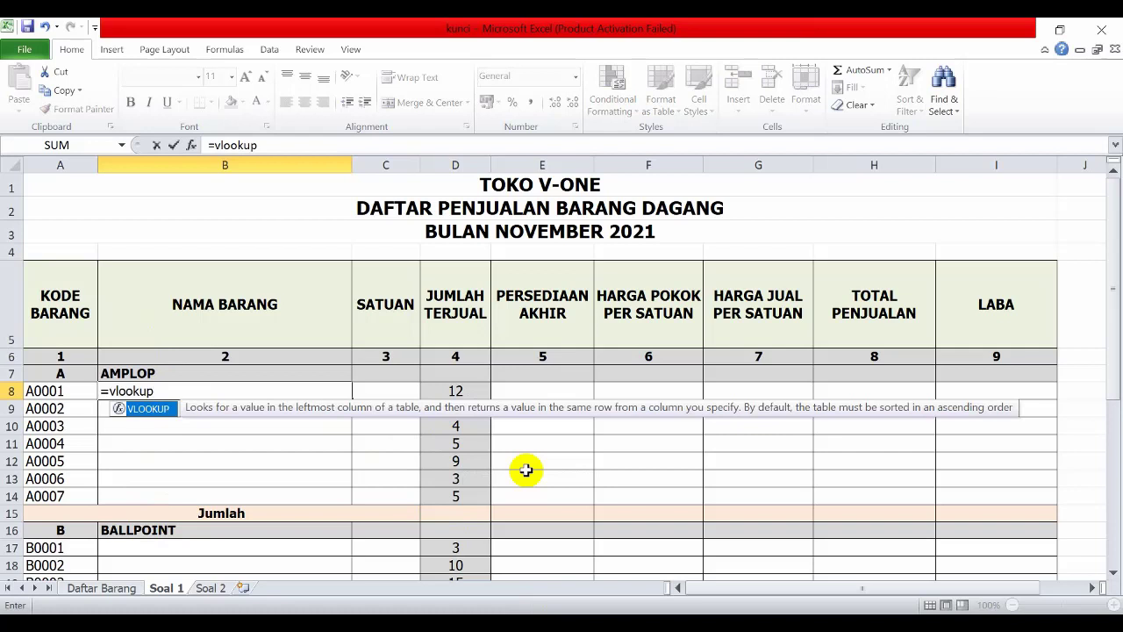
type("(")
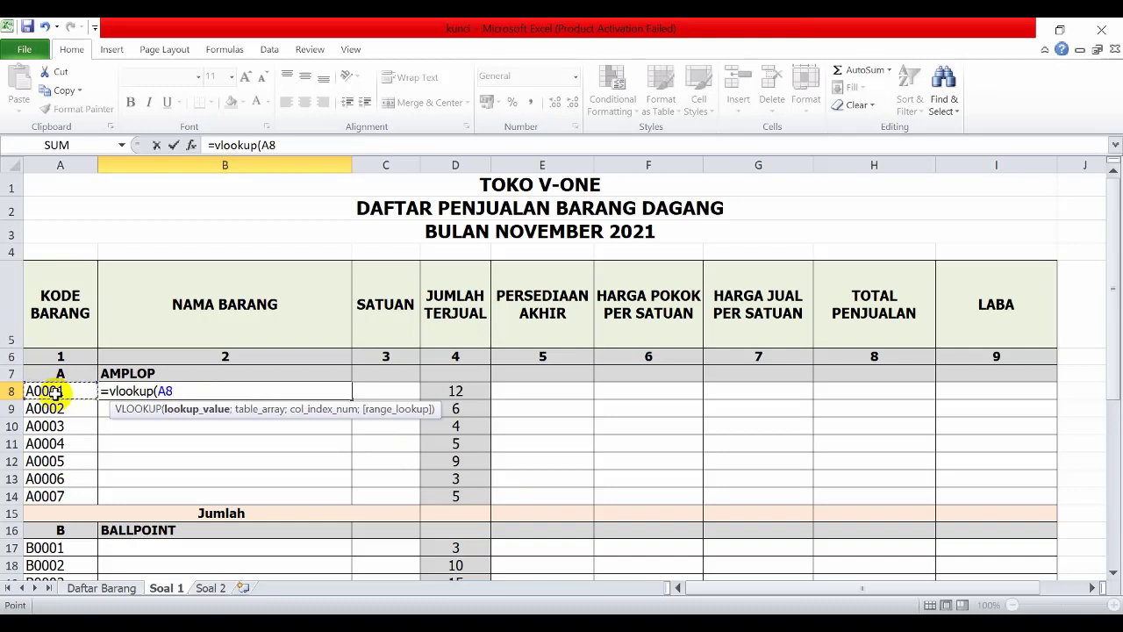
type(";")
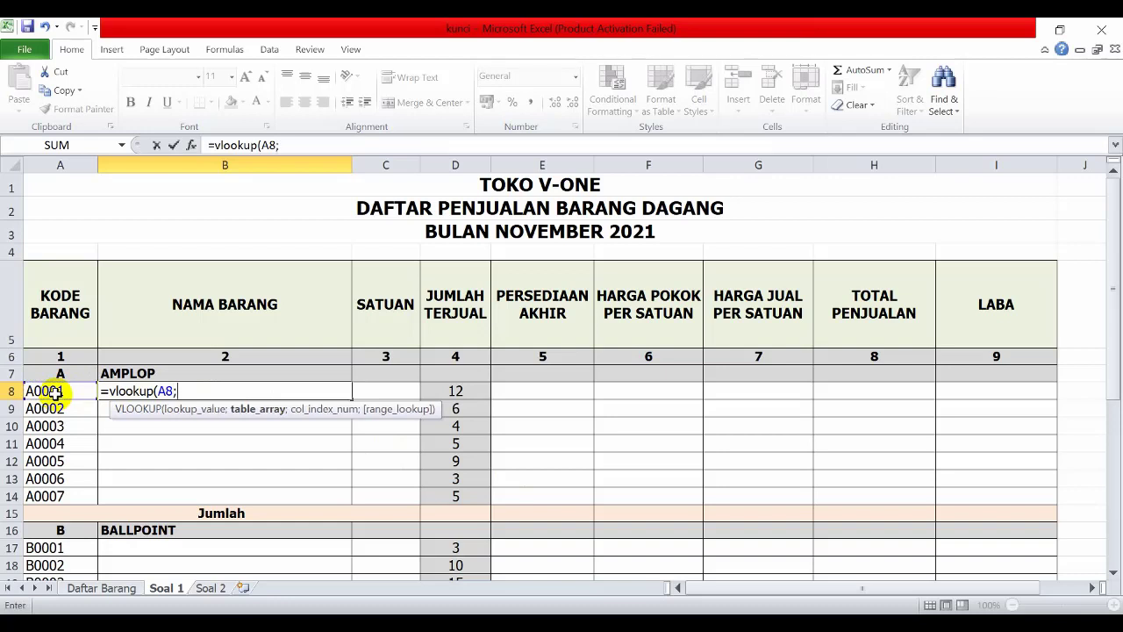
Step: Complete the B8 VLOOKUP with the absolute range 'Daftar Barang'!$A$5:$E$30 as the table and 2 as the column index
left_click(101, 588)
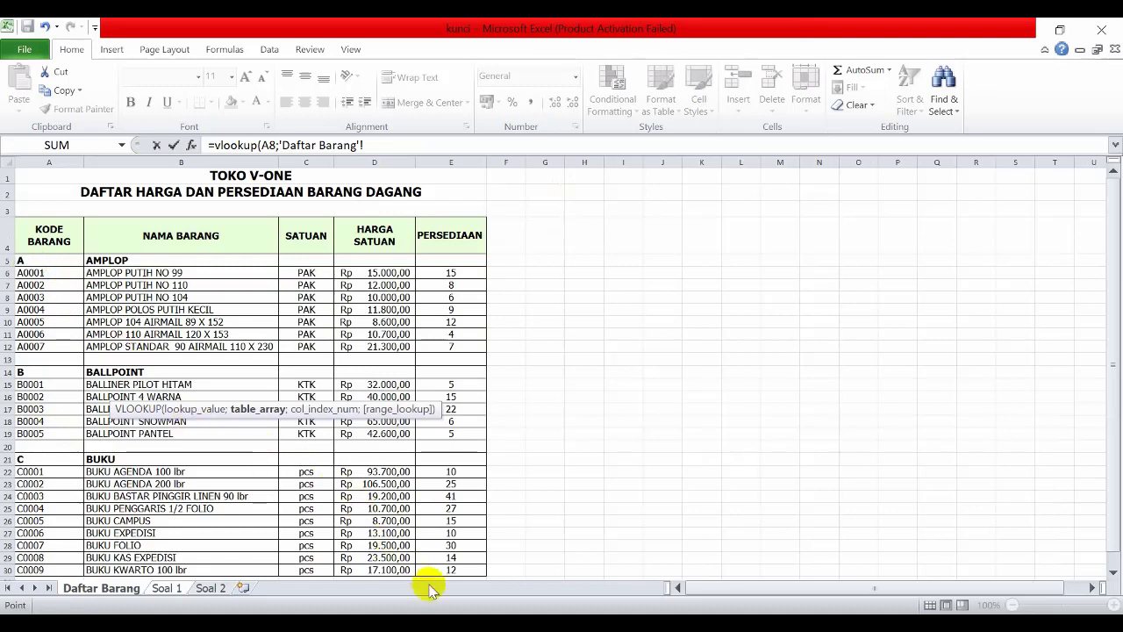
left_click_drag(29, 260, 451, 572)
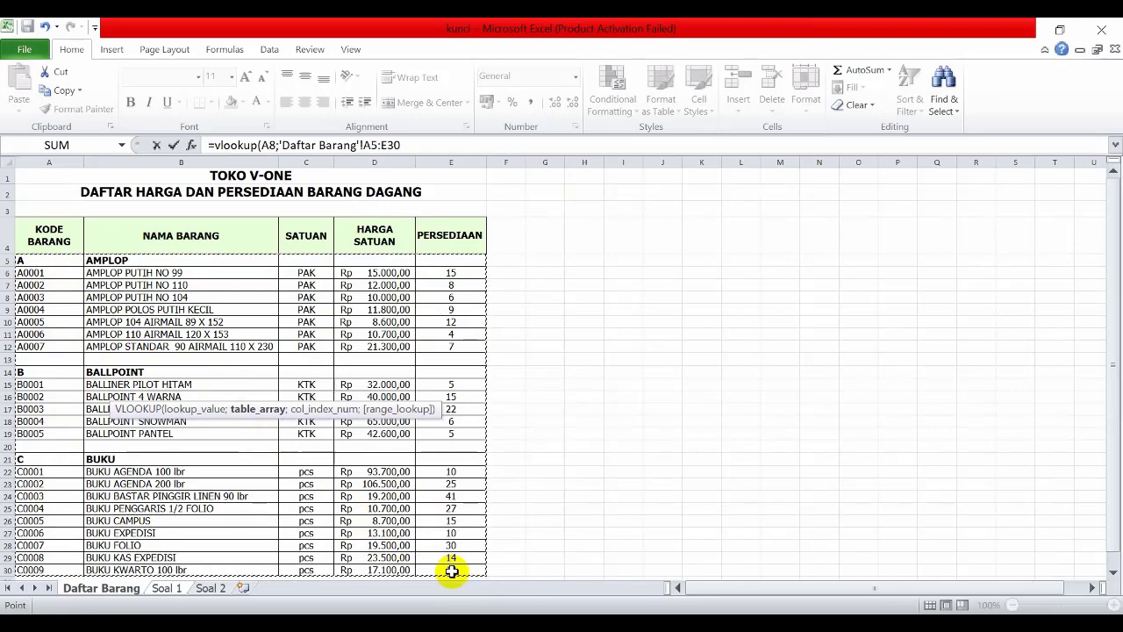
left_click(405, 145)
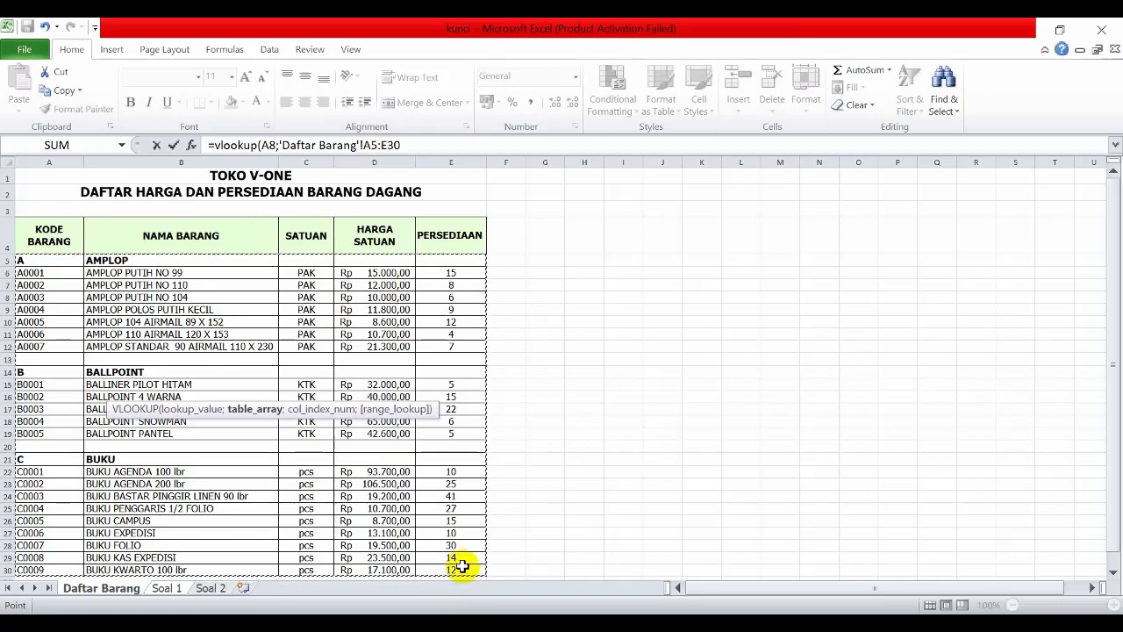
key("F4")
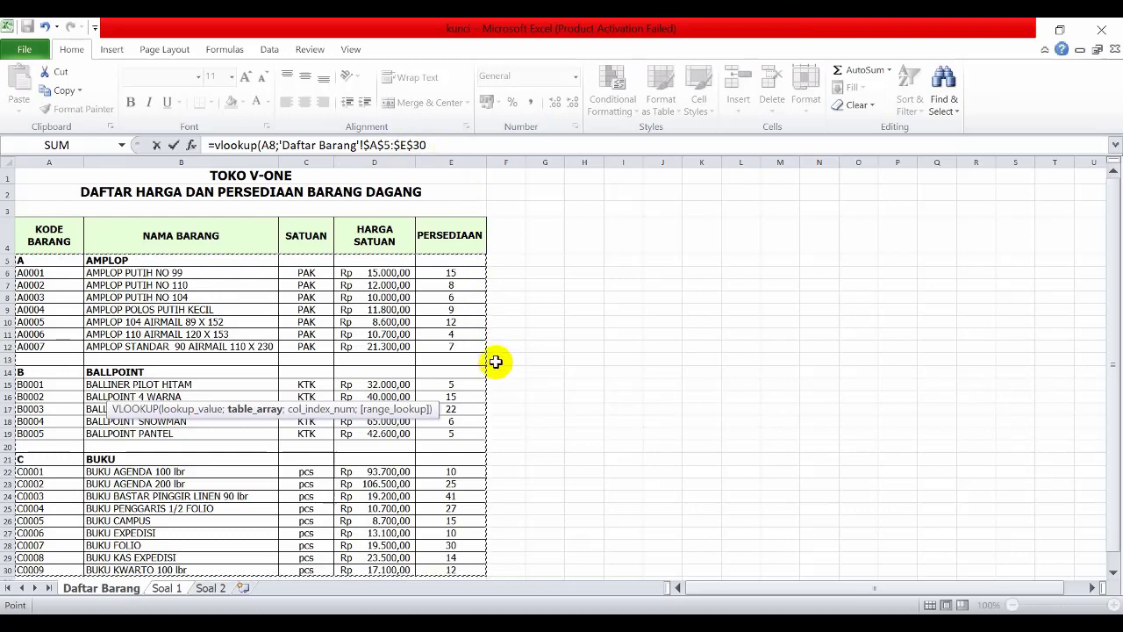
type(";2")
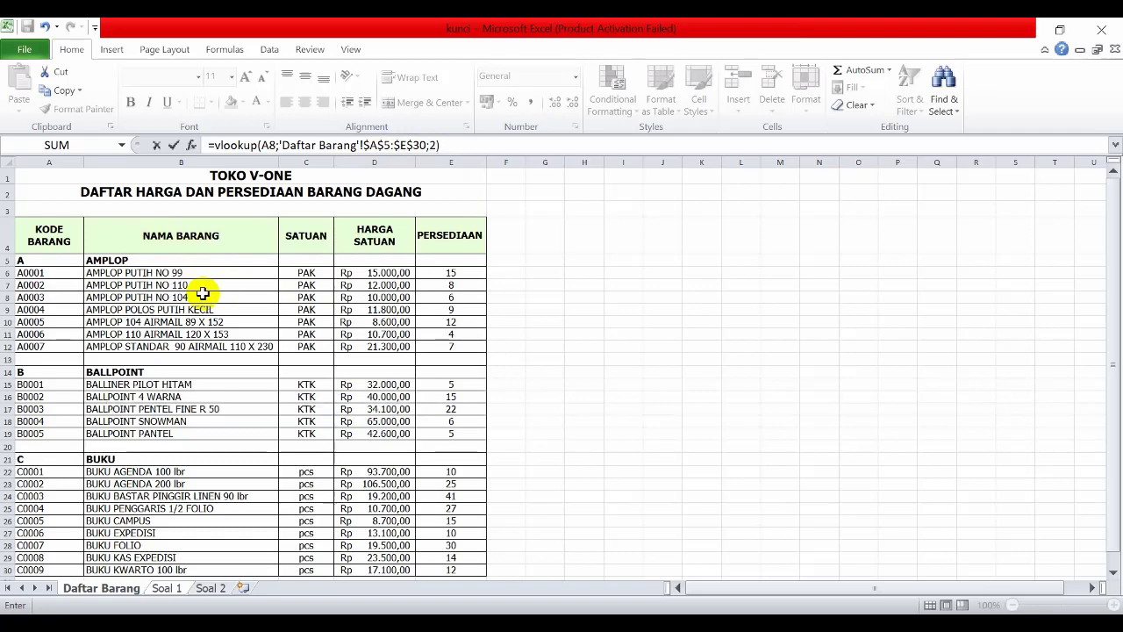
key("Return")
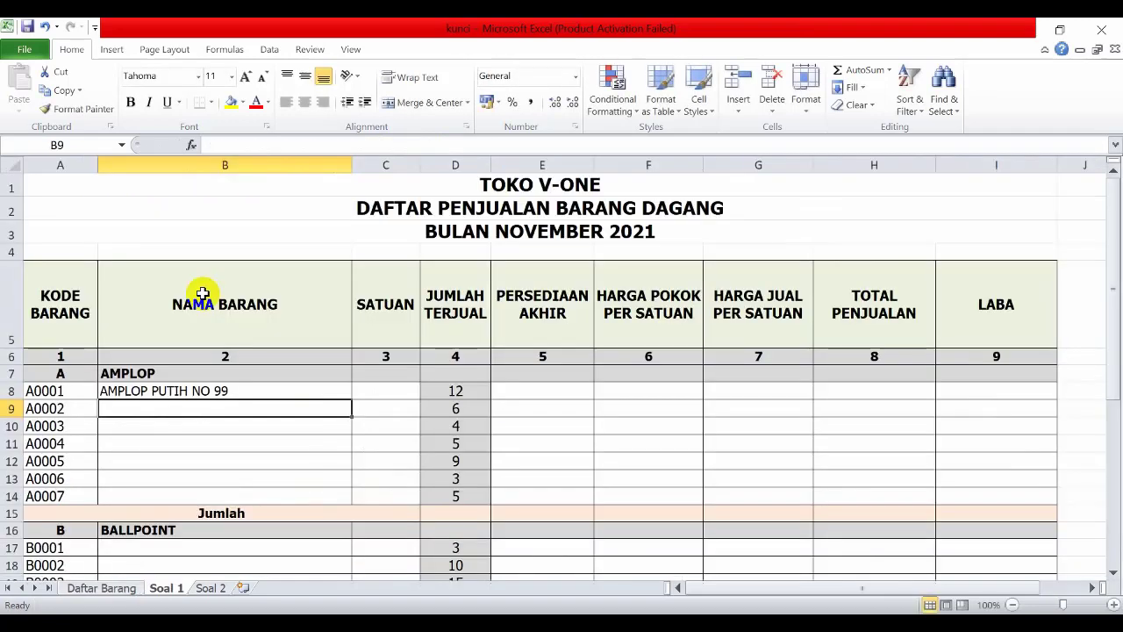
Step: Fill the VLOOKUP formula from B8 down through B14 for the AMPLOP items
left_click(274, 392)
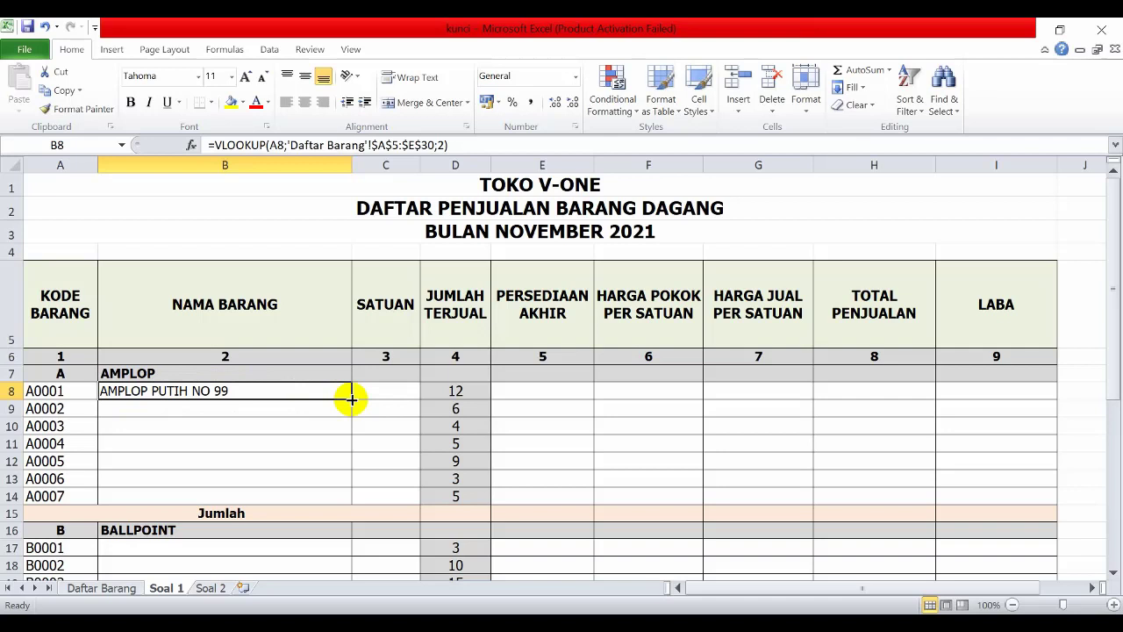
left_click_drag(352, 399, 337, 497)
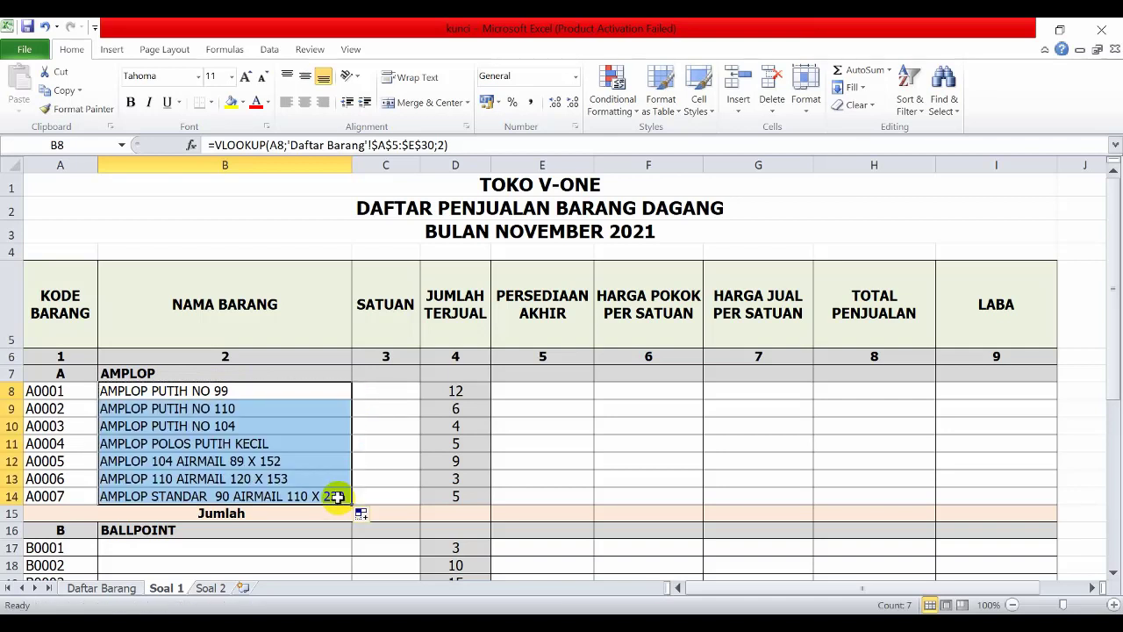
scroll(231, 468, "down", 2)
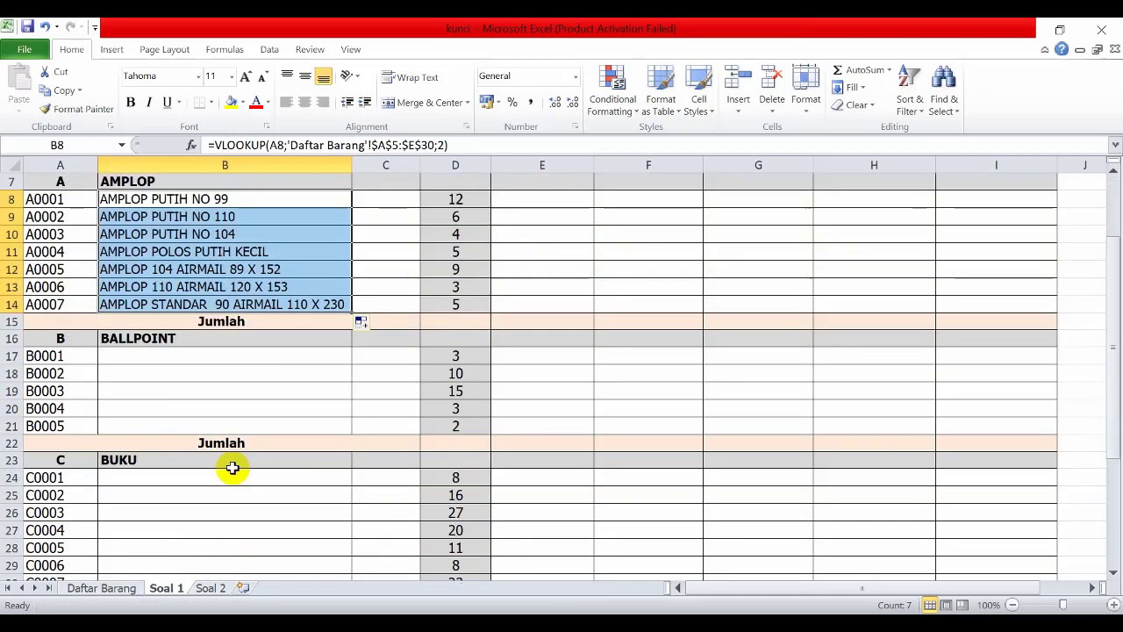
scroll(231, 466, "up", 1)
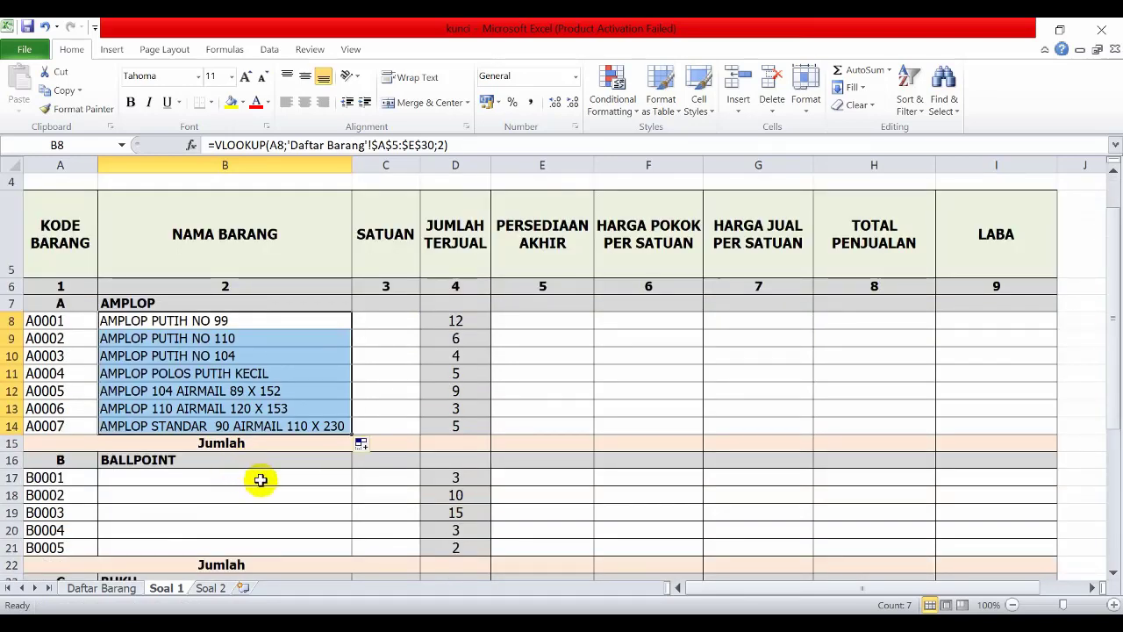
scroll(263, 483, "down", 1)
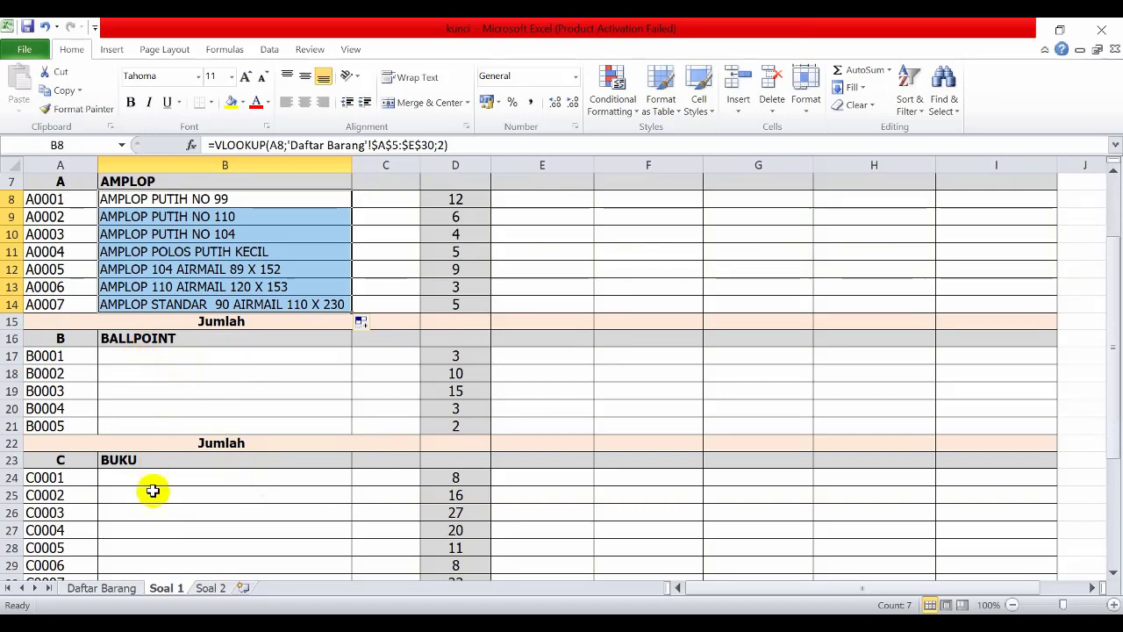
scroll(136, 307, "up", 1)
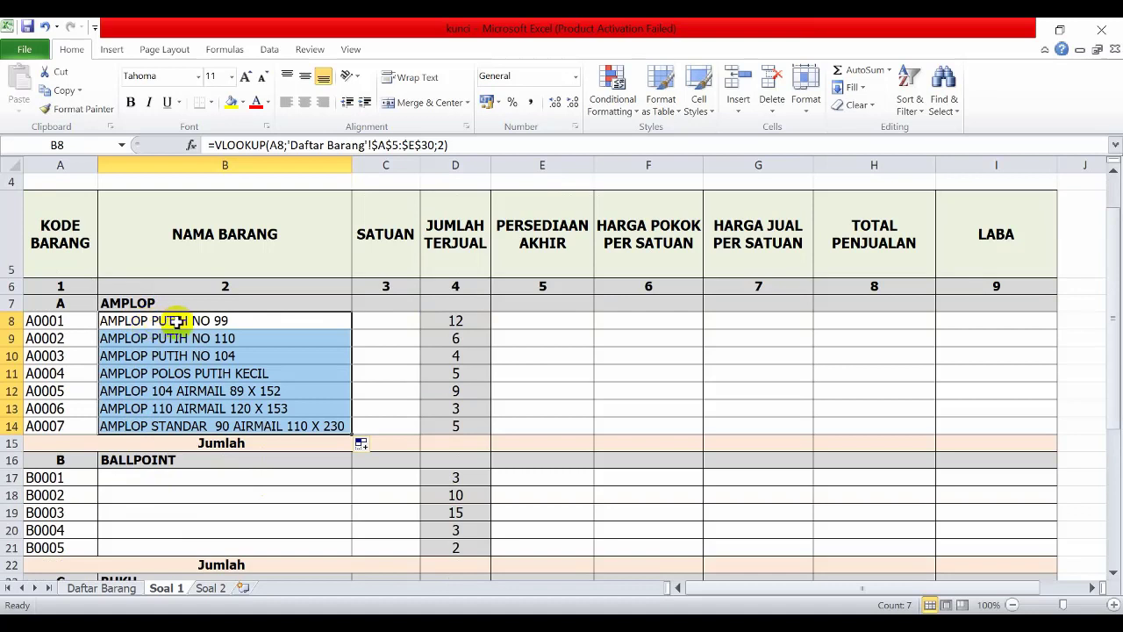
Step: Copy the B8 formula and paste it into the Nama Barang cells B17:B21 of the BALLPOINT group
left_click(192, 321)
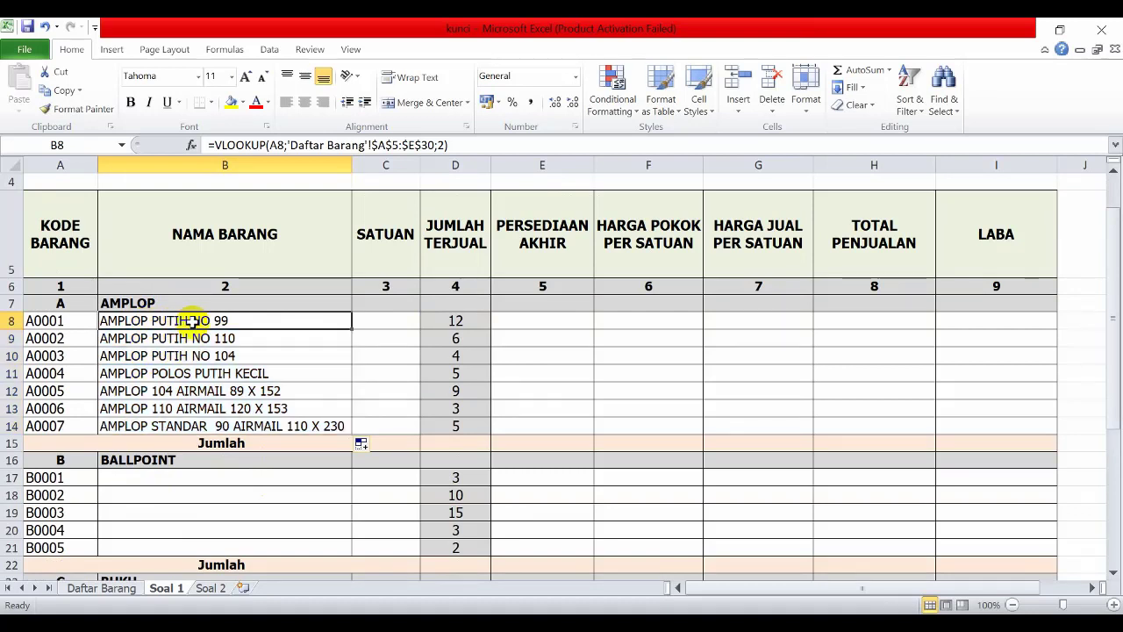
right_click(192, 321)
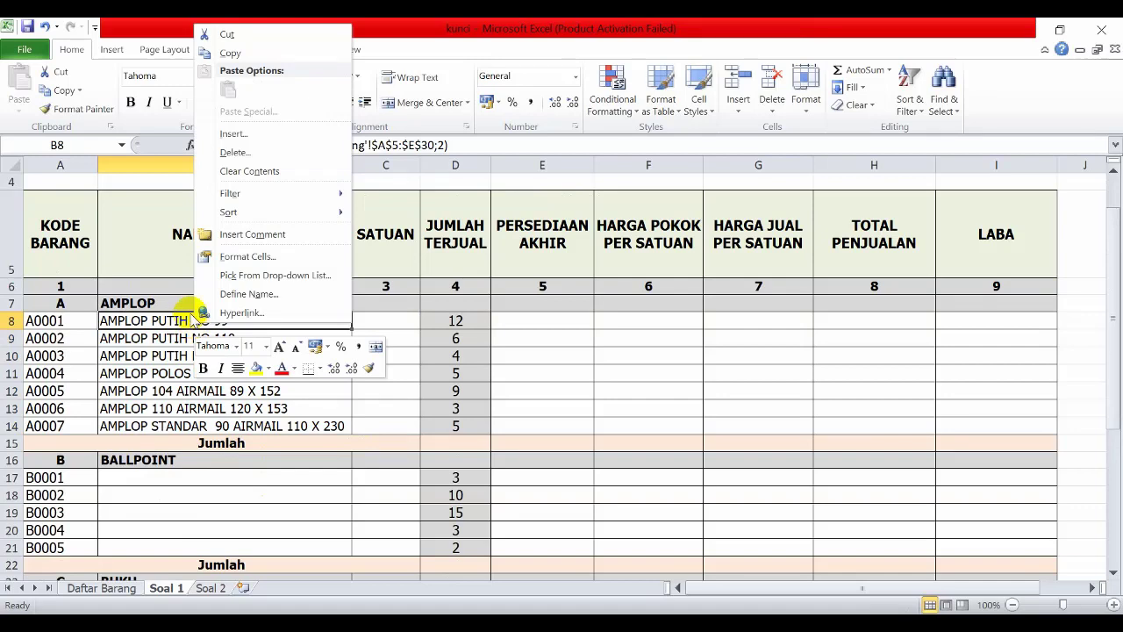
left_click(241, 52)
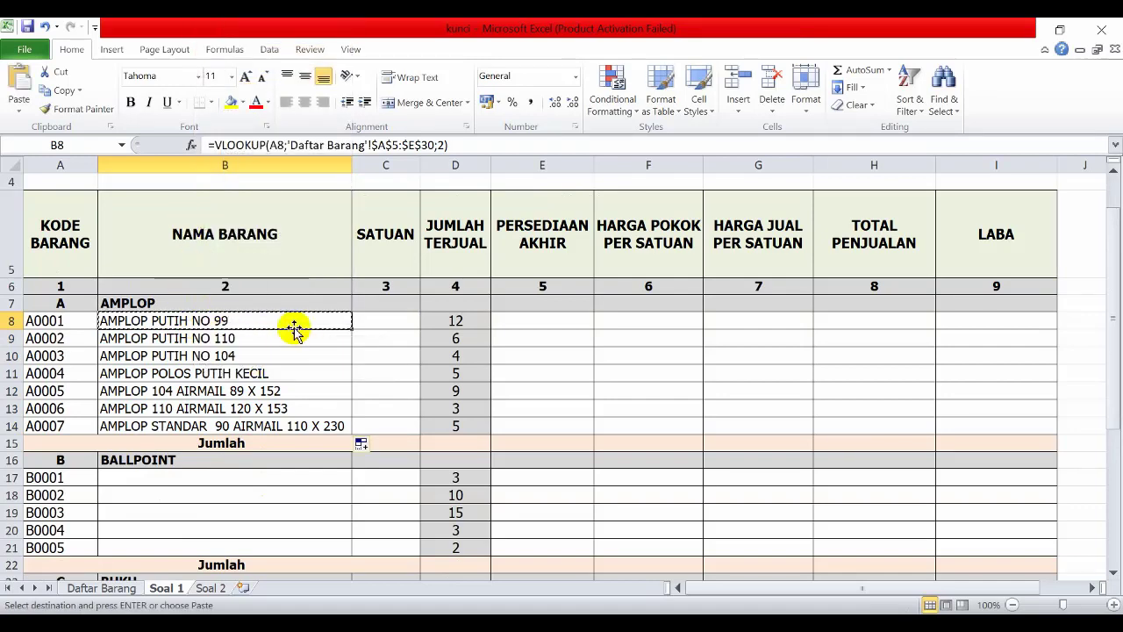
scroll(290, 328, "down", 1)
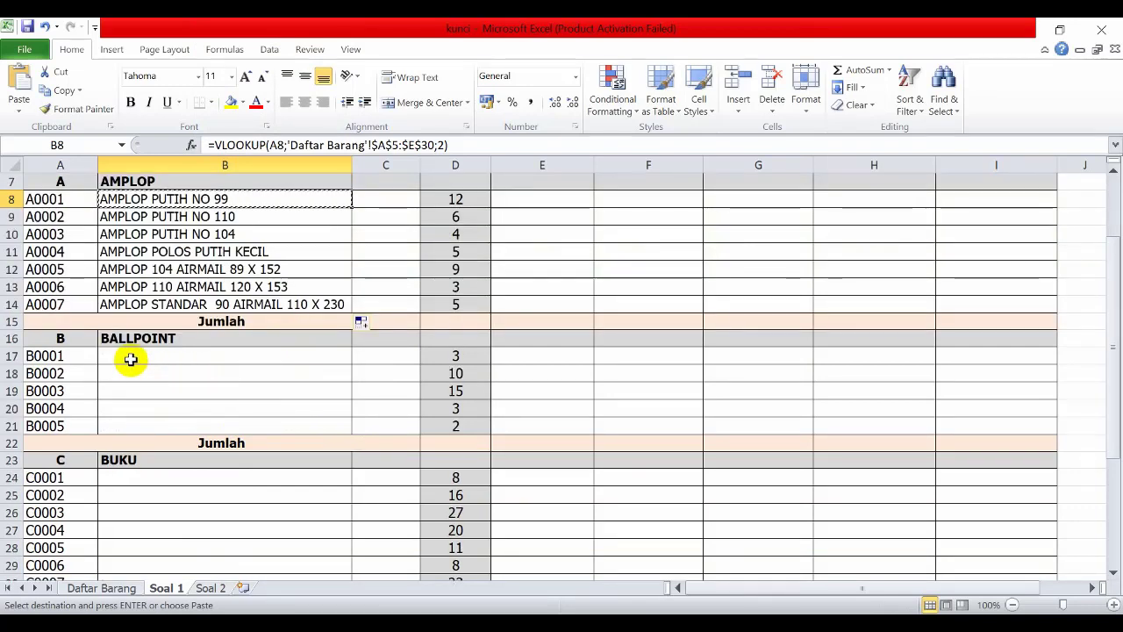
left_click_drag(127, 355, 132, 423)
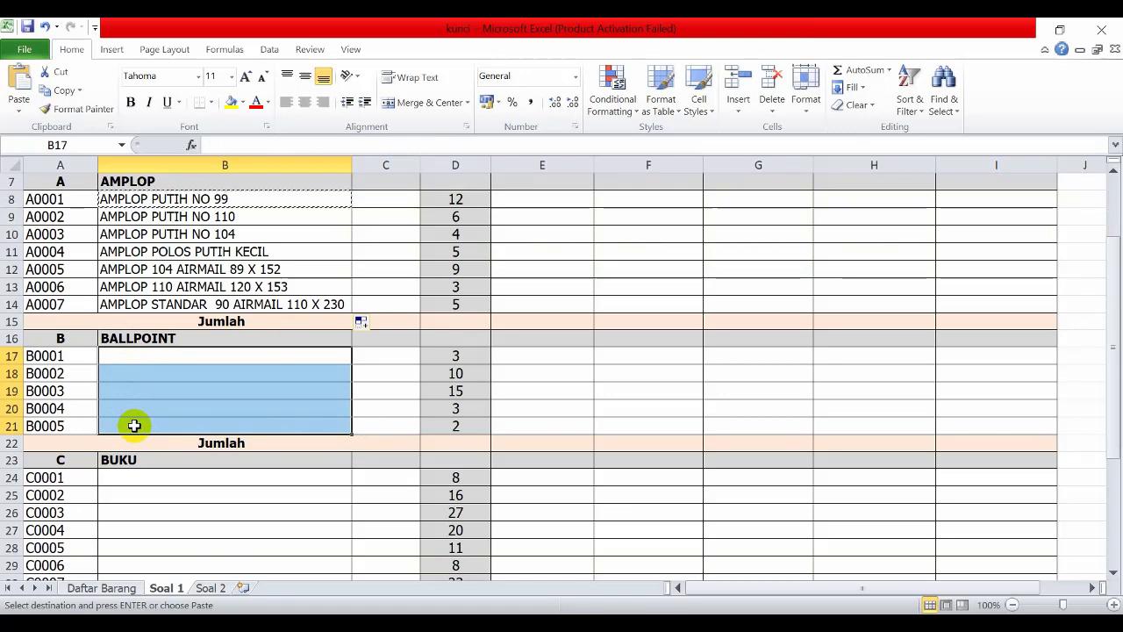
right_click(128, 360)
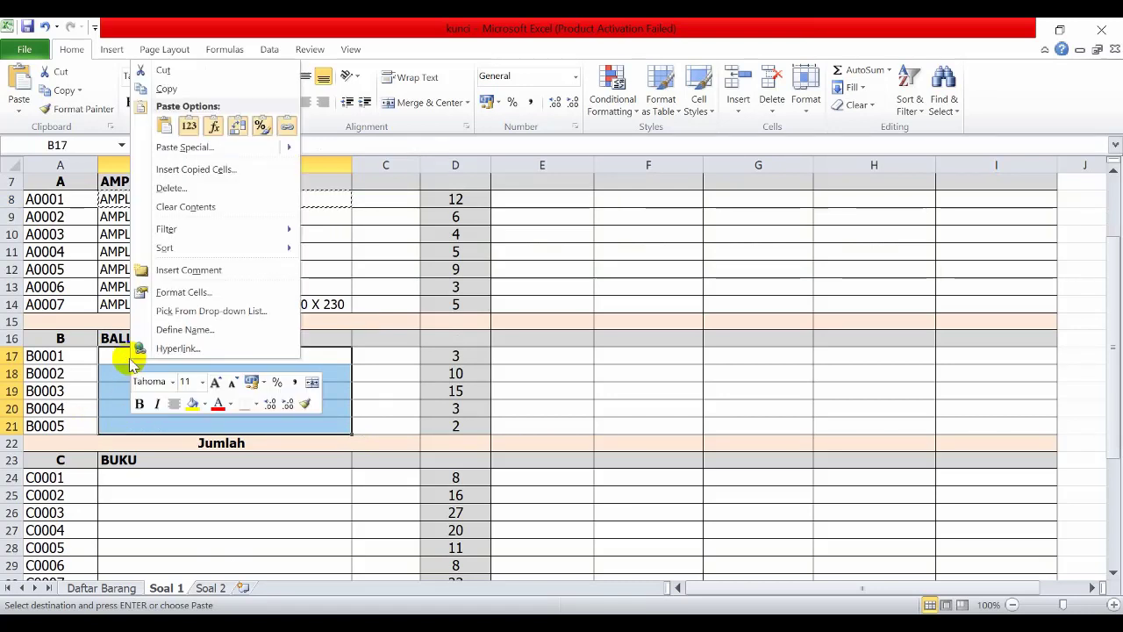
left_click(164, 128)
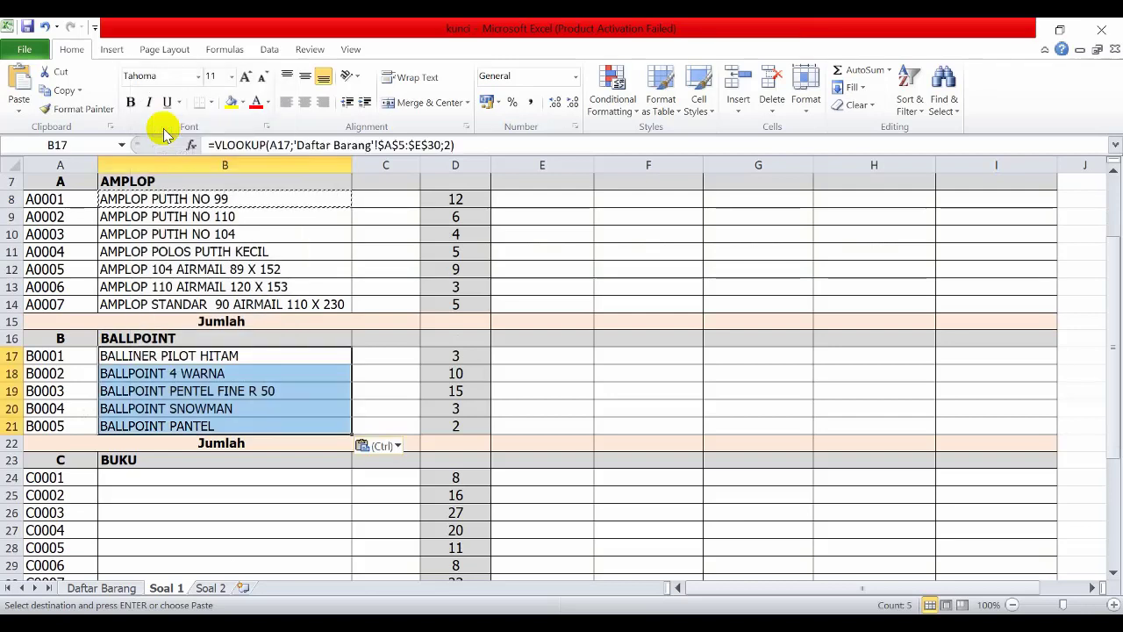
Step: Paste the copied B8 formula into the Nama Barang cells B24:B32 of the BUKU group
scroll(264, 430, "down", 3)
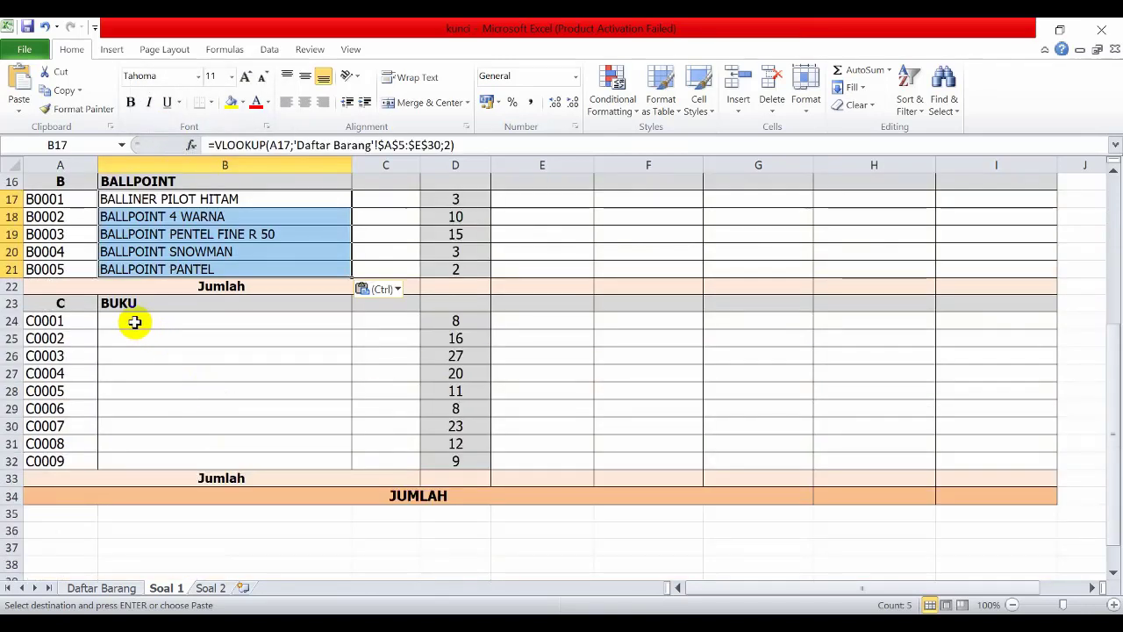
left_click_drag(134, 322, 153, 454)
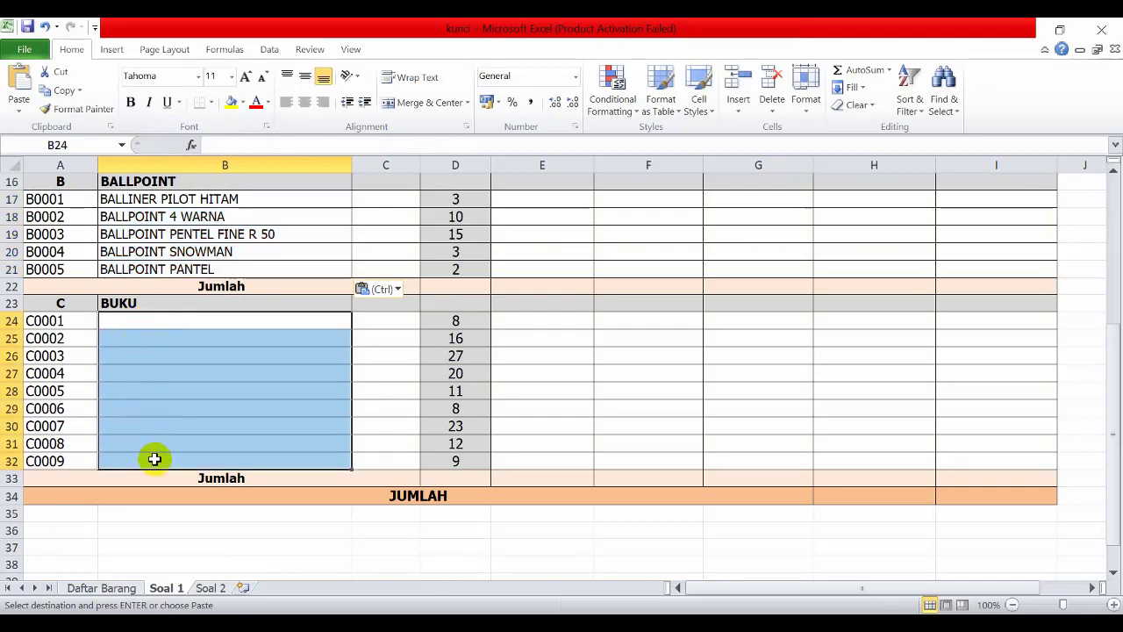
right_click(119, 328)
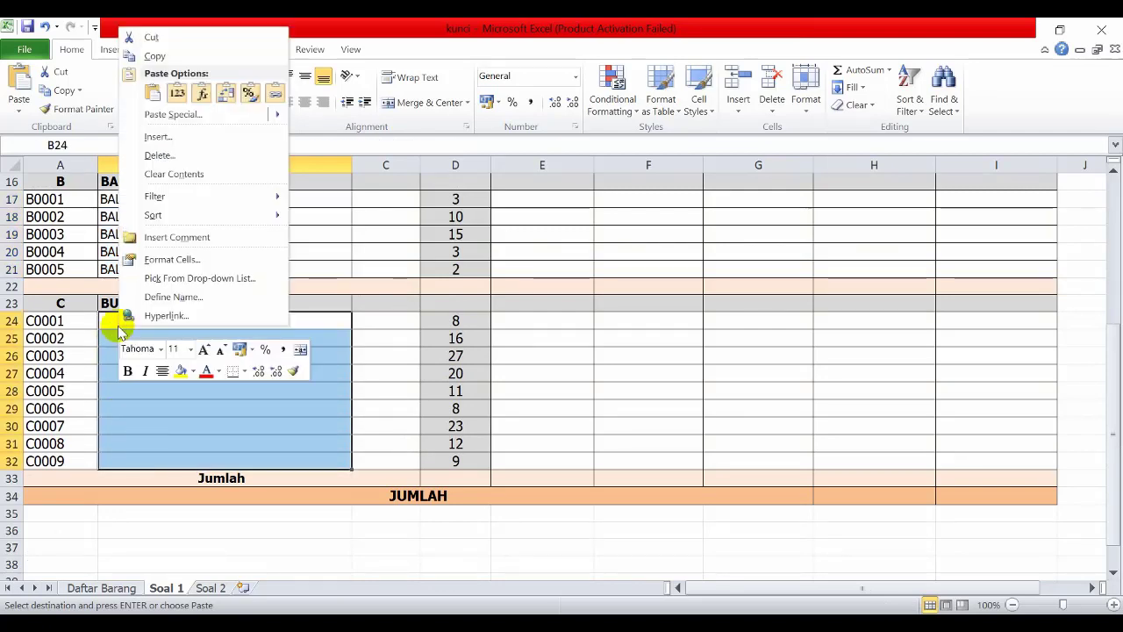
left_click(153, 94)
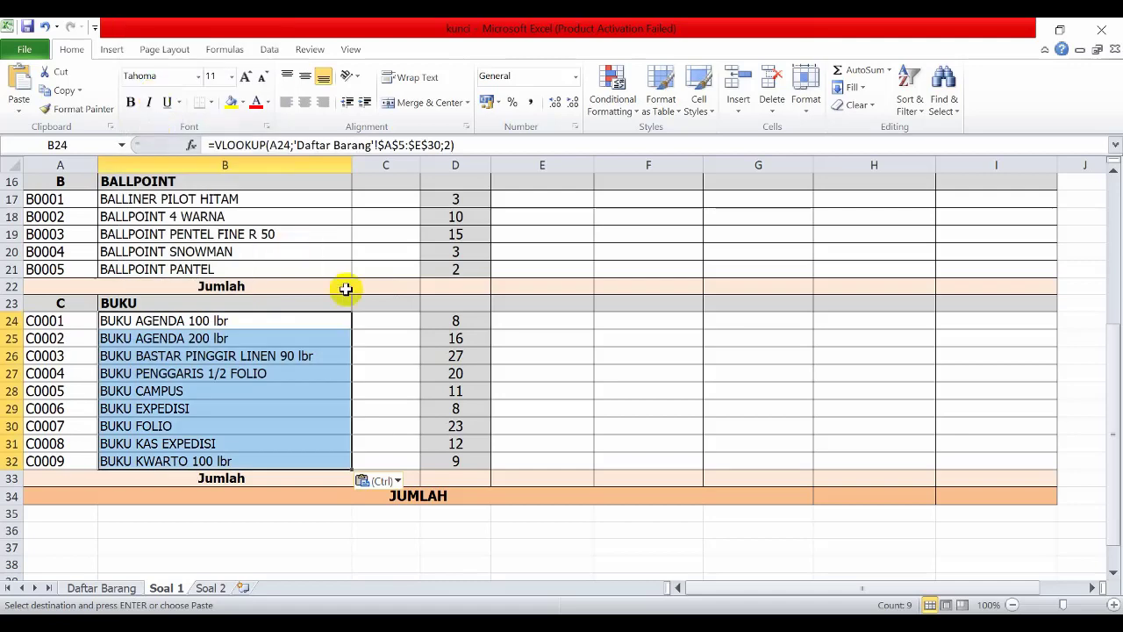
Step: Check the Satuan instruction in the exercise PDF and begin a VLOOKUP formula in C8 of Soal 1 with A8 as the lookup value
scroll(340, 369, "up", 5)
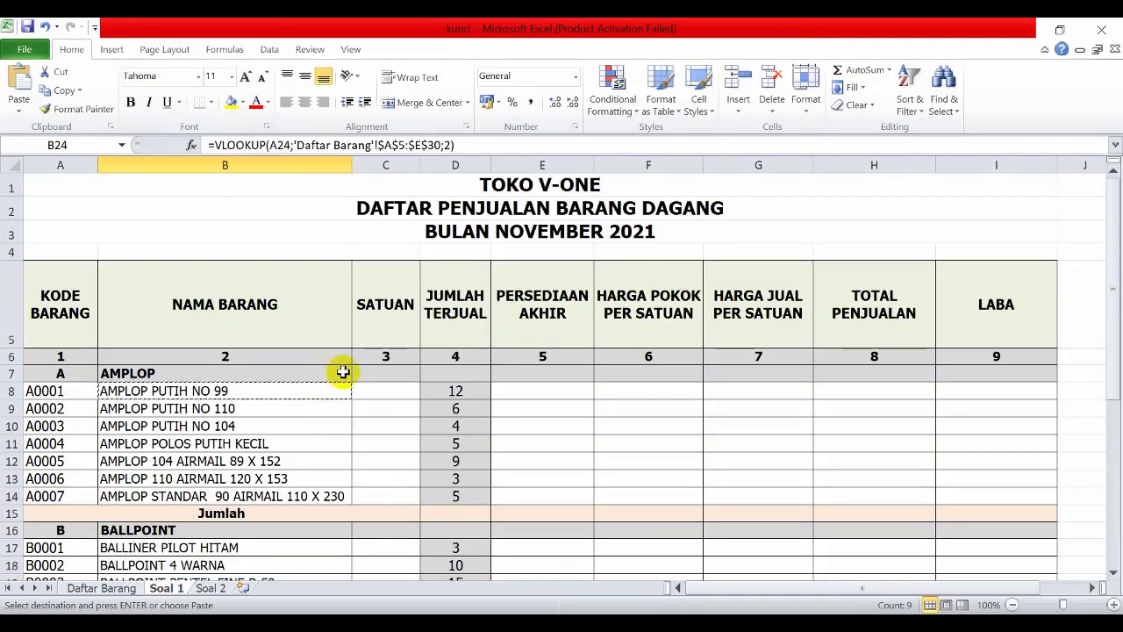
left_click(375, 394)
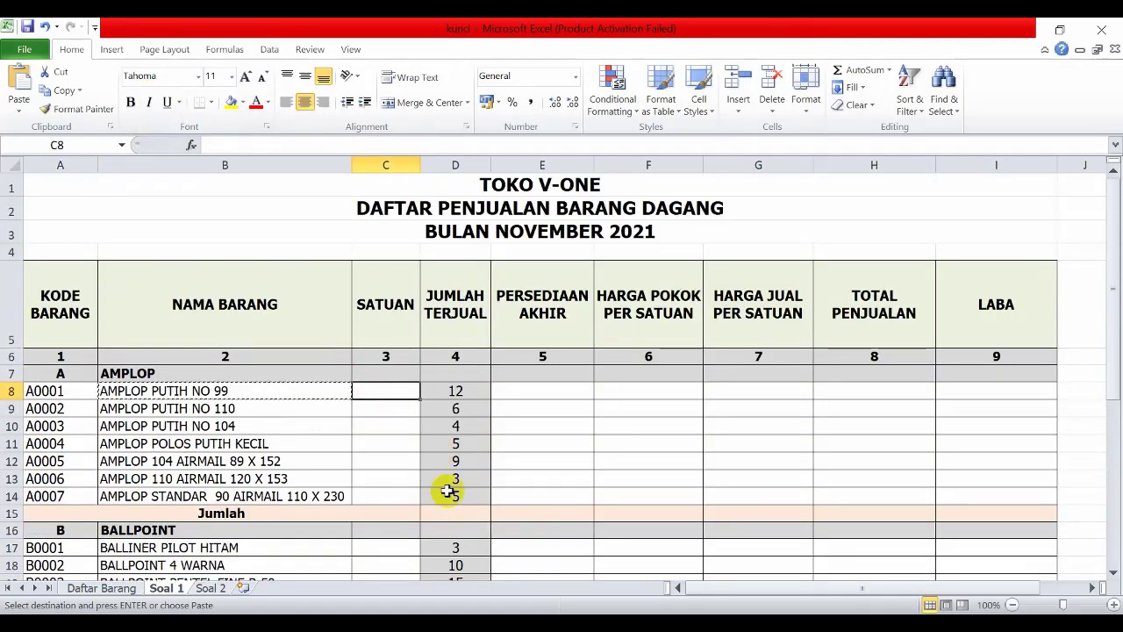
key("alt+Tab")
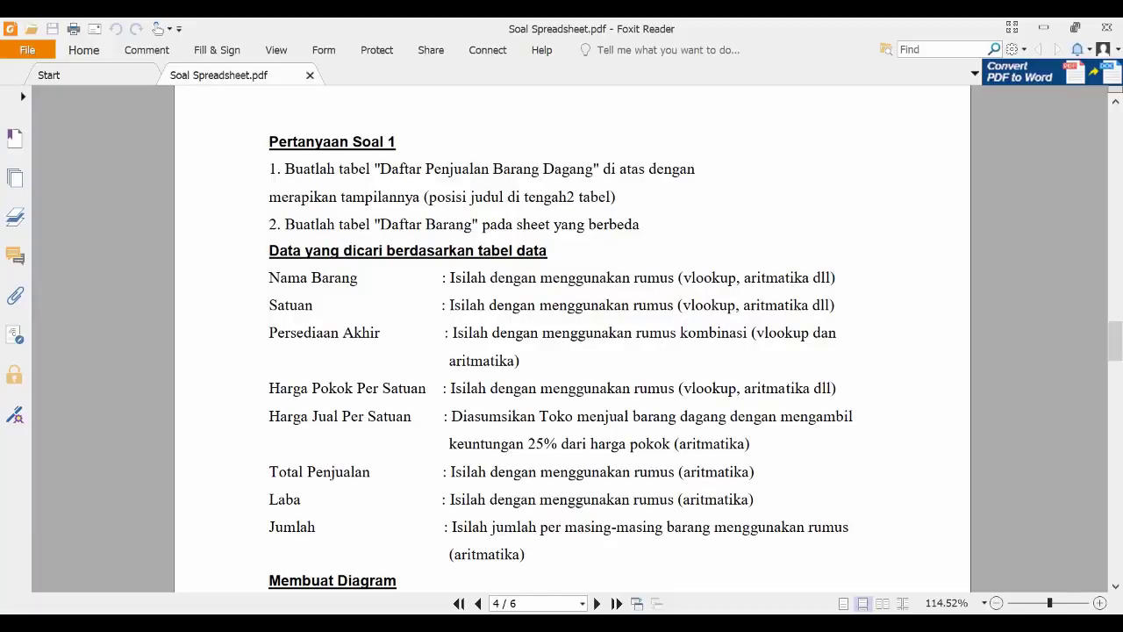
key("alt+Tab")
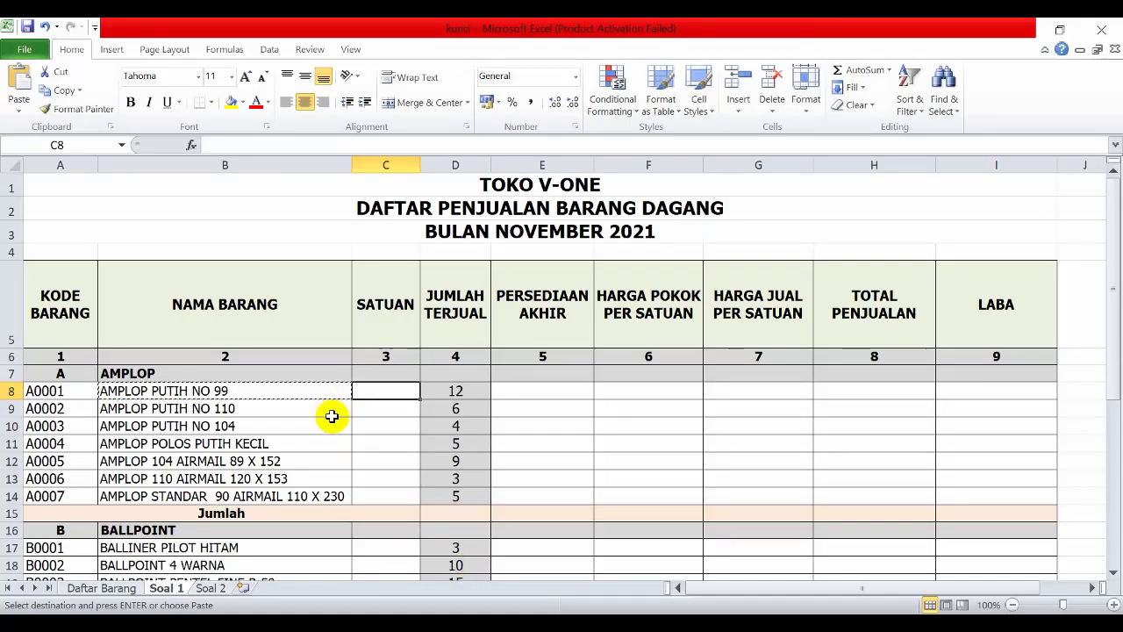
type("=vlook")
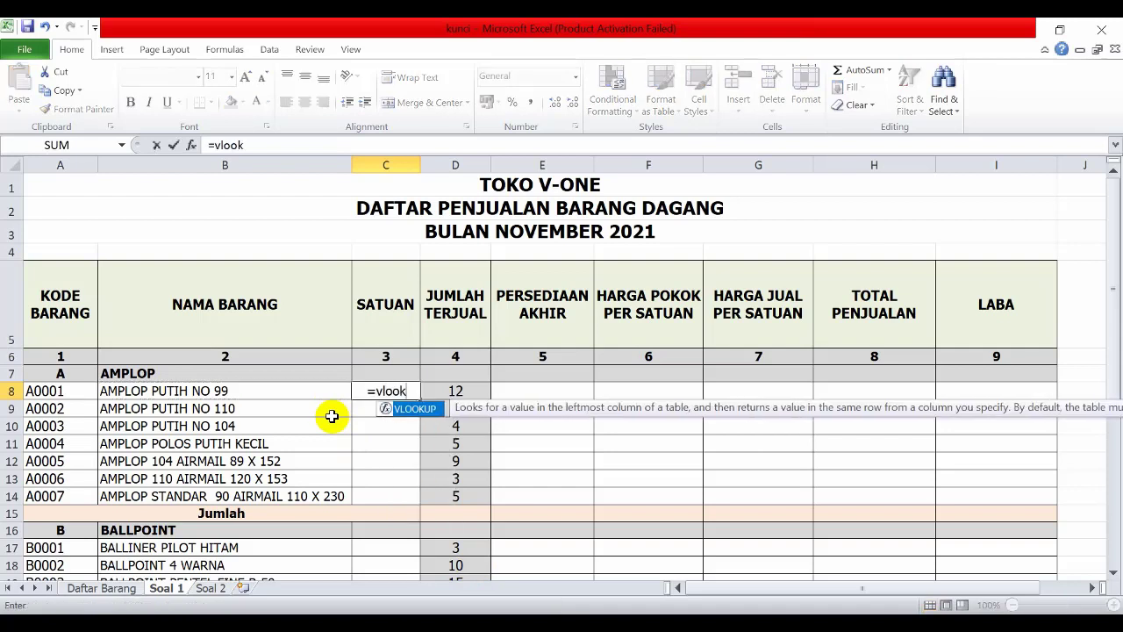
type("up(")
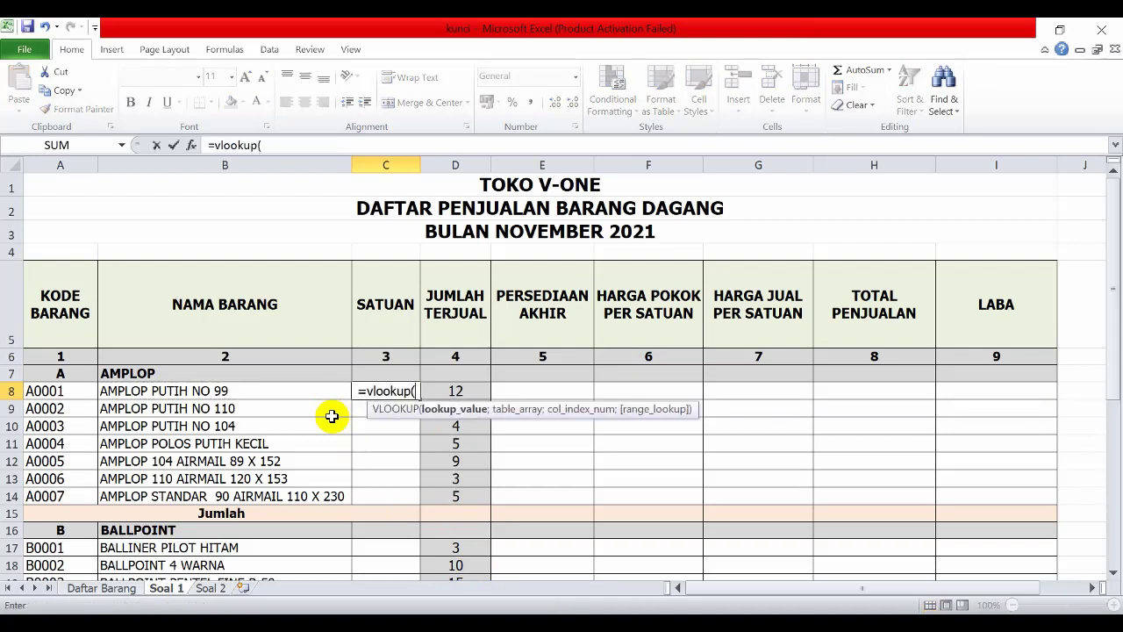
left_click(55, 391)
type(";")
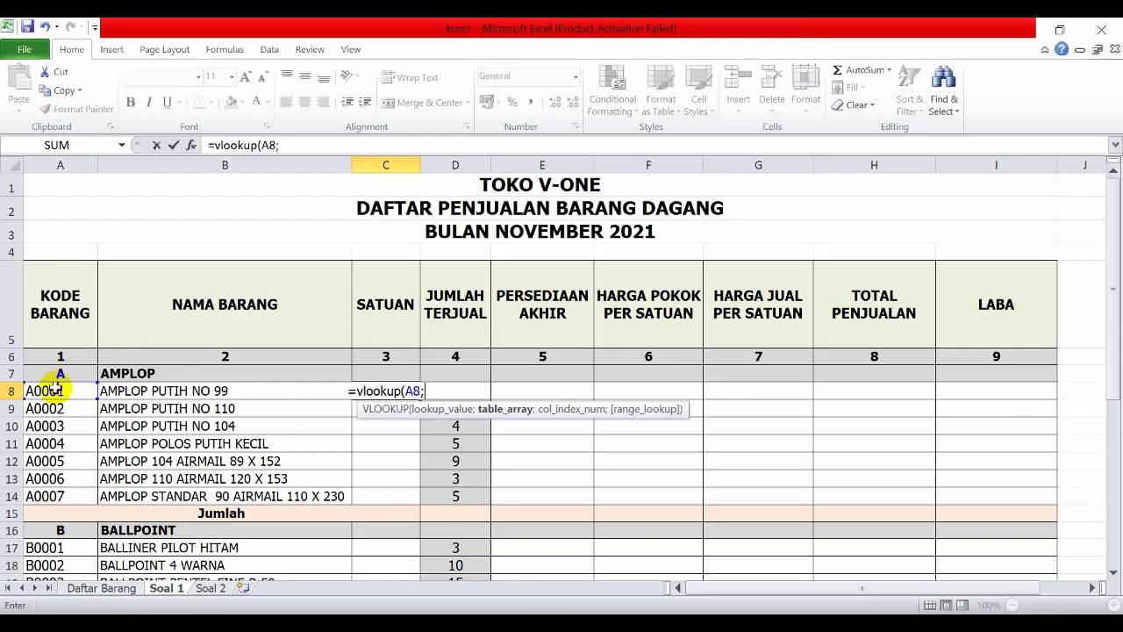
Step: Complete the C8 VLOOKUP with the absolute range 'Daftar Barang'!$A$5:$E$30 as the table and 3 as the column index
left_click(101, 588)
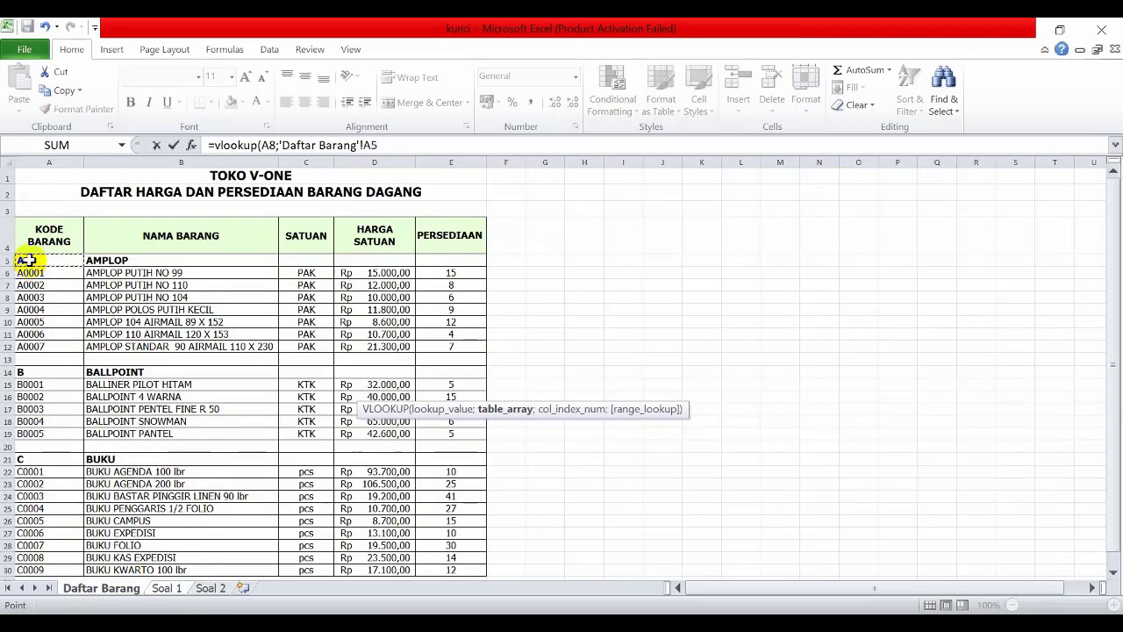
left_click_drag(29, 260, 459, 570)
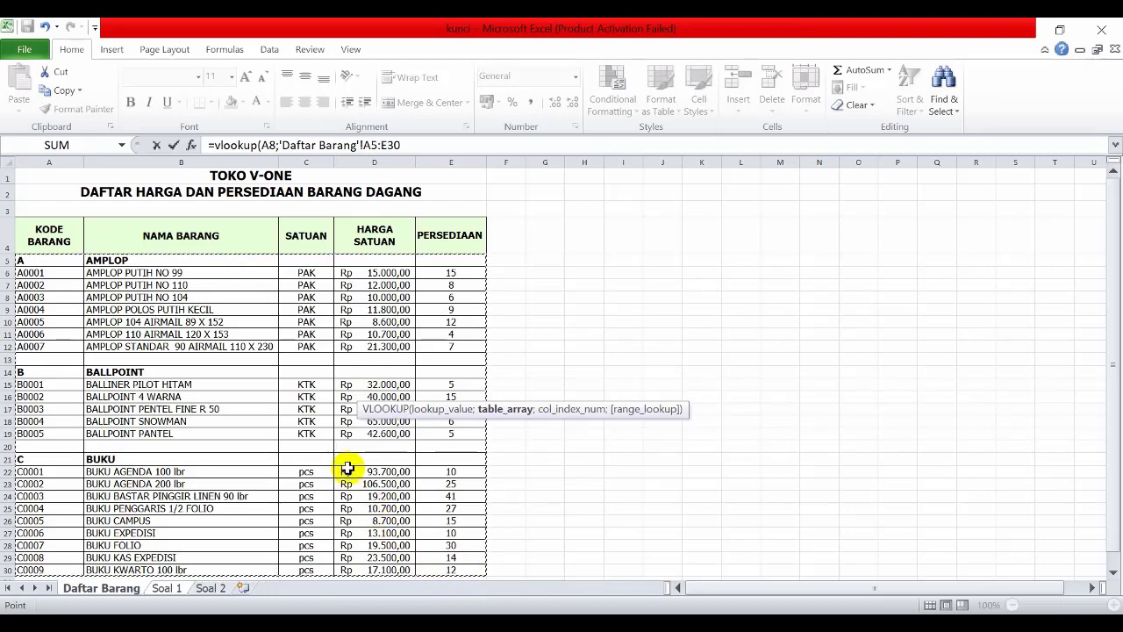
key("F4")
type(";3")
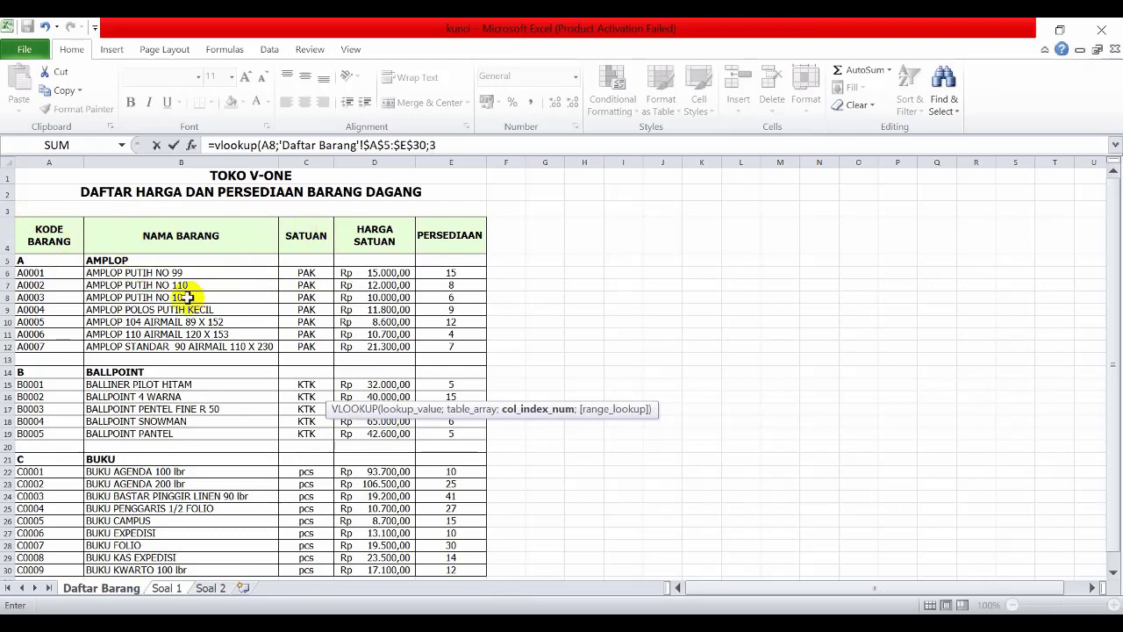
key("Return")
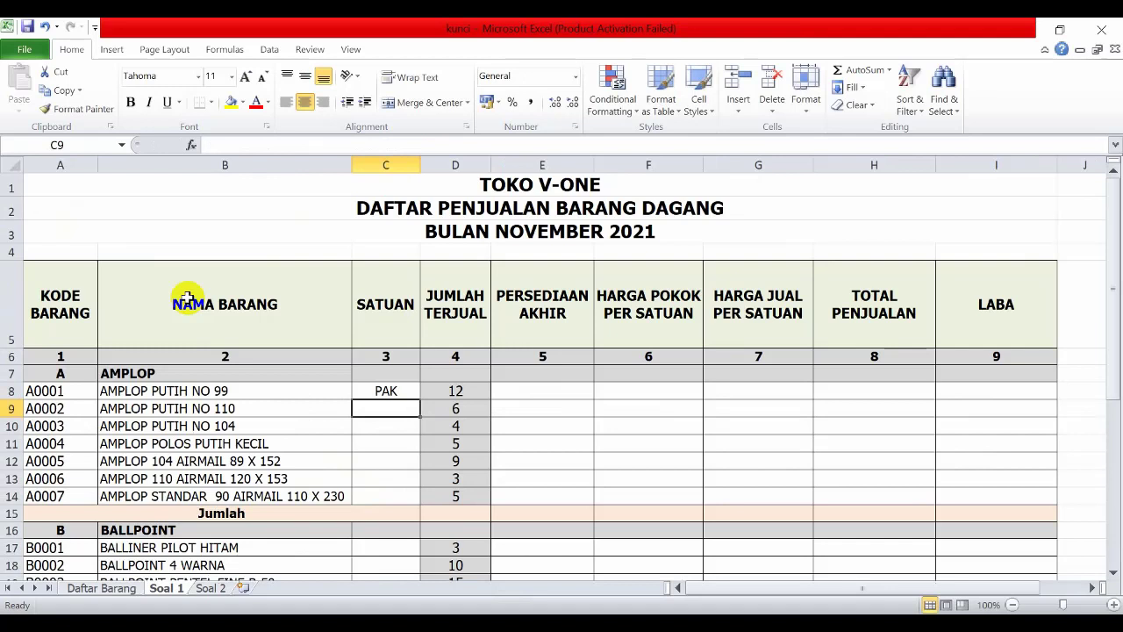
Step: Fill the Satuan formula from C8 down through C14 for the AMPLOP items
left_click(408, 396)
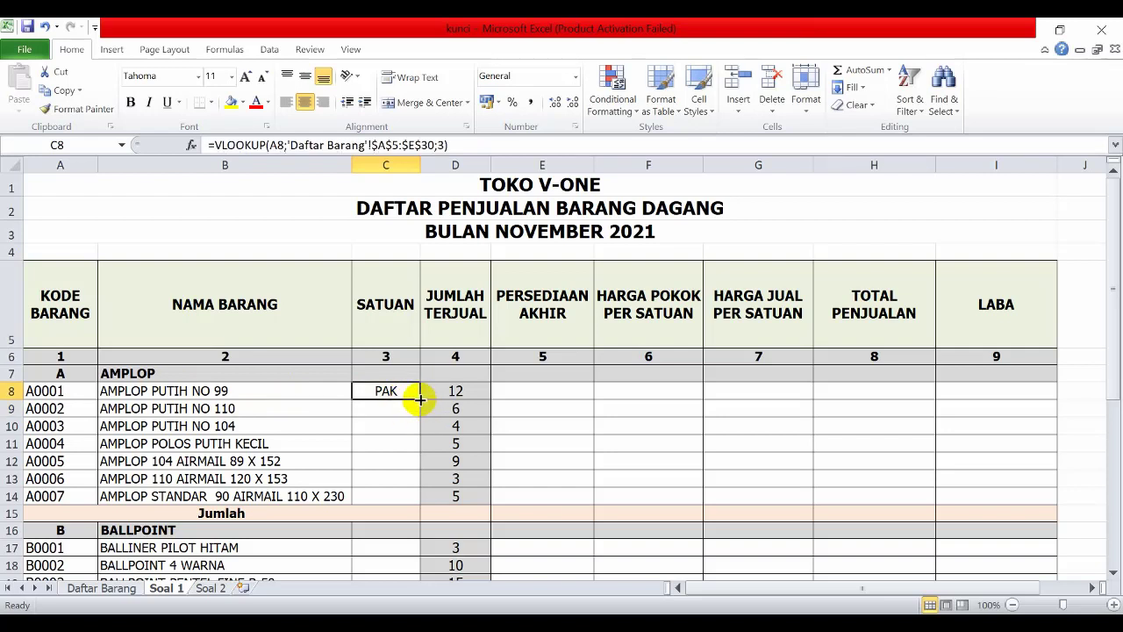
left_click_drag(421, 399, 398, 500)
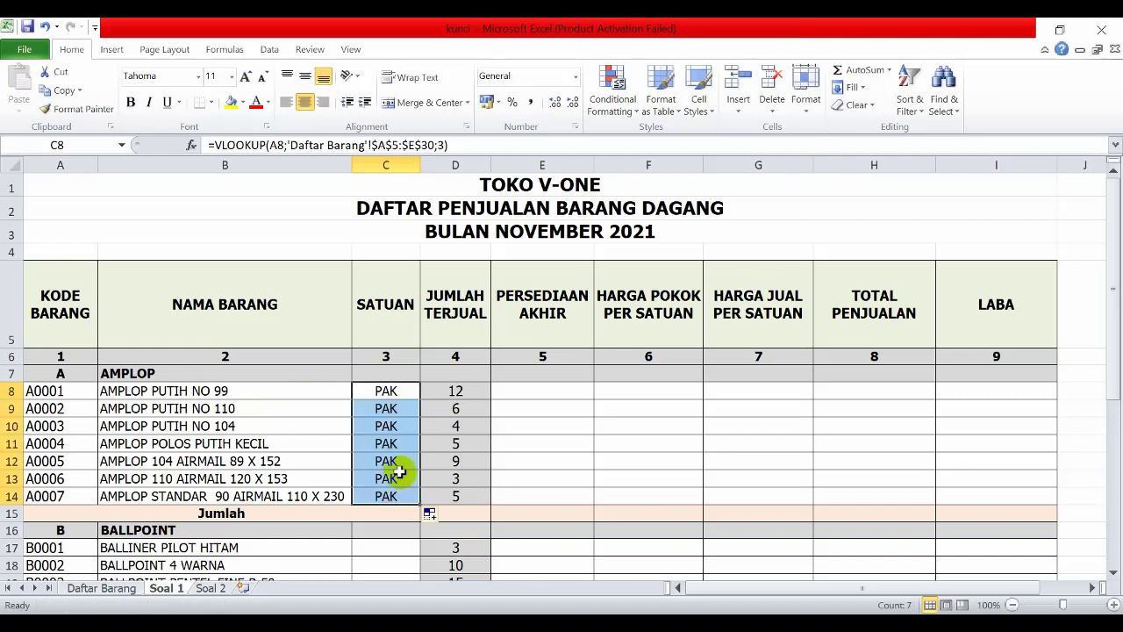
scroll(390, 401, "down", 2)
scroll(393, 401, "up", 2)
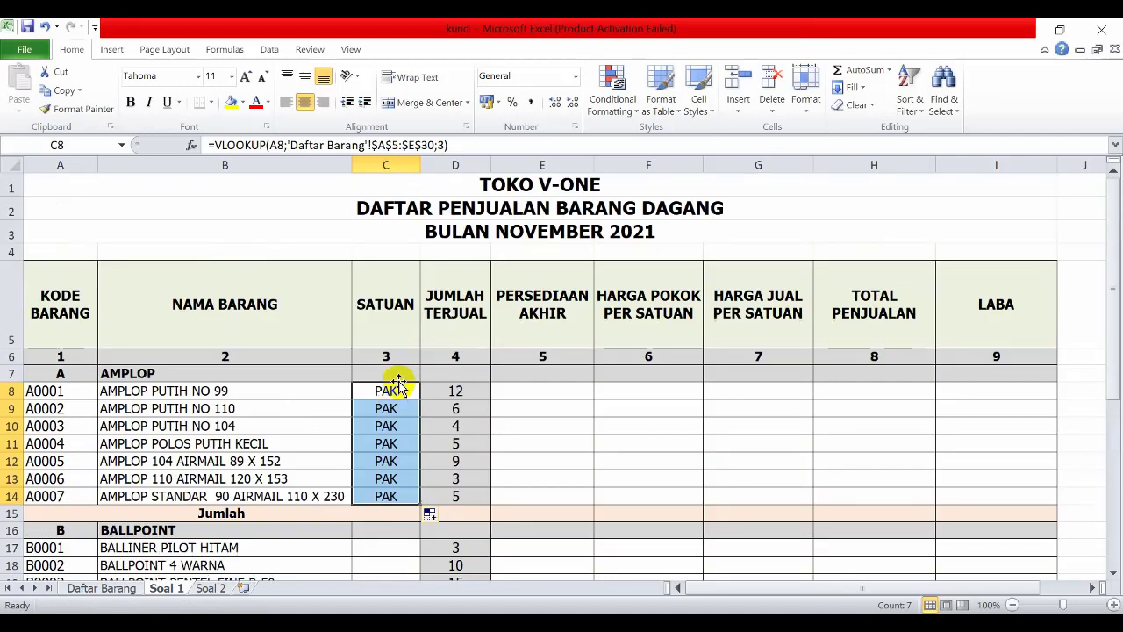
Step: Copy the Satuan formula from C8 and paste it into C17:C21 of the BALLPOINT group
left_click(391, 391)
right_click(399, 395)
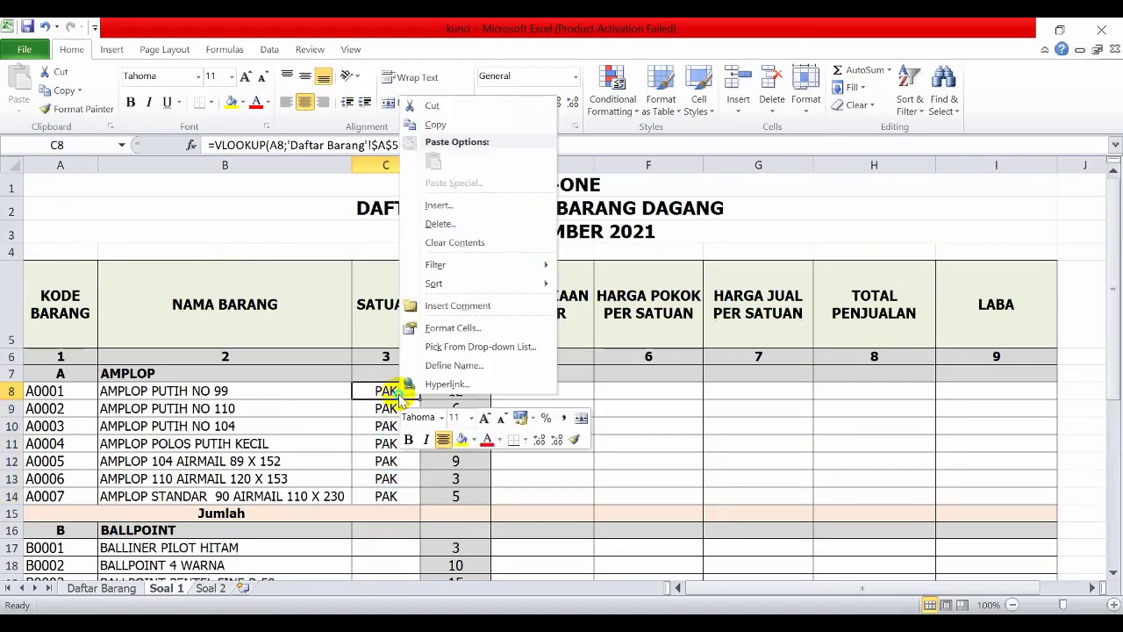
left_click(433, 124)
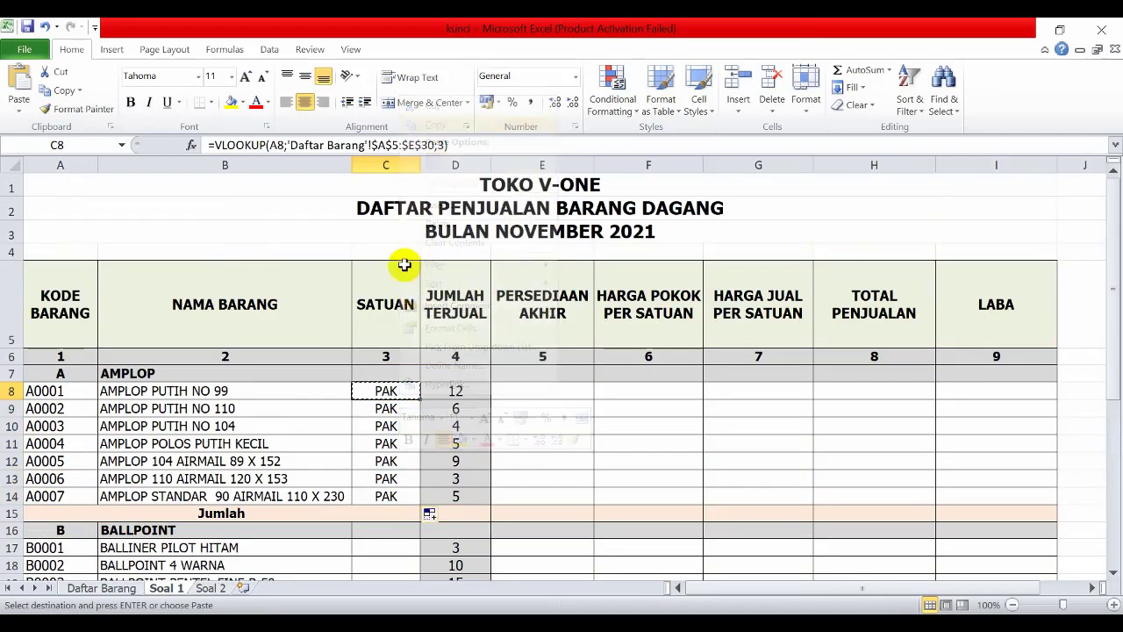
scroll(397, 362, "down", 3)
left_click_drag(395, 309, 394, 371)
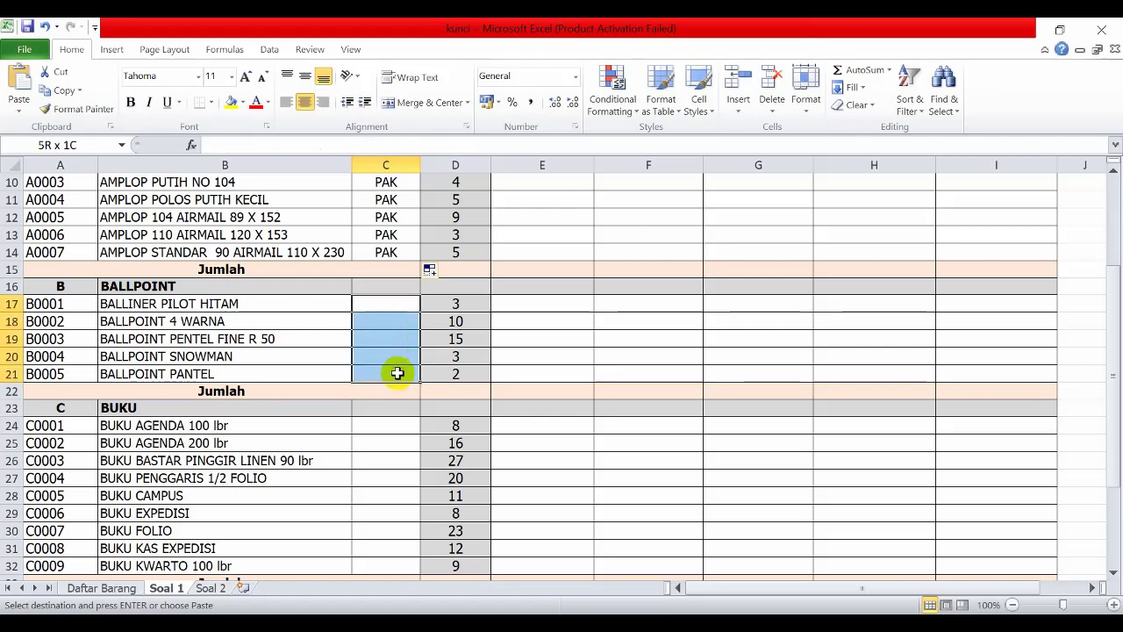
right_click(391, 317)
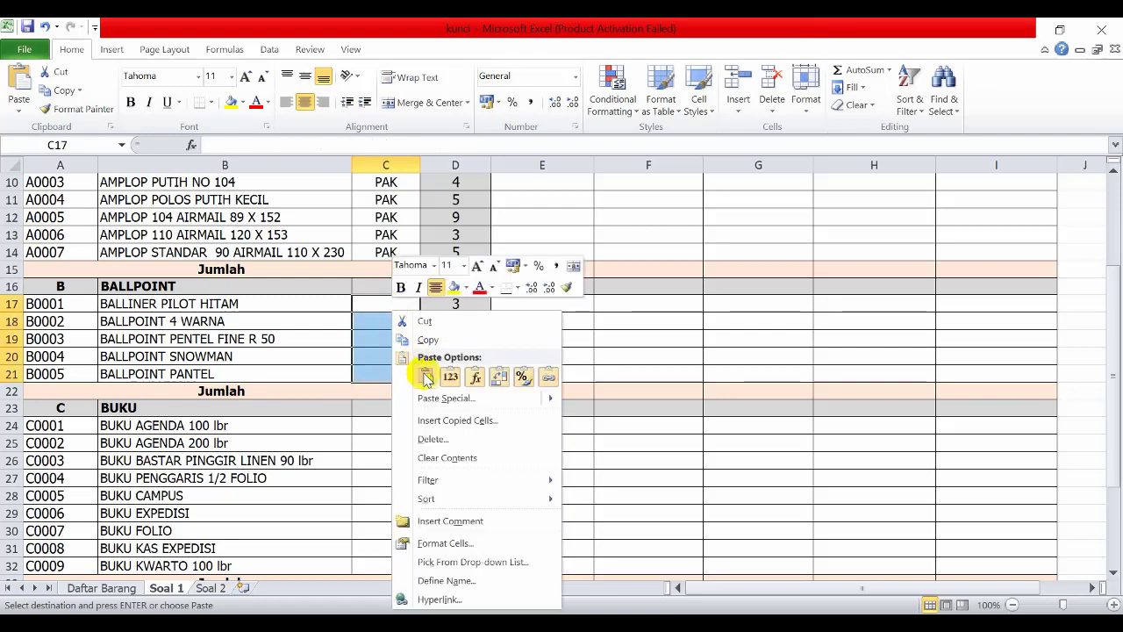
left_click(428, 377)
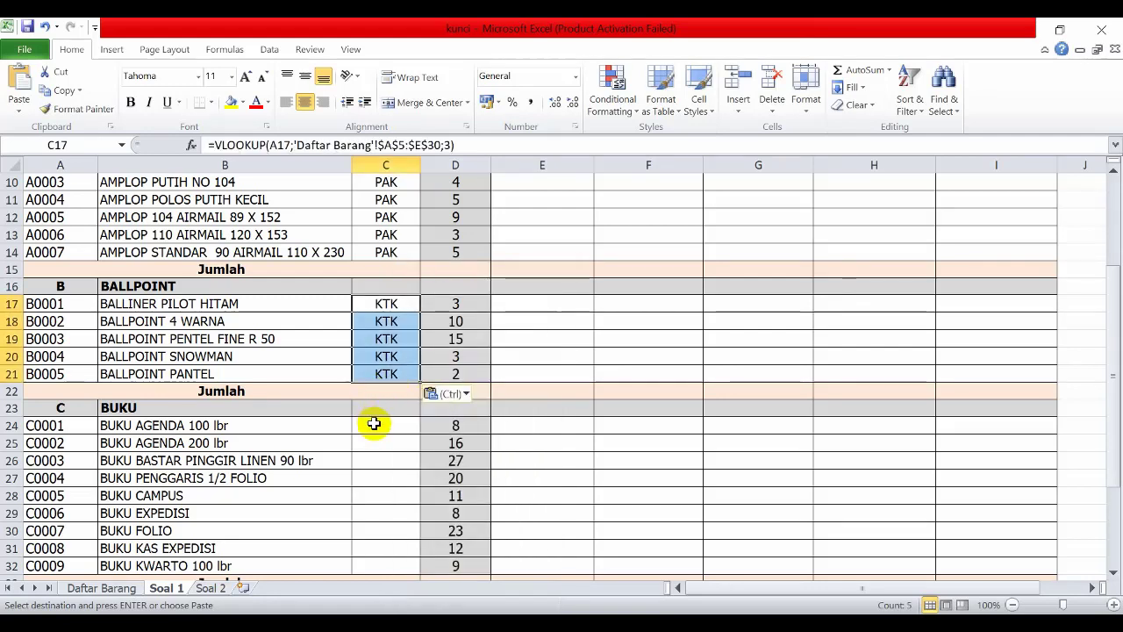
Step: Paste the copied C8 formula into the Satuan cells C24:C32 of the BUKU group
left_click_drag(371, 424, 395, 562)
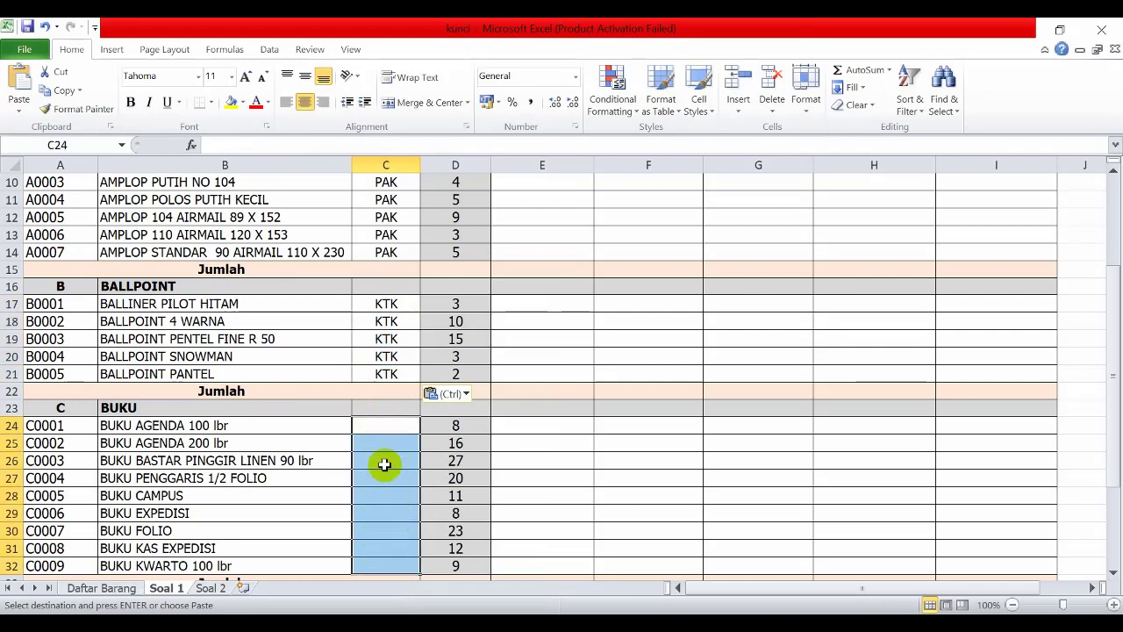
right_click(383, 447)
left_click(417, 209)
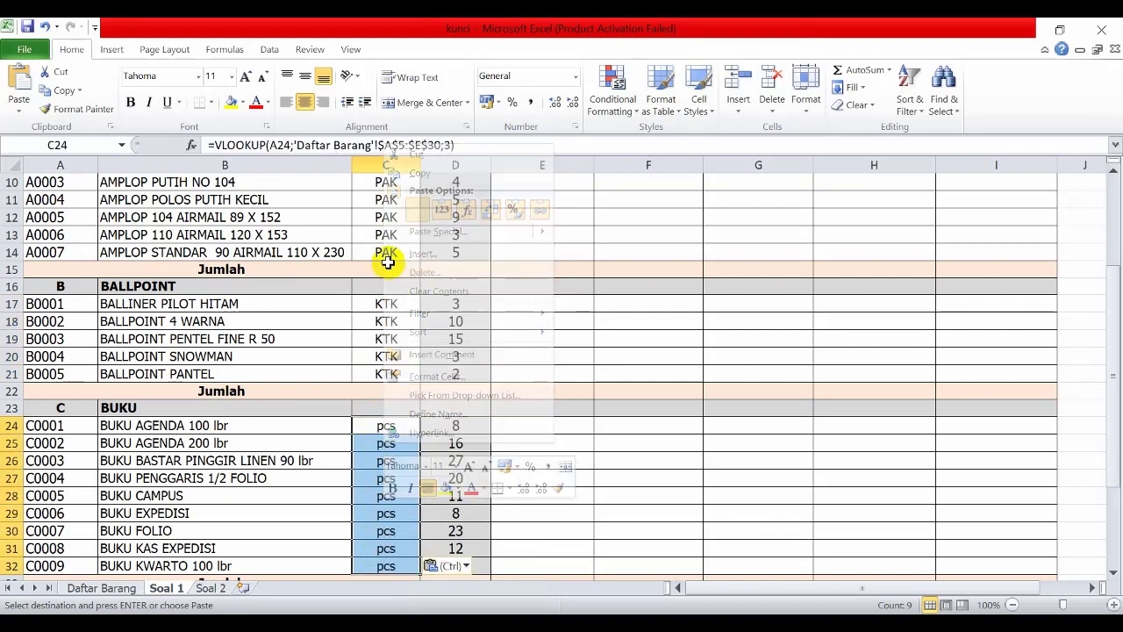
scroll(457, 403, "up", 3)
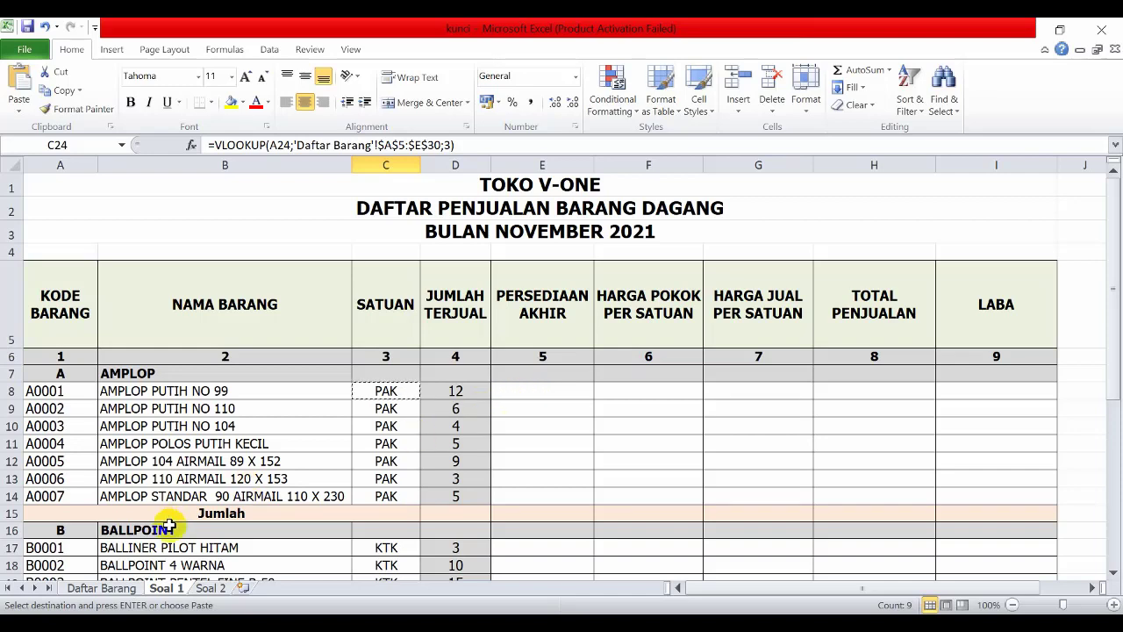
Step: Compare Persediaan in Daftar Barang with Jumlah Terjual in Soal 1, and begin a VLOOKUP formula in E8 with A8 as the lookup value
left_click(123, 588)
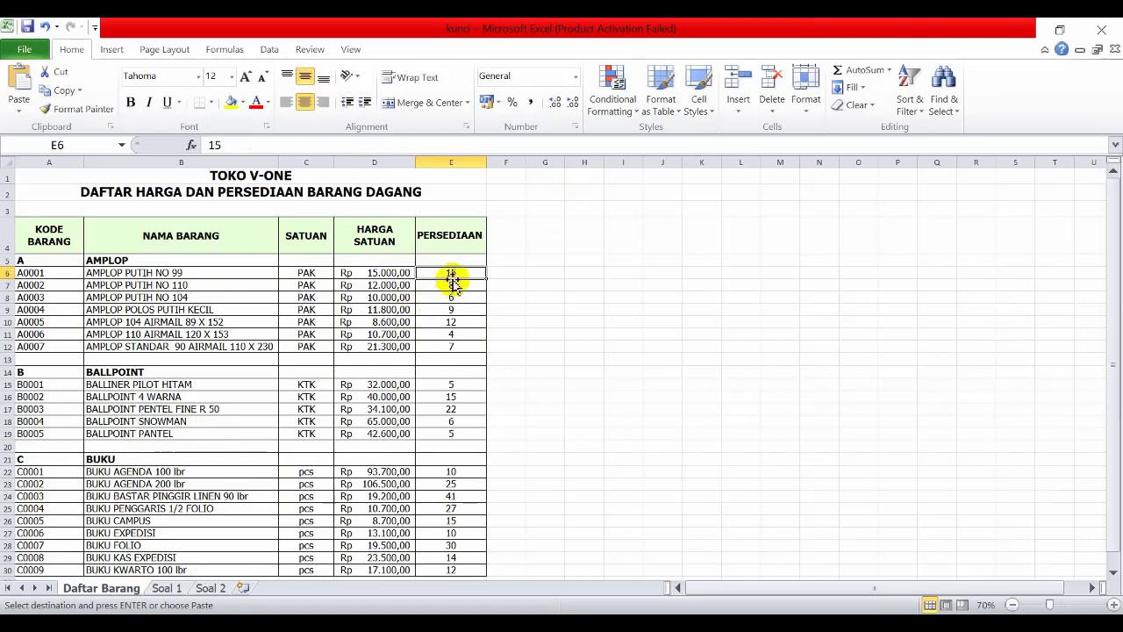
left_click(169, 588)
left_click(472, 393)
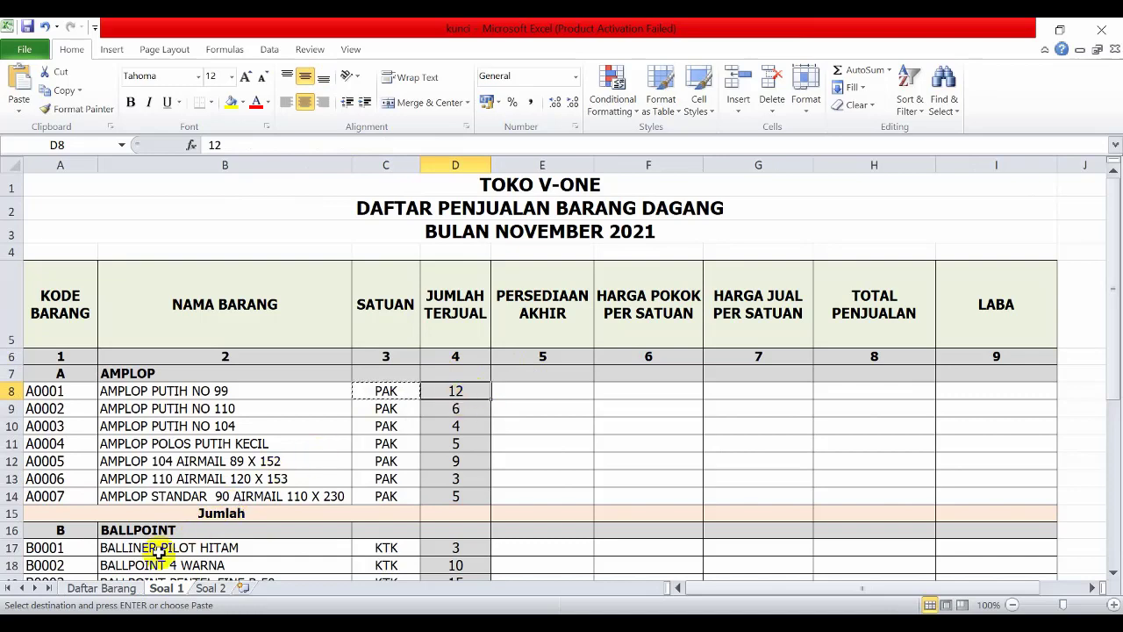
left_click(103, 588)
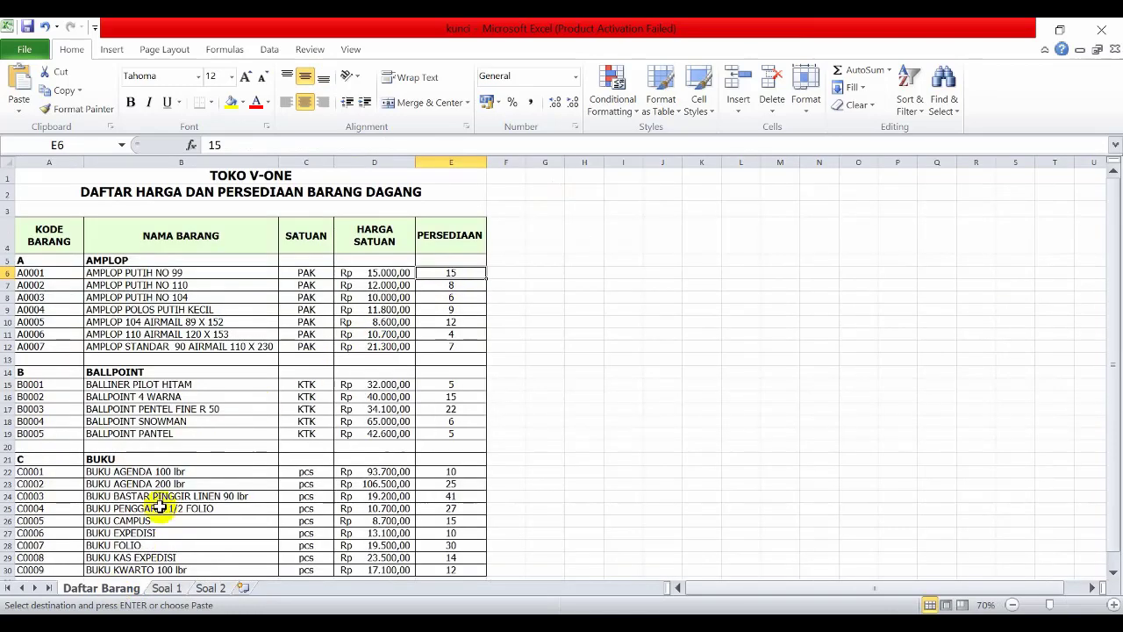
left_click(167, 588)
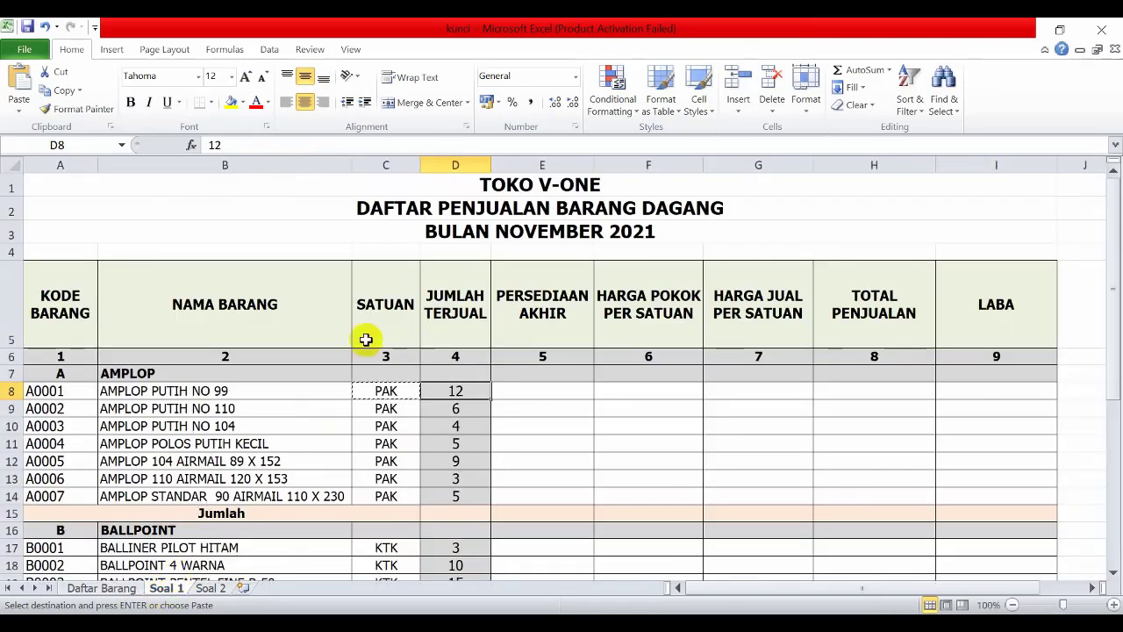
left_click(568, 394)
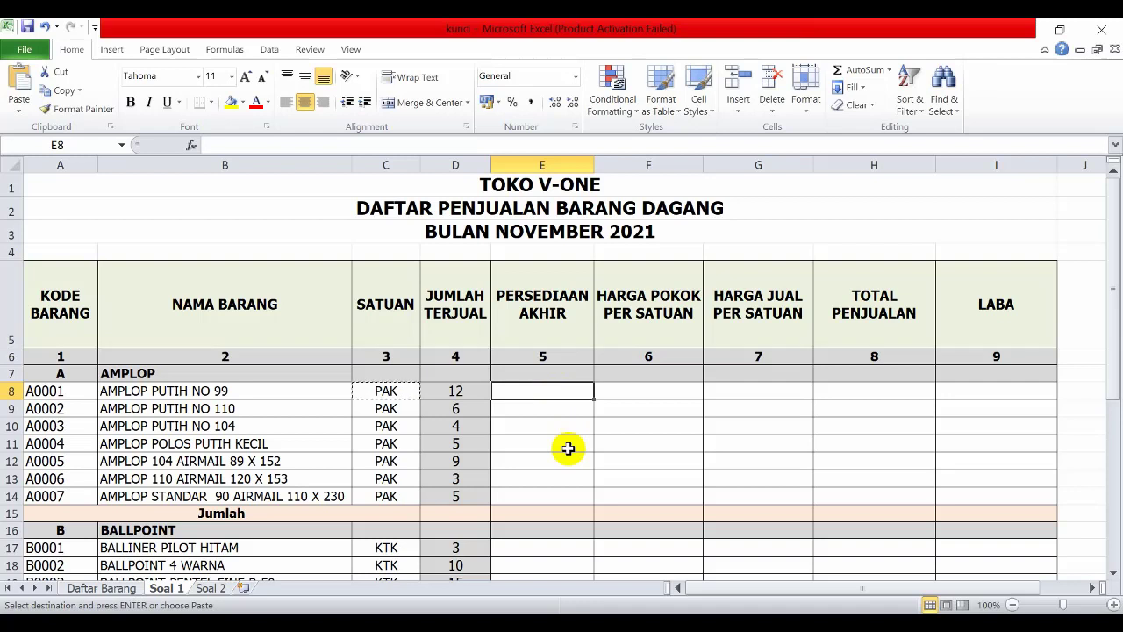
type("=v")
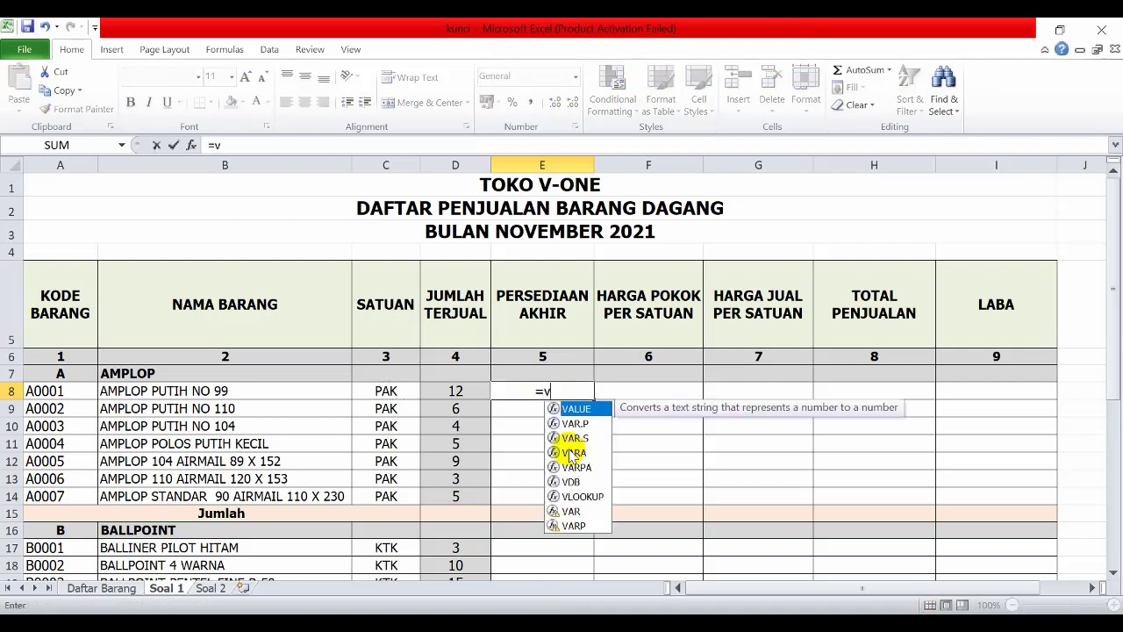
type("lookup")
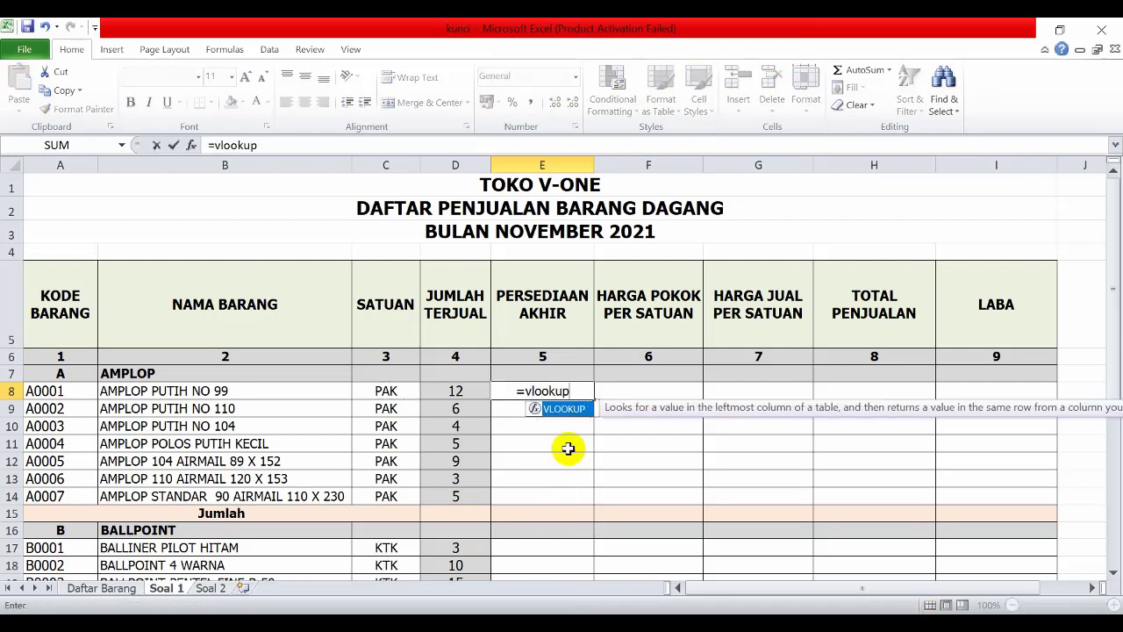
type("(")
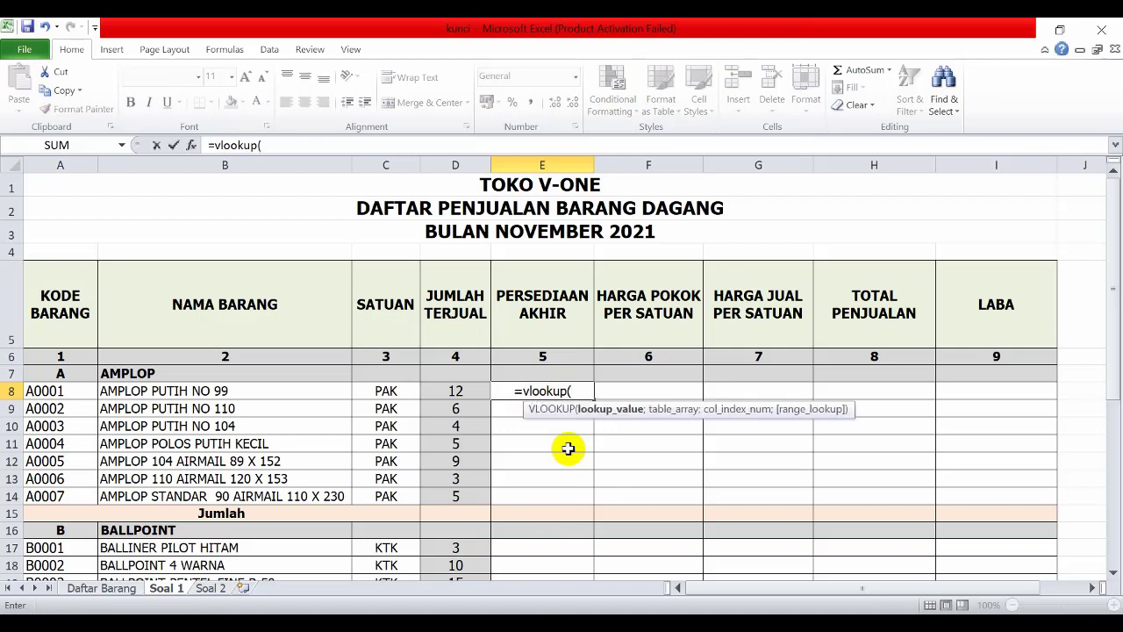
left_click(60, 395)
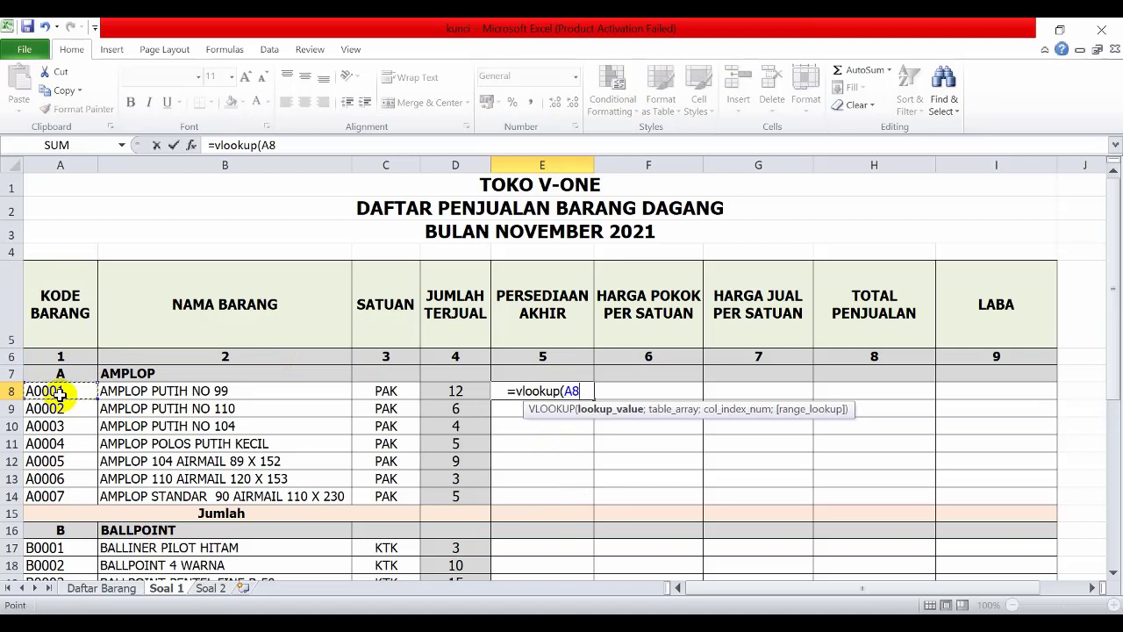
type(";")
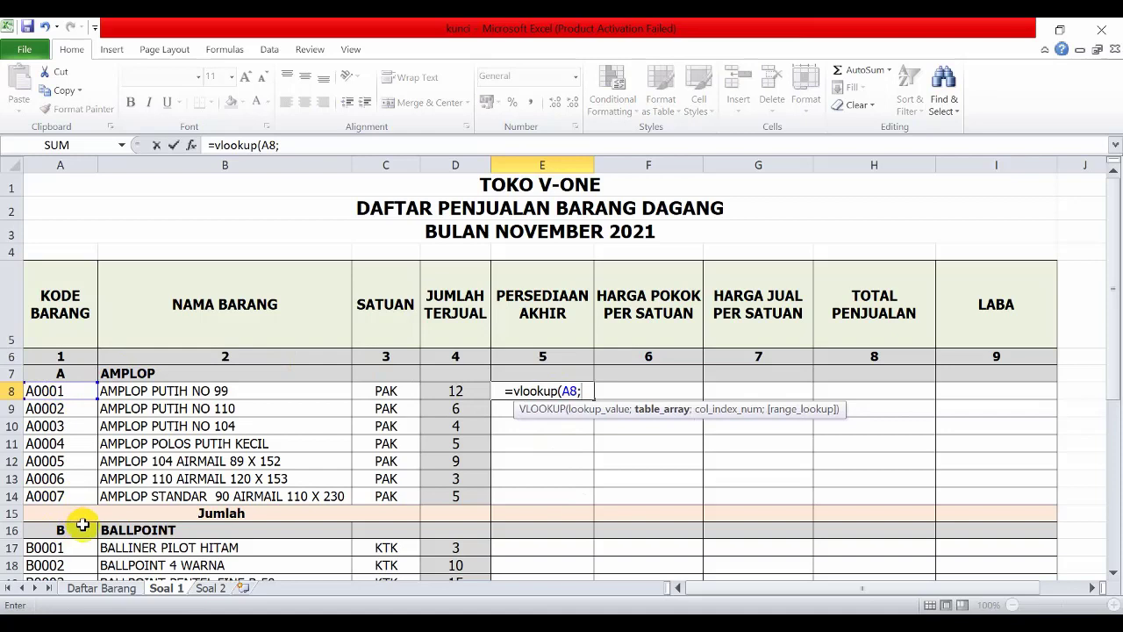
Step: Give the E8 VLOOKUP the absolute range 'Daftar Barang'!$A$5:$E$30 and column index 5, and add a minus sign after it
left_click(101, 588)
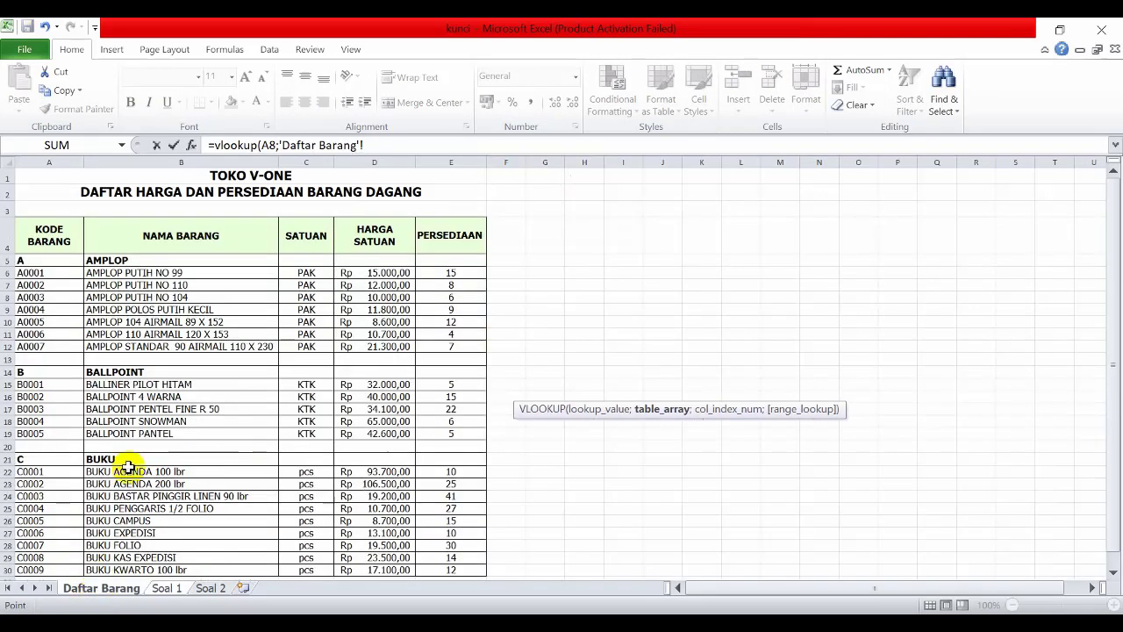
left_click_drag(44, 260, 455, 568)
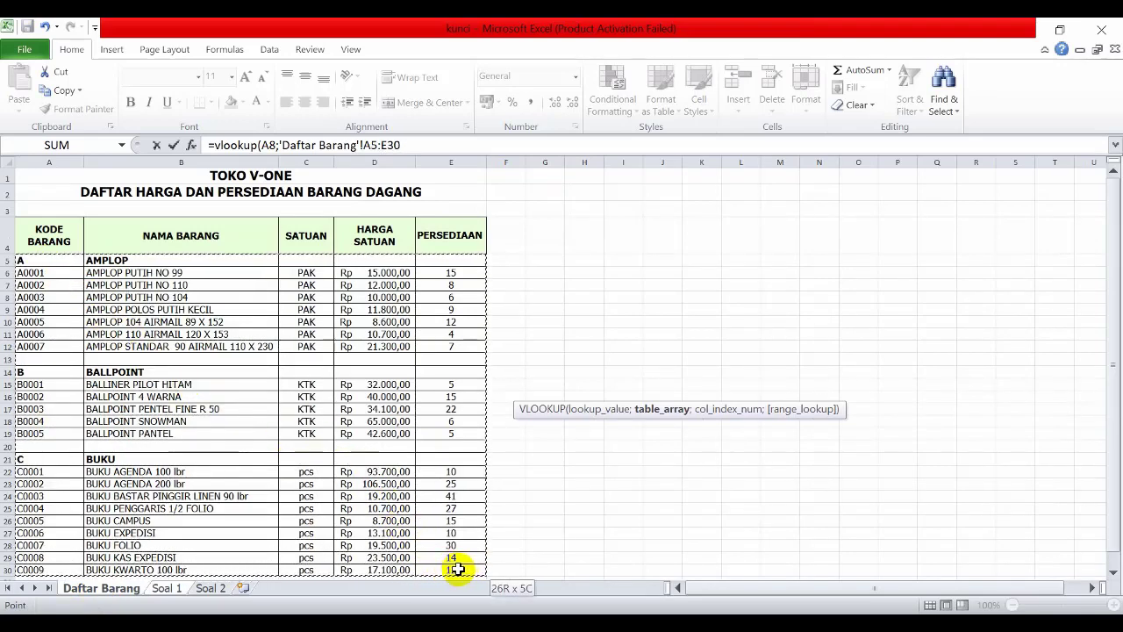
left_click_drag(457, 569, 456, 569)
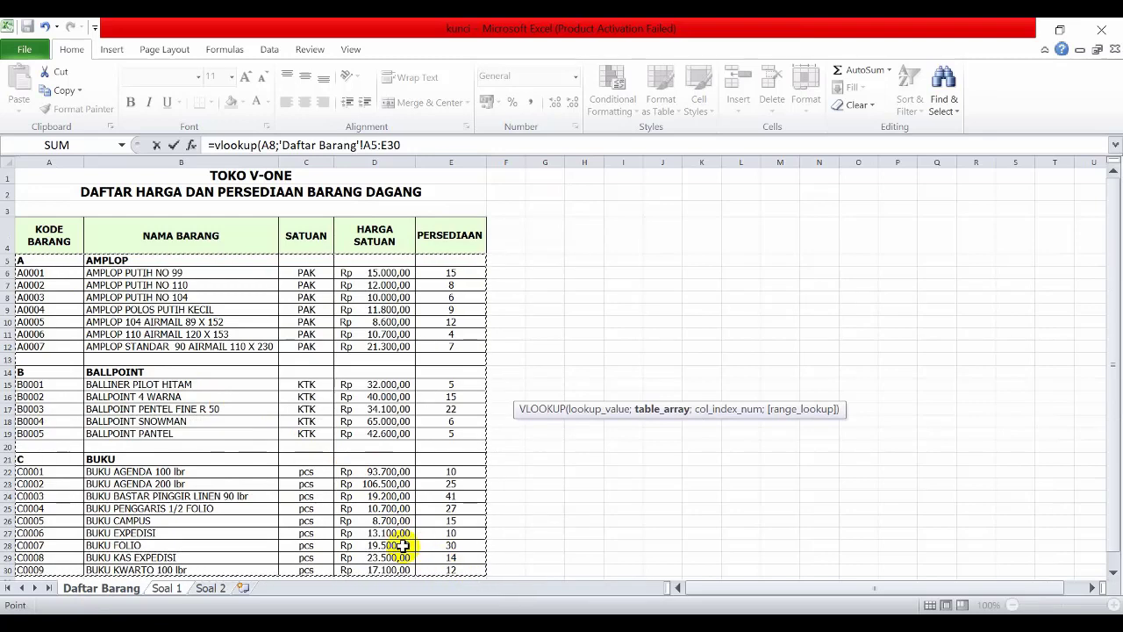
key("F4")
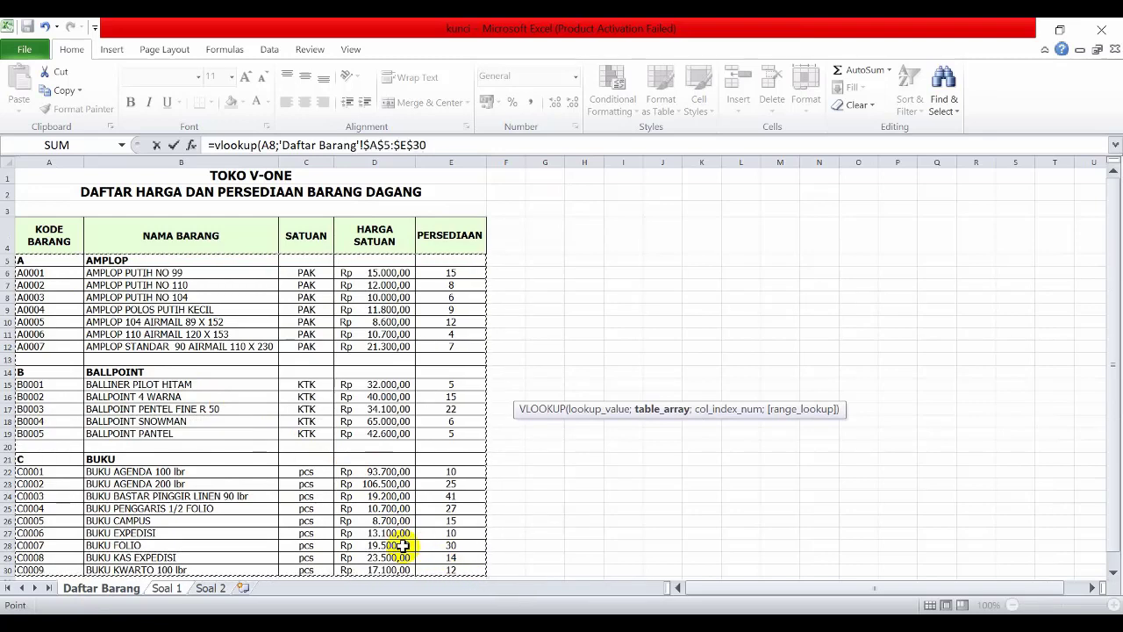
type(";5)-")
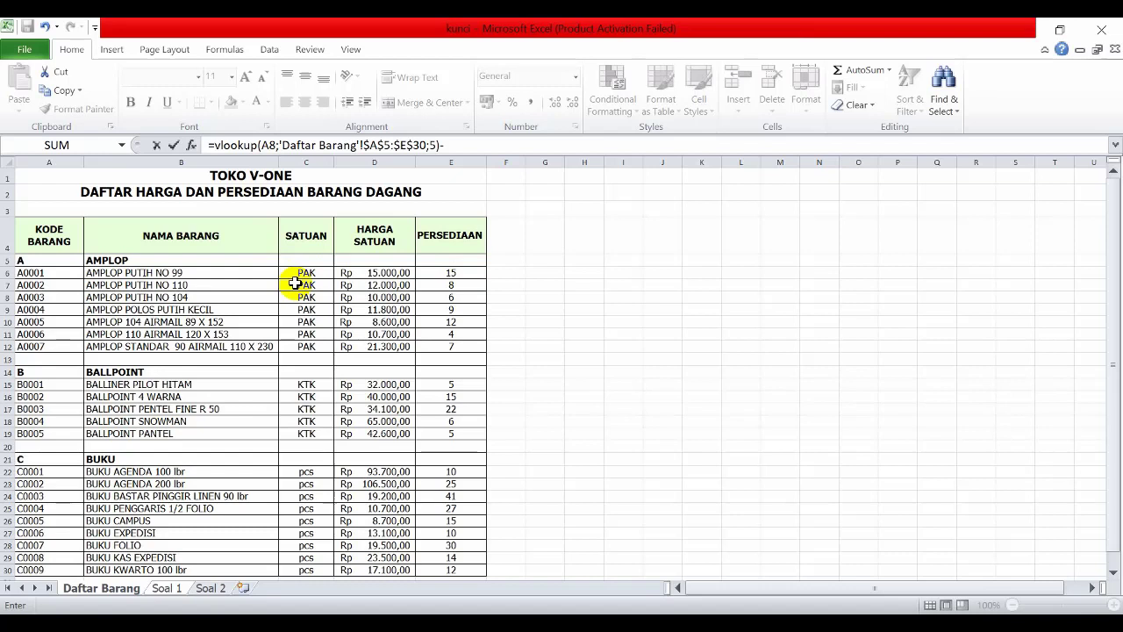
Step: Complete the E8 formula by subtracting 'Soal 1'!D8, and fill it down through E14 for the AMPLOP items
left_click(167, 590)
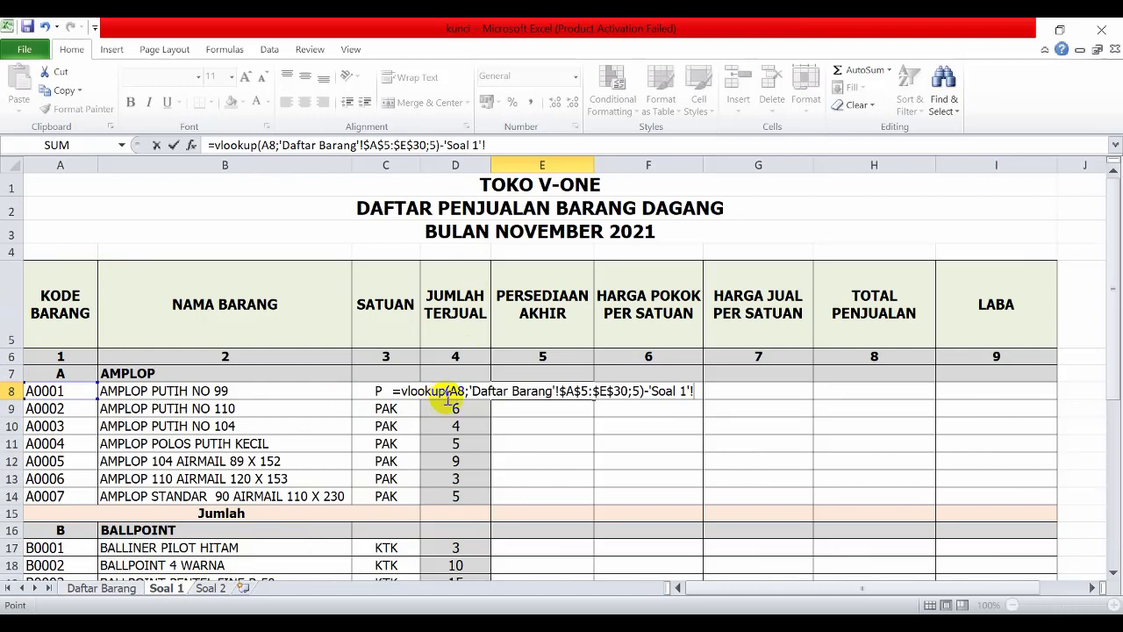
type("D")
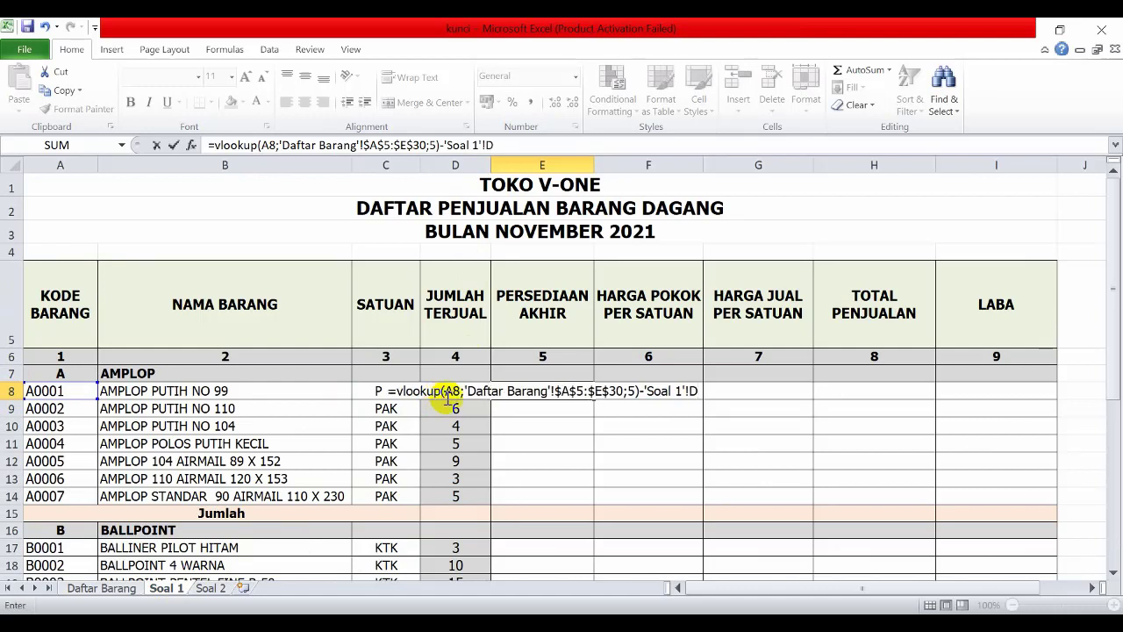
type("8")
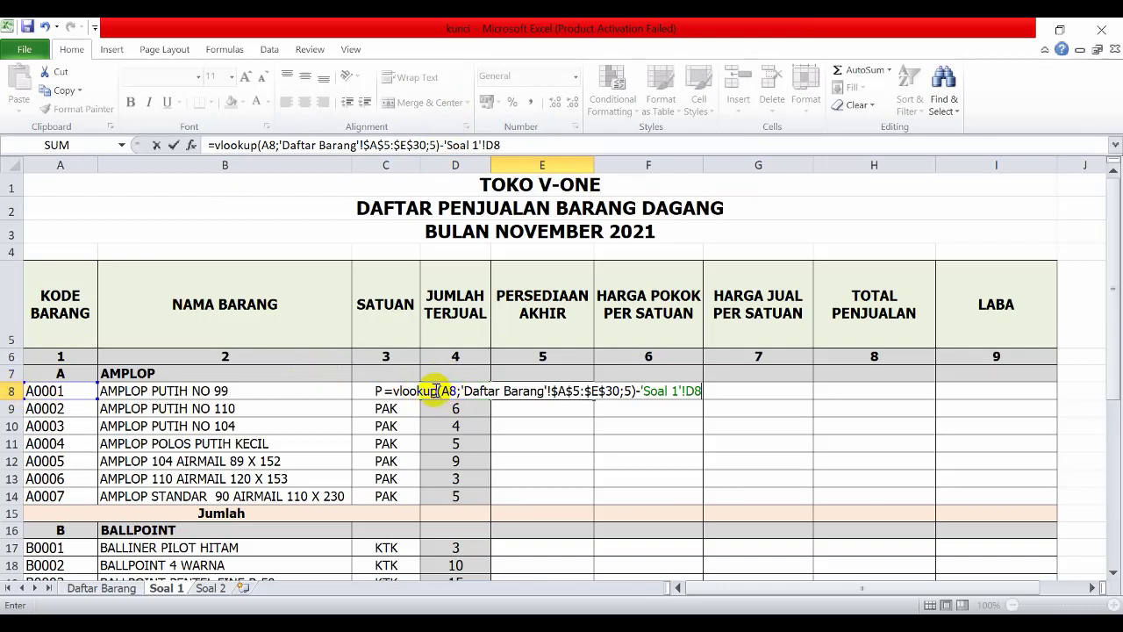
key("Return")
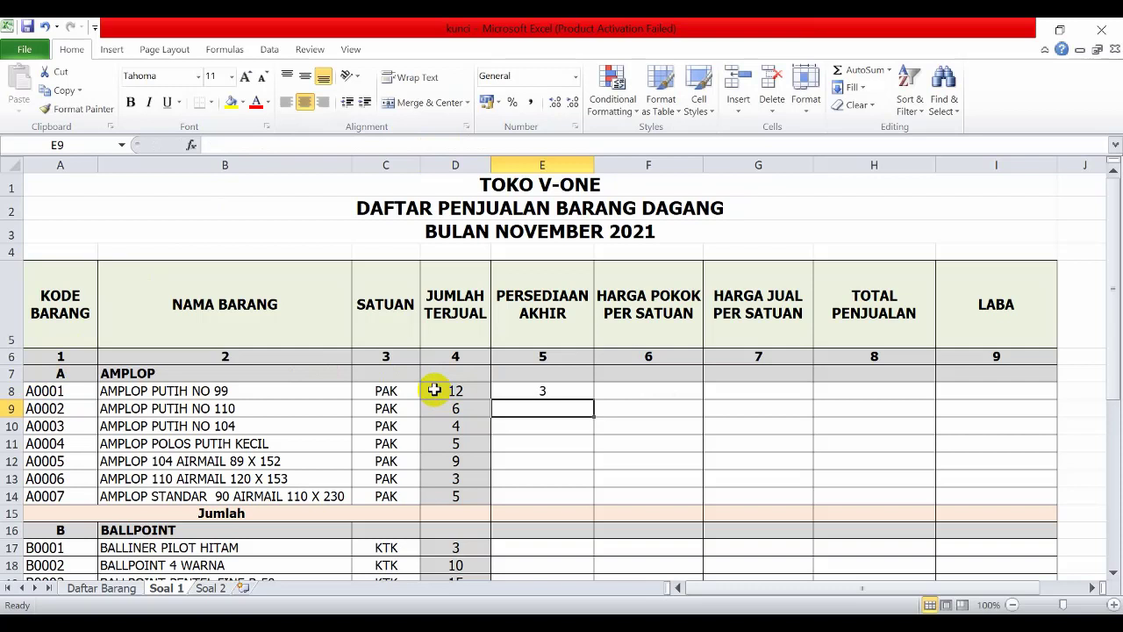
left_click(562, 390)
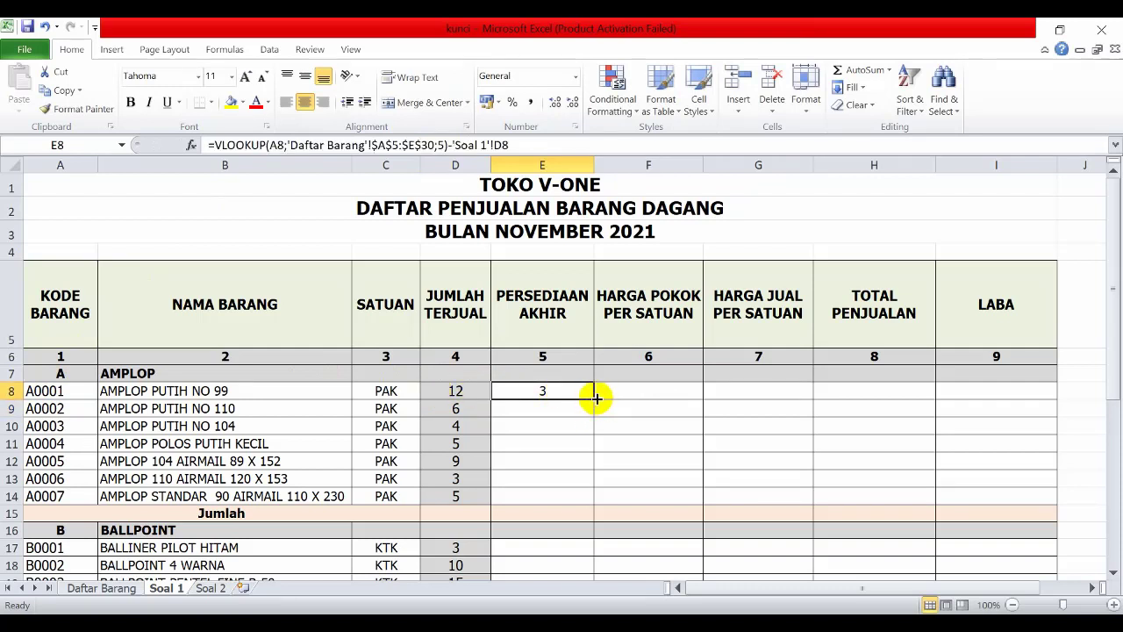
left_click_drag(594, 397, 576, 505)
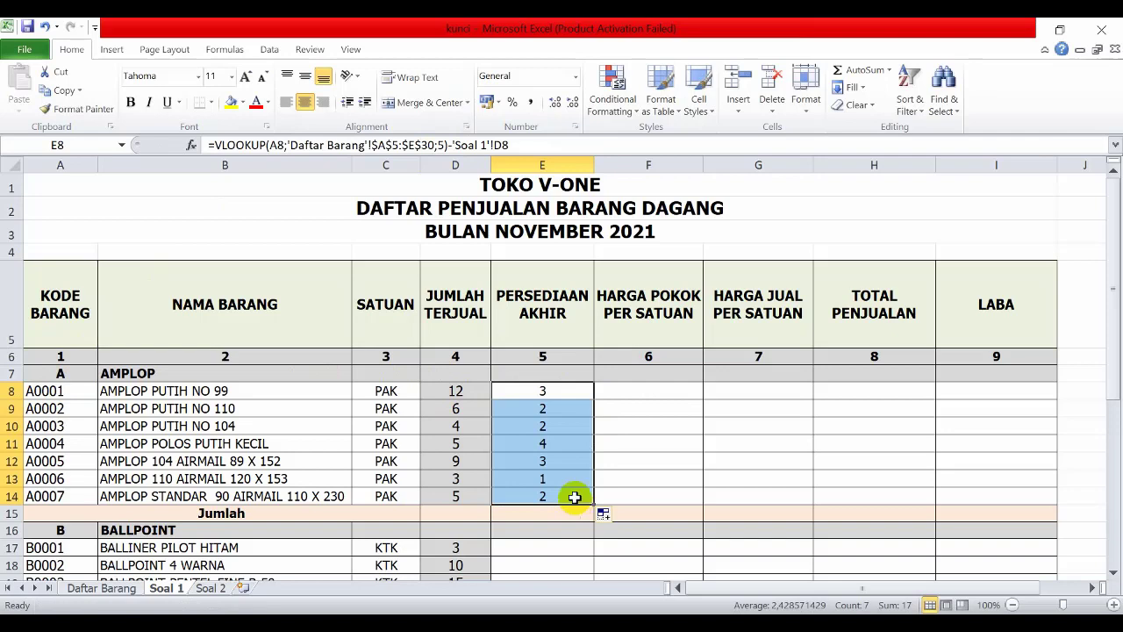
Step: Copy the Persediaan Akhir formula from E8 and paste it into E17:E21 of the BALLPOINT group
left_click(541, 392)
right_click(541, 392)
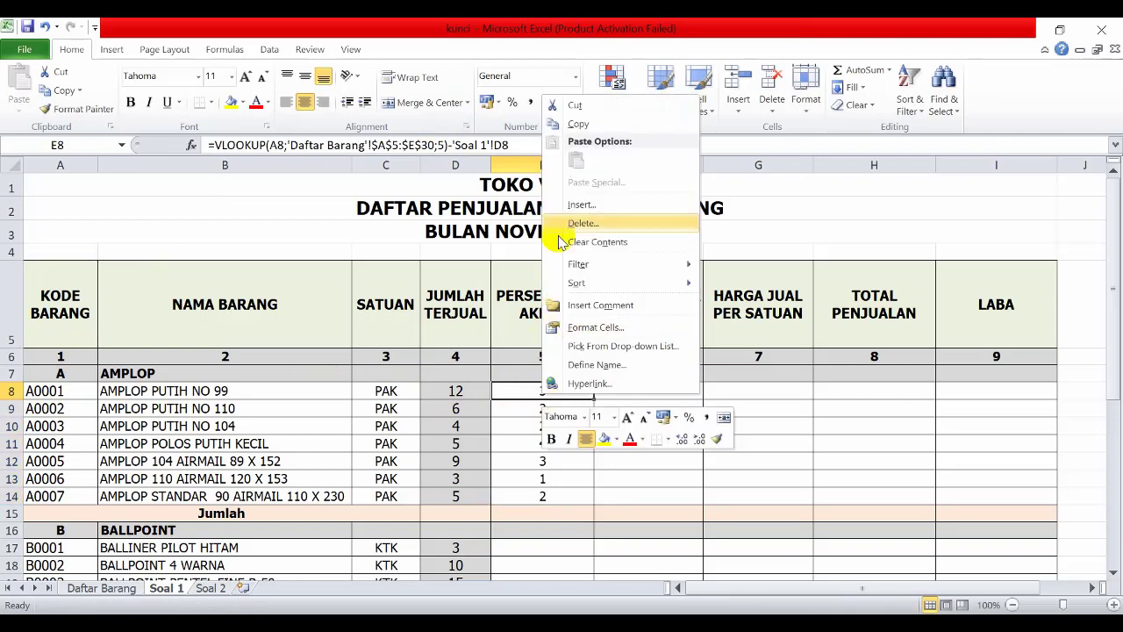
left_click(581, 123)
scroll(602, 333, "down", 3)
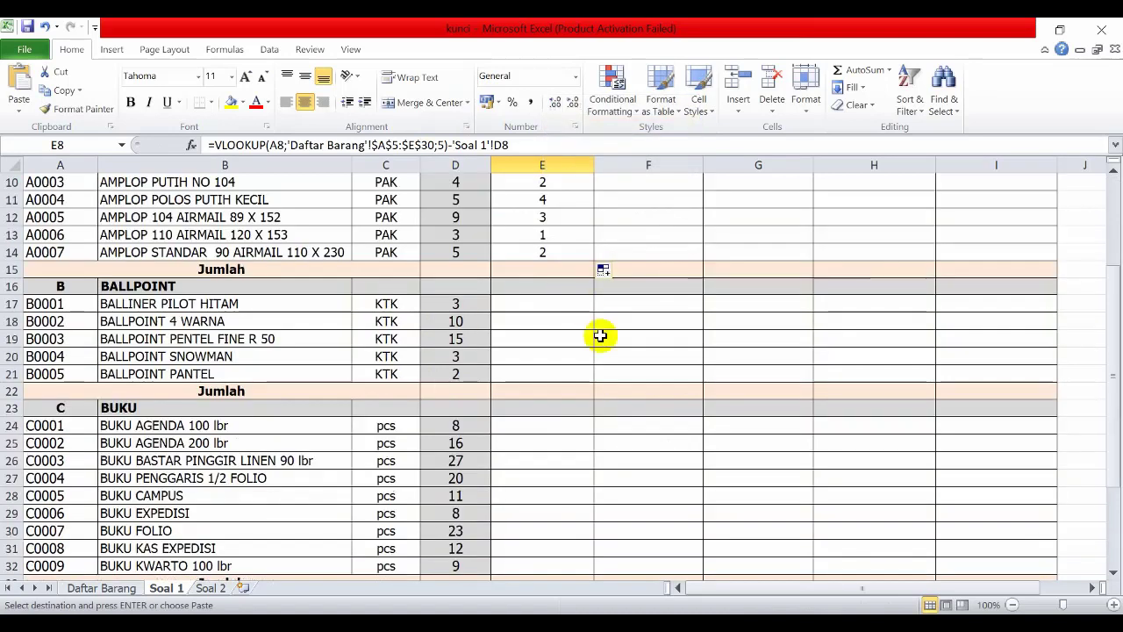
left_click_drag(559, 301, 558, 371)
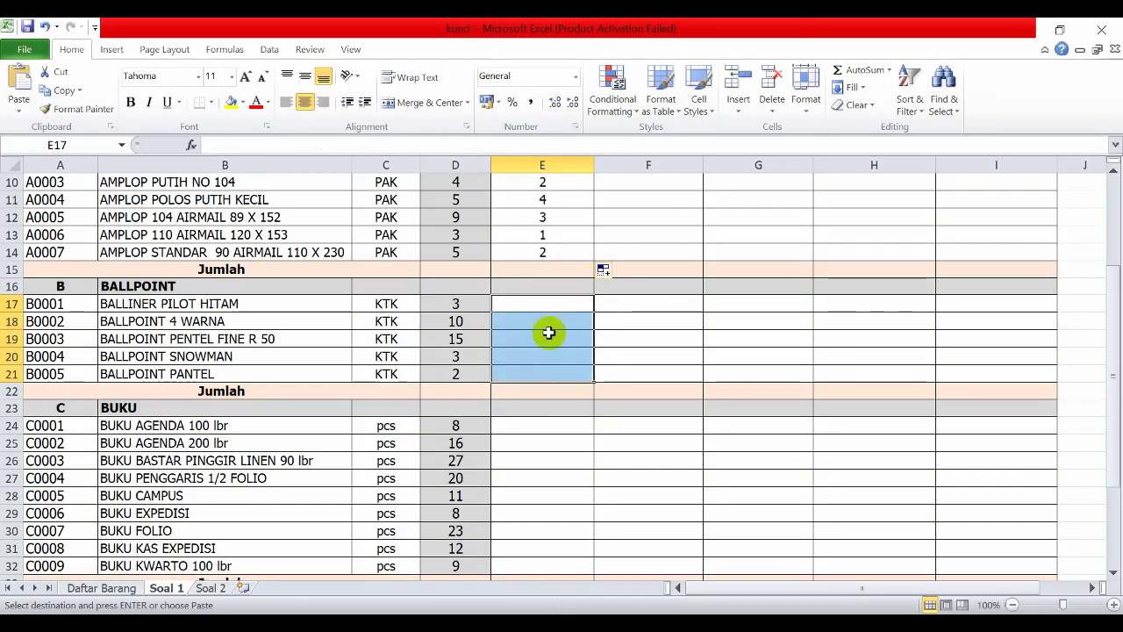
right_click(541, 308)
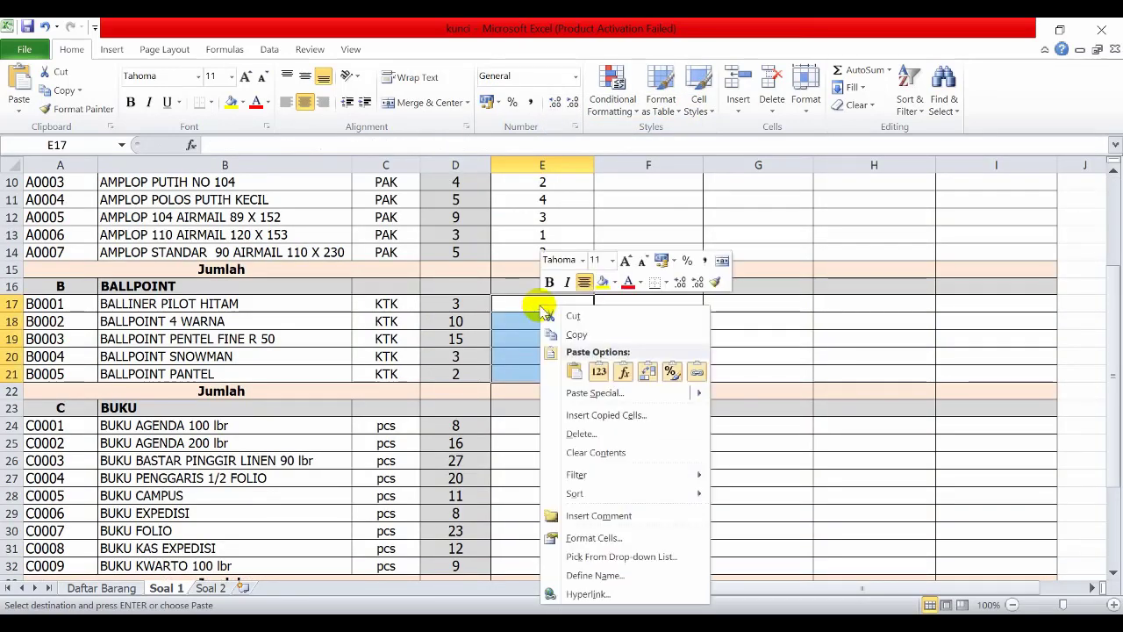
left_click(574, 371)
Step: Paste the copied E8 formula into the Persediaan Akhir cells E24:E32 of the BUKU group
left_click_drag(527, 429, 528, 563)
right_click(534, 429)
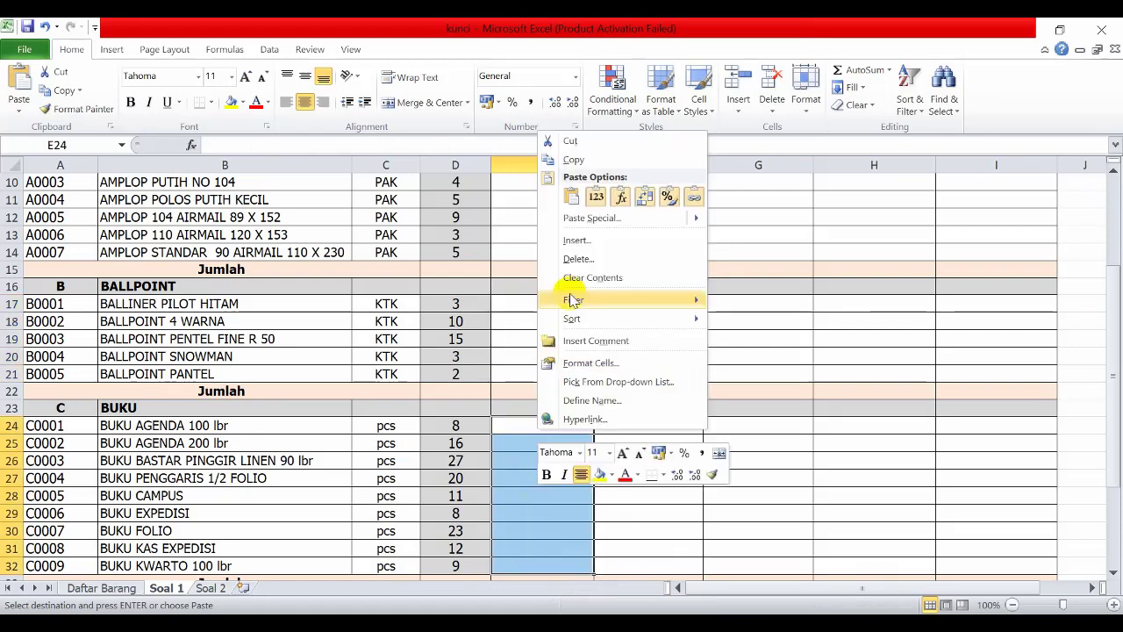
left_click(570, 201)
scroll(719, 421, "up", 3)
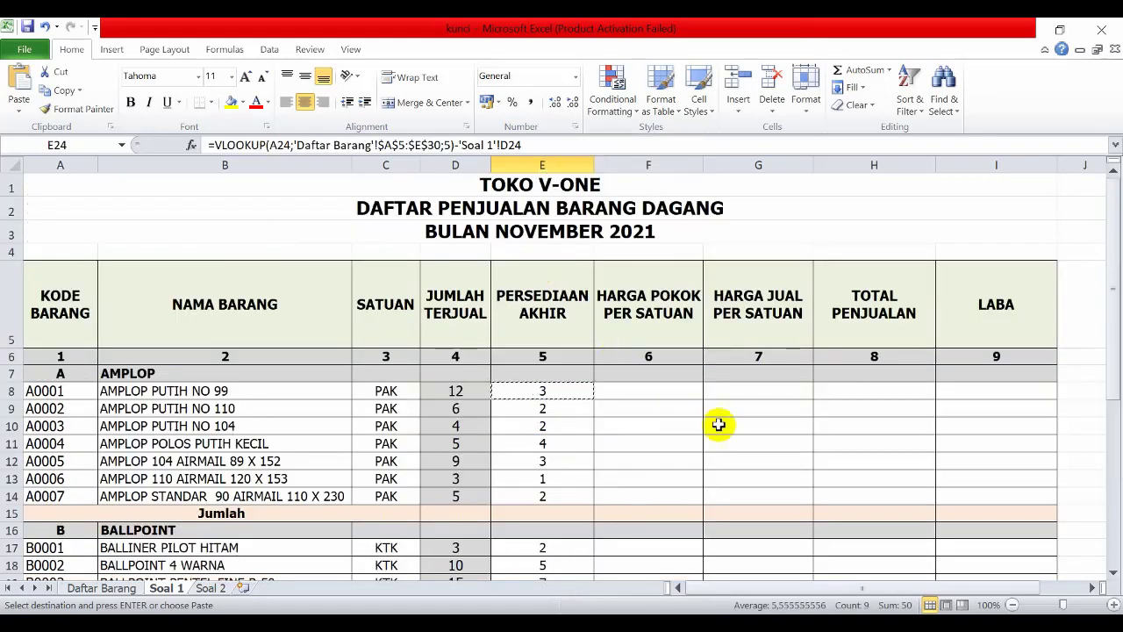
Step: Enter =VLOOKUP(A8;'Daftar Barang'!$A$5:$E$30;4) in Harga Pokok cell F8 and fill it down through F14 for the AMPLOP items
left_click(609, 395)
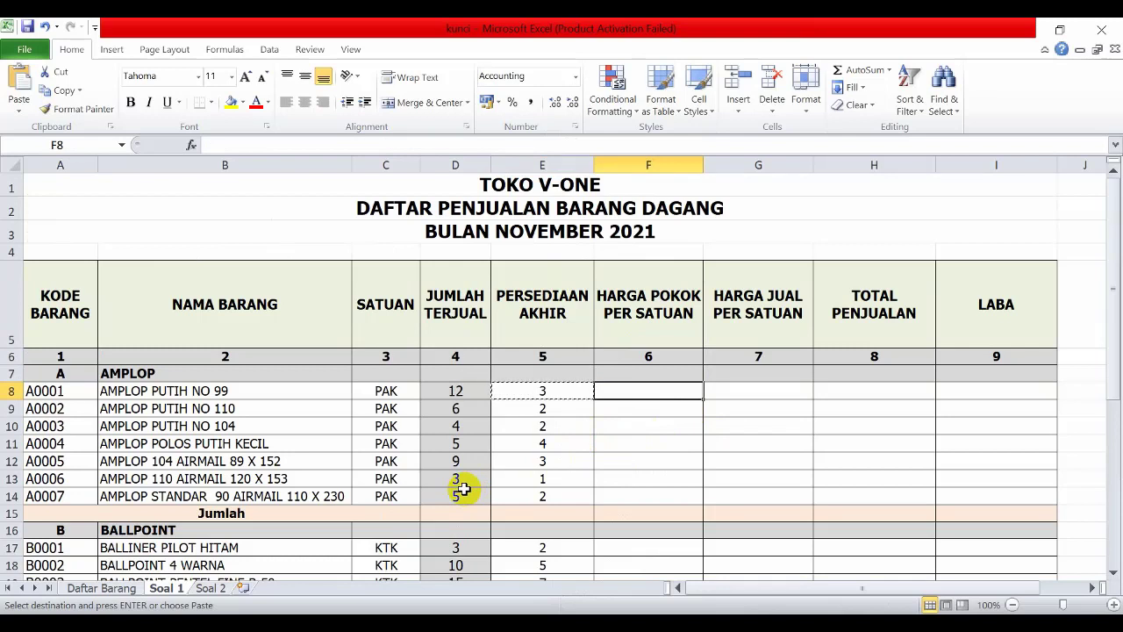
type("=vl")
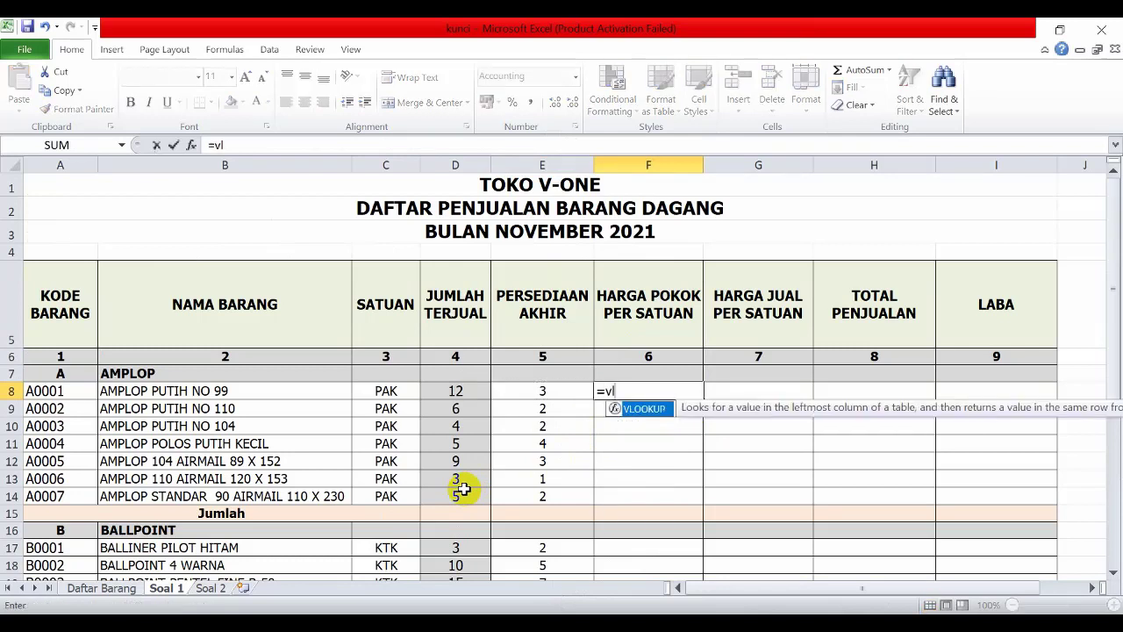
type("ookup(")
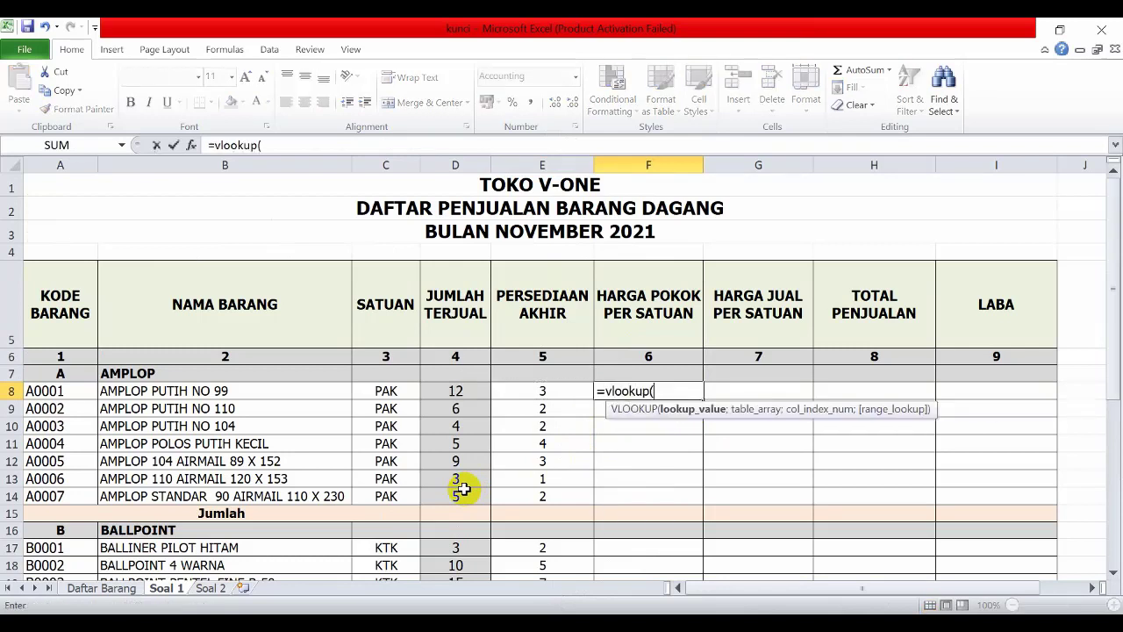
left_click(53, 391)
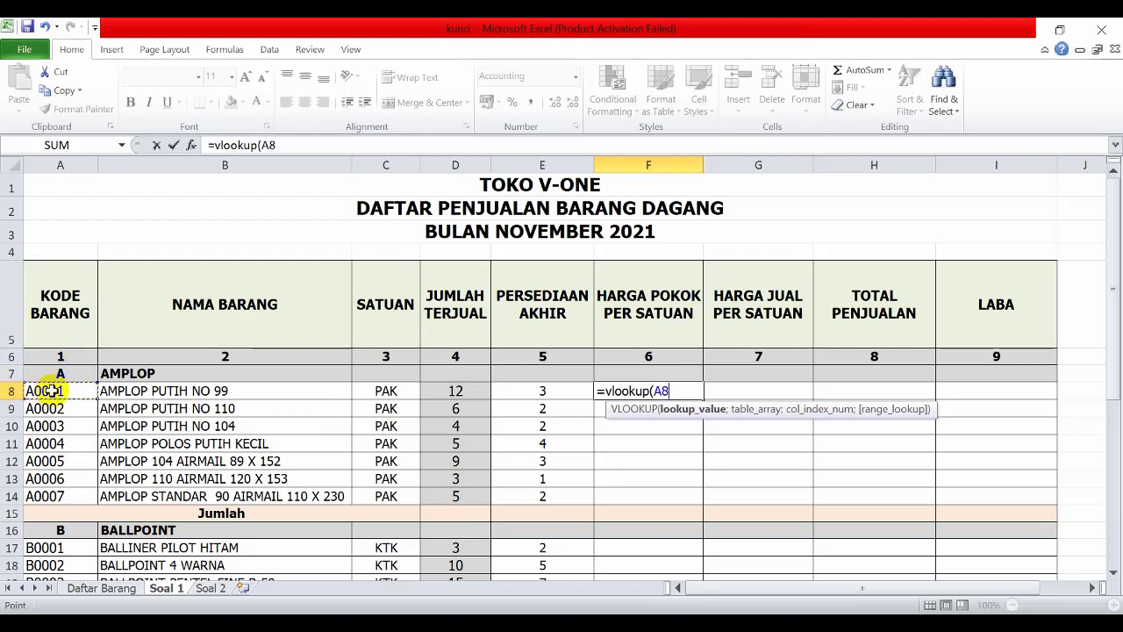
type(";")
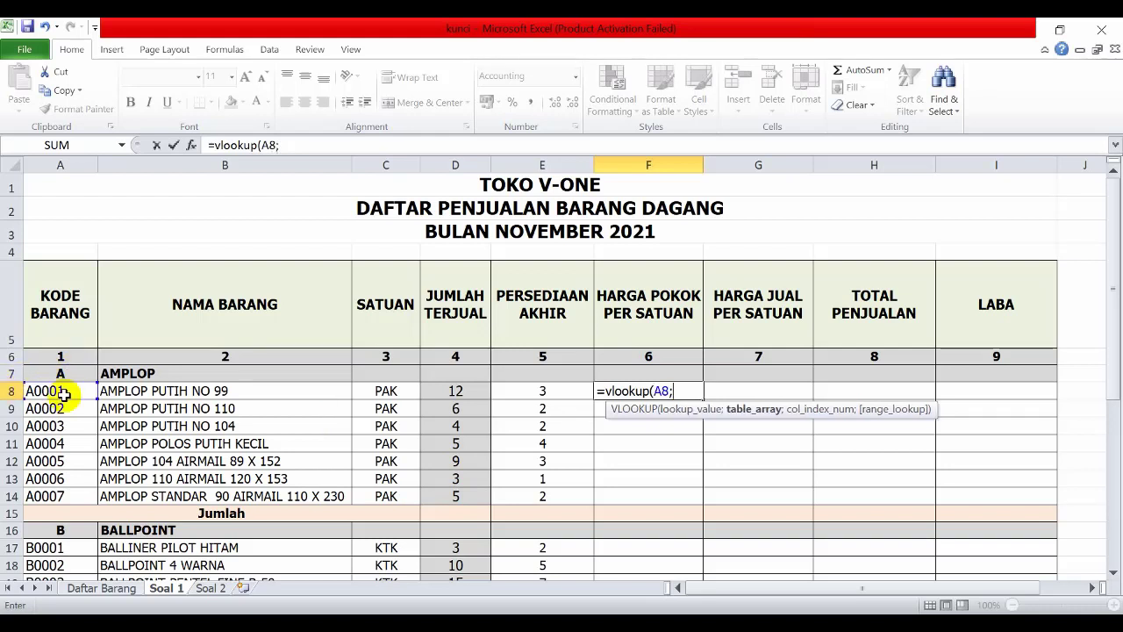
left_click(95, 588)
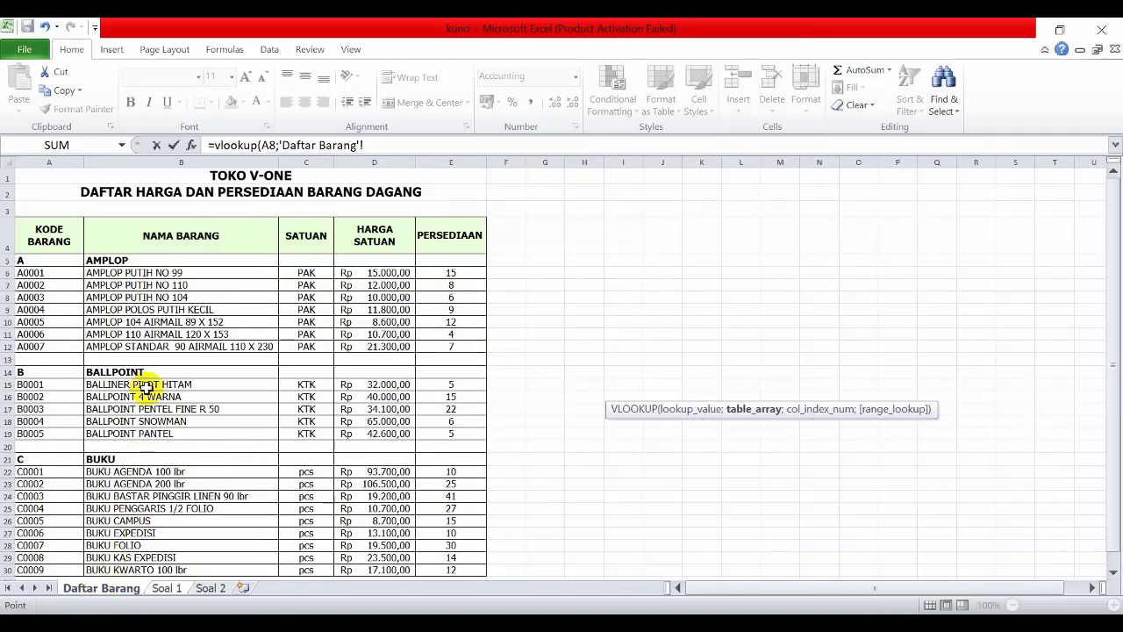
left_click_drag(41, 259, 451, 571)
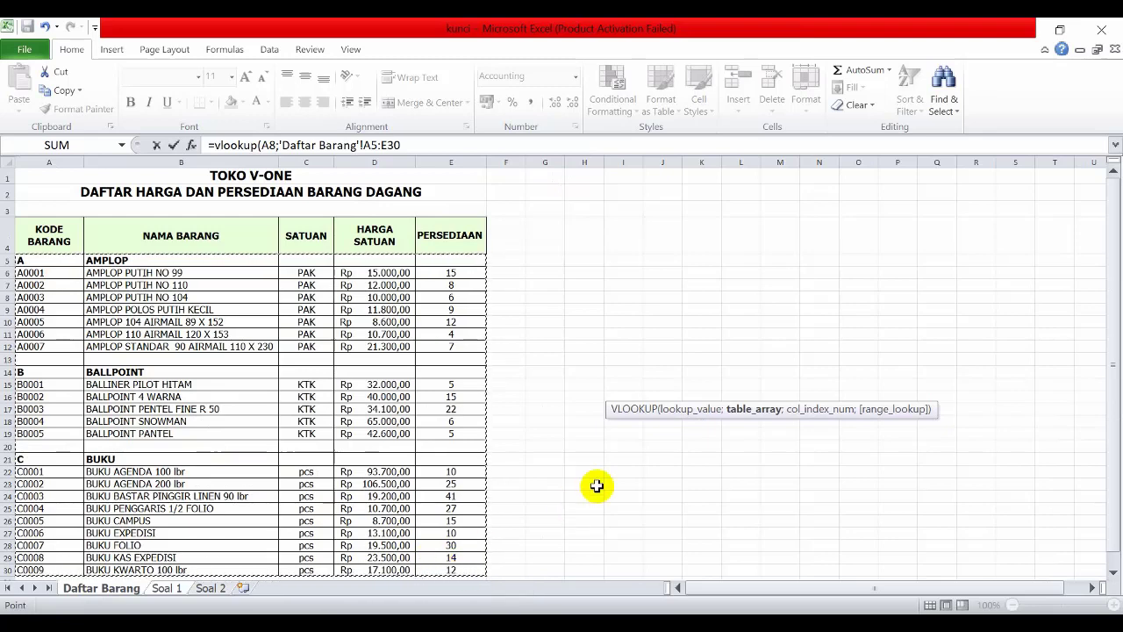
key("F4")
type(";4")
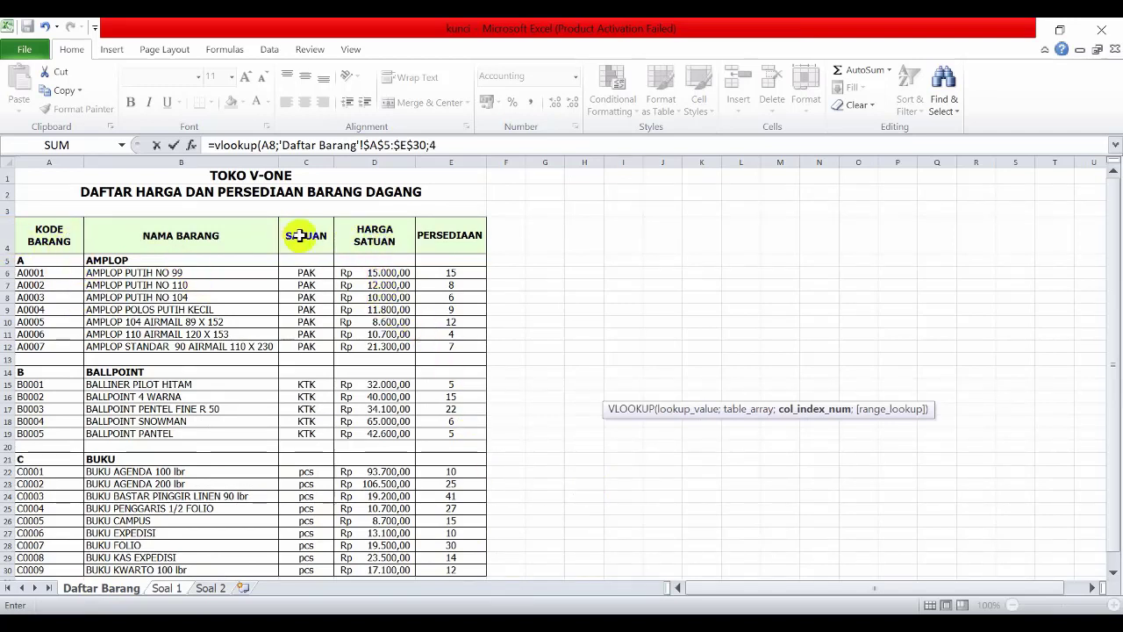
key("Return")
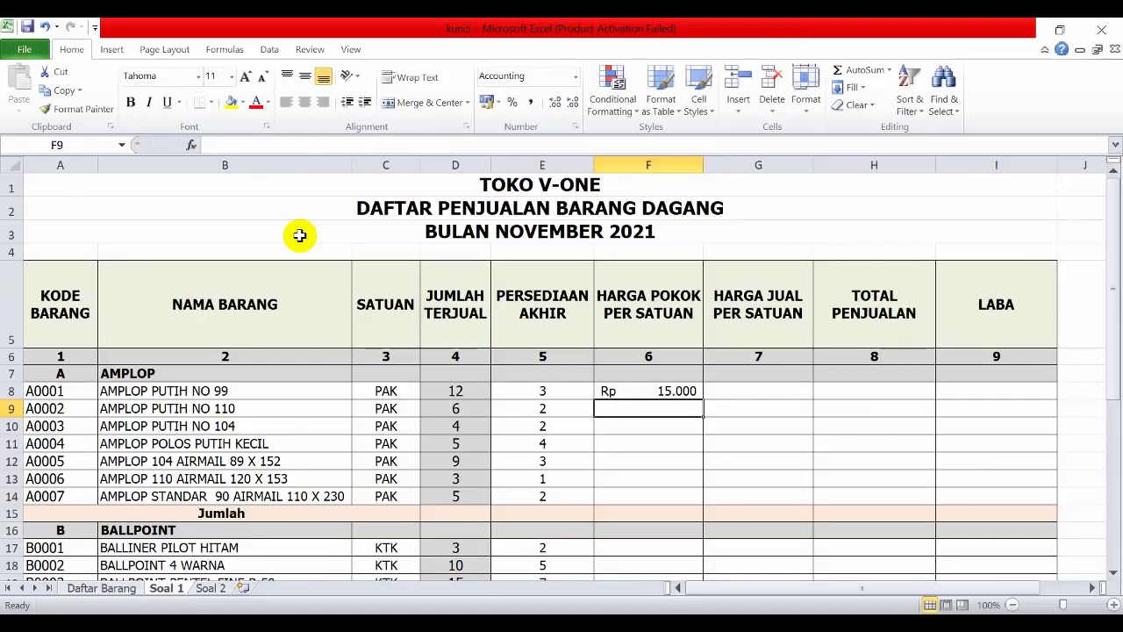
left_click(672, 393)
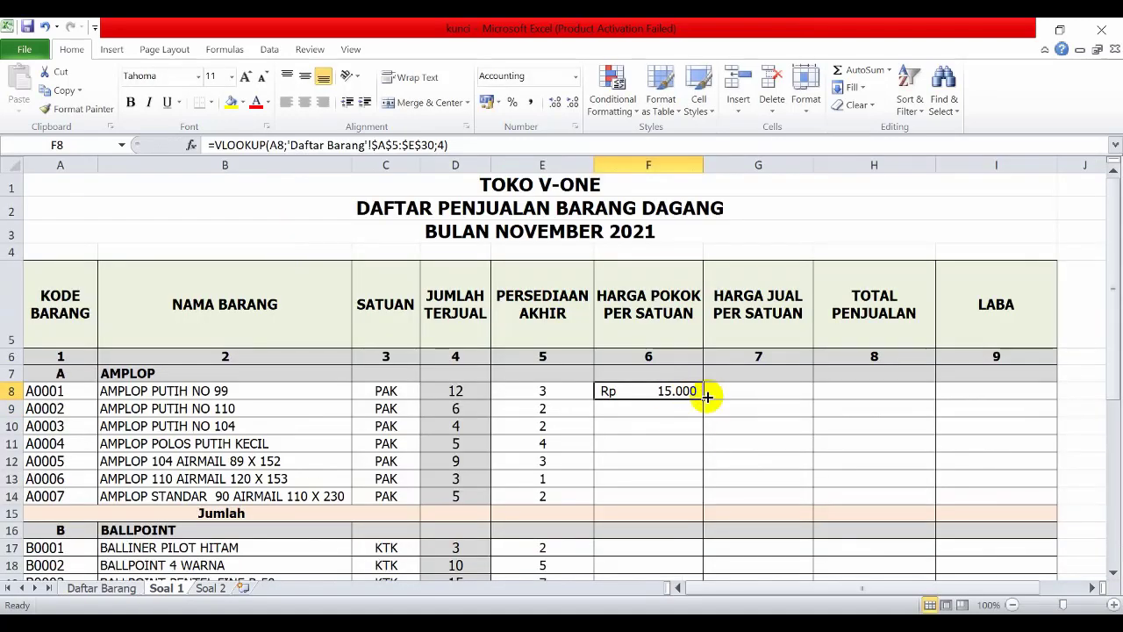
left_click_drag(707, 399, 695, 505)
Step: Copy the Harga Pokok formula from F8 and paste it into F17:F21 of the BALLPOINT group
left_click(656, 395)
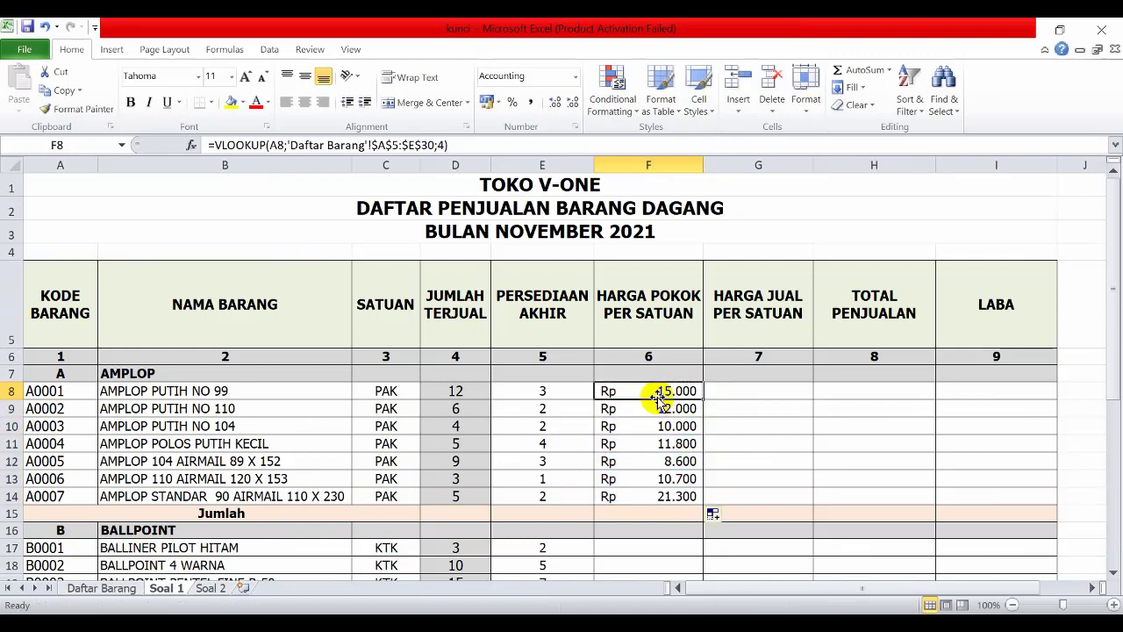
right_click(657, 392)
left_click(693, 118)
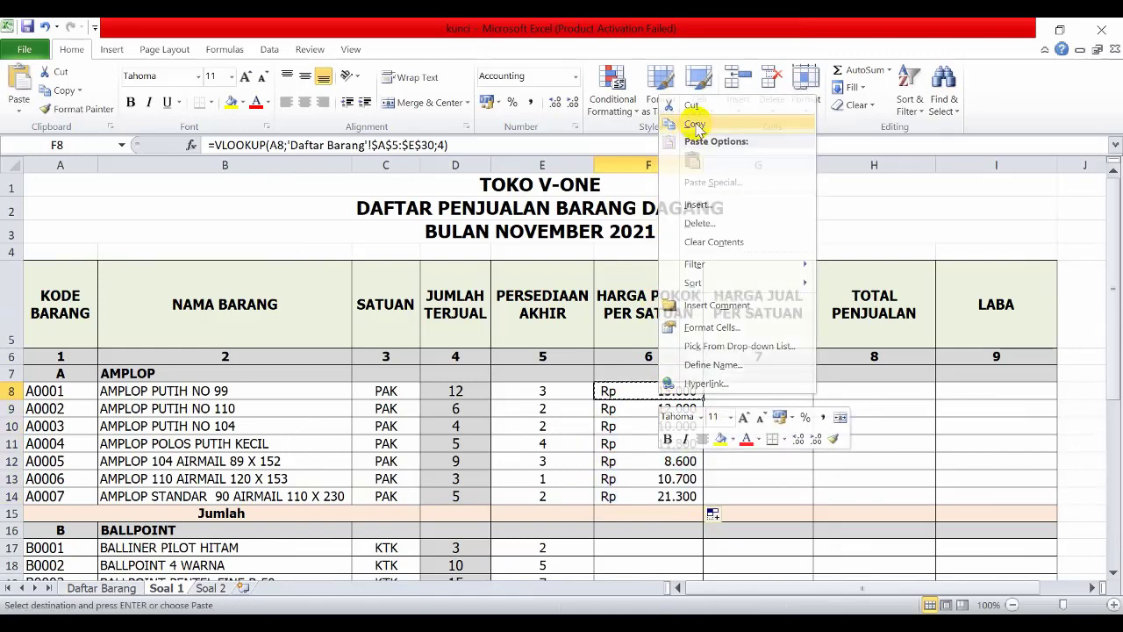
scroll(654, 273, "down", 3)
left_click_drag(652, 308, 645, 354)
right_click(645, 354)
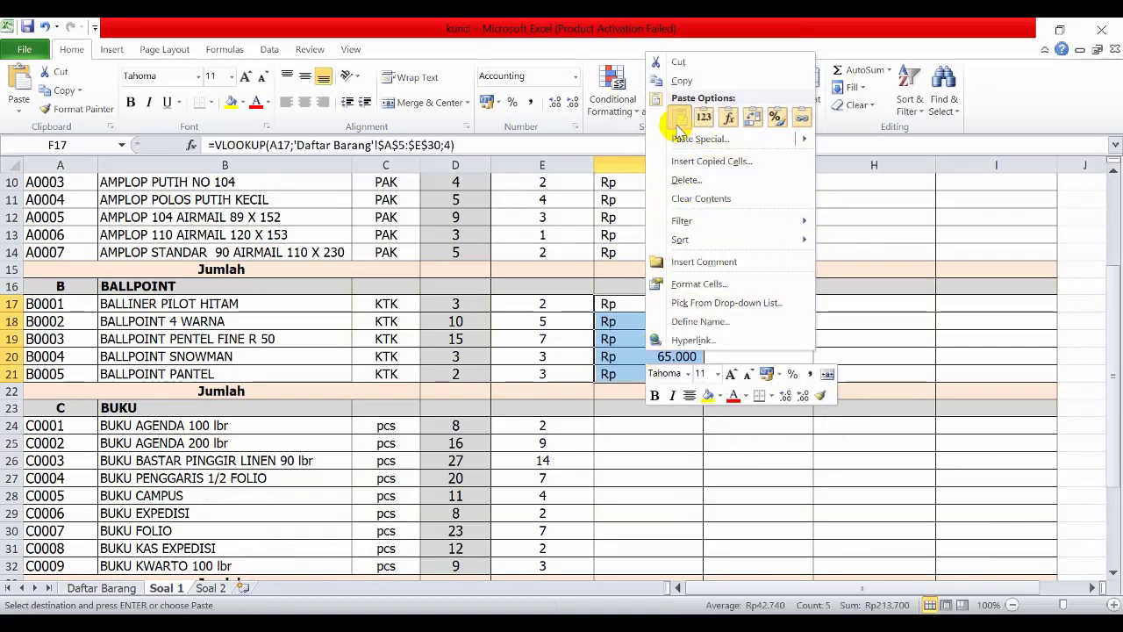
left_click(725, 117)
Step: Paste the copied F8 formula into the Harga Pokok cells F24:F32 of the BUKU group
scroll(617, 274, "down", 3)
left_click_drag(631, 272, 647, 407)
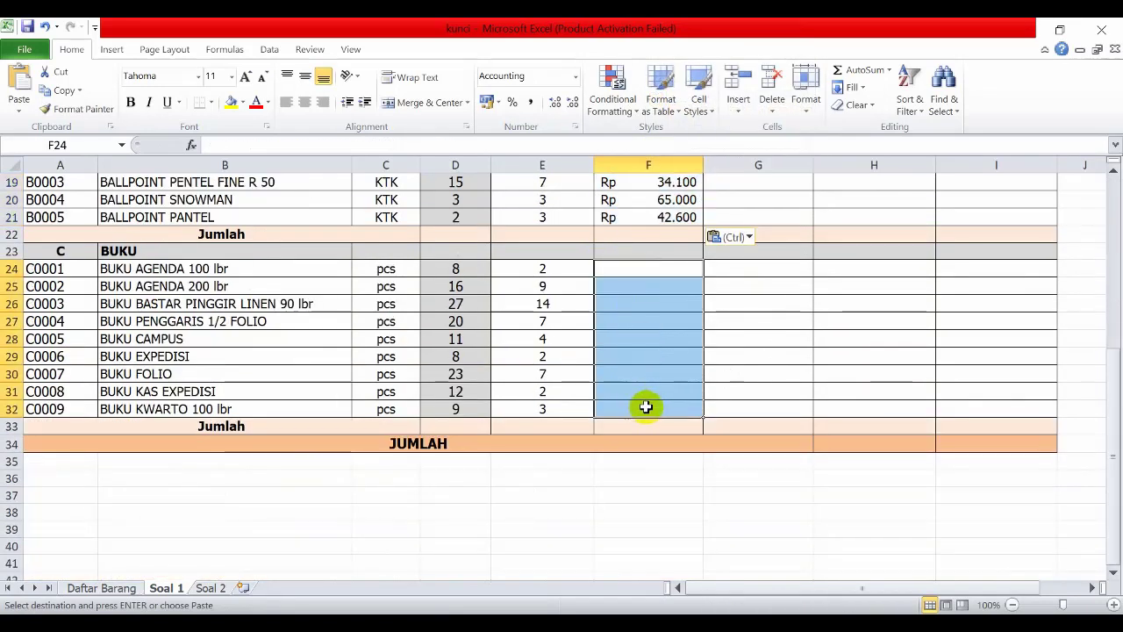
right_click(644, 284)
left_click(678, 352)
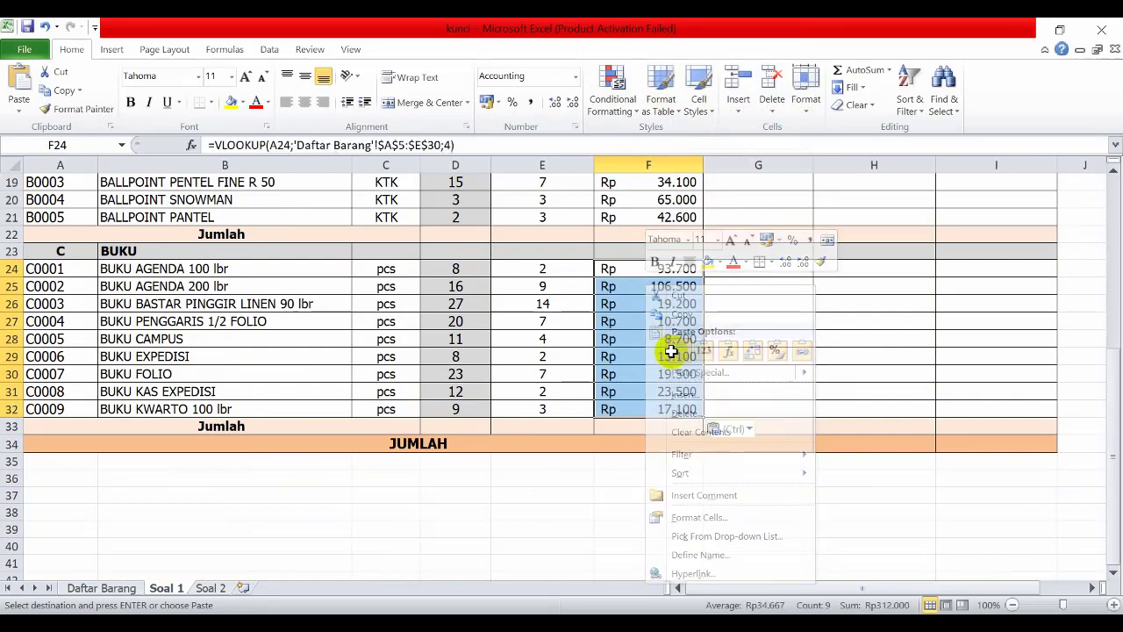
Step: Check the Harga Jual Per Satuan rule in the exercise PDF in Foxit Reader, and enter =F8+(F8*25%) in cell G8 of the Excel sheet
scroll(796, 358, "up", 5)
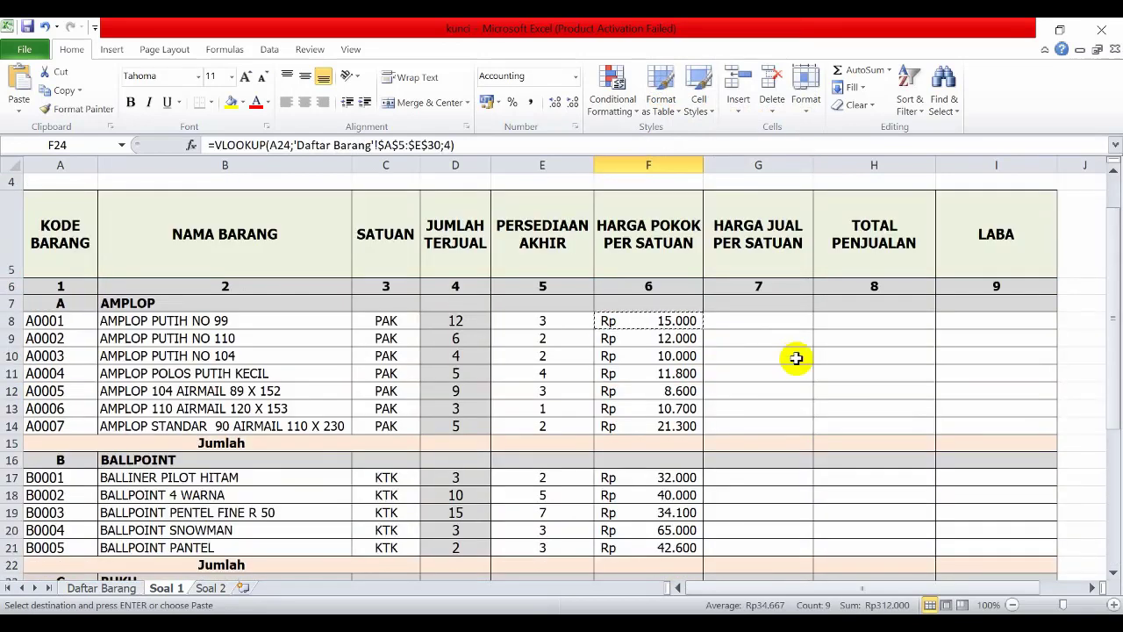
left_click(742, 323)
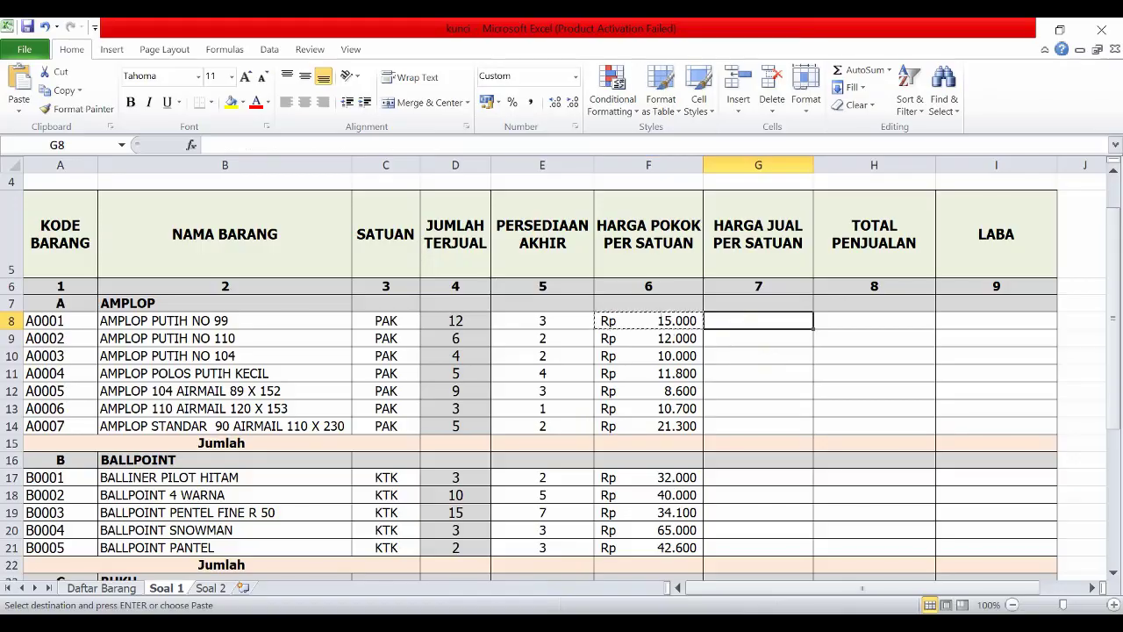
key("alt+Tab")
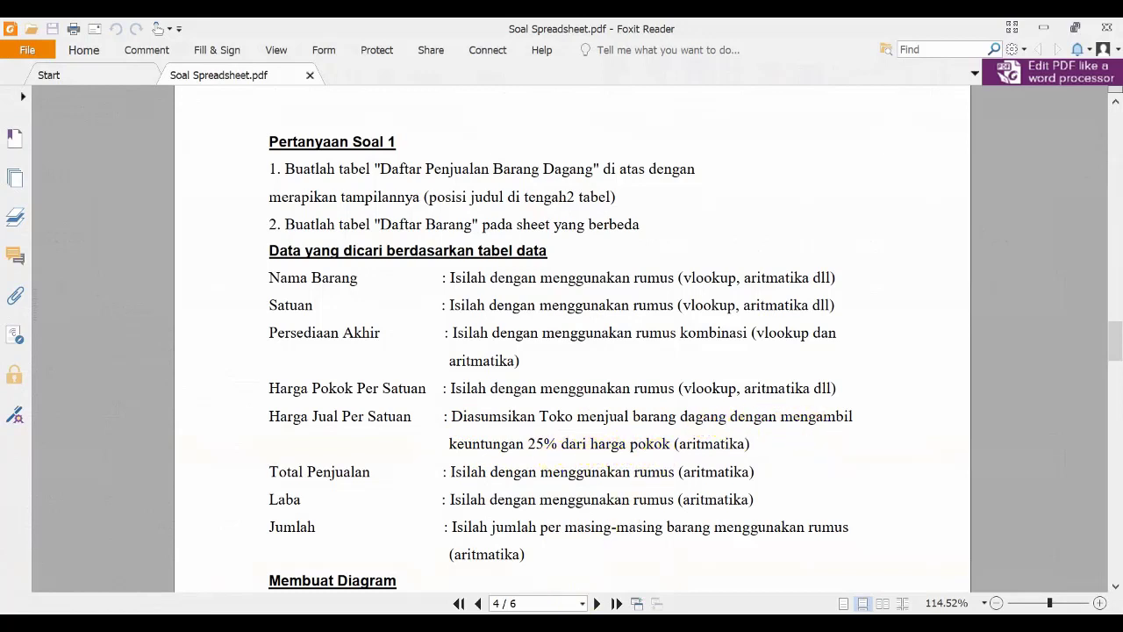
key("alt+Tab")
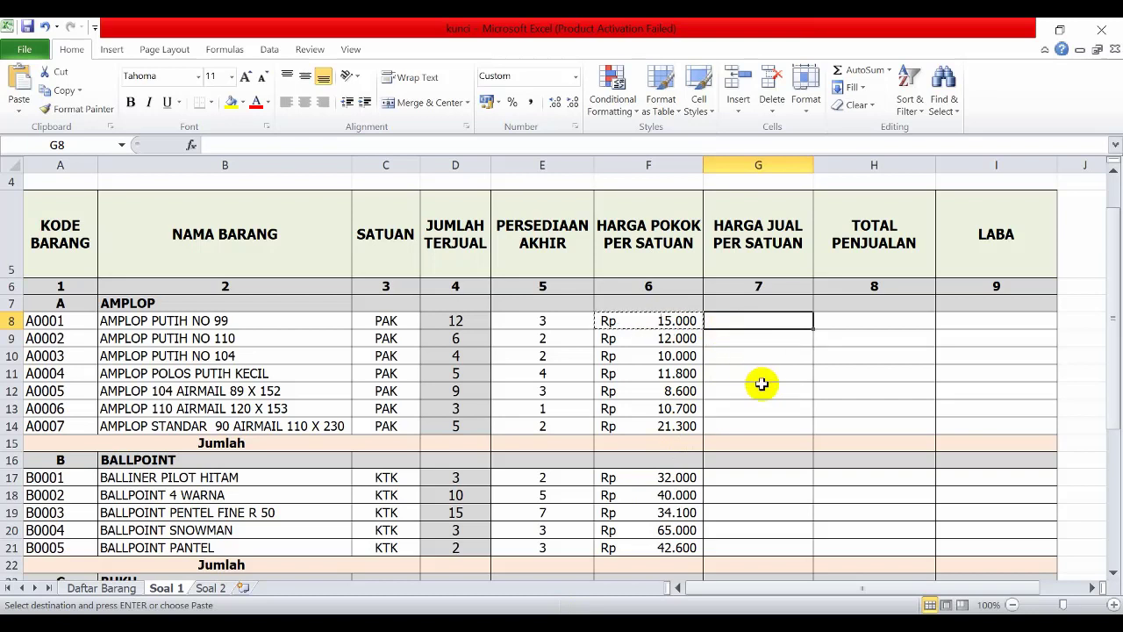
type("=")
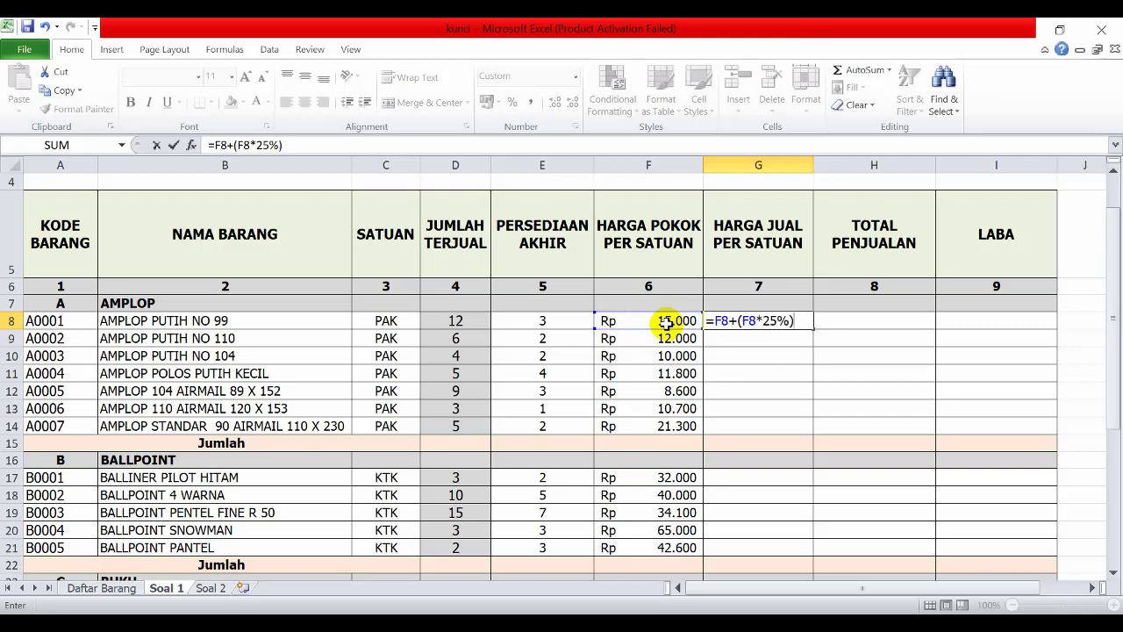
key("Return")
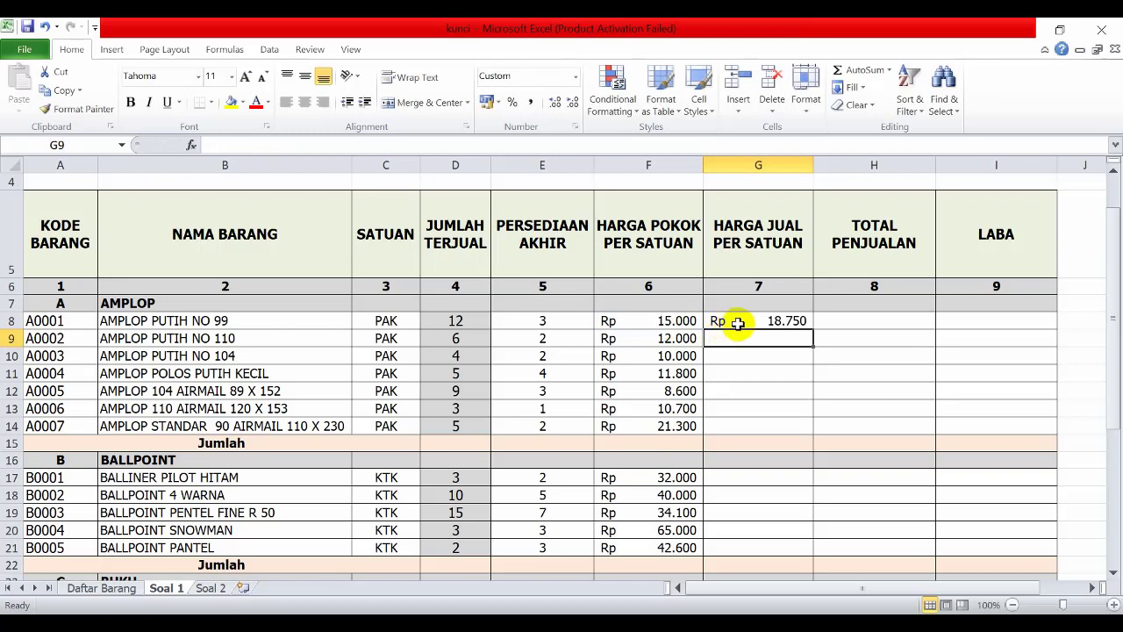
Step: Fill the G8 formula down through G14 and paste a copy of it into G17:G21 of the BALLPOINT group
left_click(786, 321)
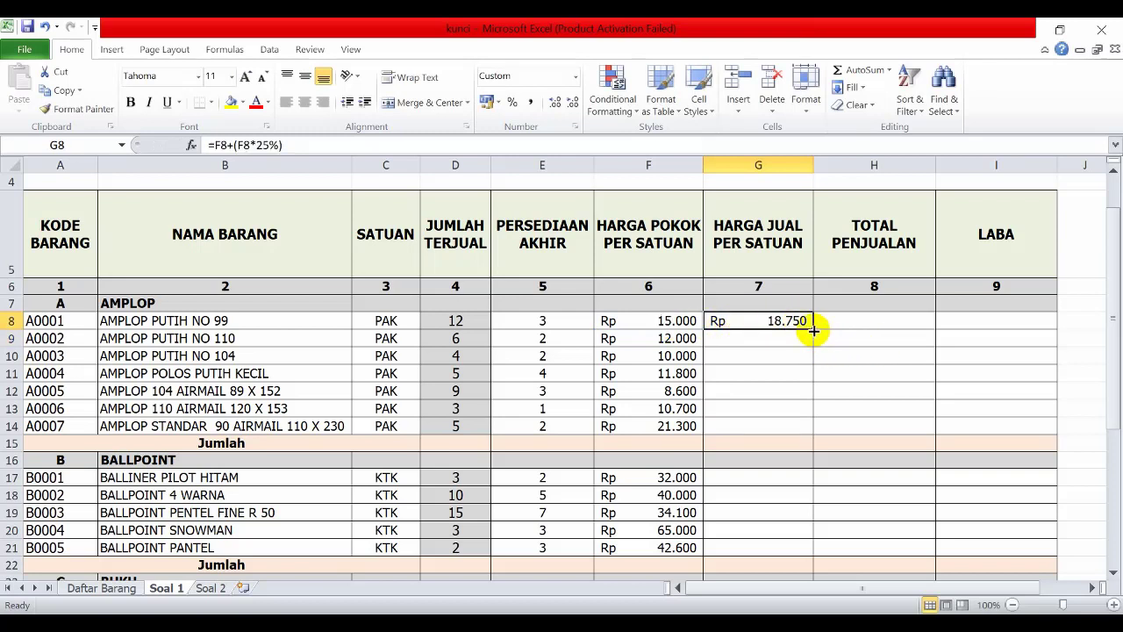
left_click_drag(813, 330, 797, 431)
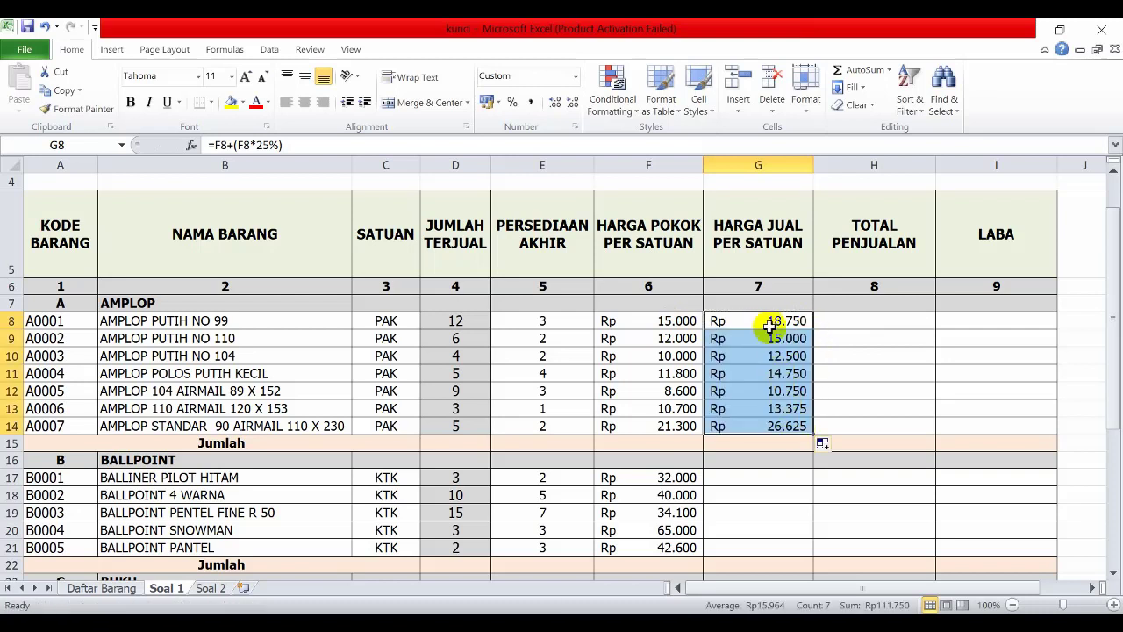
left_click(771, 325)
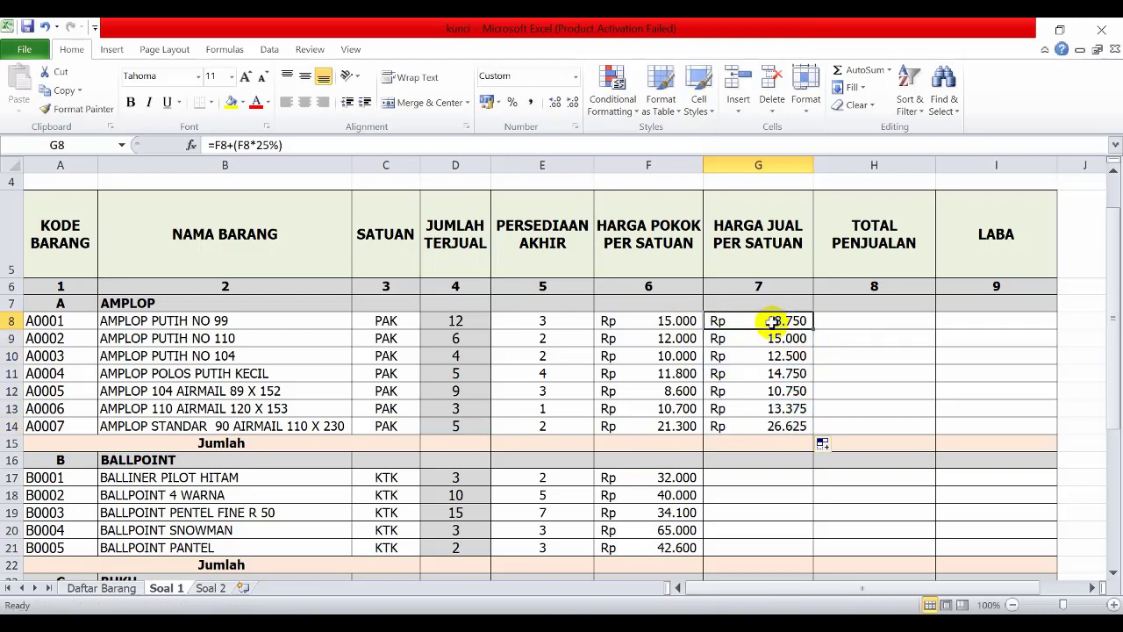
right_click(779, 325)
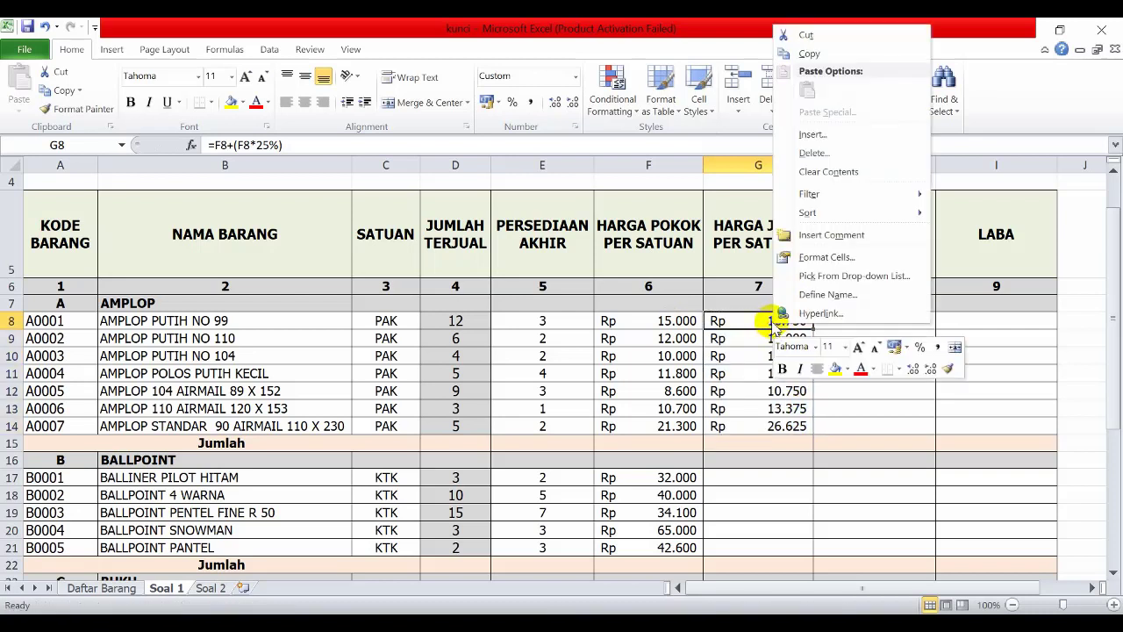
left_click(807, 56)
left_click_drag(716, 478, 740, 545)
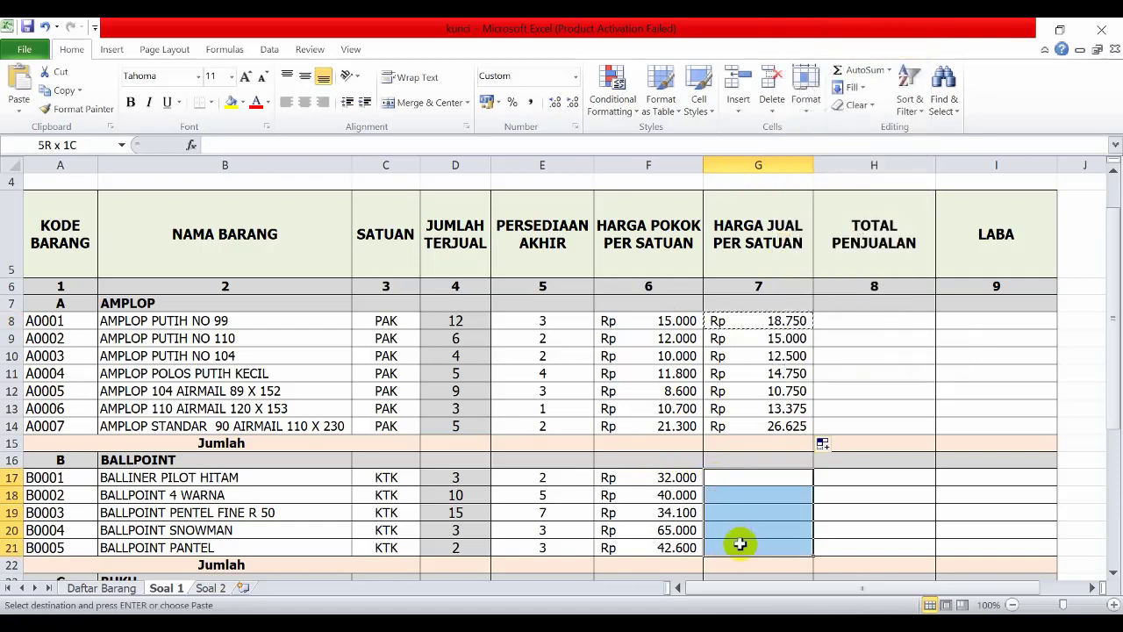
right_click(732, 485)
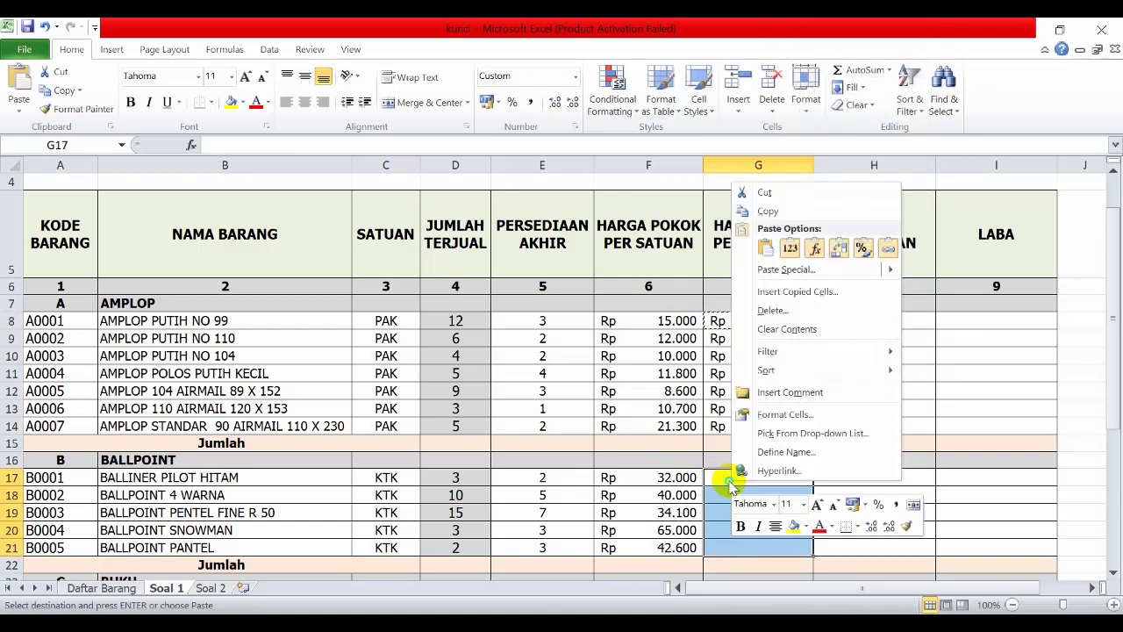
left_click(766, 254)
Step: Paste the copied G8 formula into the Harga Jual cells G24:G32 of the BUKU group
scroll(747, 299, "down", 4)
left_click(746, 322)
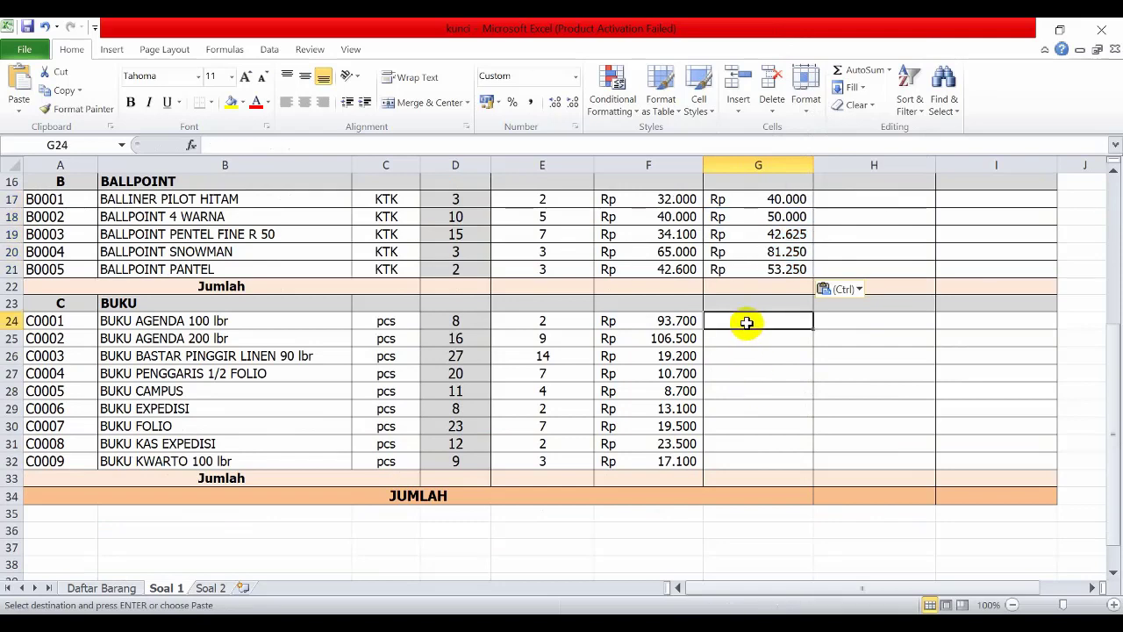
left_click_drag(746, 322, 747, 458)
right_click(747, 458)
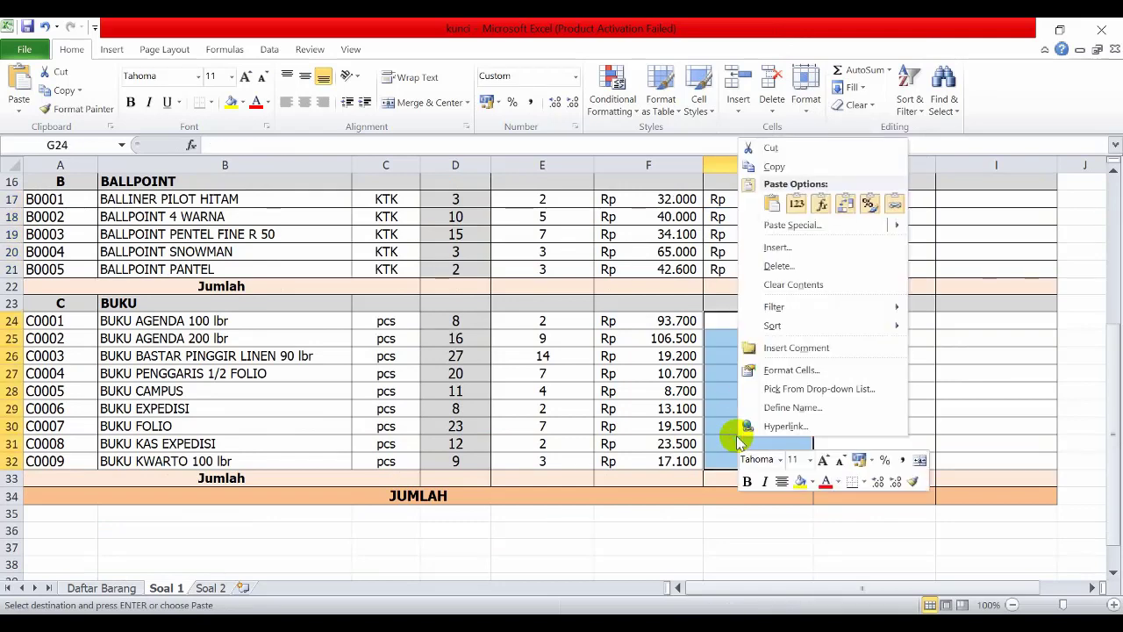
left_click(771, 208)
Step: Enter the Total Penjualan formula =G8*D8 in cell H8 for the first AMPLOP item
scroll(785, 301, "up", 5)
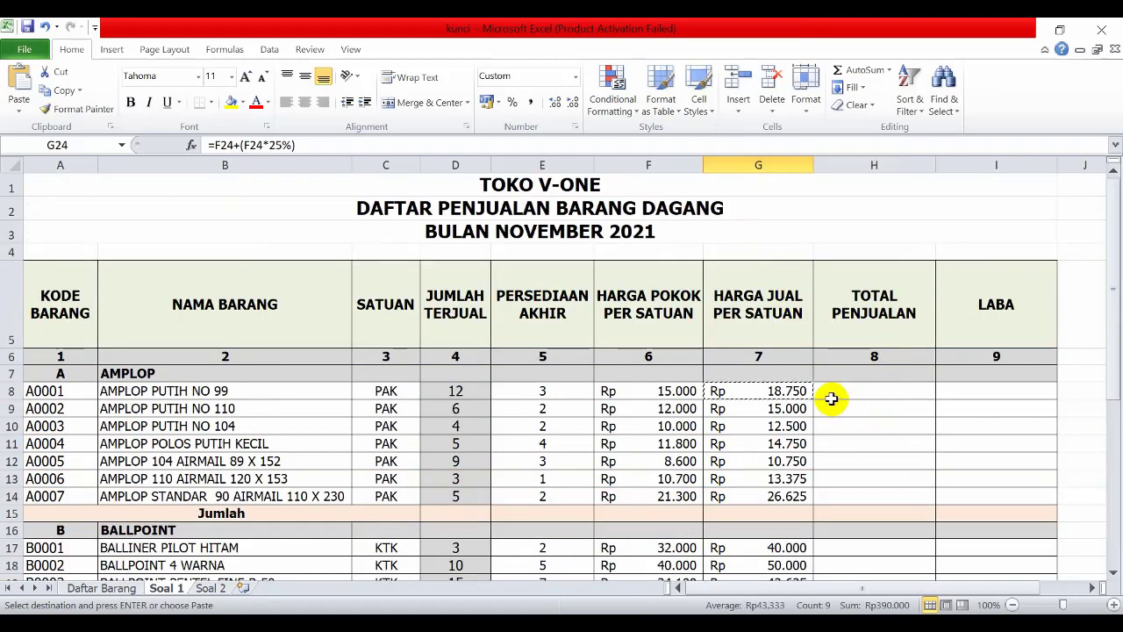
left_click(857, 394)
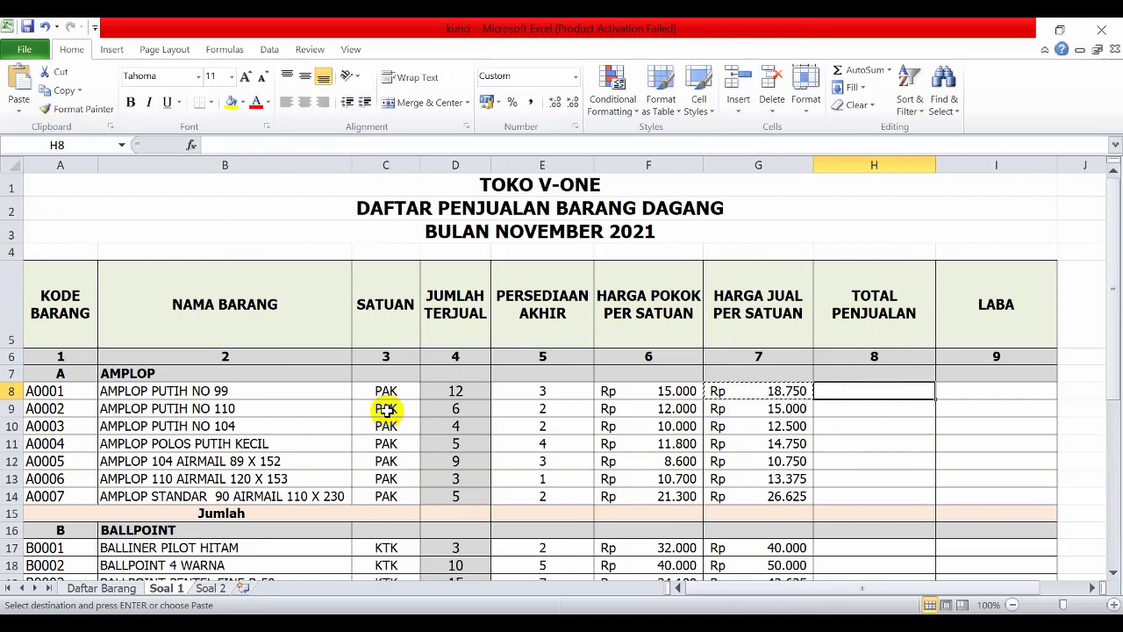
type("=")
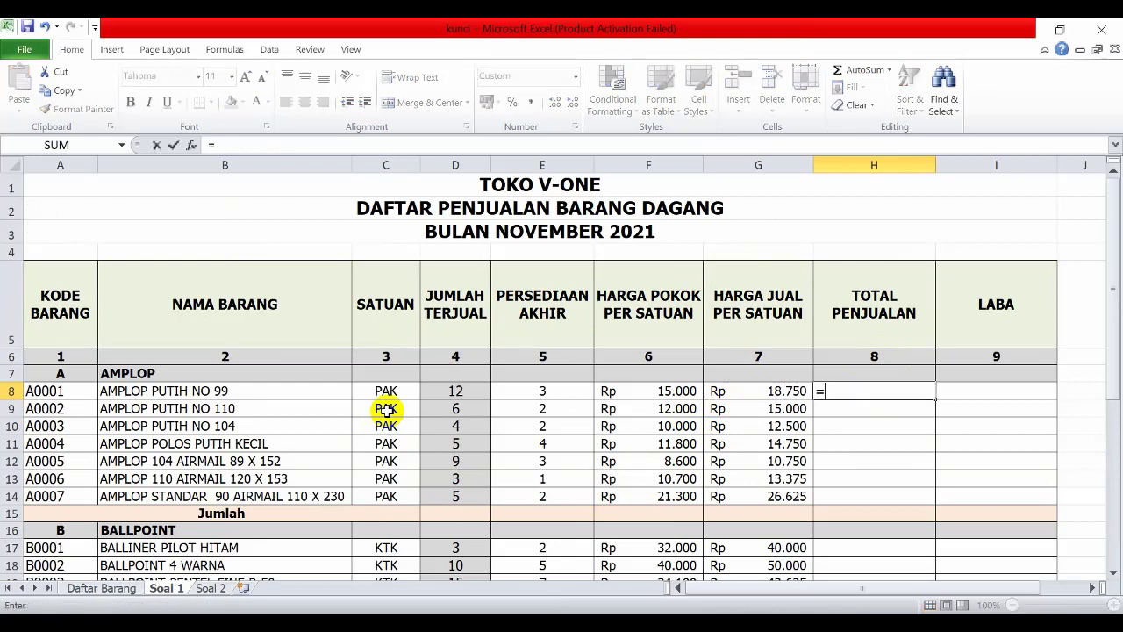
left_click(745, 391)
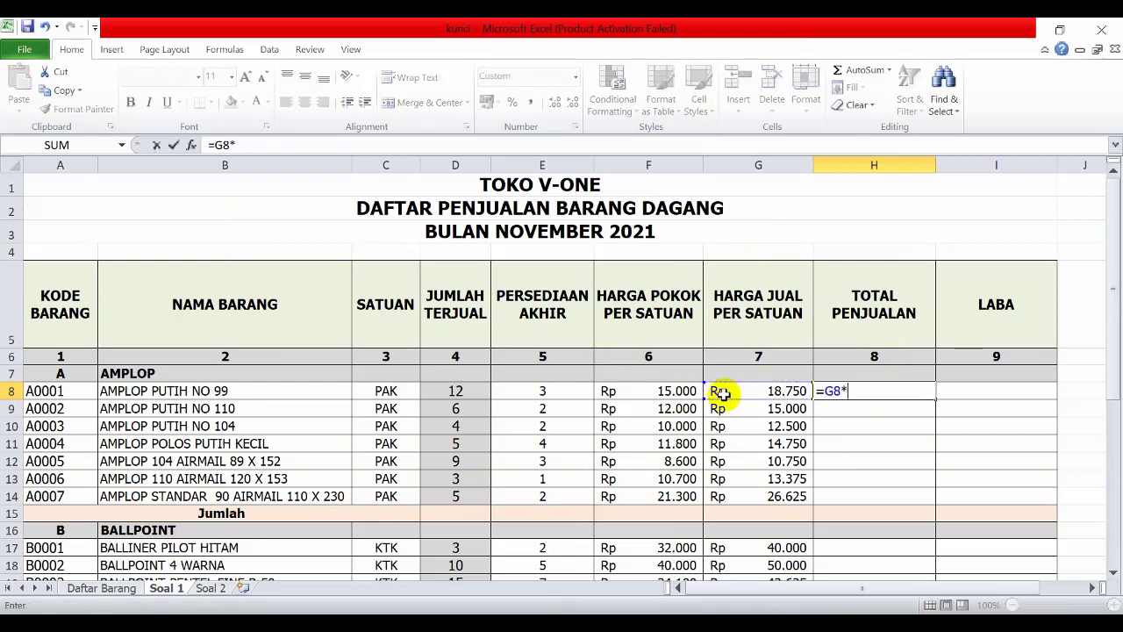
type("*")
left_click(441, 395)
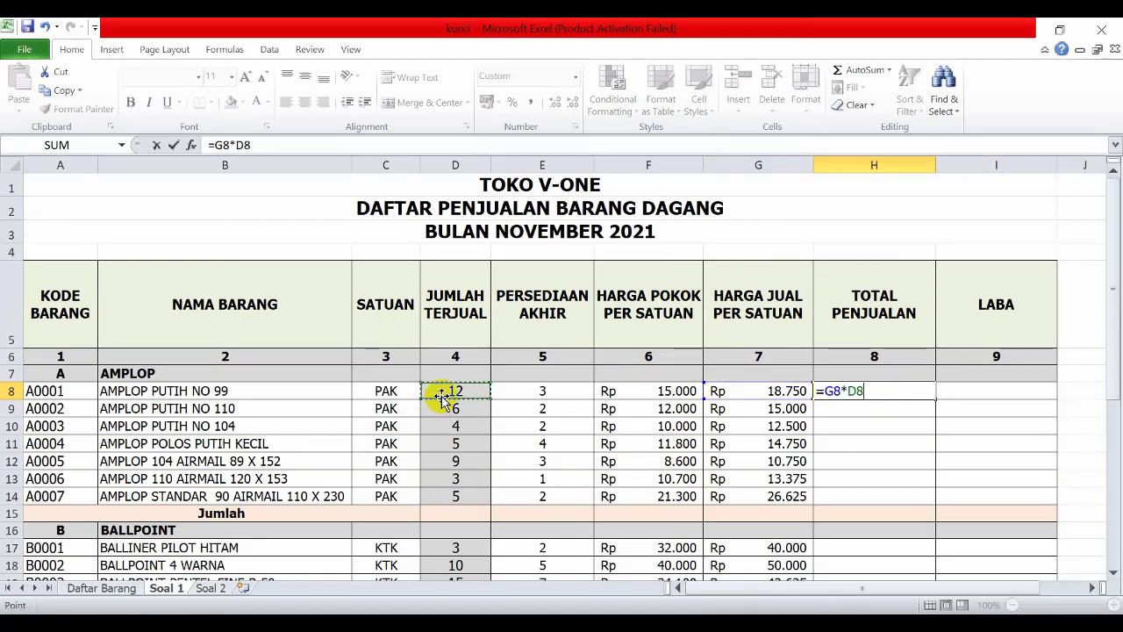
key("Return")
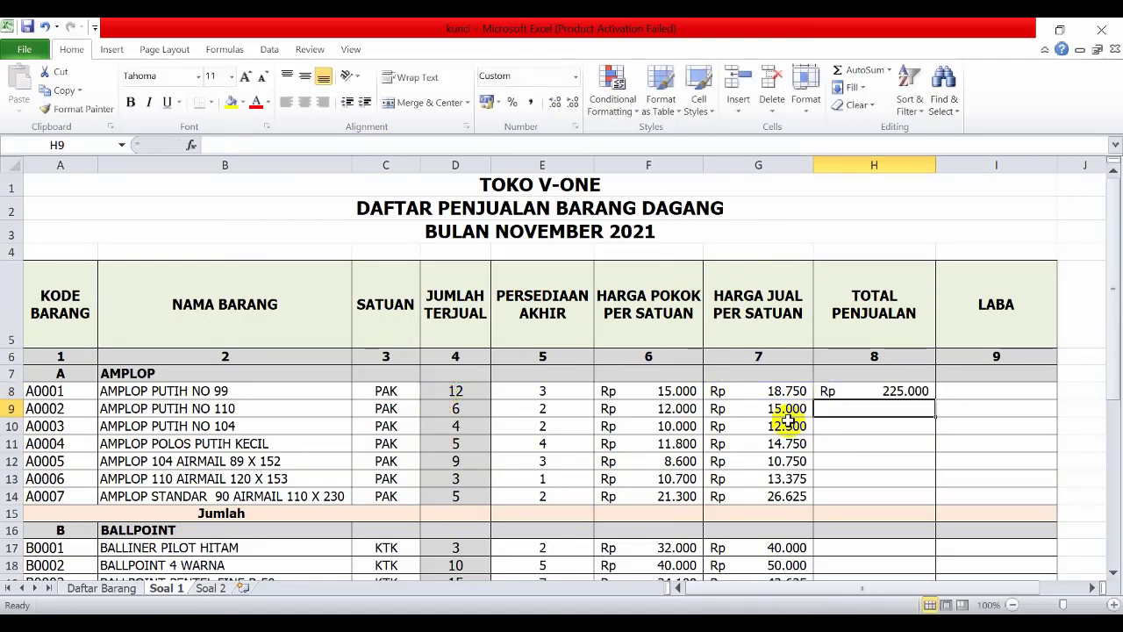
Step: Fill the H8 Total Penjualan formula down through H14 and paste a copy of it into H17:H21 of the BALLPOINT group
left_click(881, 396)
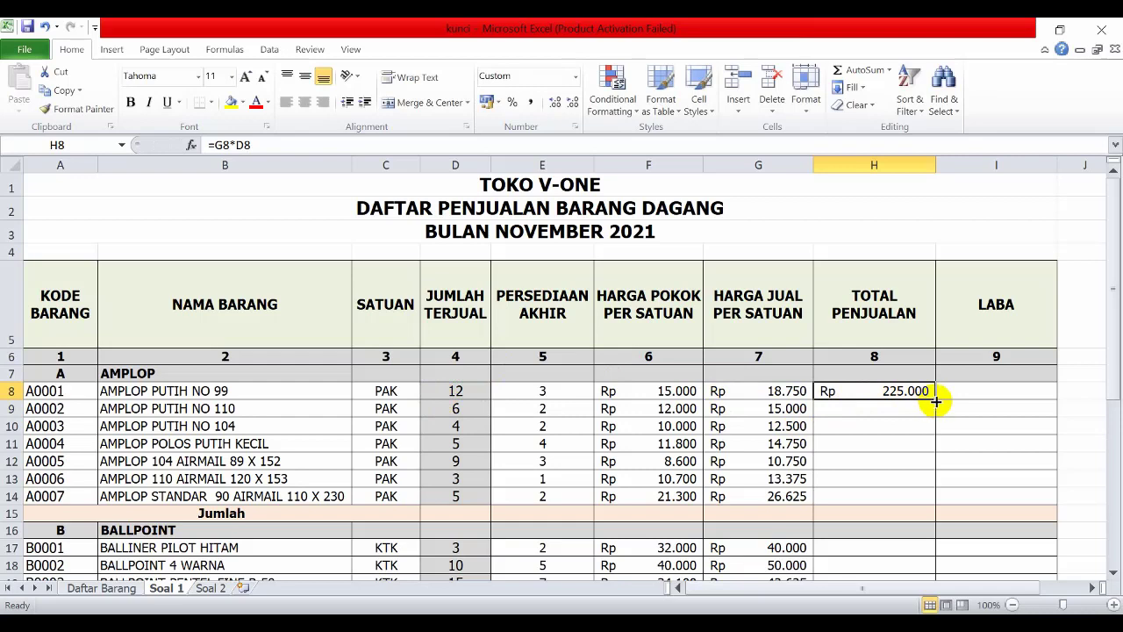
left_click_drag(936, 401, 927, 497)
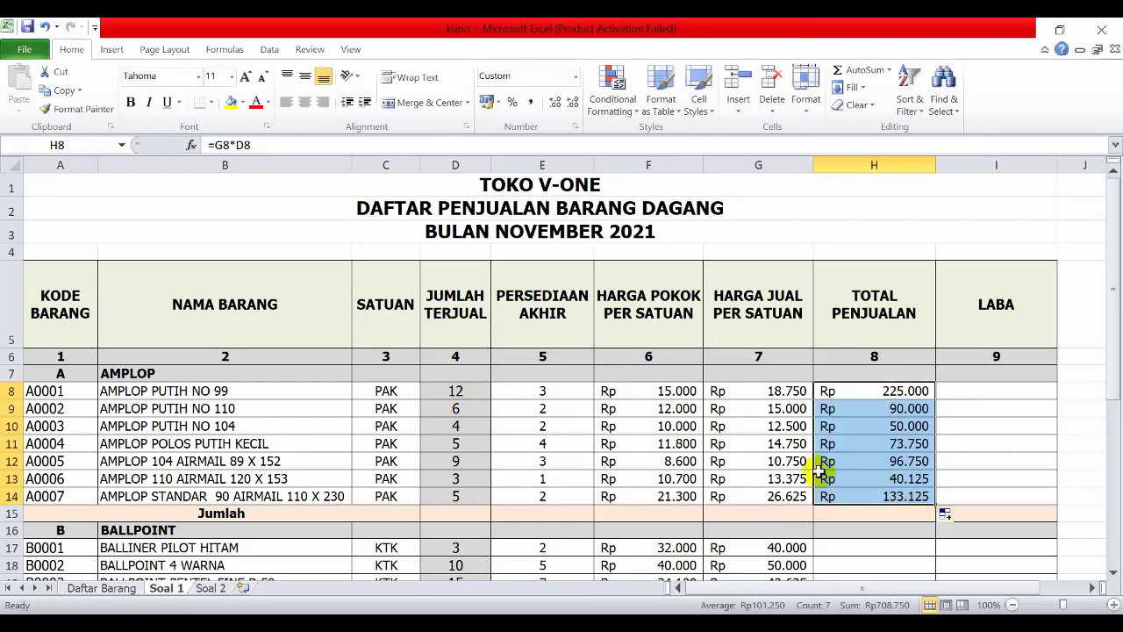
left_click(880, 391)
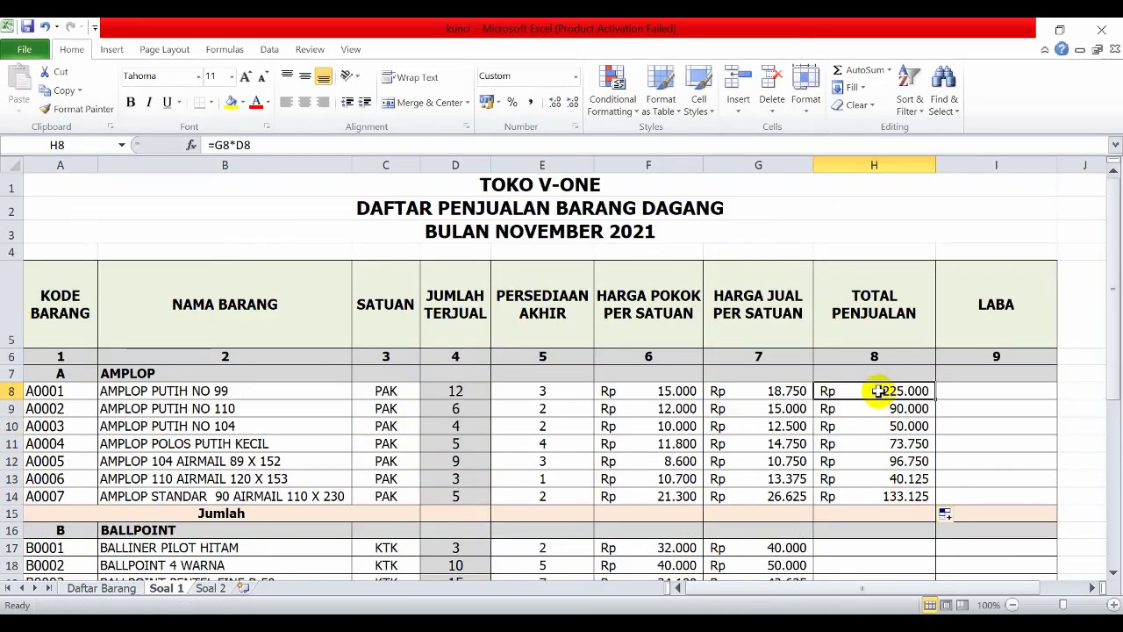
right_click(876, 391)
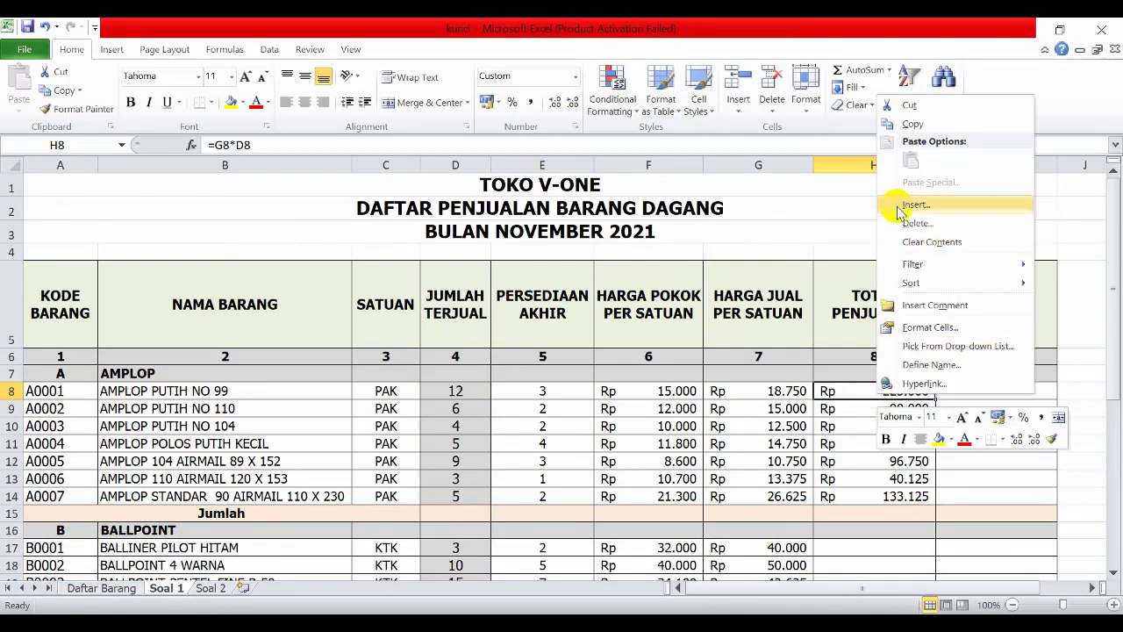
left_click(917, 125)
scroll(860, 264, "down", 3)
left_click_drag(865, 301, 873, 372)
right_click(867, 323)
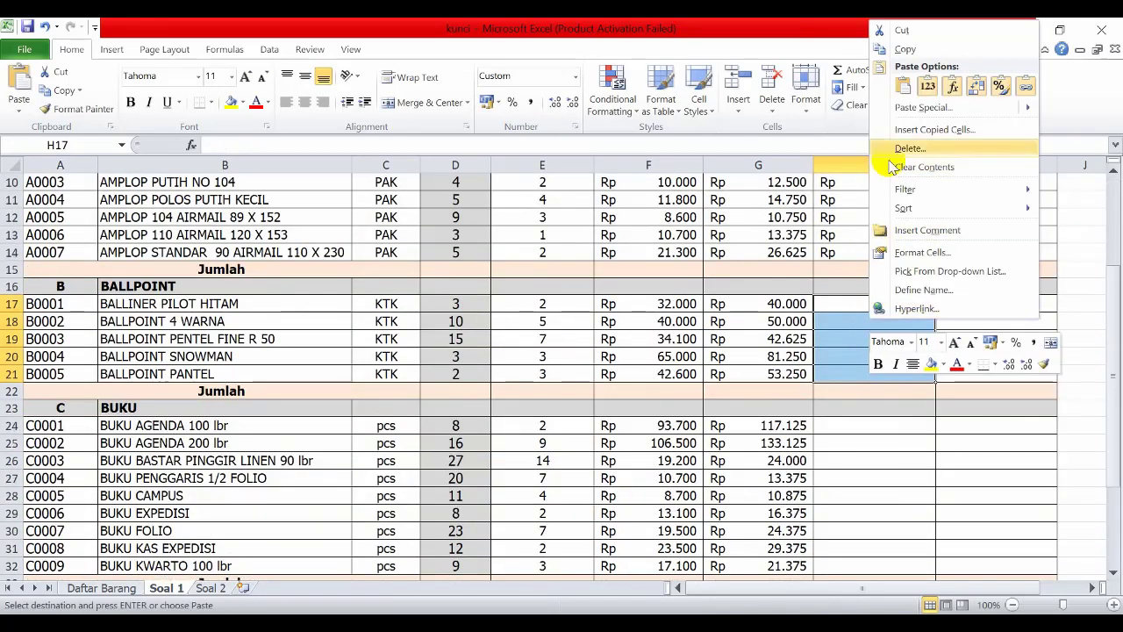
left_click(904, 88)
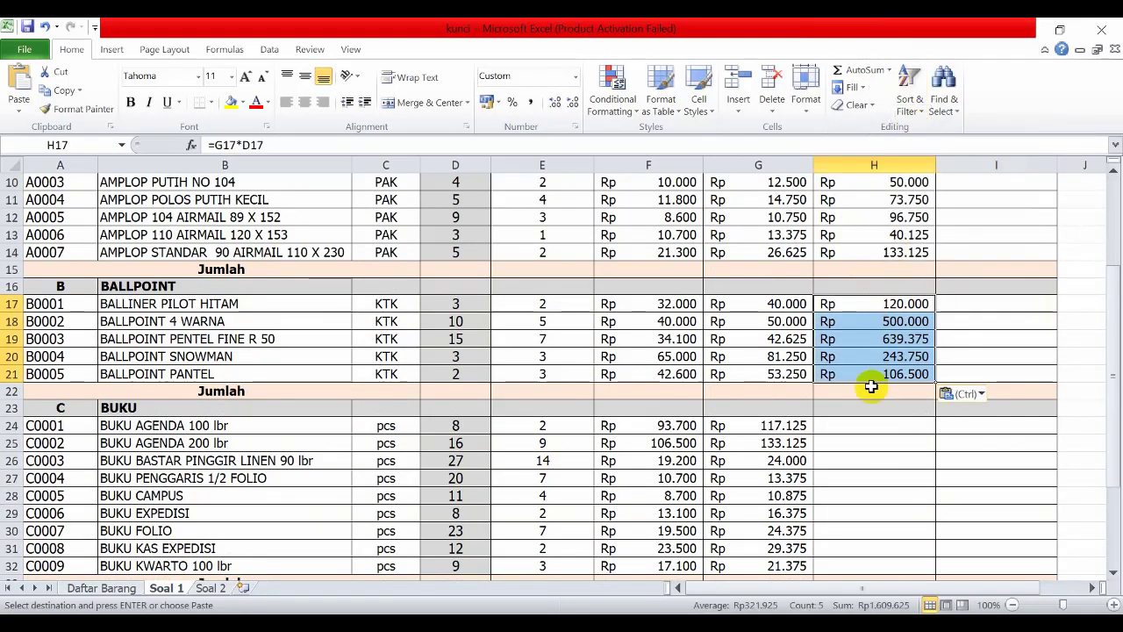
Step: Paste the copied H8 formula into the Total Penjualan cells H24:H32 of the BUKU group
left_click(874, 424)
left_click_drag(874, 425, 883, 518)
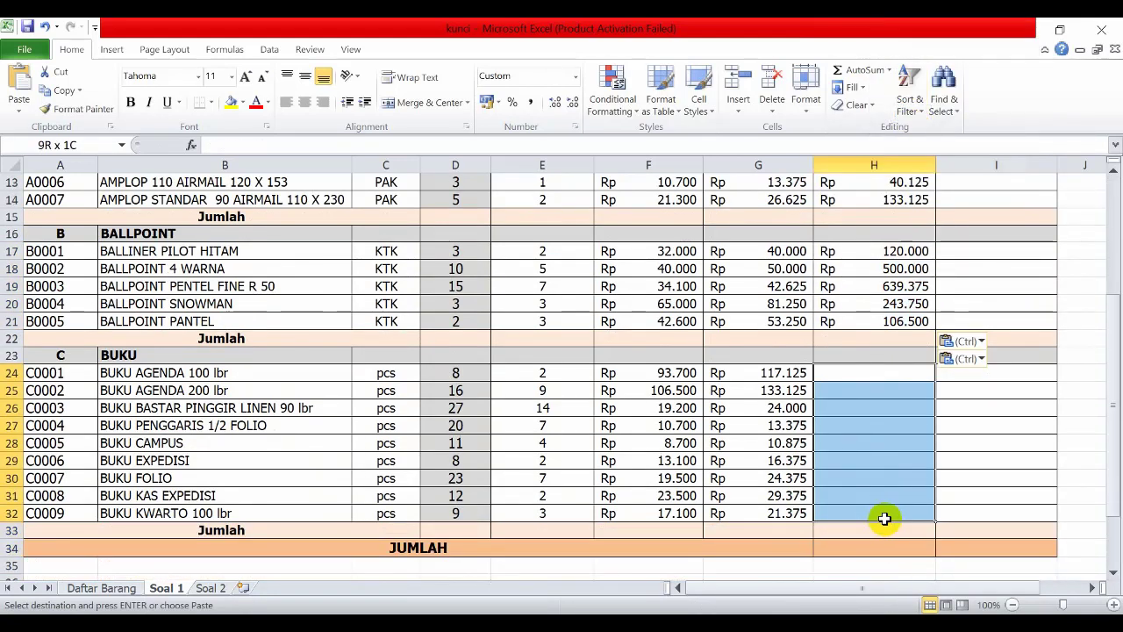
right_click(870, 411)
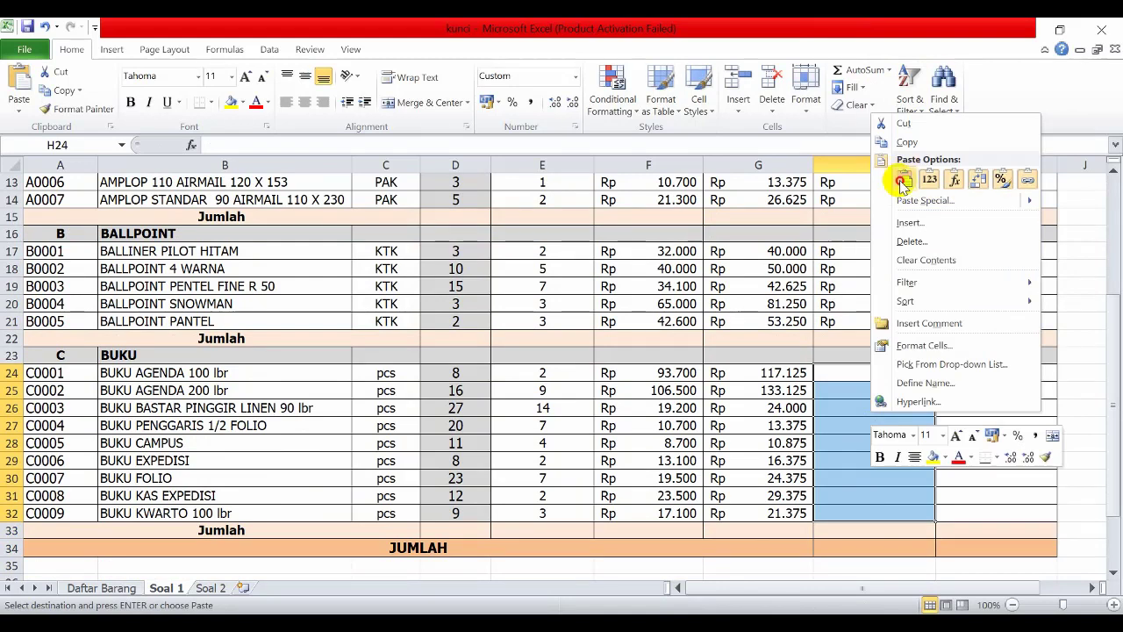
left_click(902, 183)
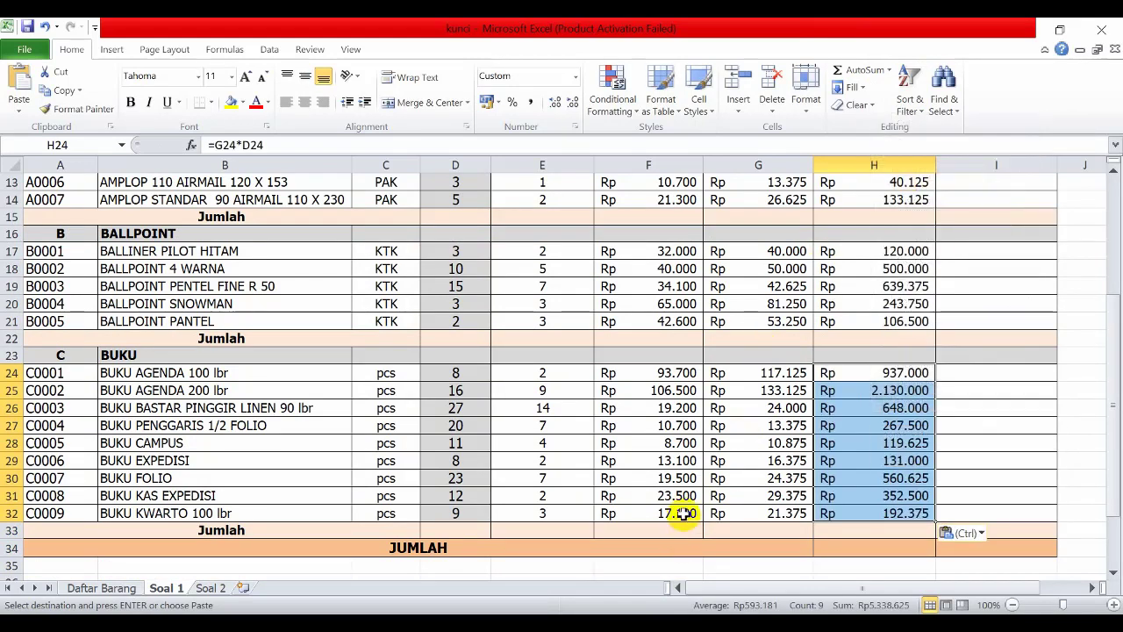
Step: Check the Laba rule in the exercise PDF in Foxit Reader, and enter =H8-(F8*D8) in cell I8 of the Excel sheet
scroll(702, 482, "up", 3)
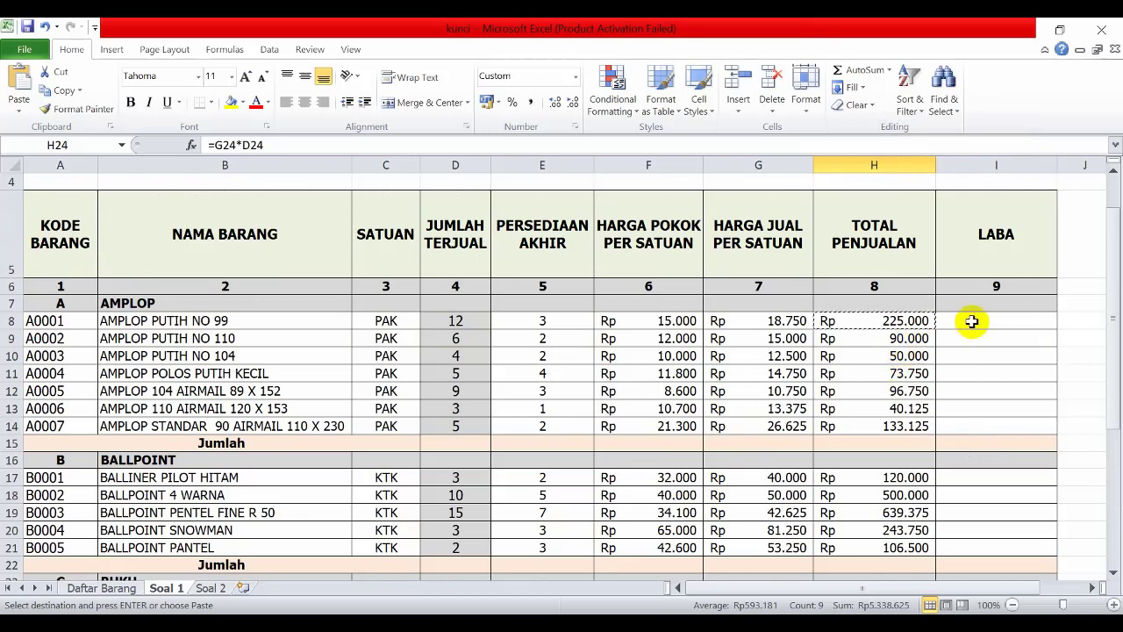
key("alt+Tab")
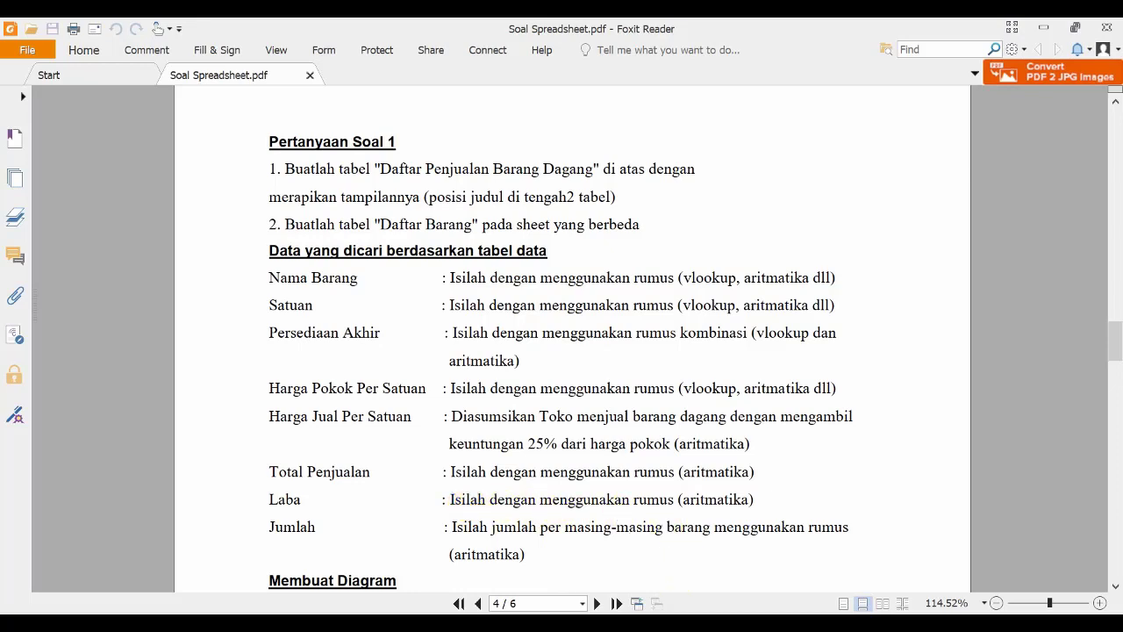
key("alt+Tab")
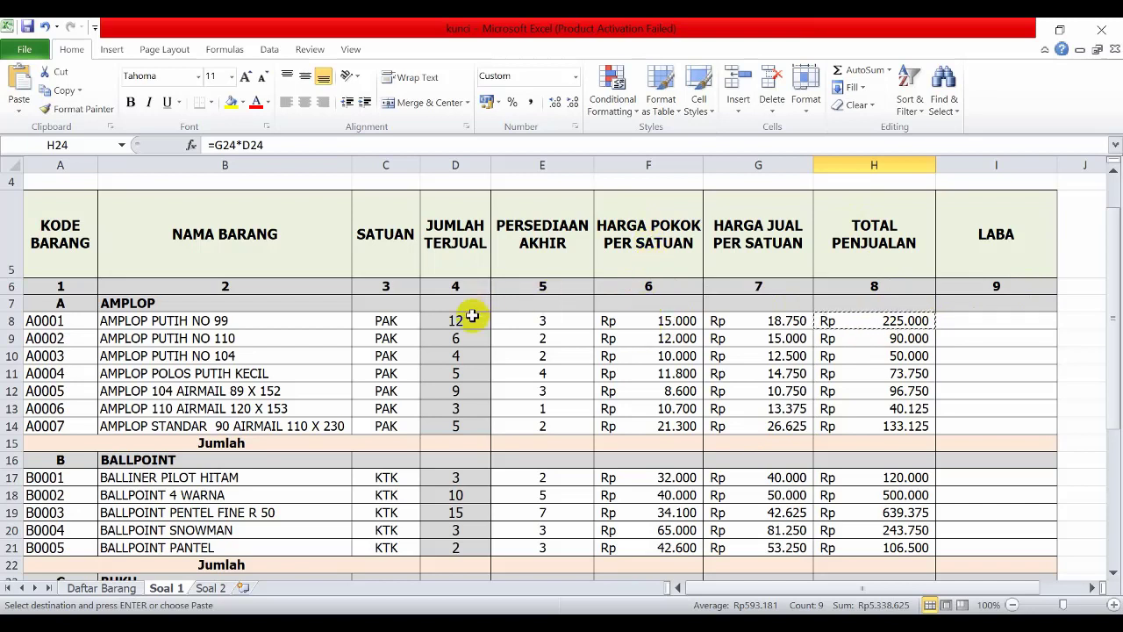
left_click(994, 320)
type("=")
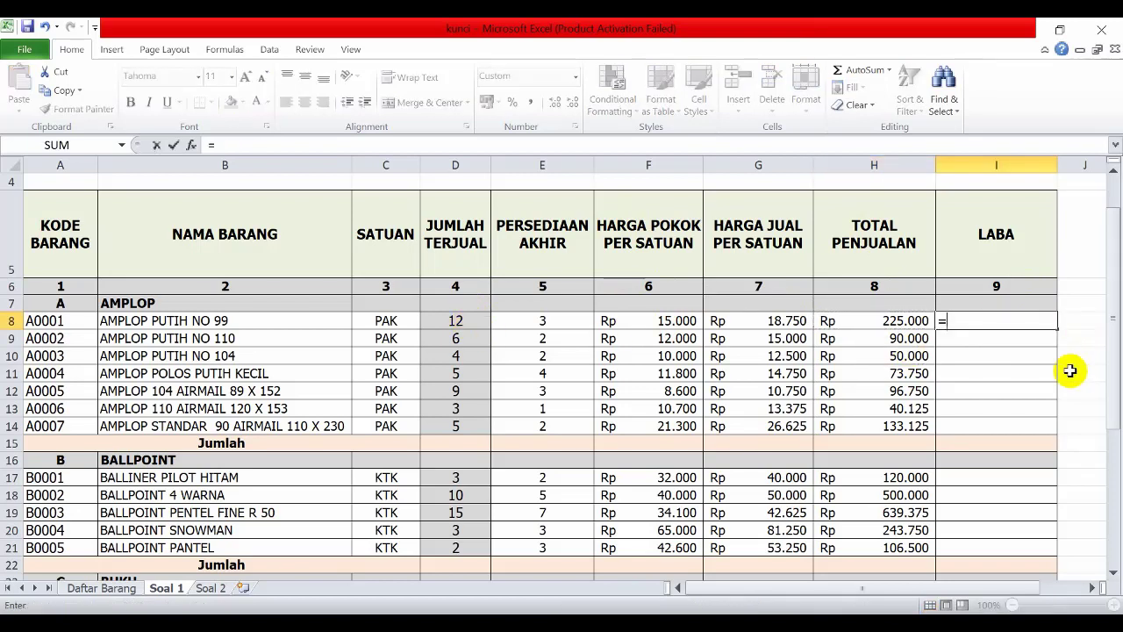
left_click(907, 321)
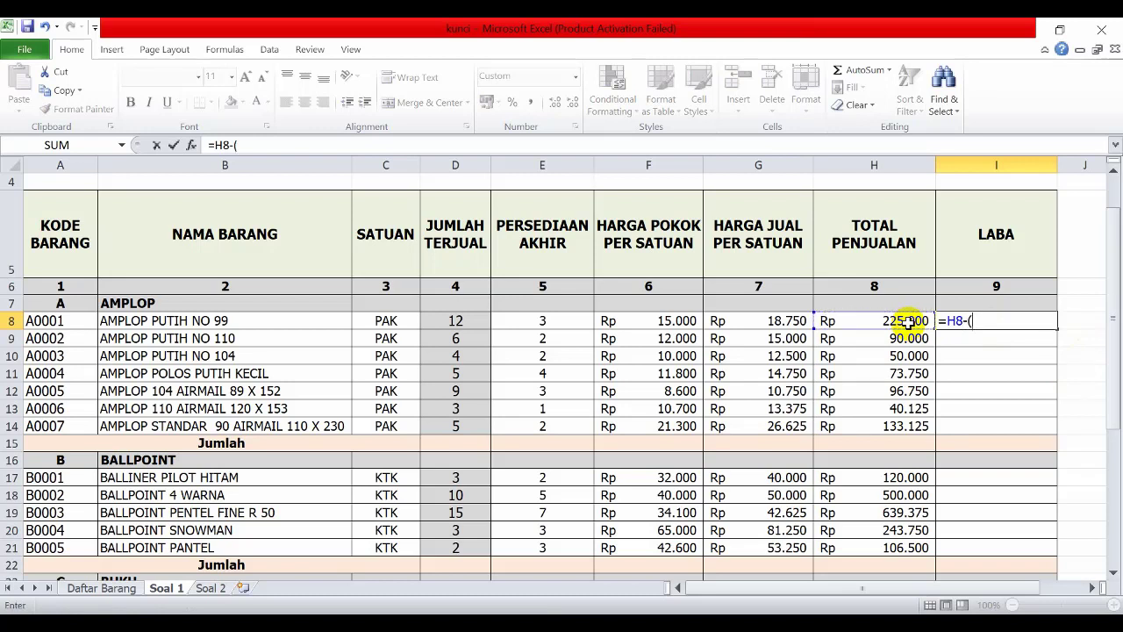
left_click(668, 322)
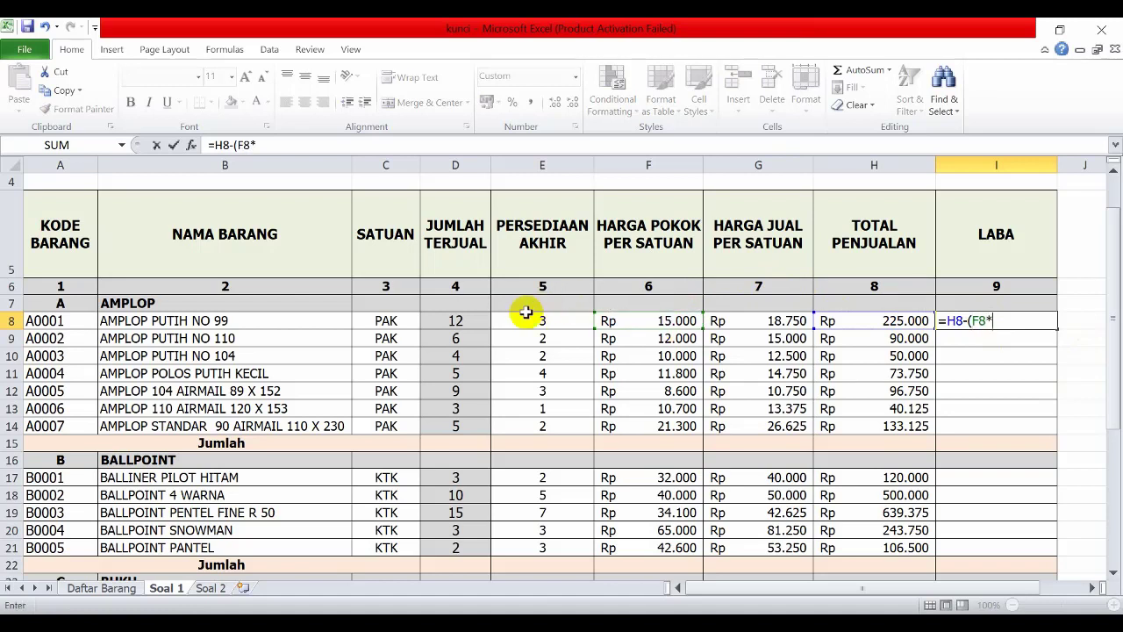
left_click(449, 321)
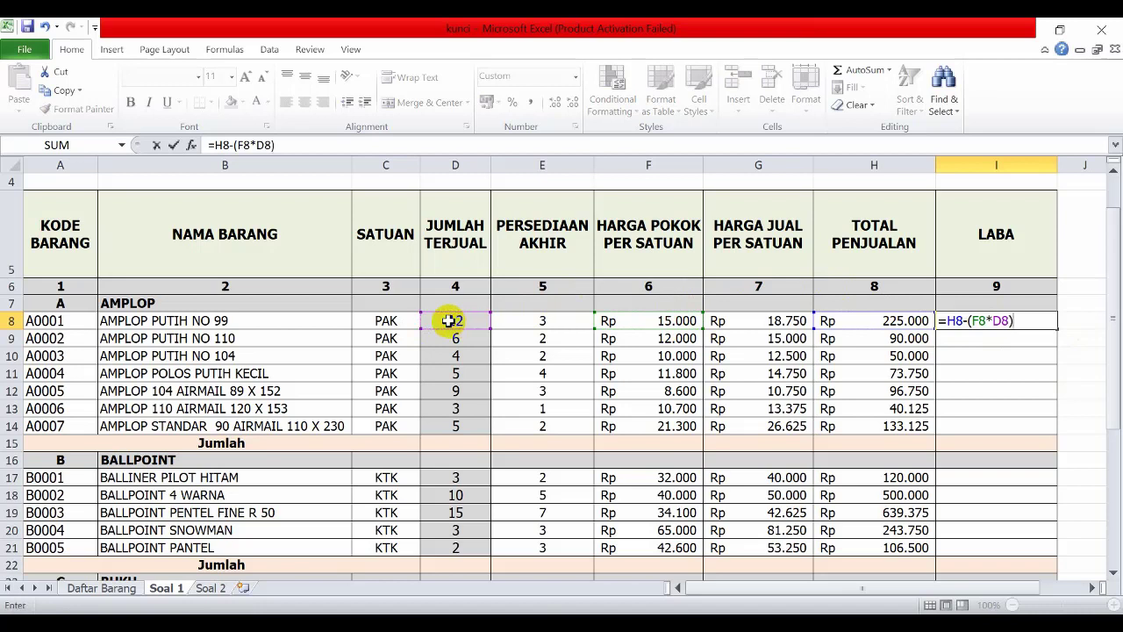
key("Return")
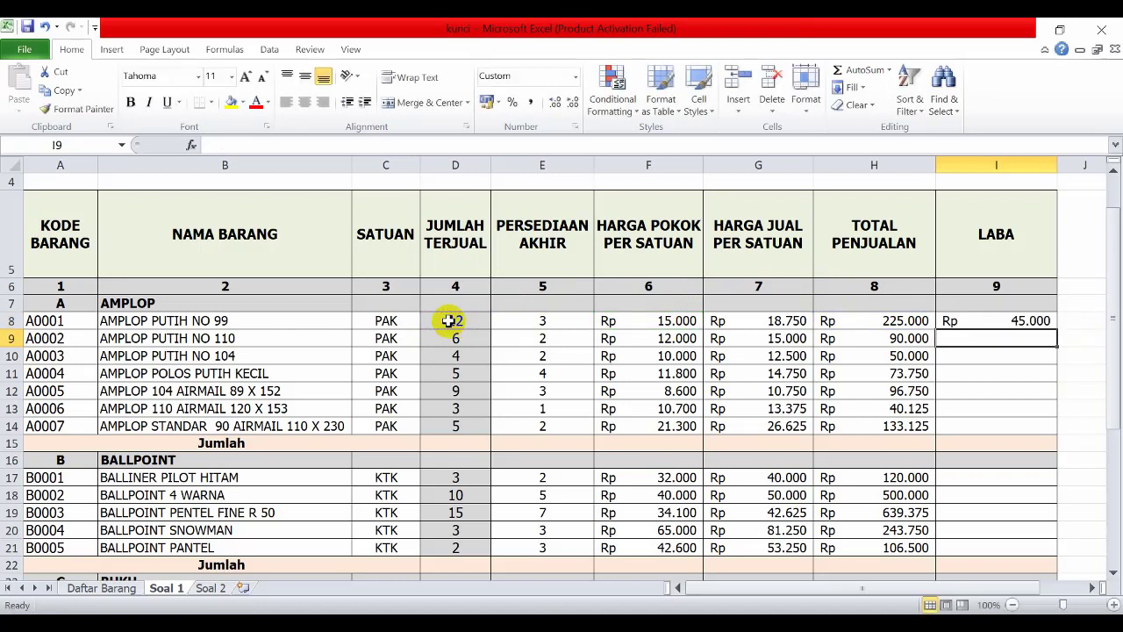
Step: Fill the I8 Laba formula down through I14 and paste a copy of it into I17:I21 of the BALLPOINT group
left_click(959, 322)
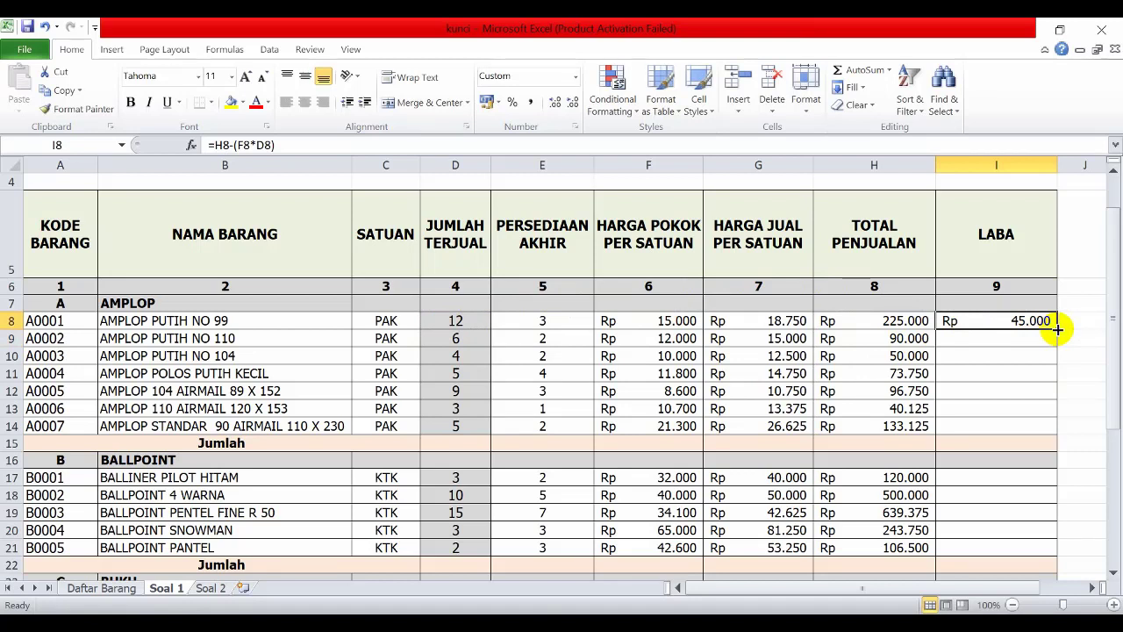
left_click_drag(1058, 329, 1039, 430)
left_click(1003, 323)
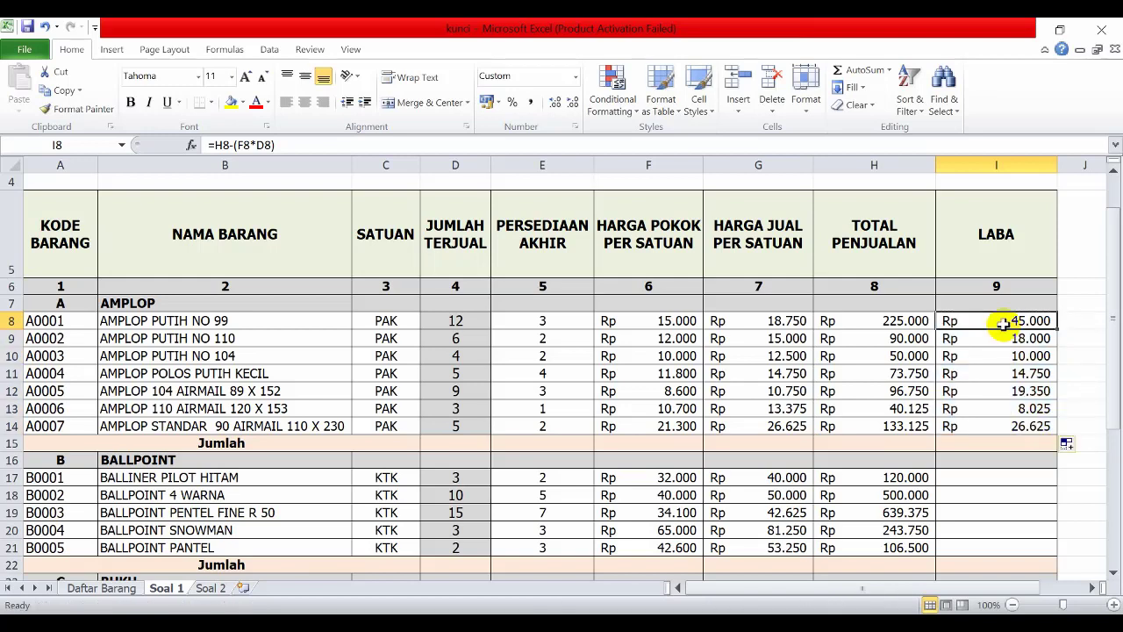
right_click(1003, 323)
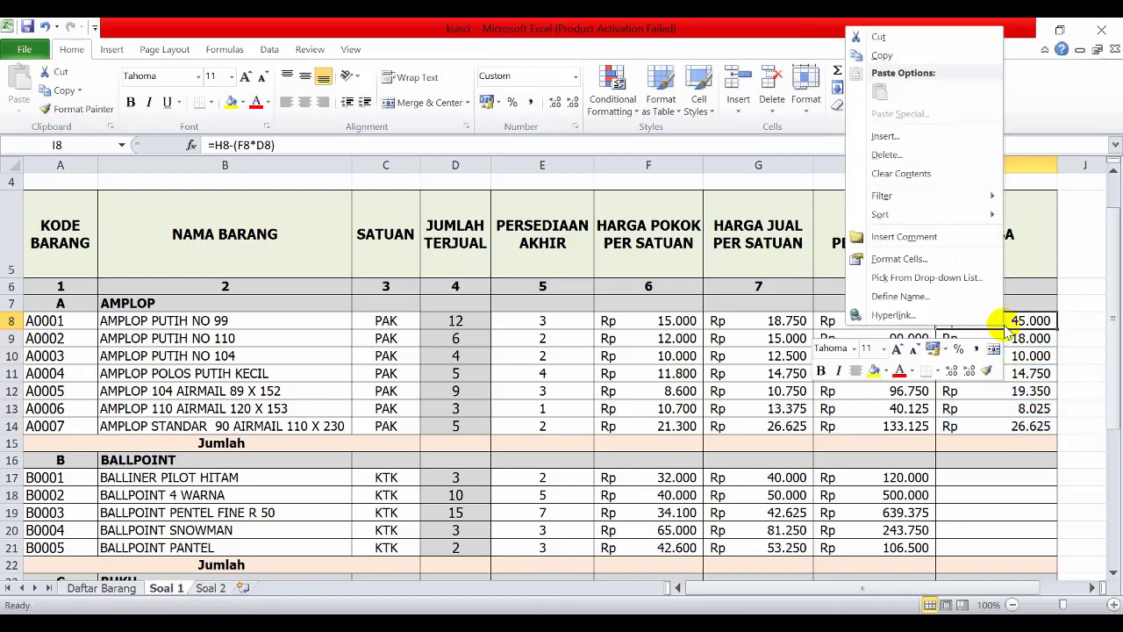
left_click(882, 56)
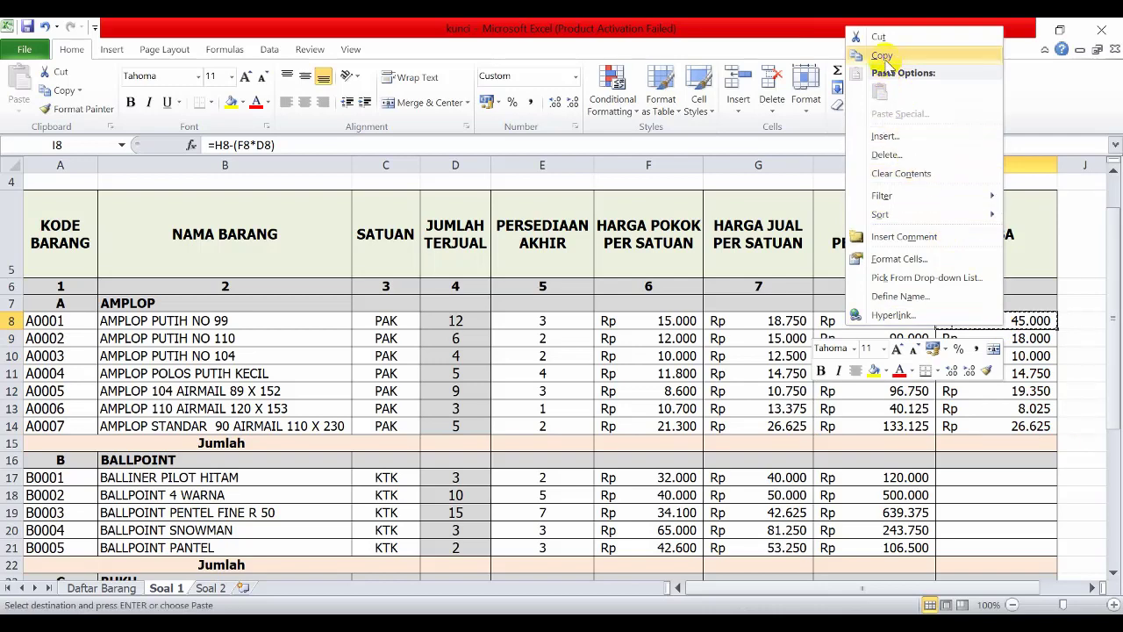
left_click_drag(986, 482, 983, 546)
right_click(982, 486)
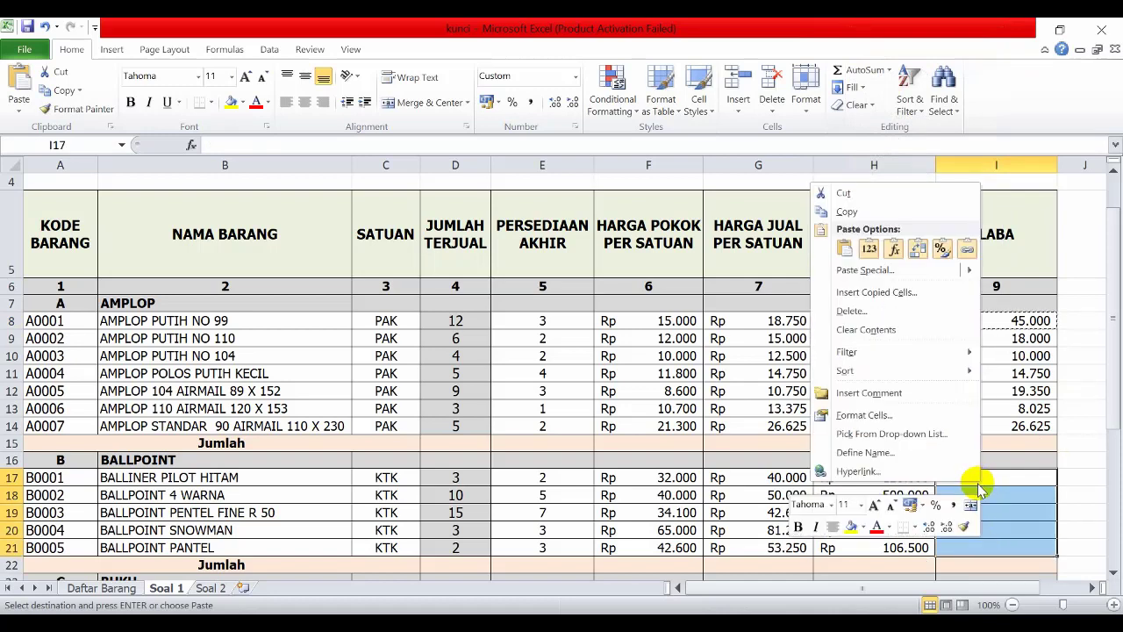
left_click(846, 250)
Step: Paste the copied I8 formula into the Laba cells I24:I32 of the BUKU group
scroll(954, 409, "down", 3)
left_click_drag(981, 373, 975, 508)
right_click(968, 390)
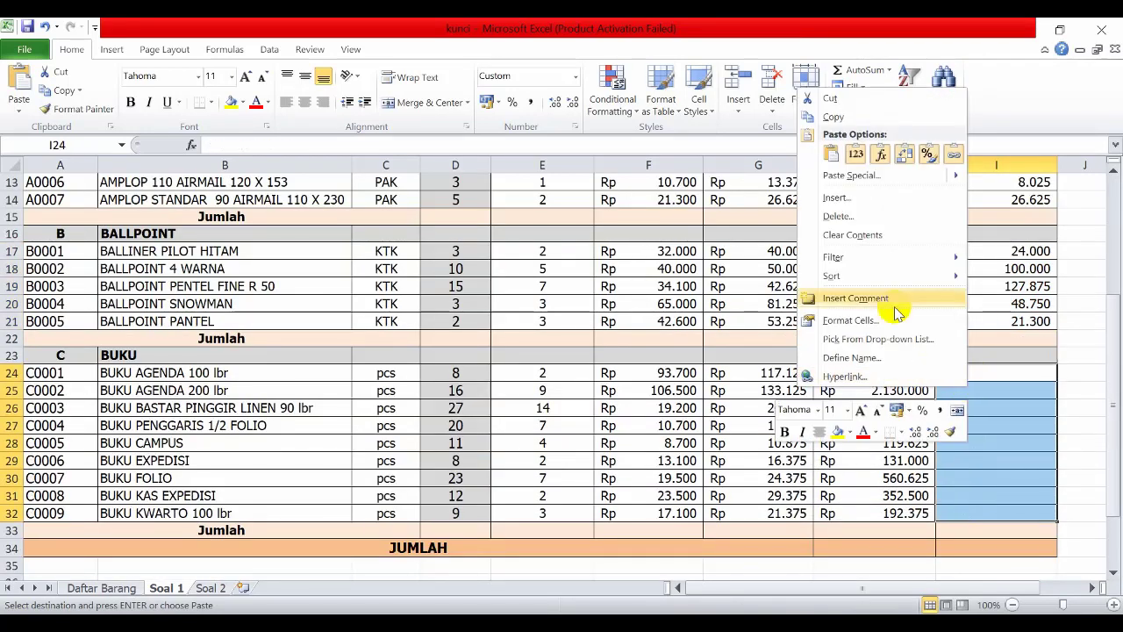
left_click(830, 155)
scroll(792, 399, "down", 2)
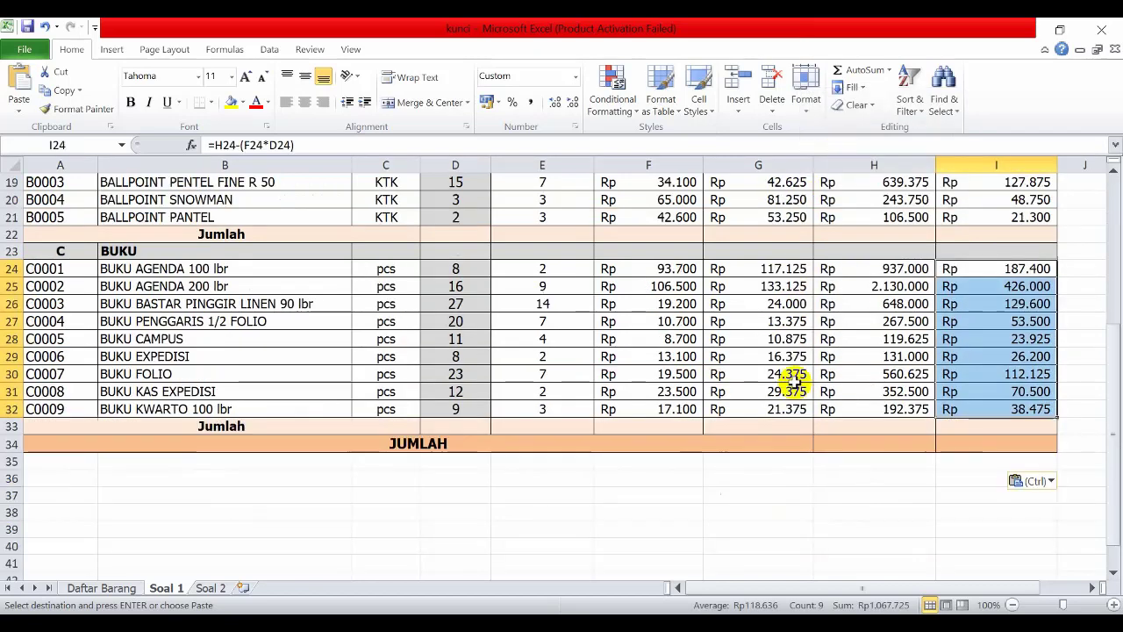
Step: Enter =SUM(D8:D14) in D15 of the AMPLOP Jumlah row and fill it across through I15
scroll(794, 409, "up", 6)
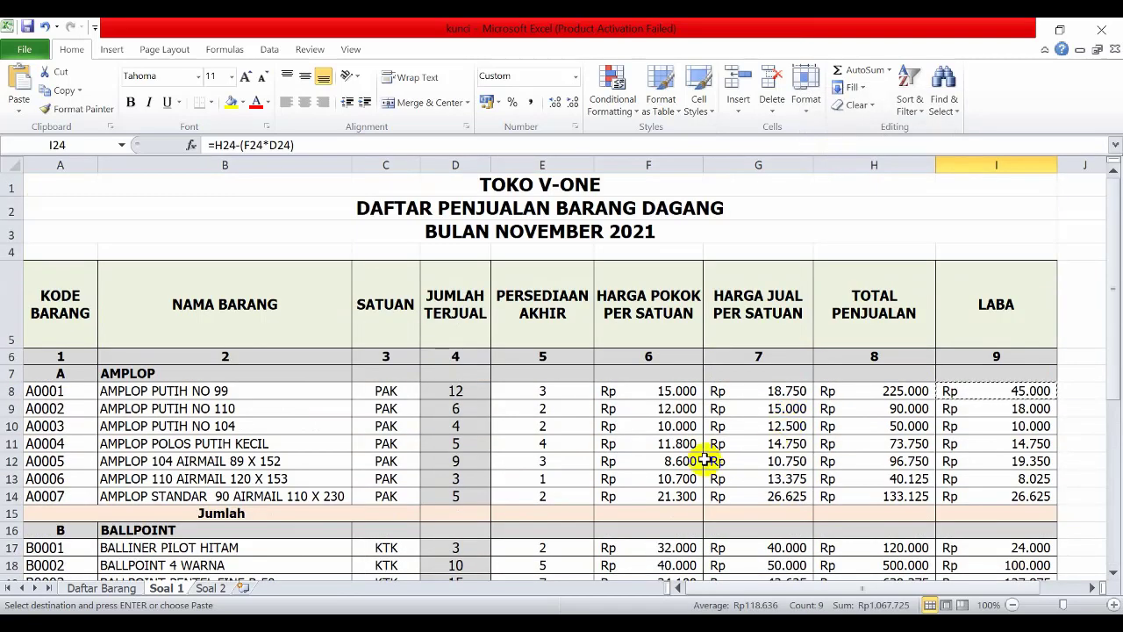
scroll(702, 470, "down", 1)
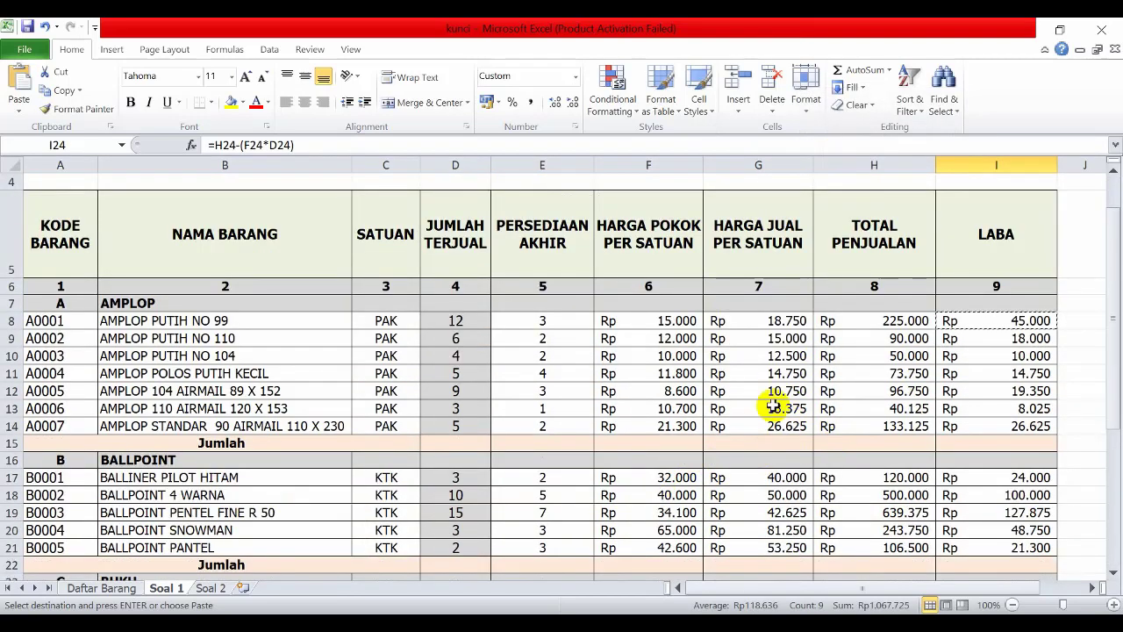
left_click(450, 446)
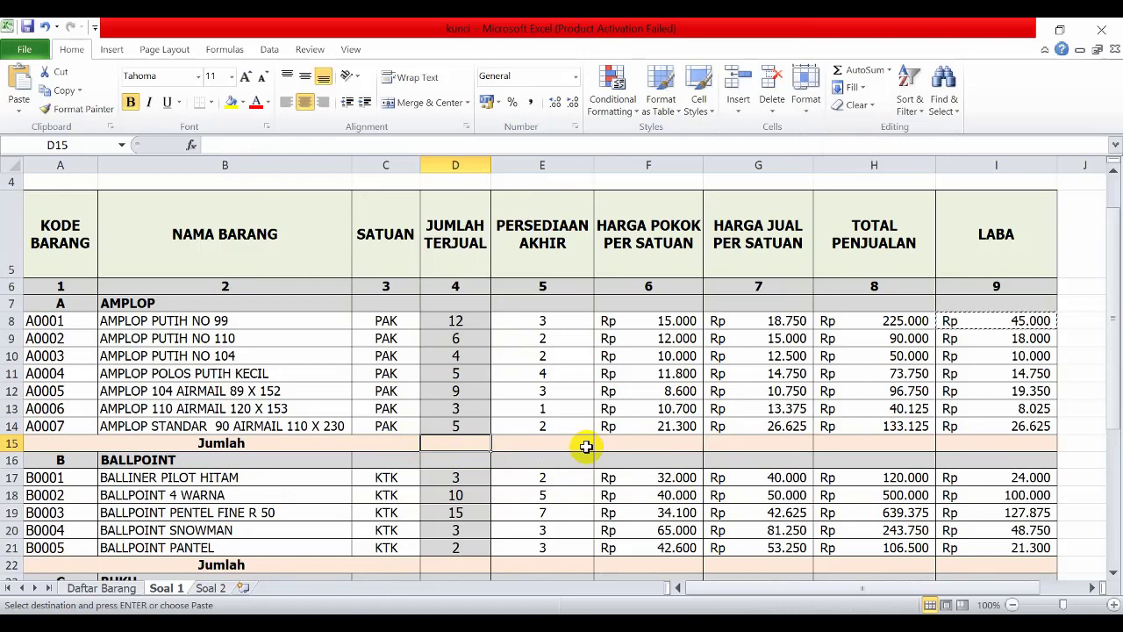
type("=")
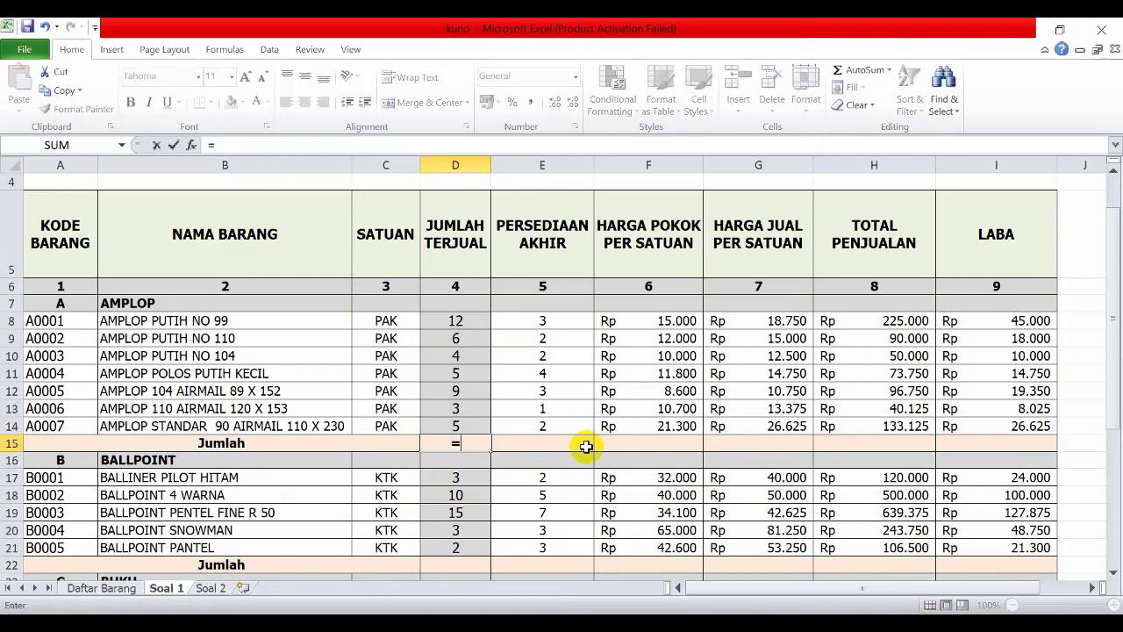
type("sum")
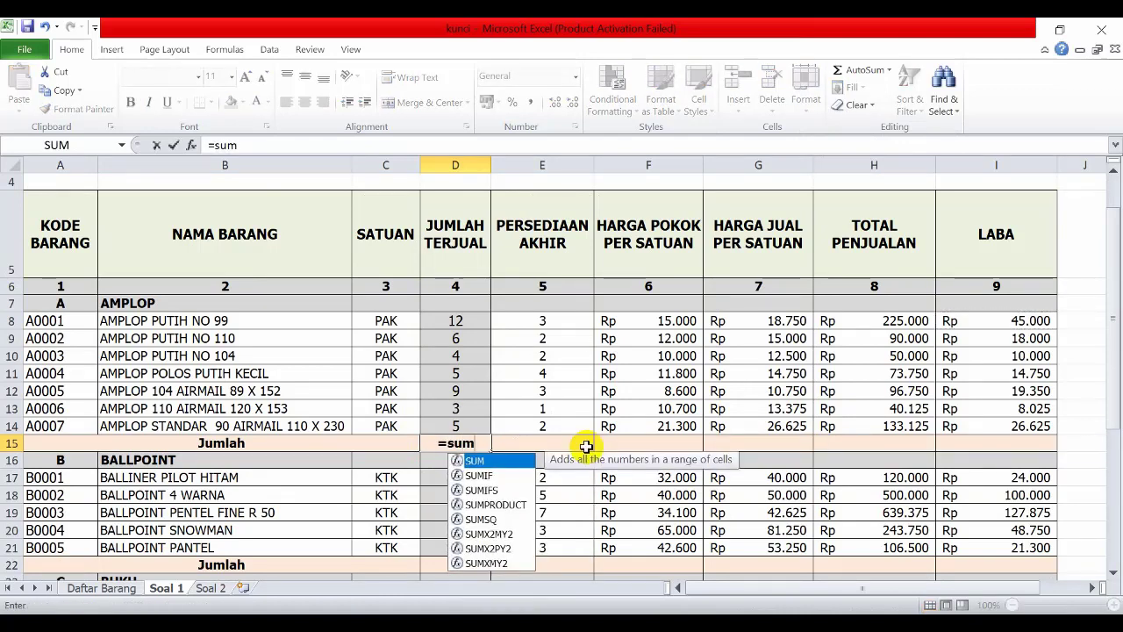
type("(")
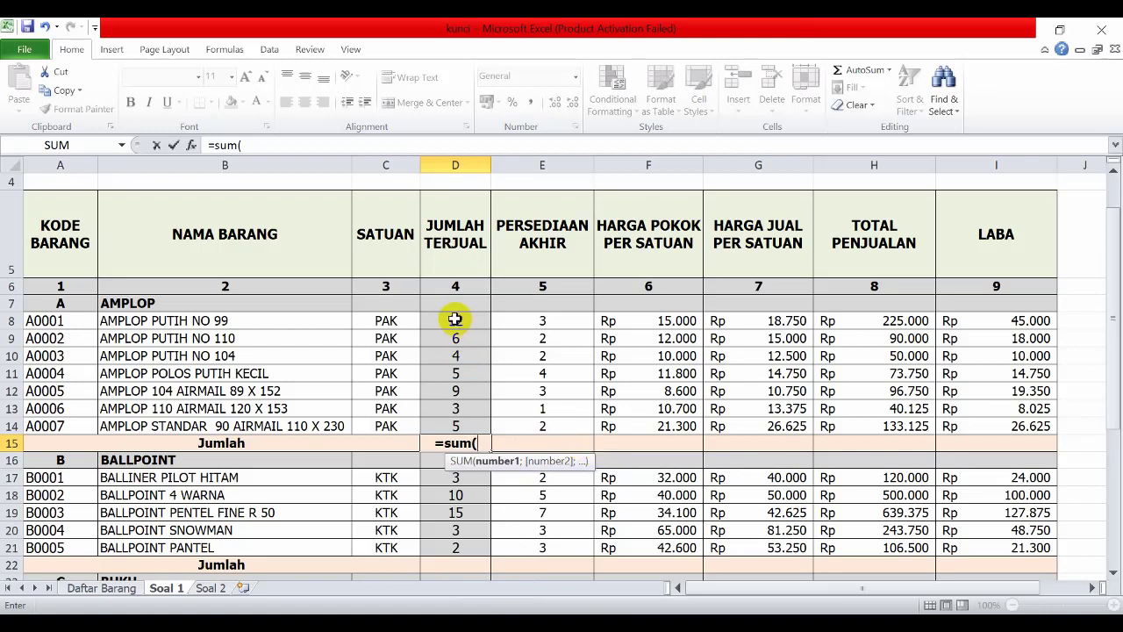
left_click_drag(456, 321, 457, 424)
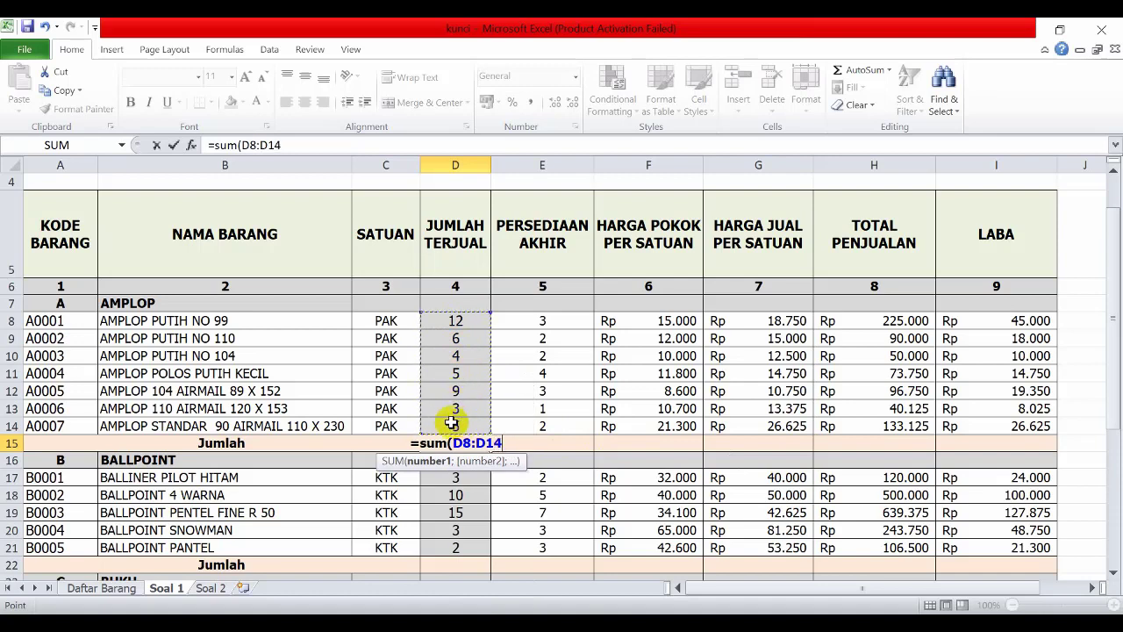
type(")")
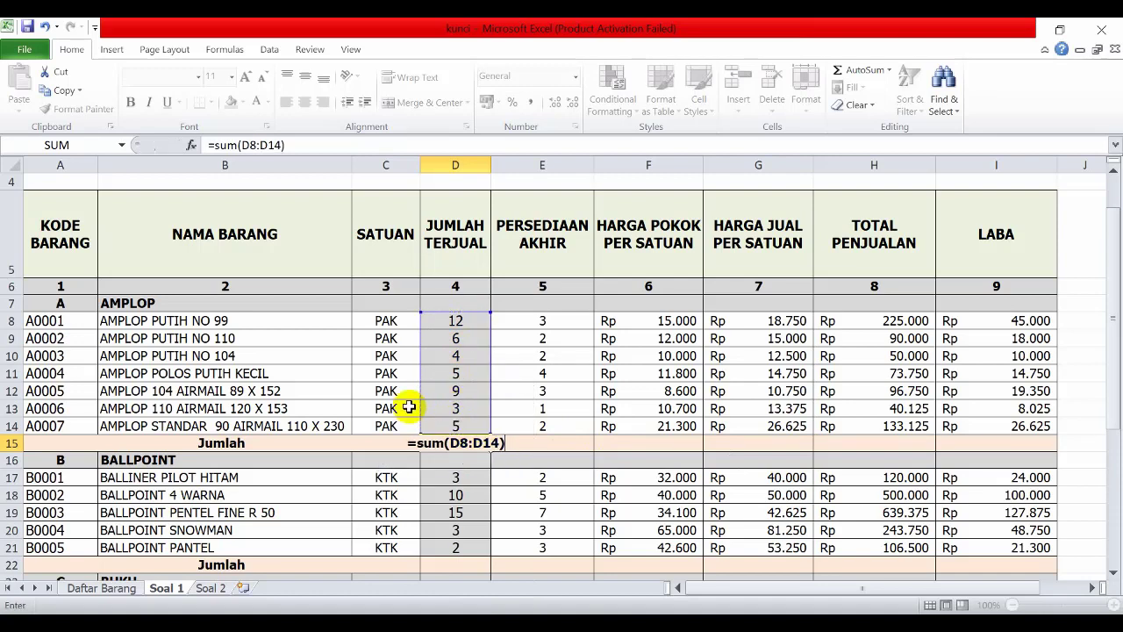
key("Return")
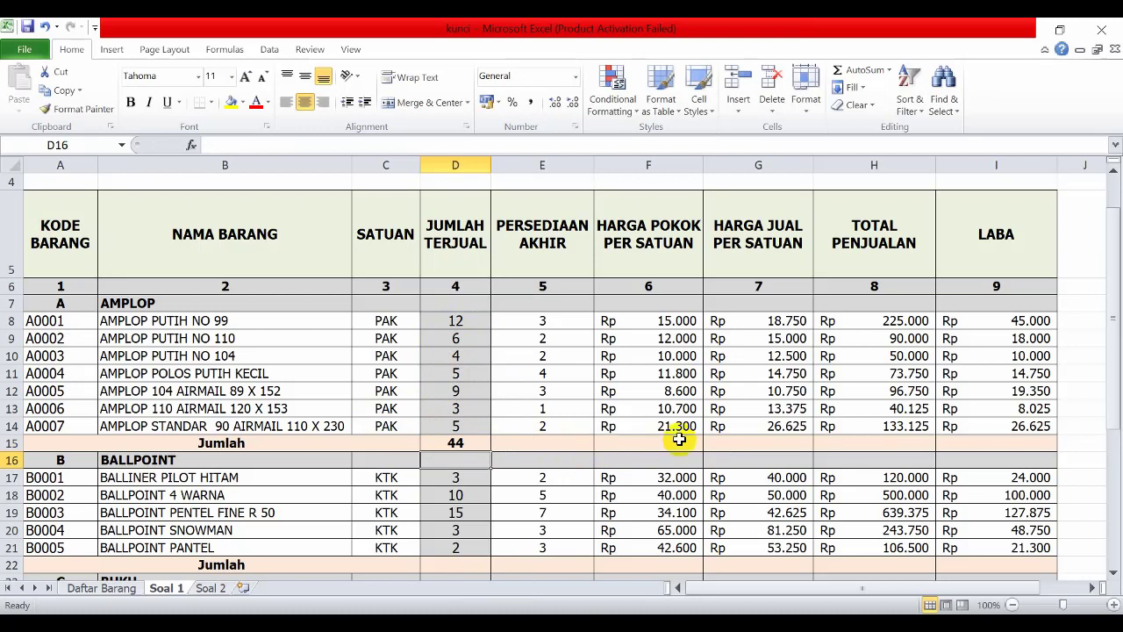
left_click(445, 441)
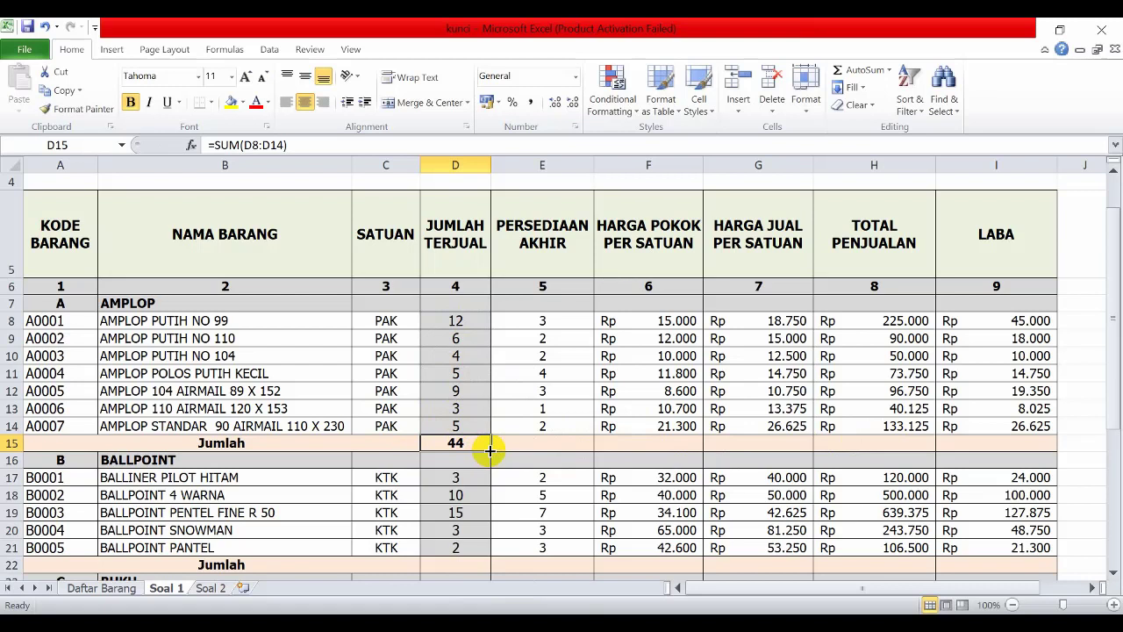
left_click_drag(490, 450, 1006, 451)
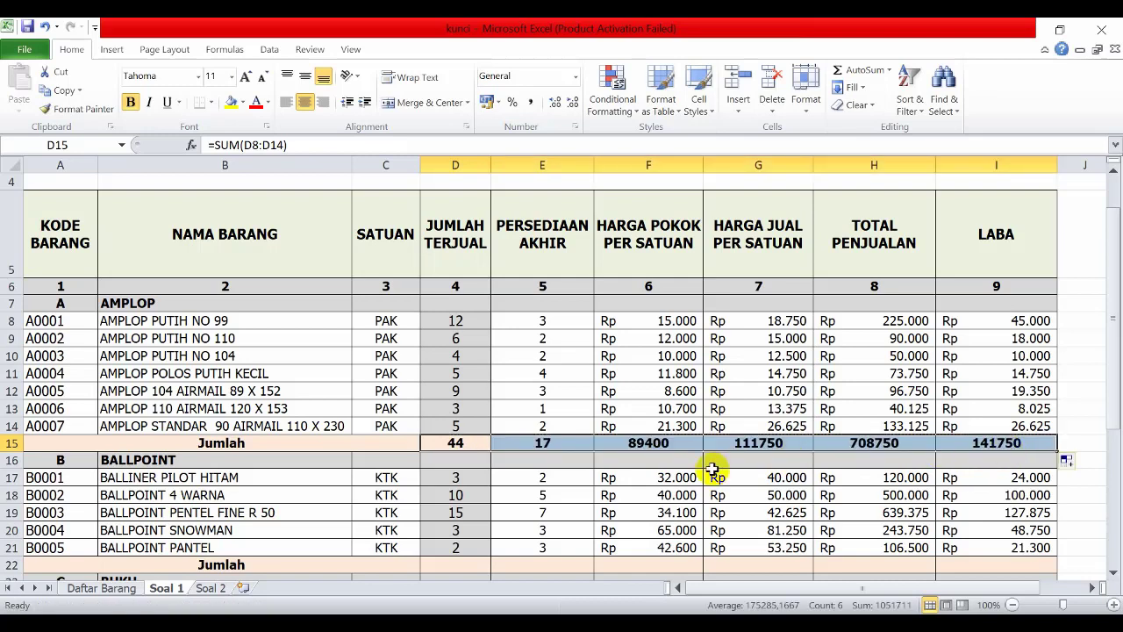
Step: Apply the Accounting number format to the AMPLOP group totals in F15:I15
left_click(636, 443)
left_click_drag(639, 443, 995, 448)
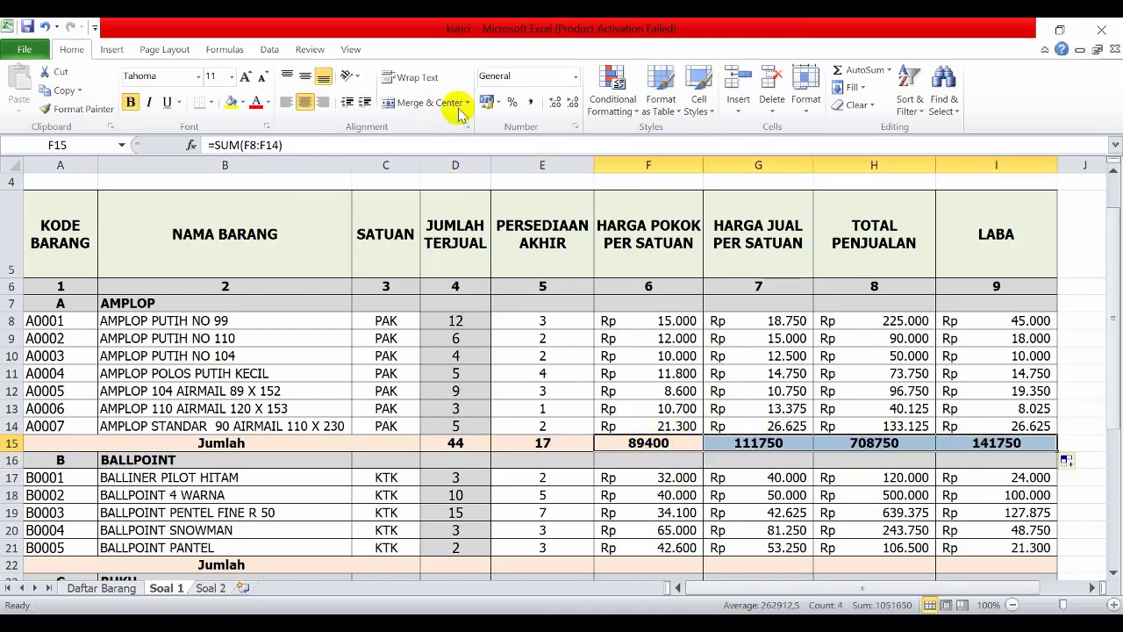
left_click(576, 84)
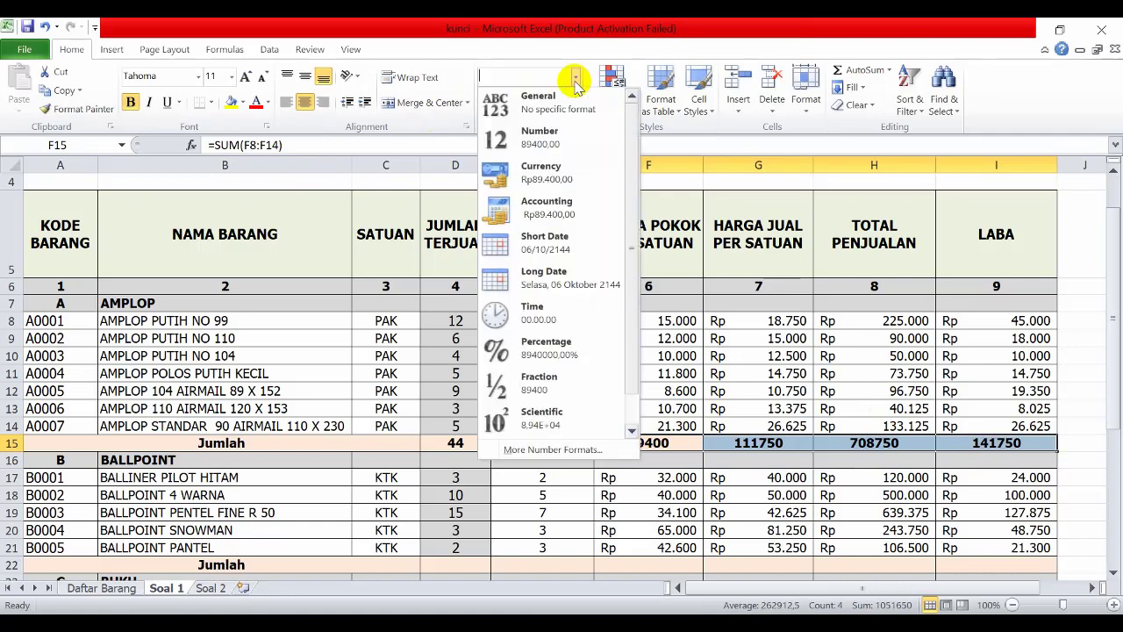
left_click(555, 215)
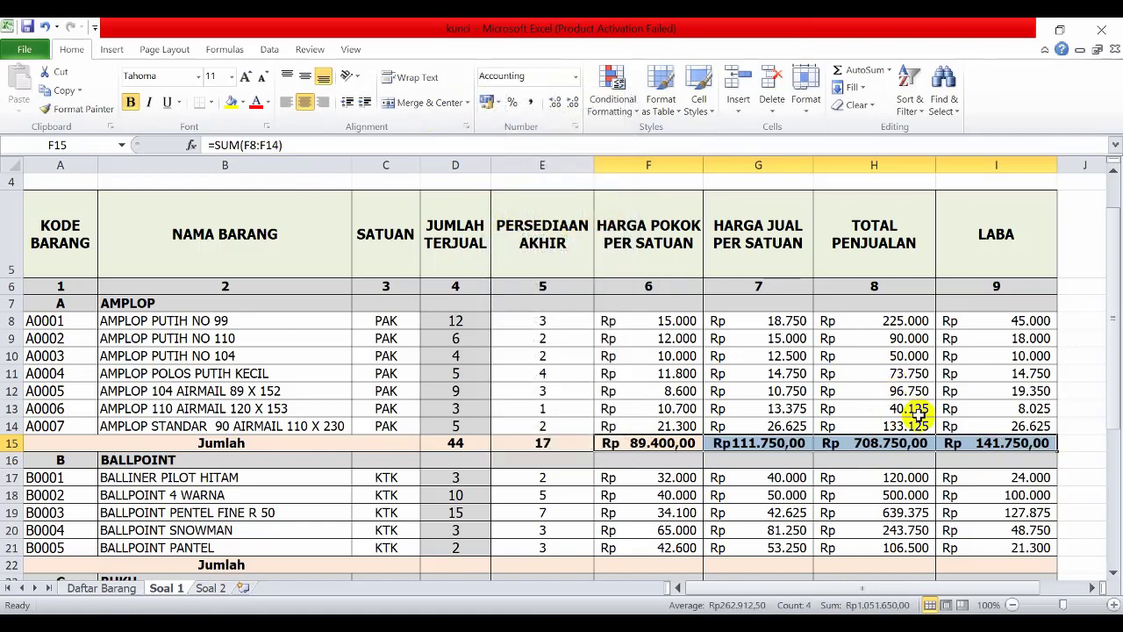
Step: Enter =SUM(D17:D21) in D22 of the BALLPOINT Jumlah row and fill it across through I22
scroll(861, 412, "down", 3)
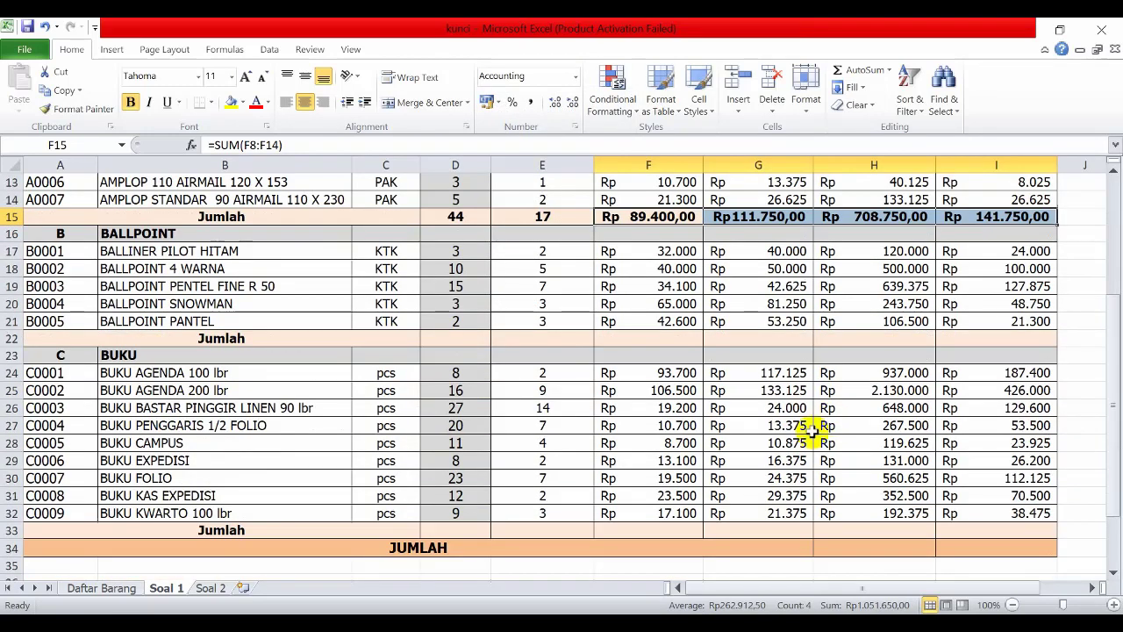
left_click(457, 340)
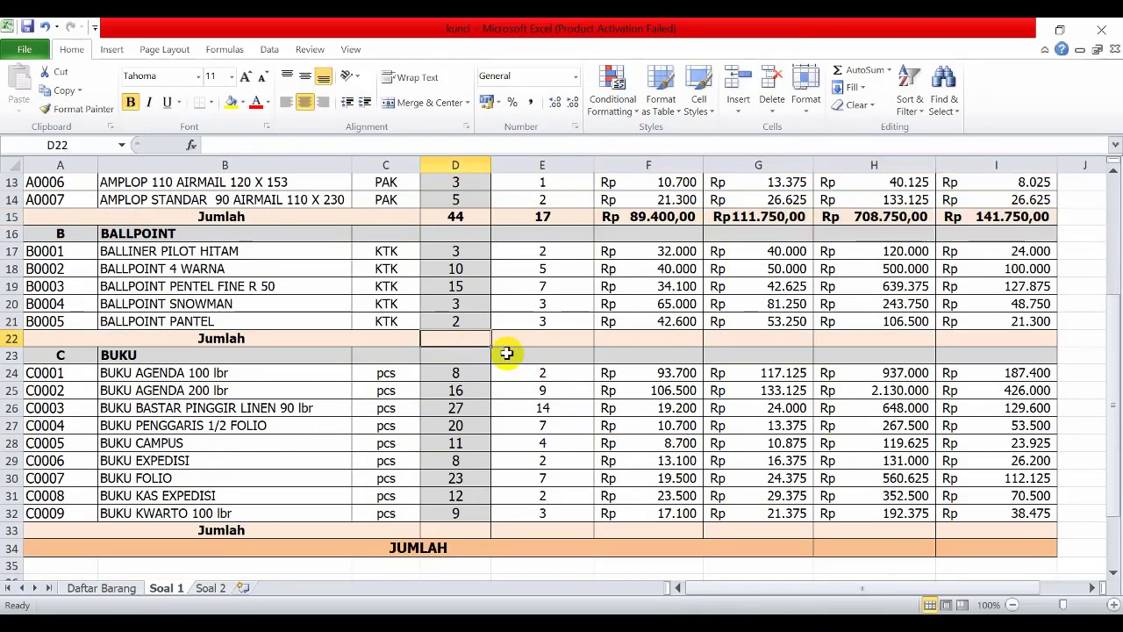
type("=sum(")
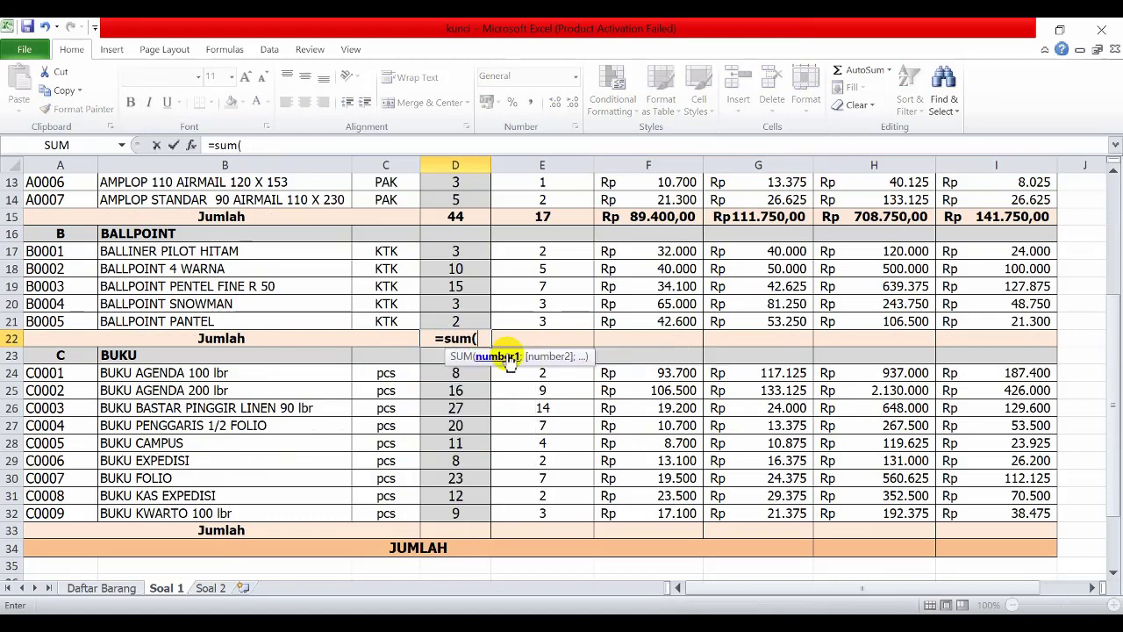
left_click_drag(454, 249, 459, 316)
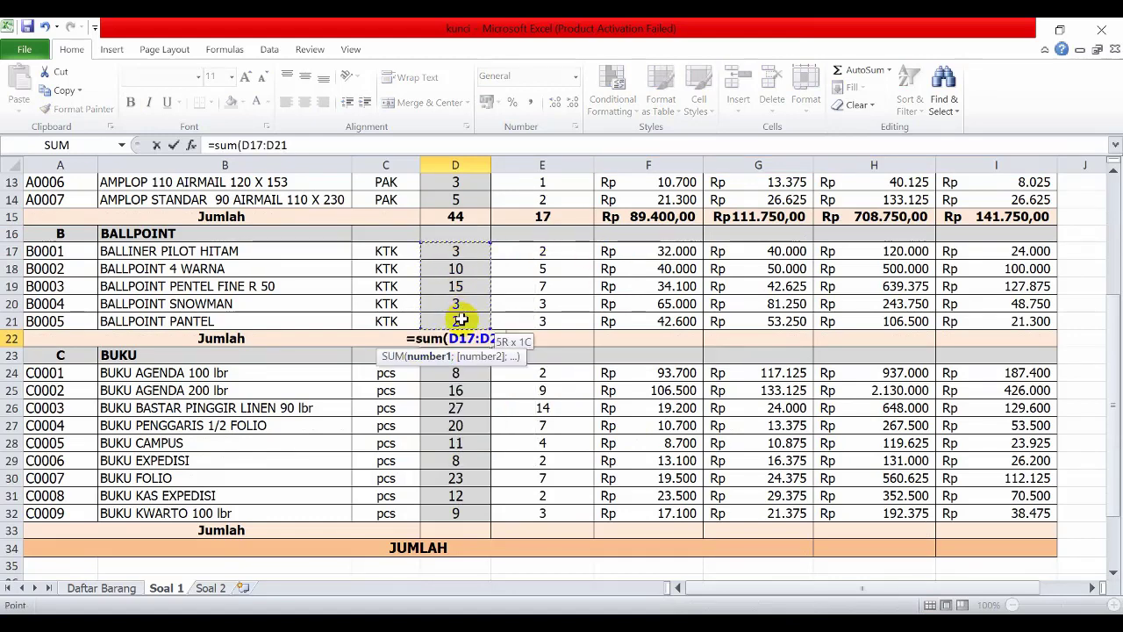
type(")")
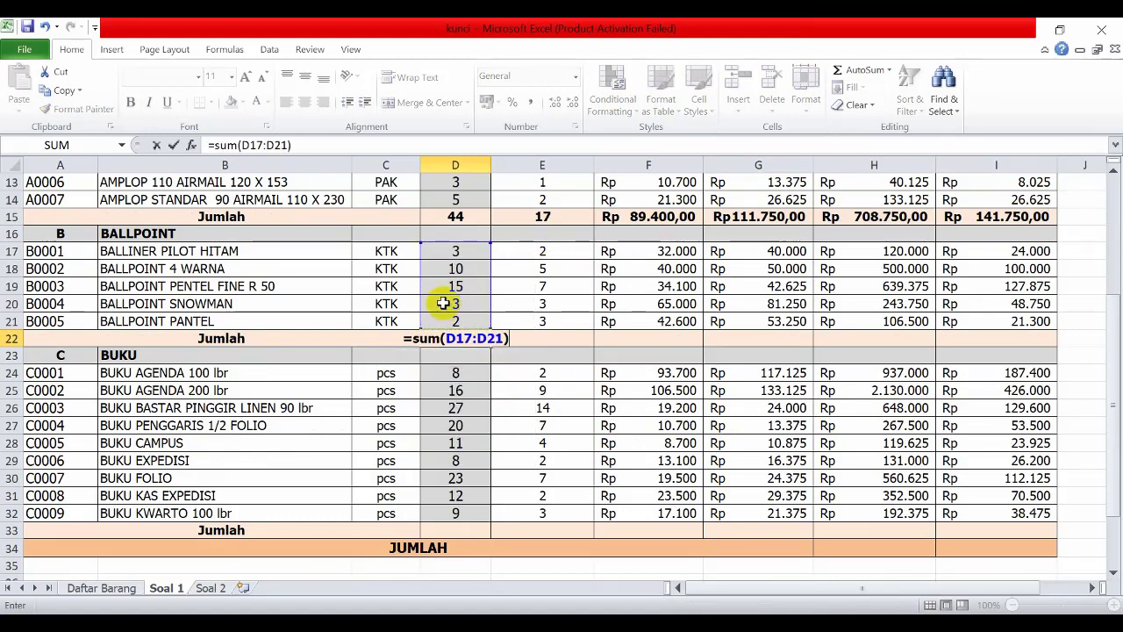
key("Return")
left_click(486, 343)
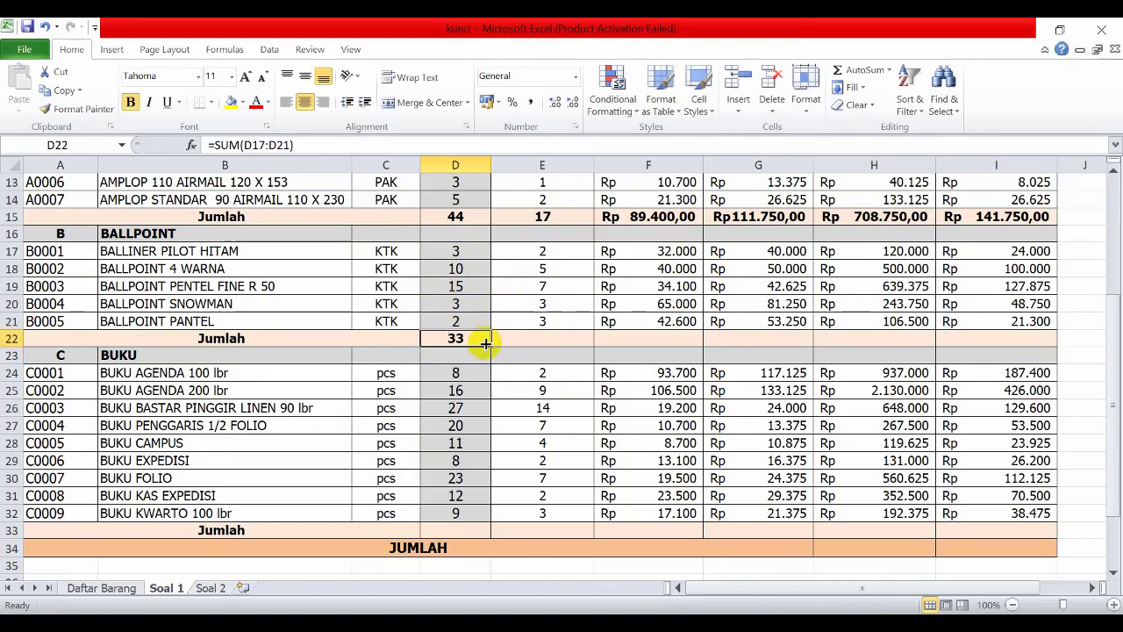
left_click_drag(492, 347, 999, 345)
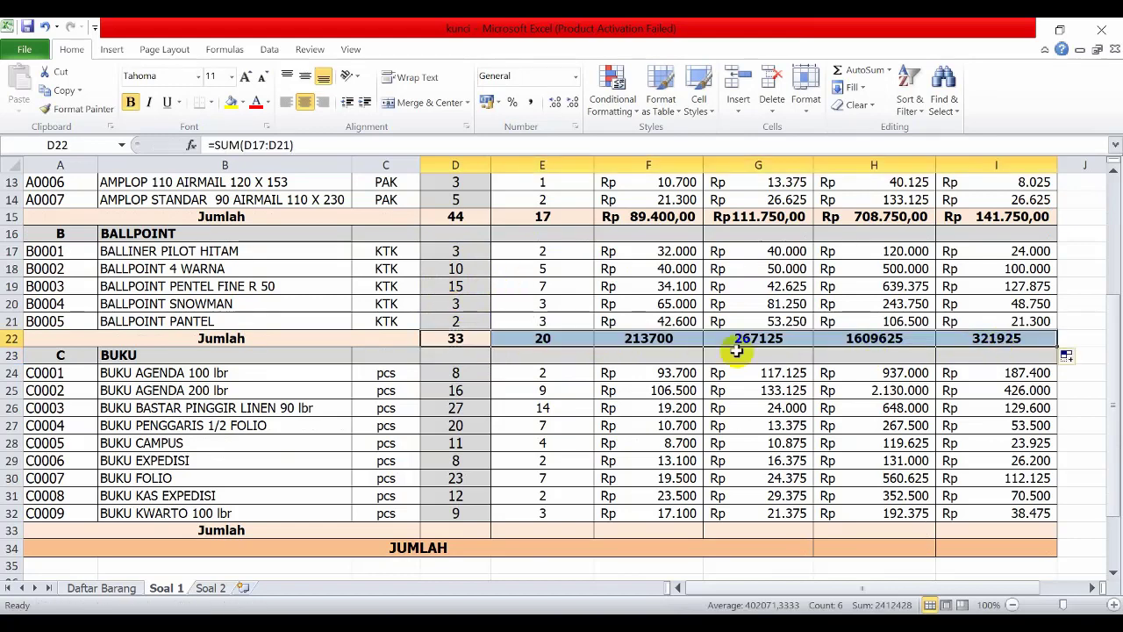
Step: Apply the Accounting number format to the BALLPOINT group totals in F22:I22
double_click(669, 340)
left_click(752, 340)
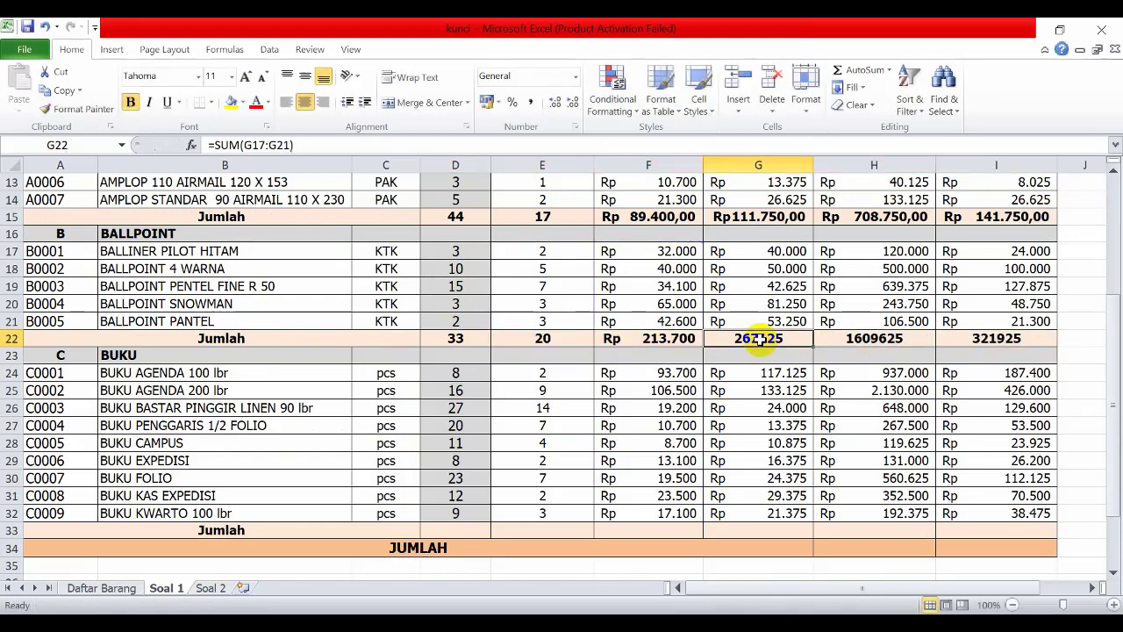
left_click(641, 340)
left_click_drag(641, 340, 974, 339)
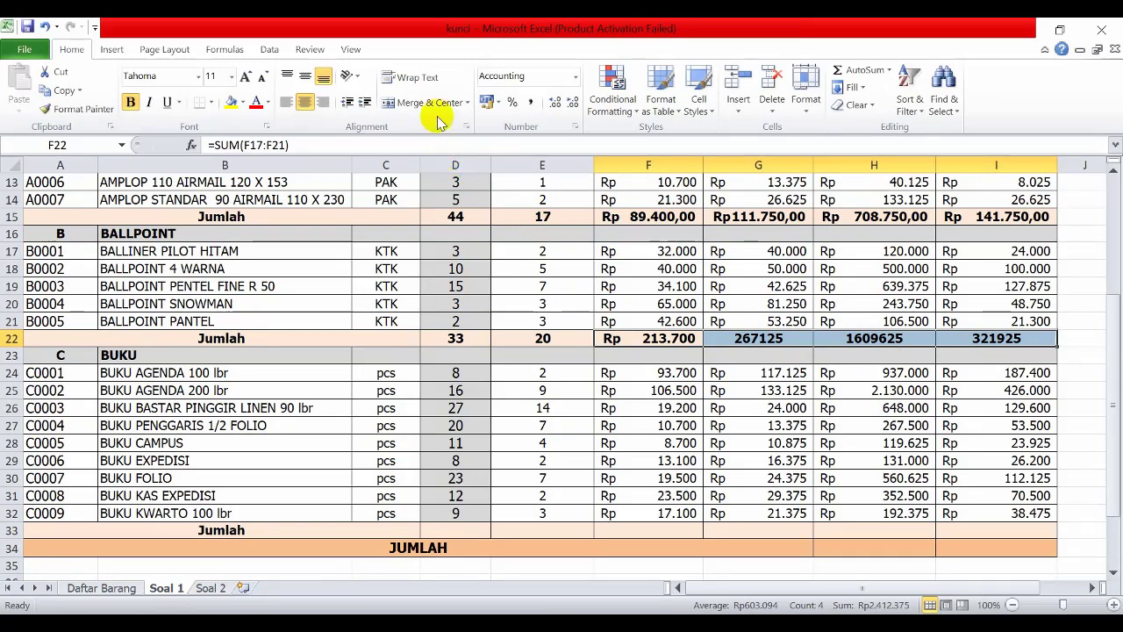
left_click(576, 76)
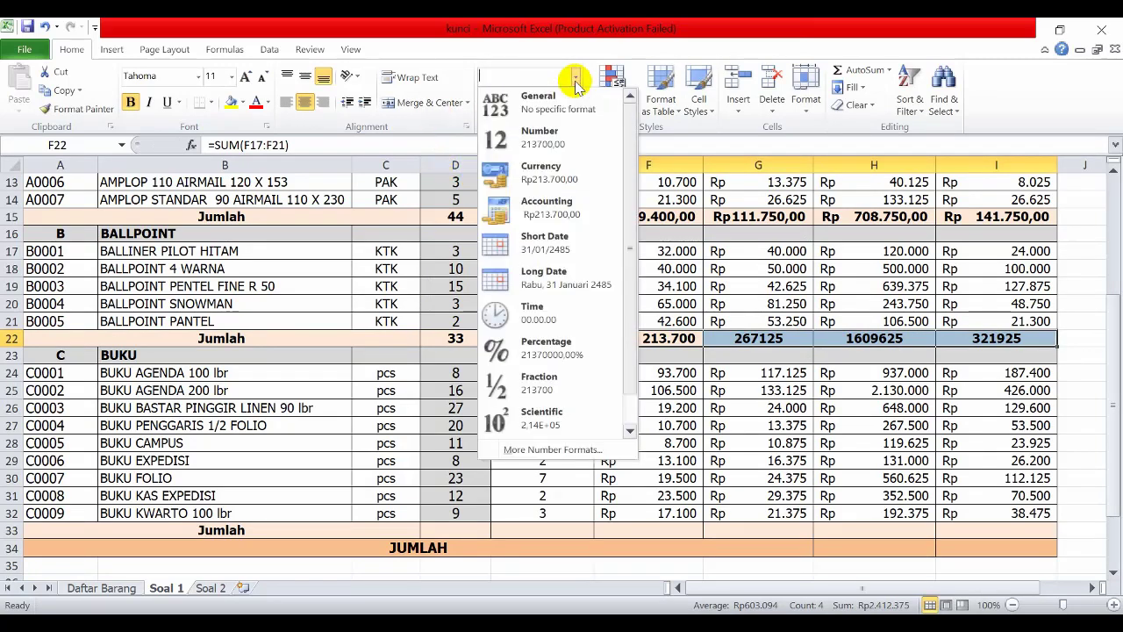
left_click(540, 211)
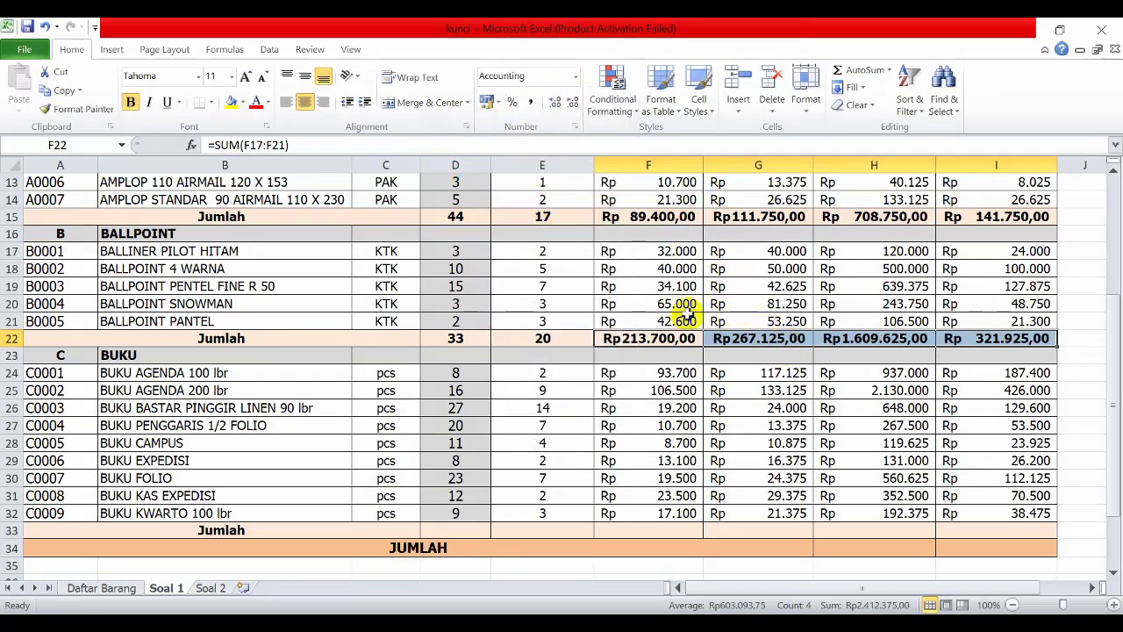
Step: Enter =SUM(D24:D32) in D33 of the BUKU Jumlah row and fill it across through I33
scroll(536, 422, "down", 2)
left_click(453, 427)
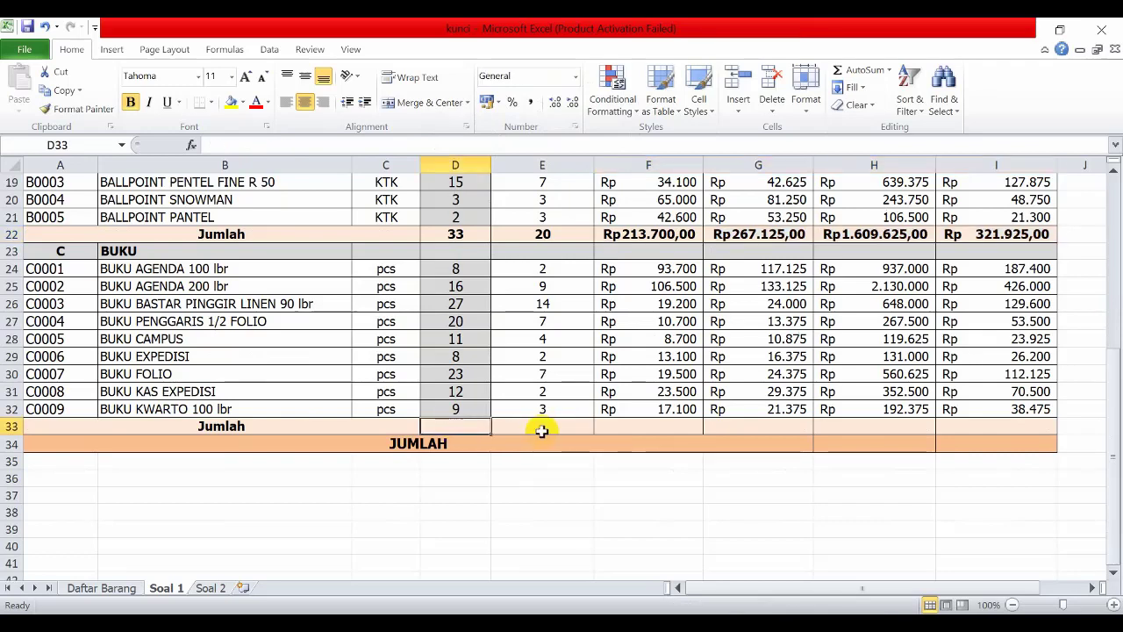
type("=sum(")
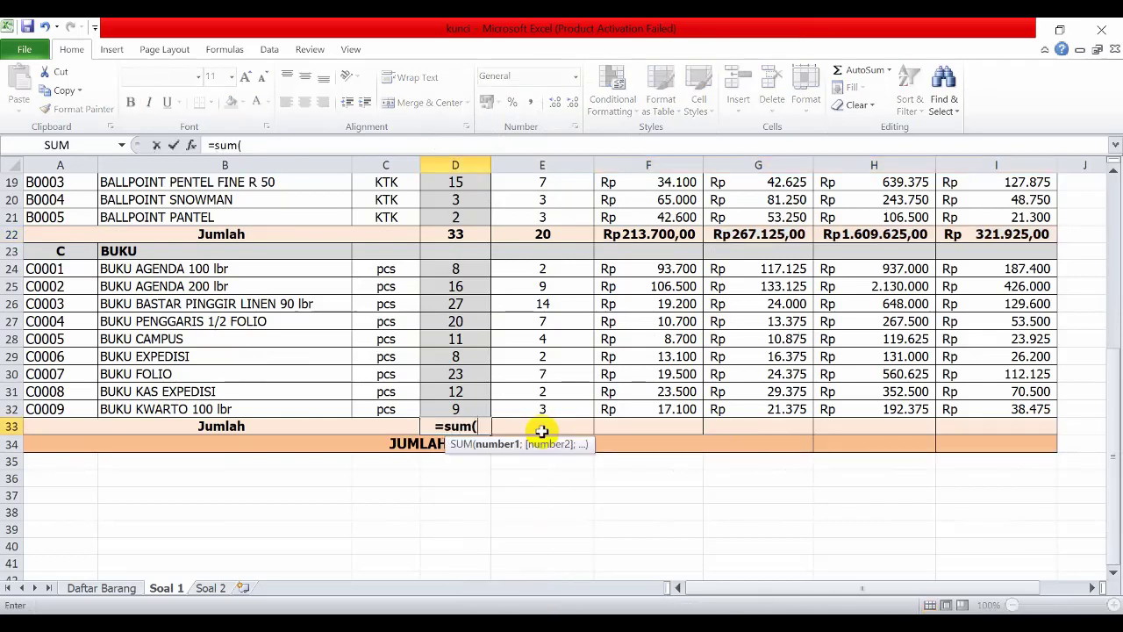
left_click_drag(455, 270, 456, 405)
key("Return")
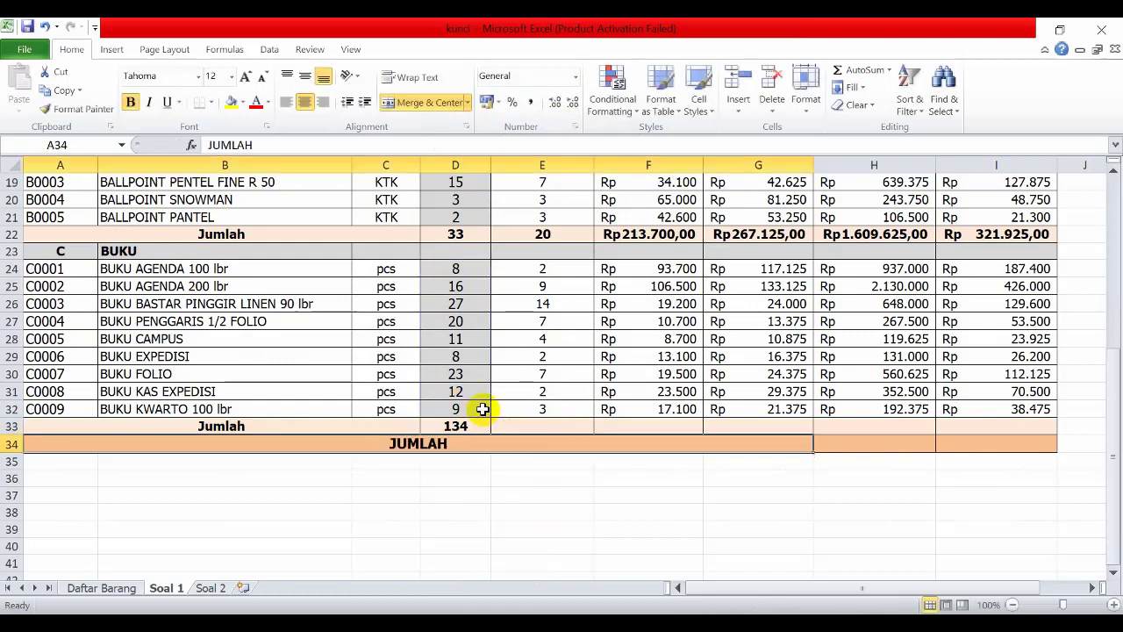
left_click(470, 427)
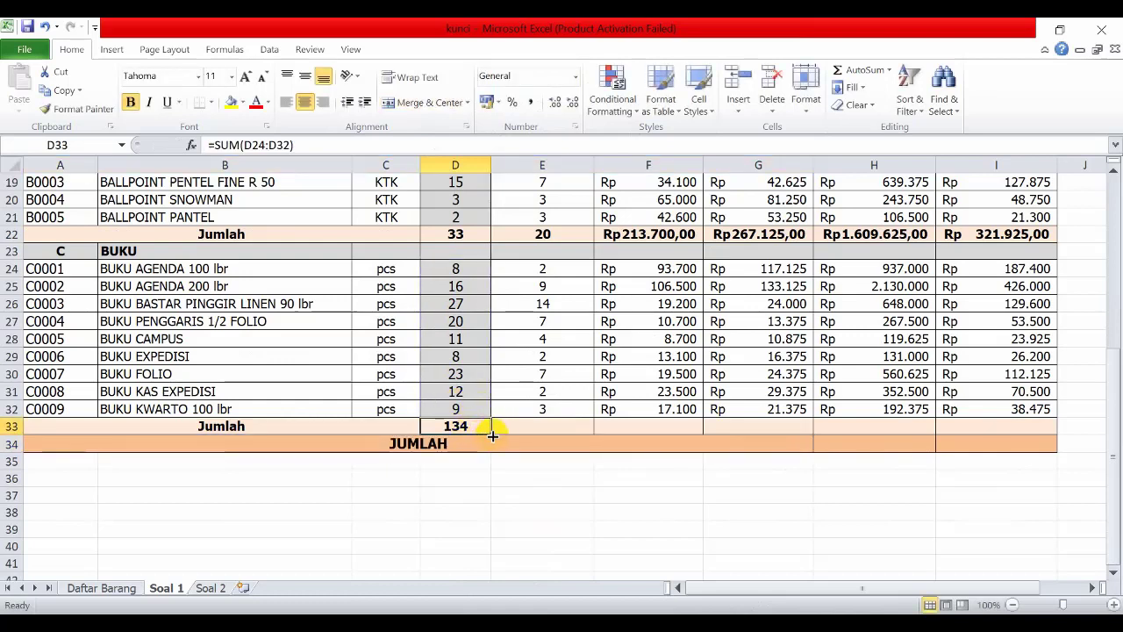
left_click_drag(493, 435, 1005, 432)
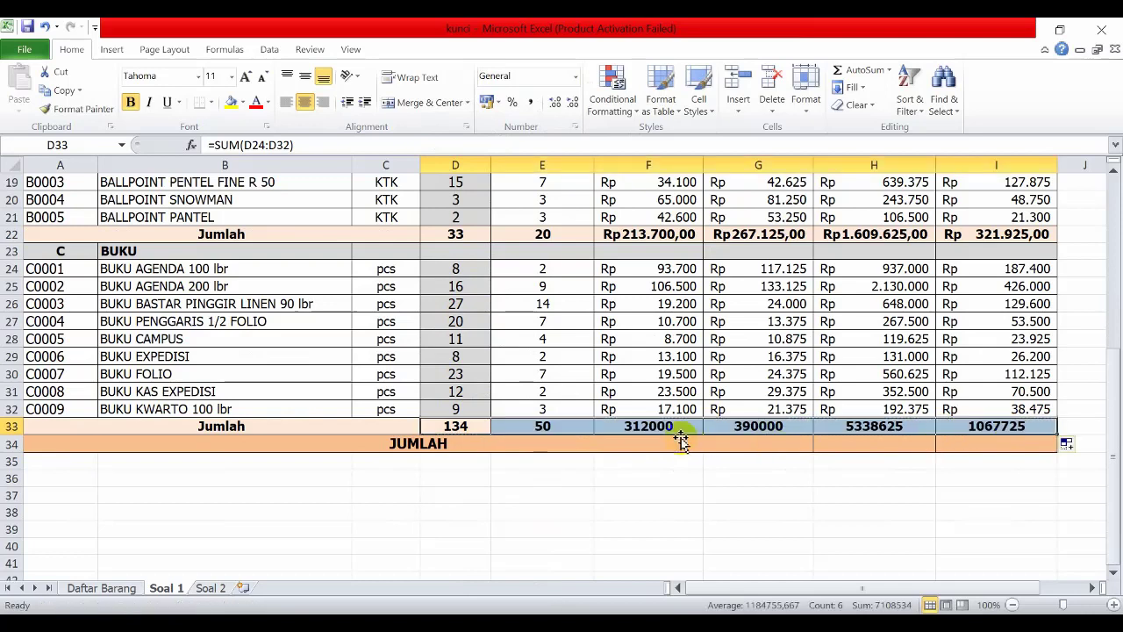
Step: Apply the Accounting number format to the BUKU group totals in F33:I33
left_click_drag(674, 430, 986, 425)
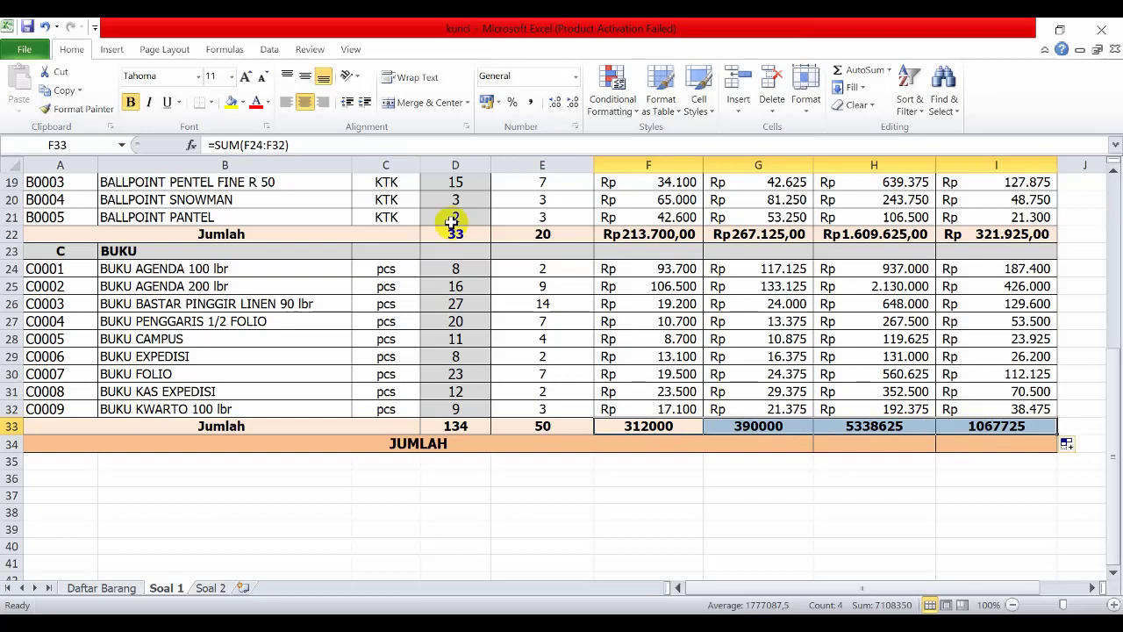
left_click(576, 78)
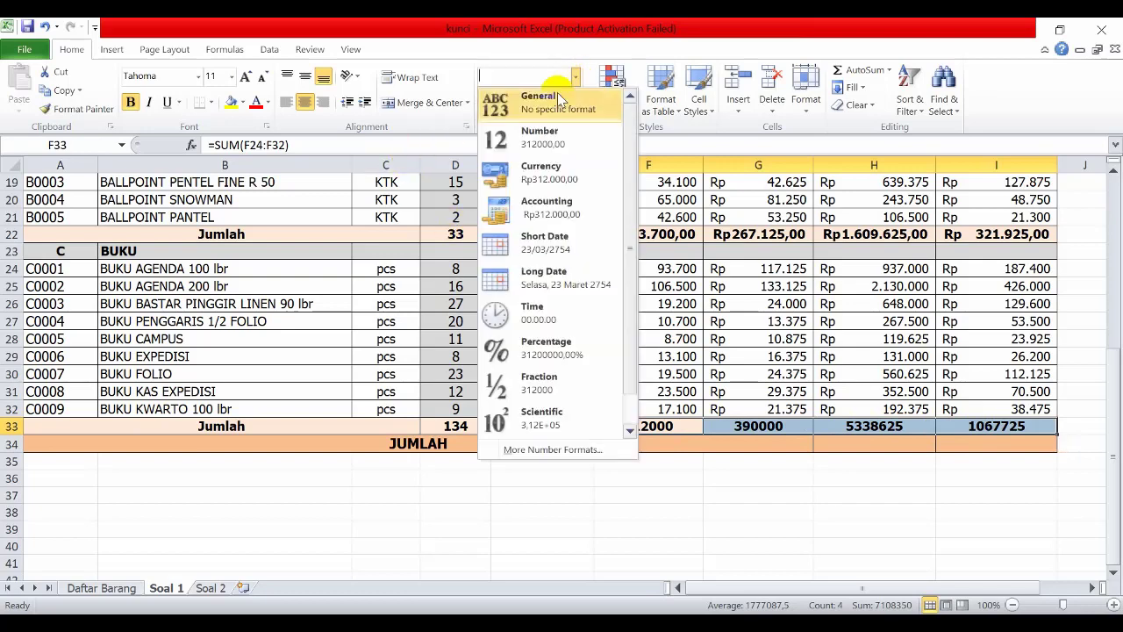
left_click(563, 217)
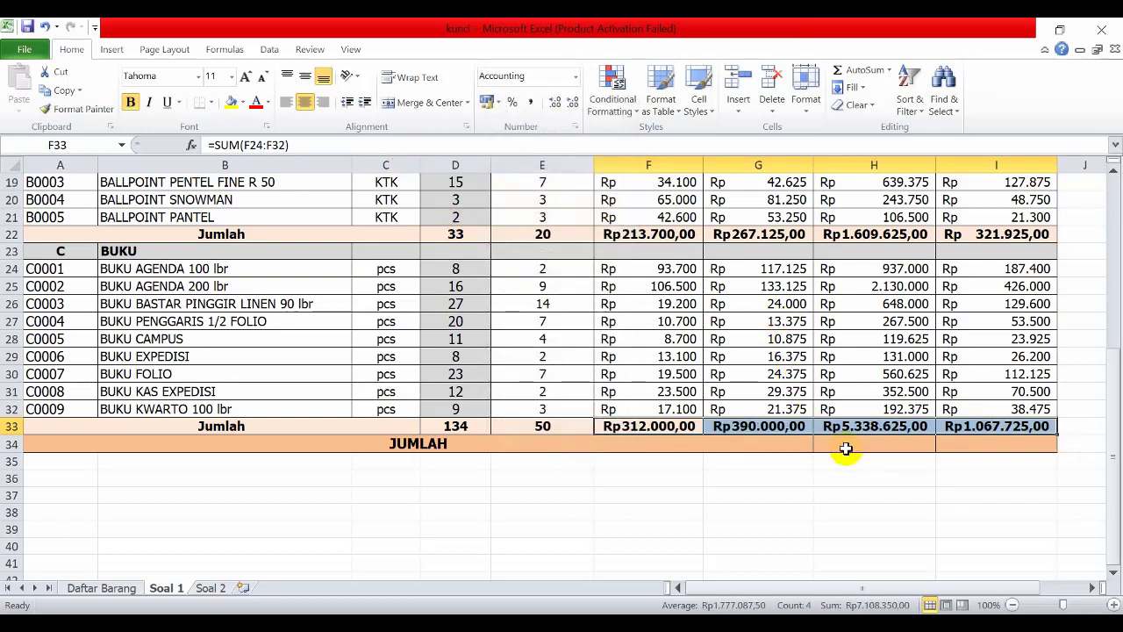
Step: Enter =H15+H22+H33 in H34 of the final JUMLAH row to add up the three groups' Total Penjualan
scroll(850, 449, "up", 5)
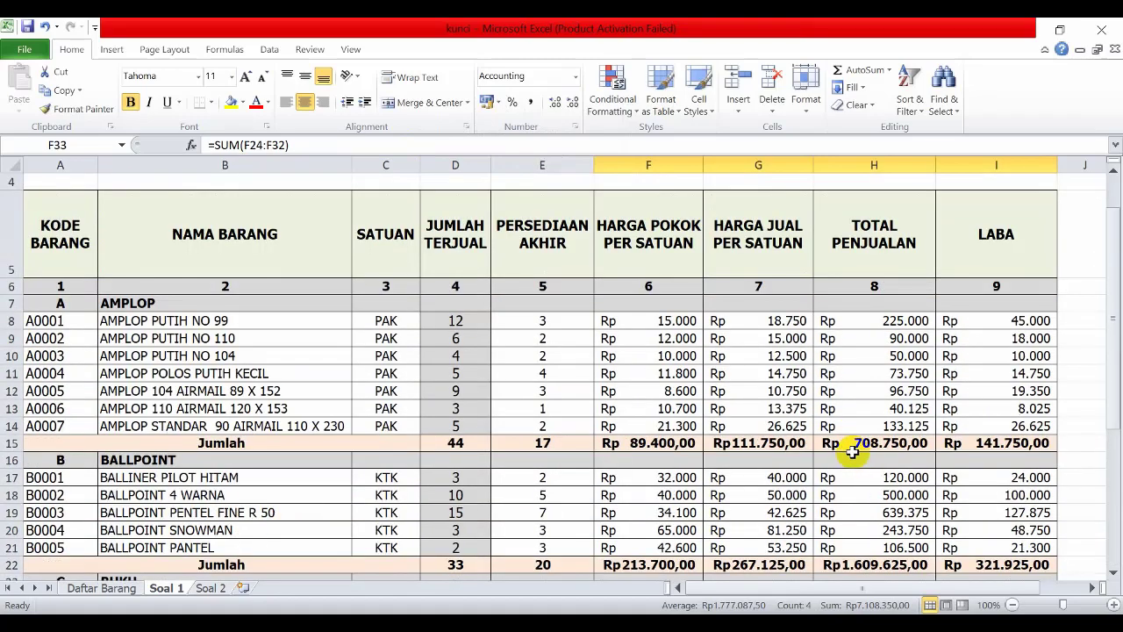
scroll(852, 451, "down", 7)
scroll(855, 458, "up", 3)
scroll(853, 455, "down", 2)
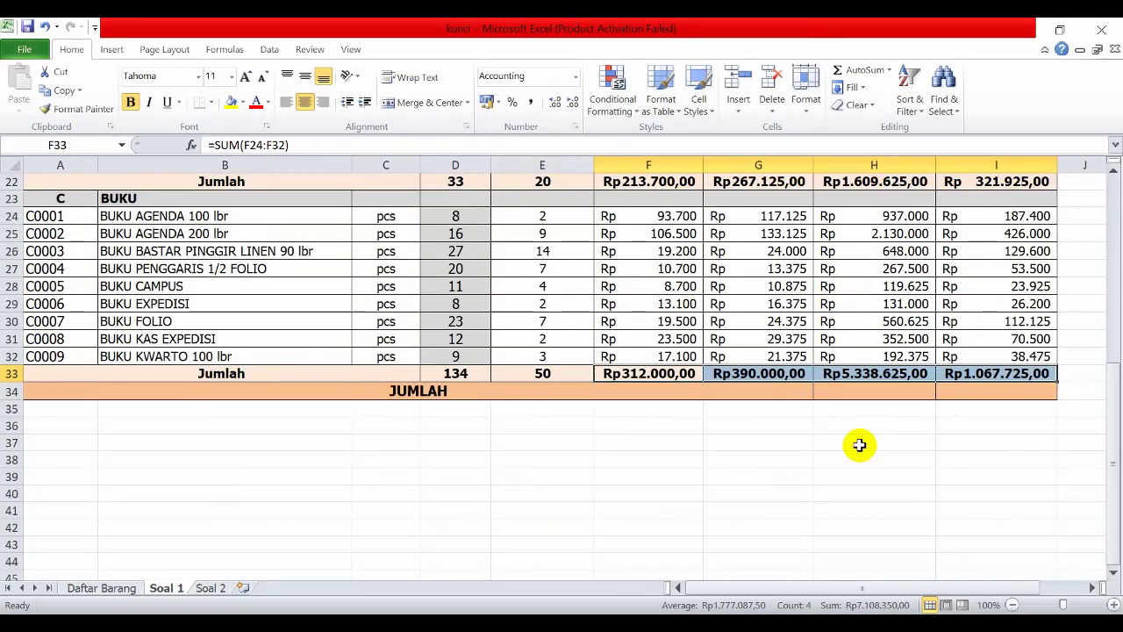
scroll(851, 449, "up", 1)
left_click(849, 449)
scroll(849, 450, "up", 3)
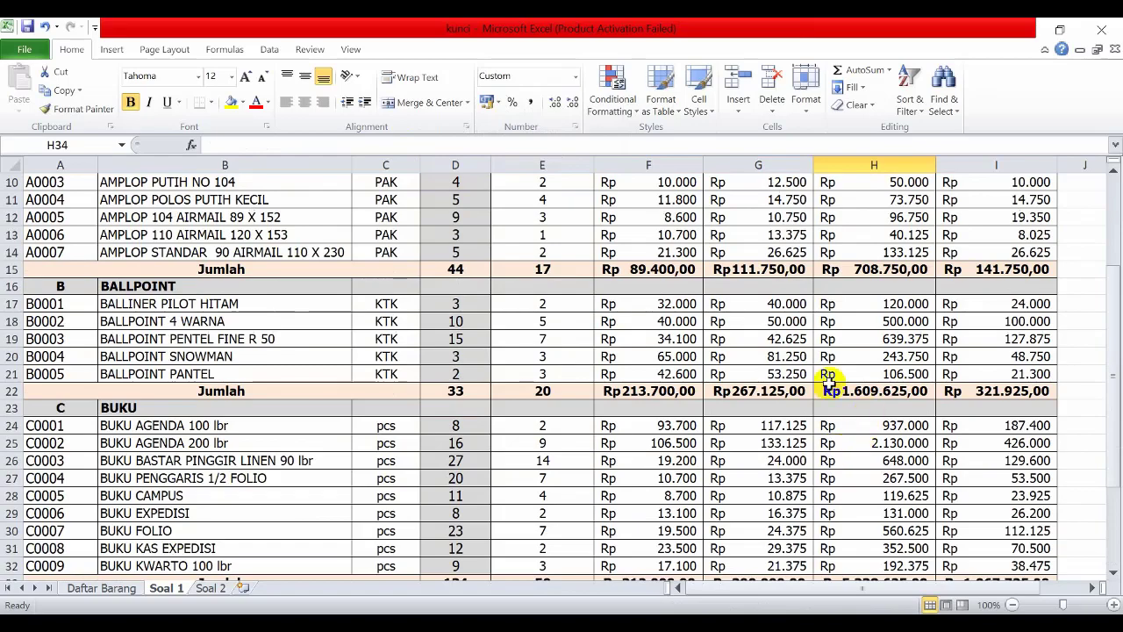
scroll(895, 333, "down", 3)
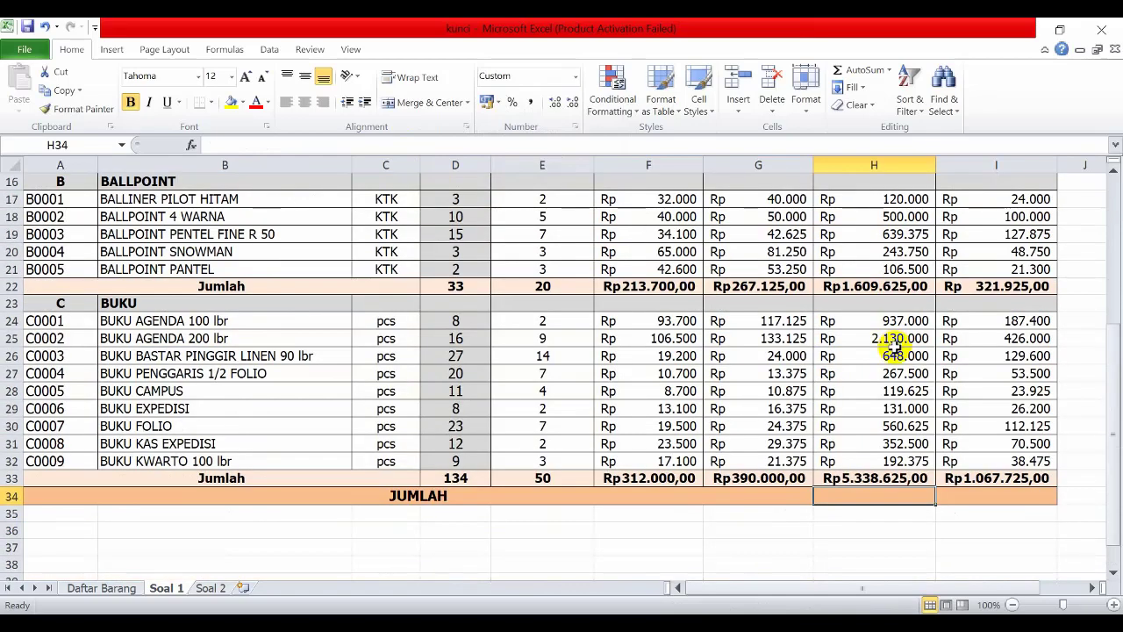
scroll(831, 442, "up", 6)
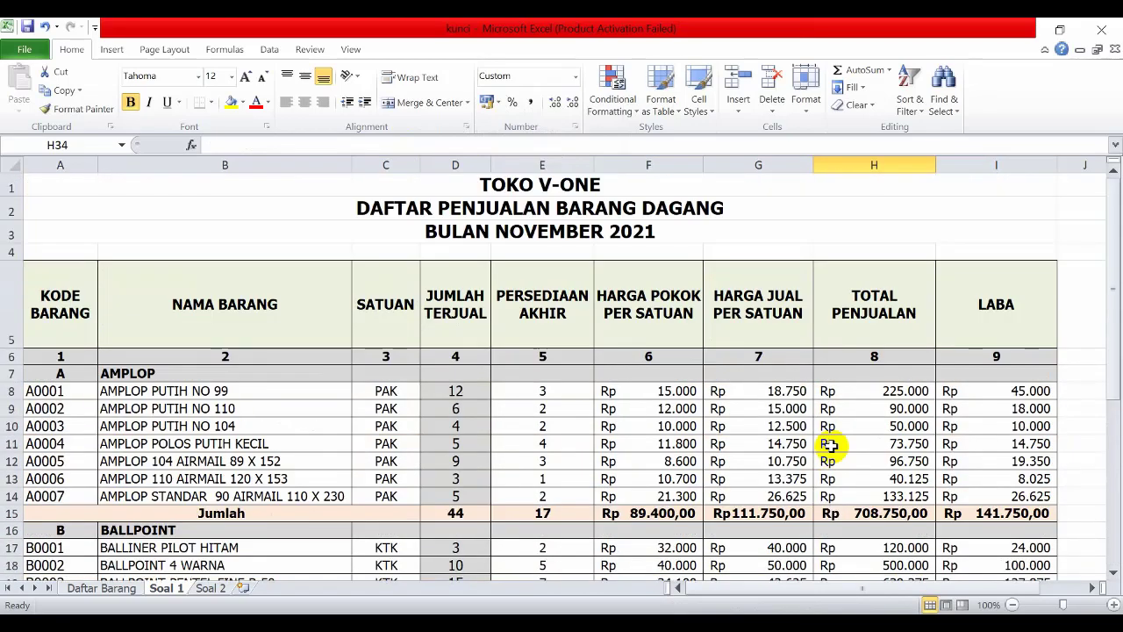
scroll(829, 444, "down", 8)
type("=")
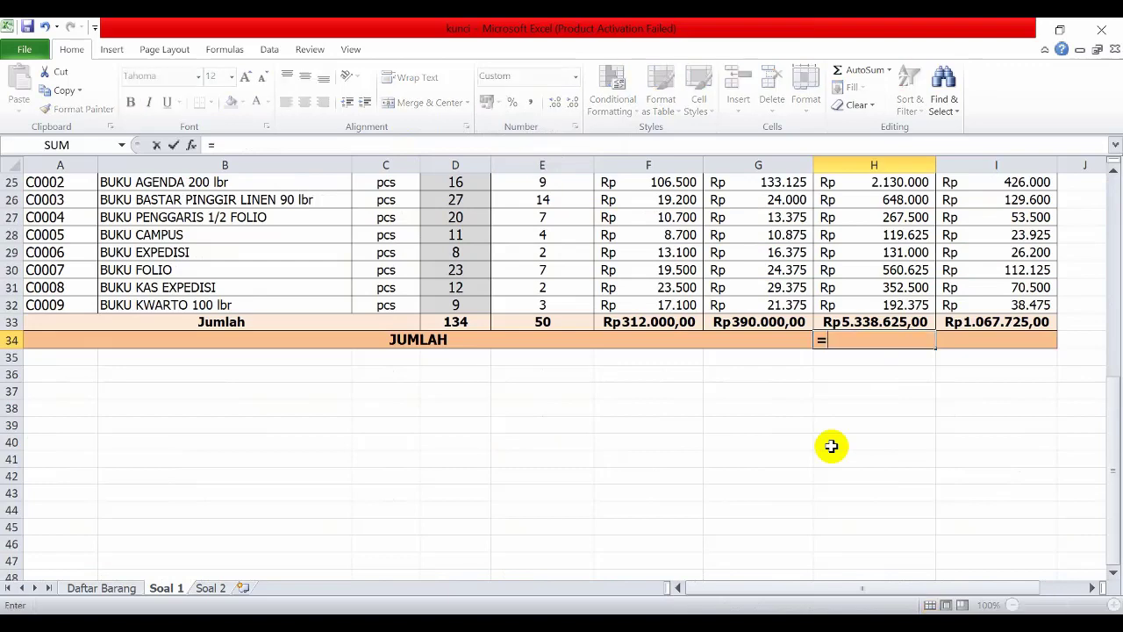
scroll(831, 446, "up", 4)
left_click(888, 217)
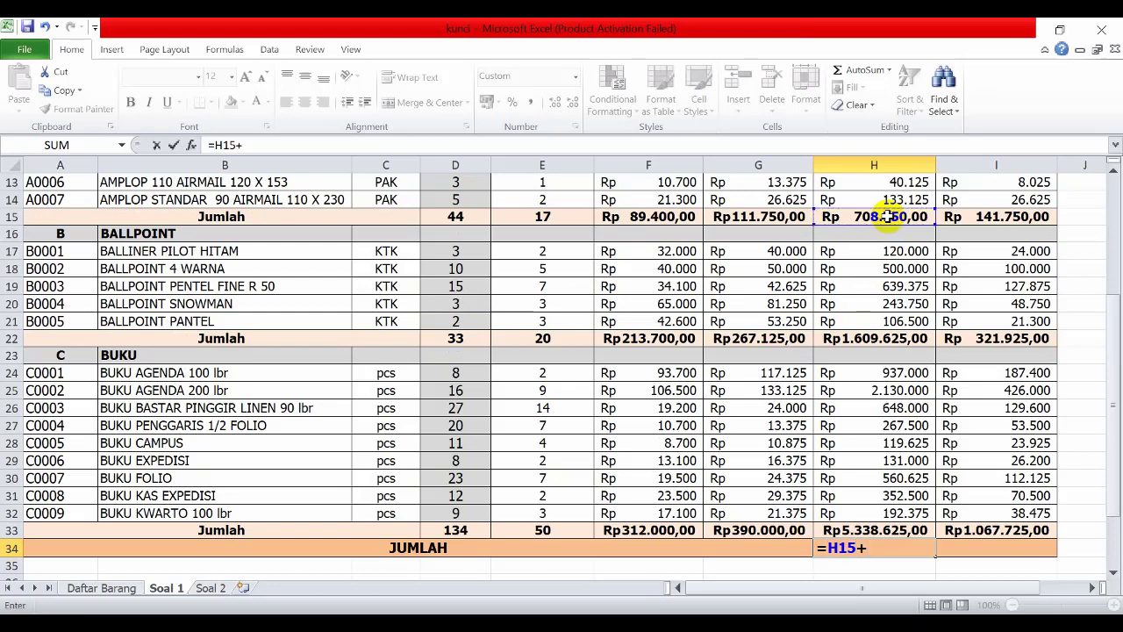
type("+")
left_click(884, 340)
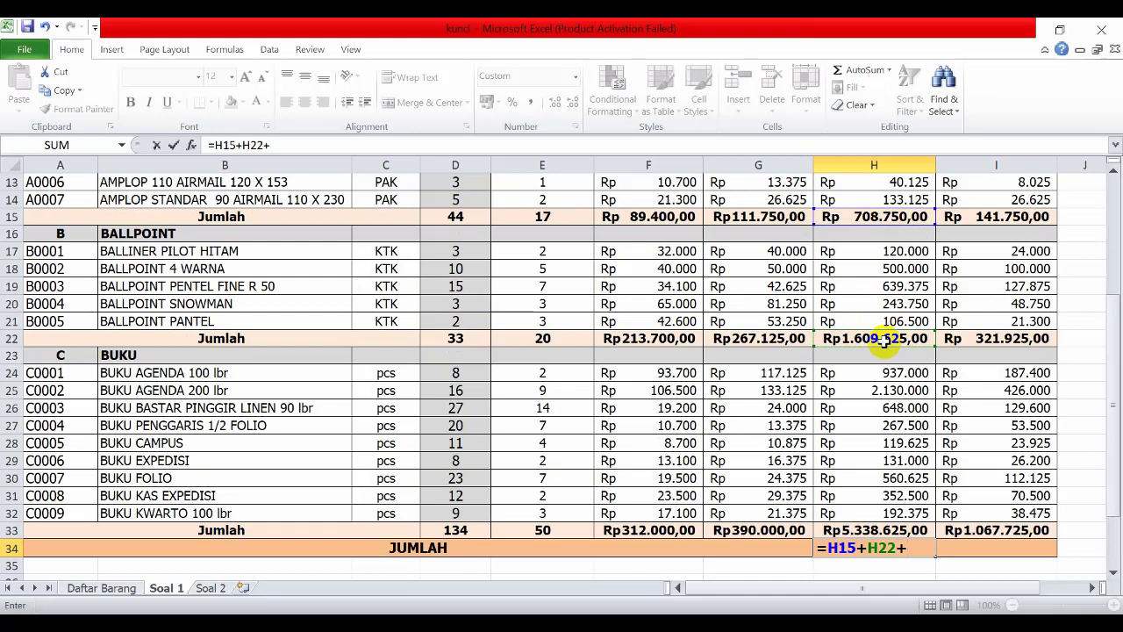
type("+")
left_click(886, 526)
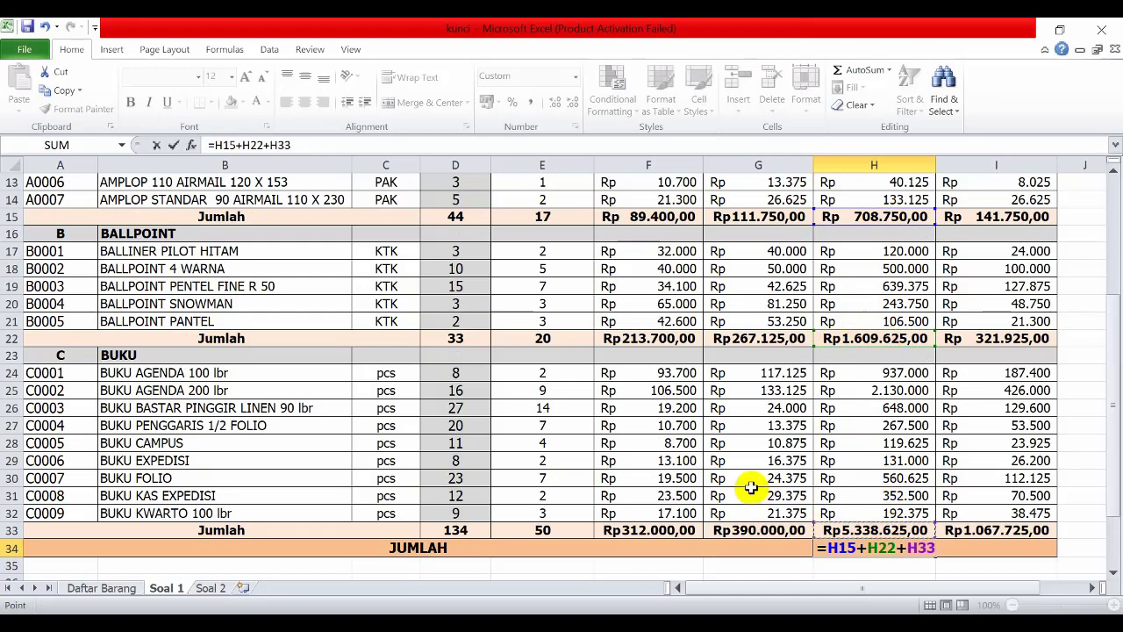
key("Return")
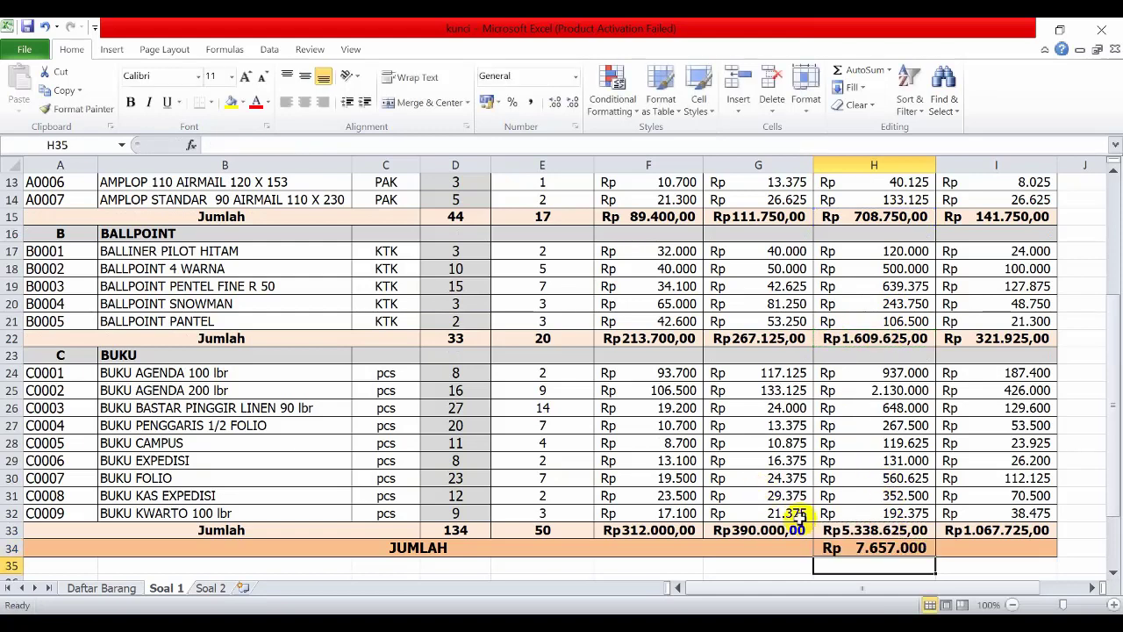
Step: Fill the H34 grand total formula across into I34 for Laba and review the completed table
left_click(871, 551)
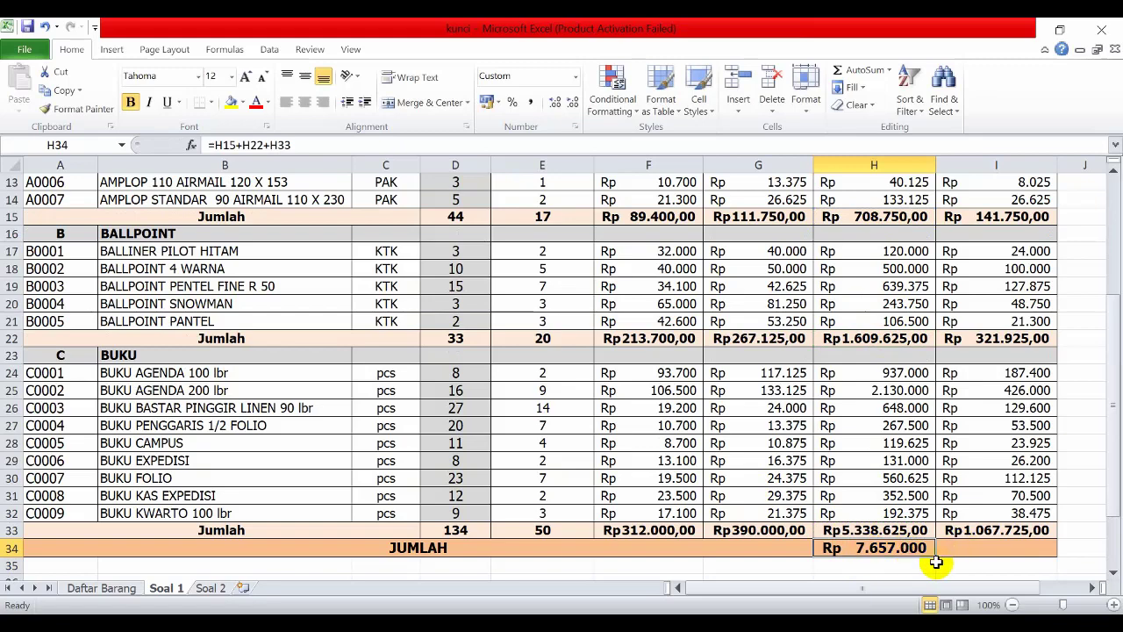
left_click_drag(938, 556, 1051, 550)
scroll(877, 501, "down", 4)
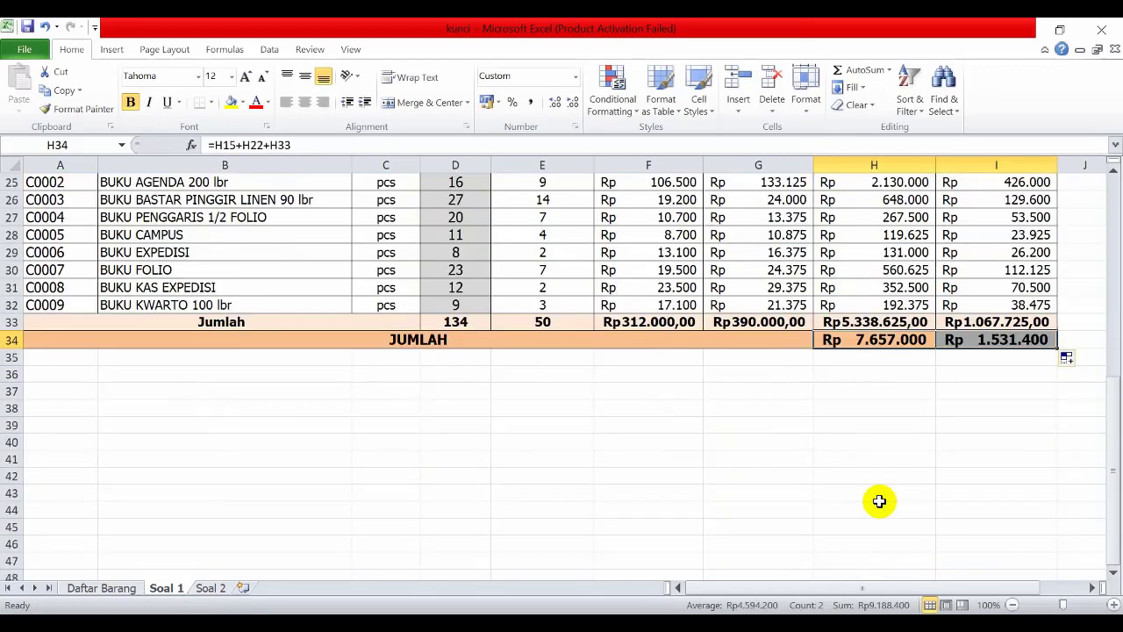
scroll(881, 504, "up", 3)
scroll(878, 500, "up", 5)
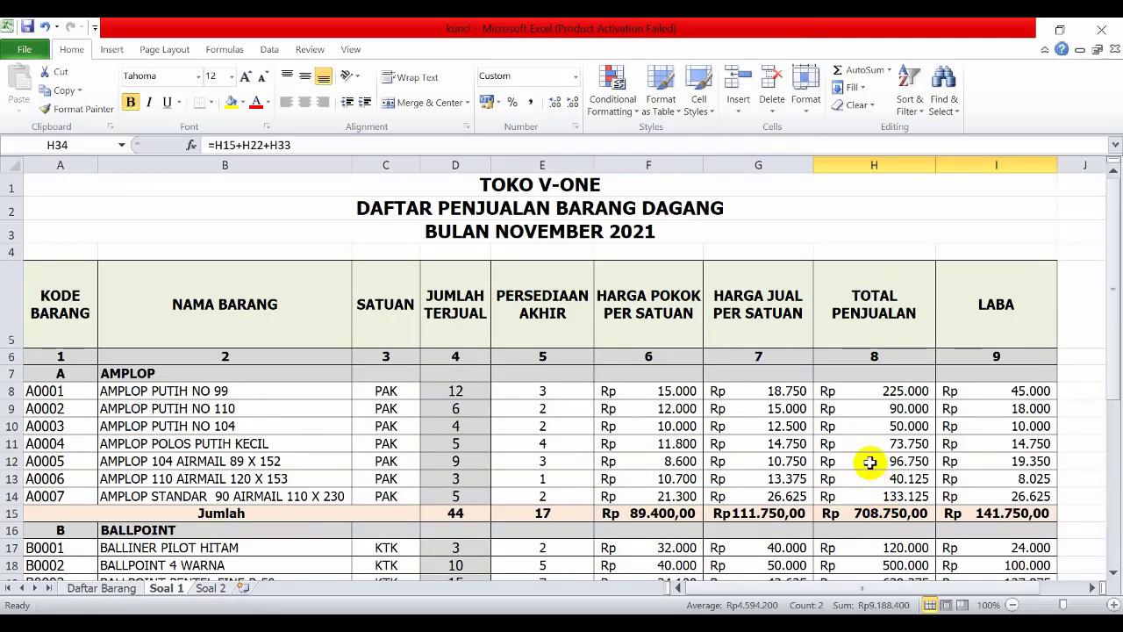
Step: Switch to the Soal Spreadsheet PDF in Foxit Reader and read the Membuat Diagram instructions for Soal 1
scroll(843, 461, "down", 2)
key("alt+Tab")
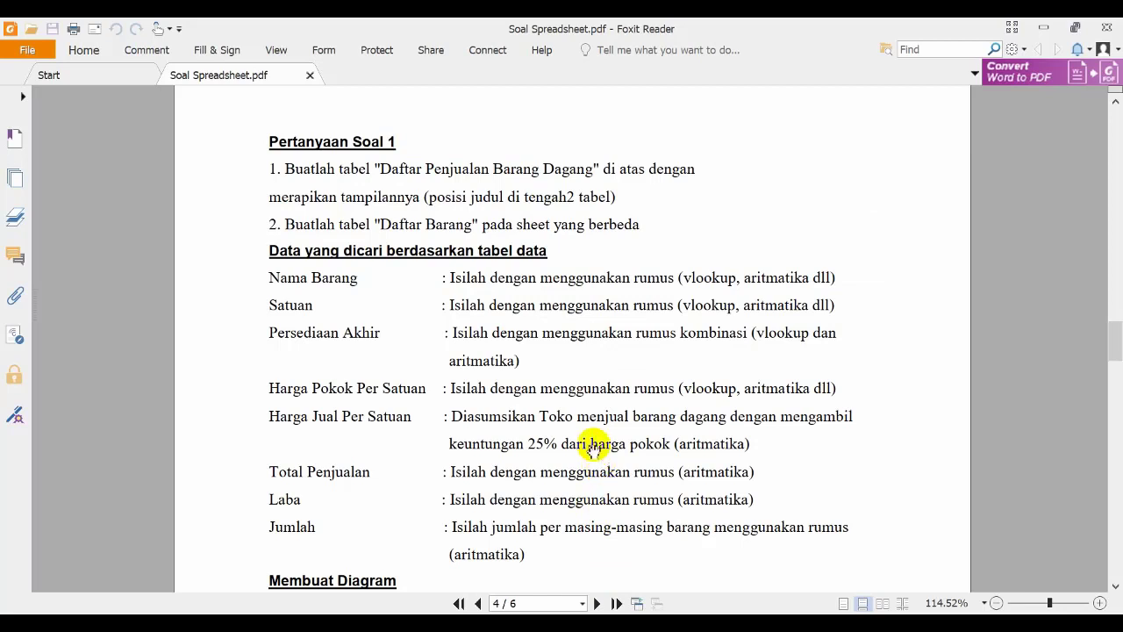
scroll(583, 439, "down", 1)
scroll(580, 436, "down", 2)
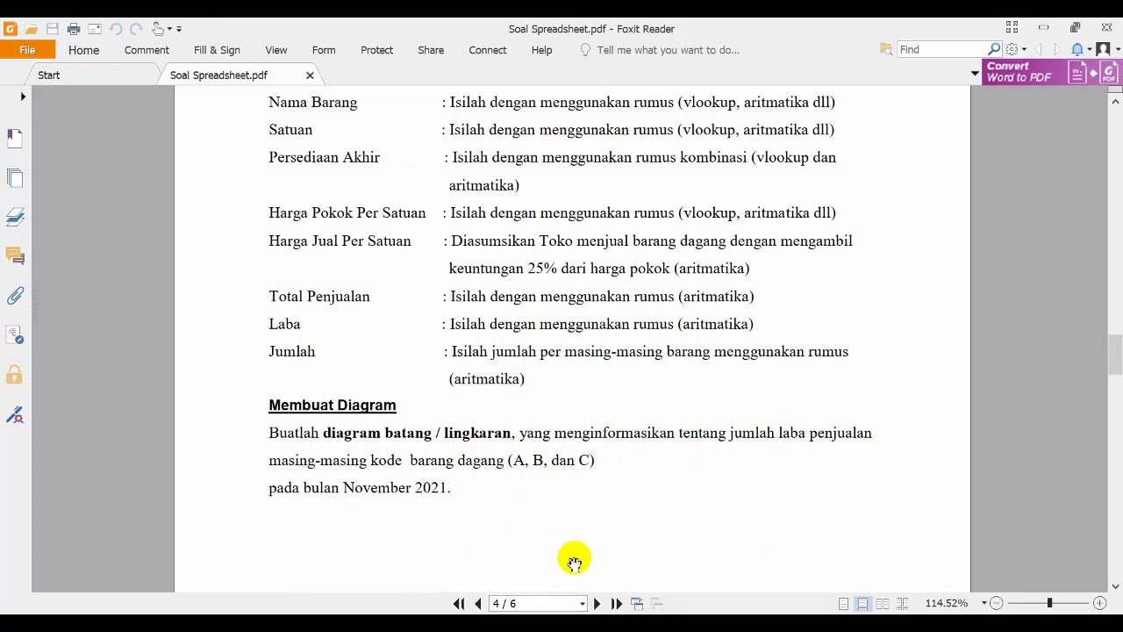
Step: Switch back to the Excel workbook and enter the heading Nama Barang in A36, below the sales table
mouse_move(548, 624)
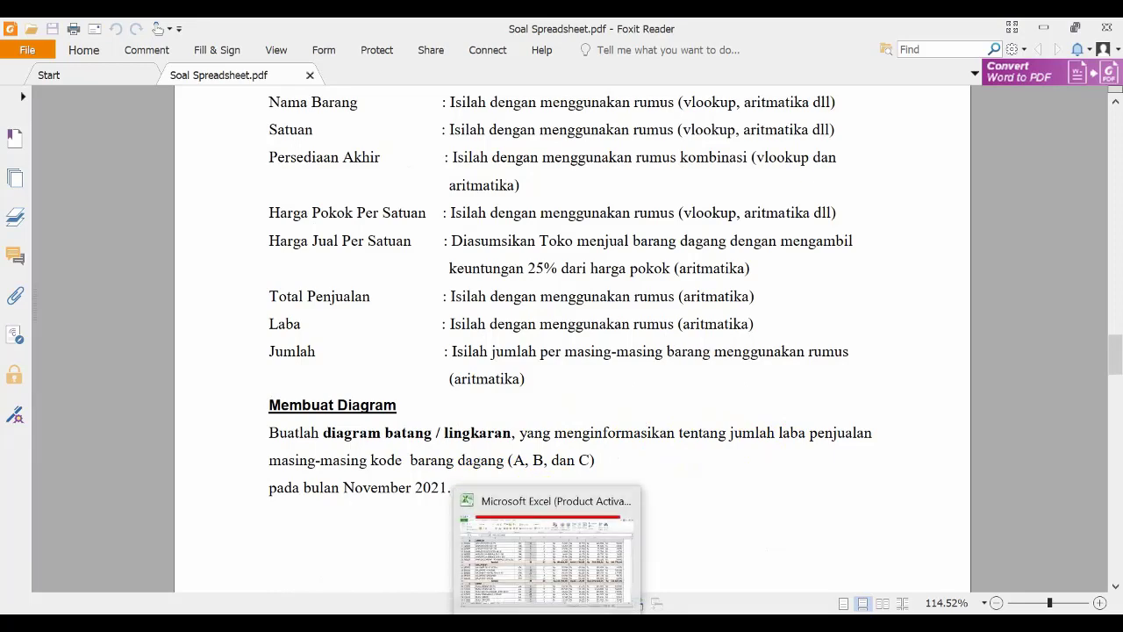
left_click(547, 624)
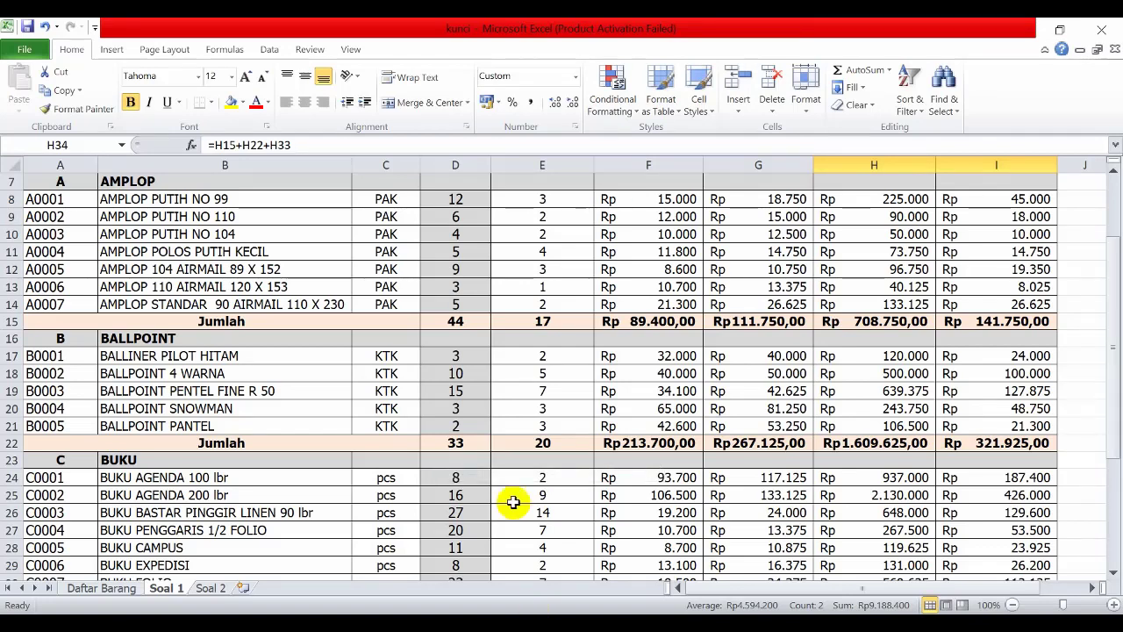
scroll(511, 469, "down", 5)
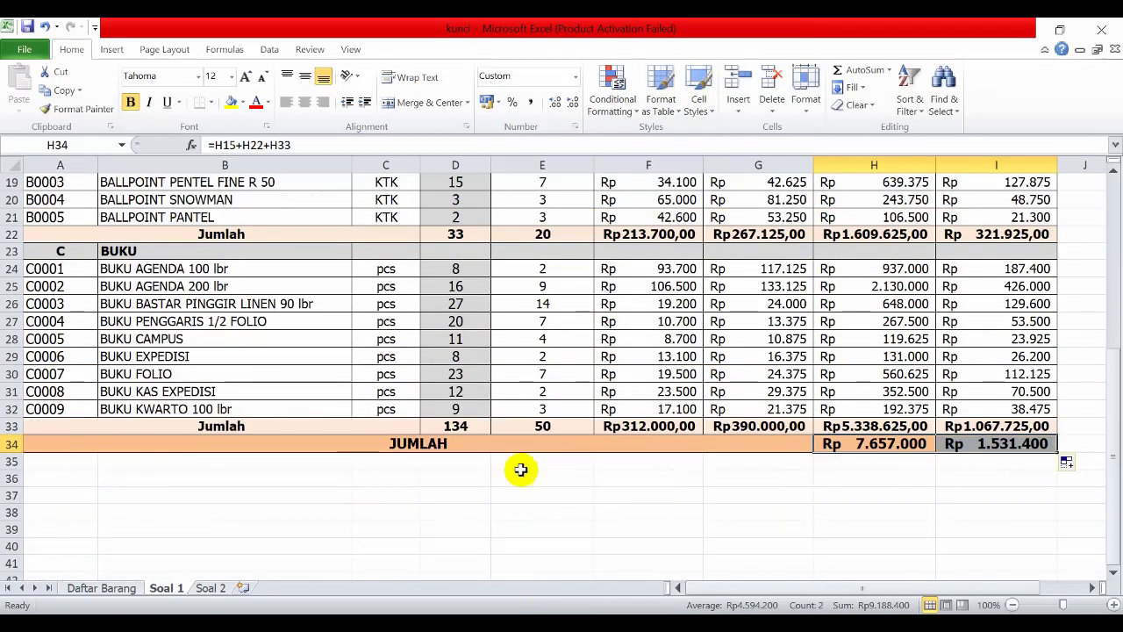
left_click(64, 481)
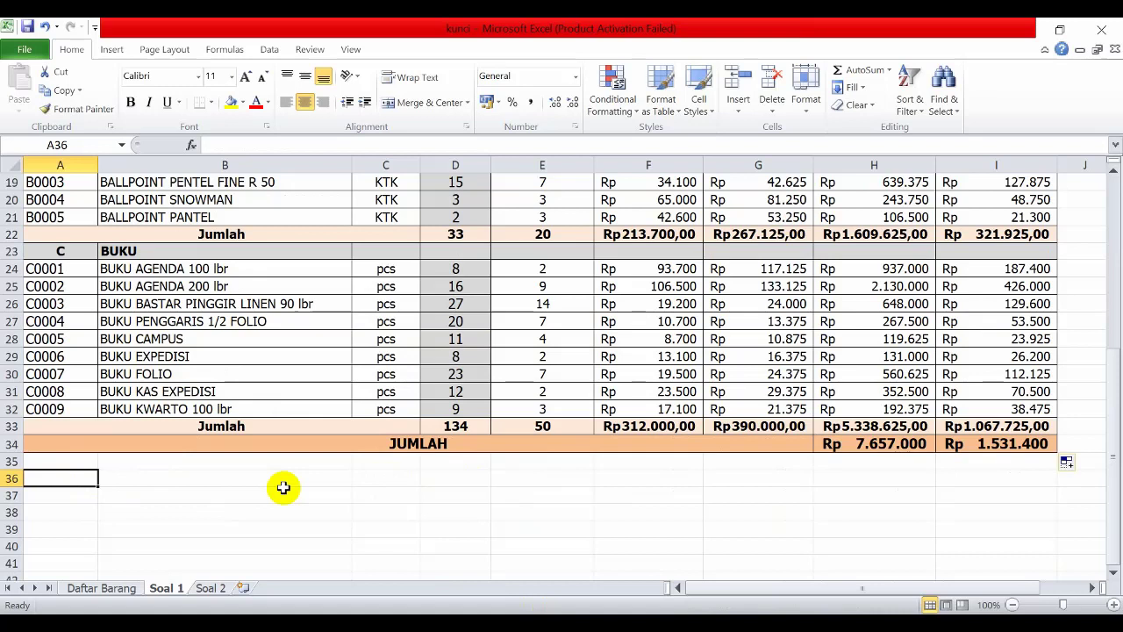
type("Na")
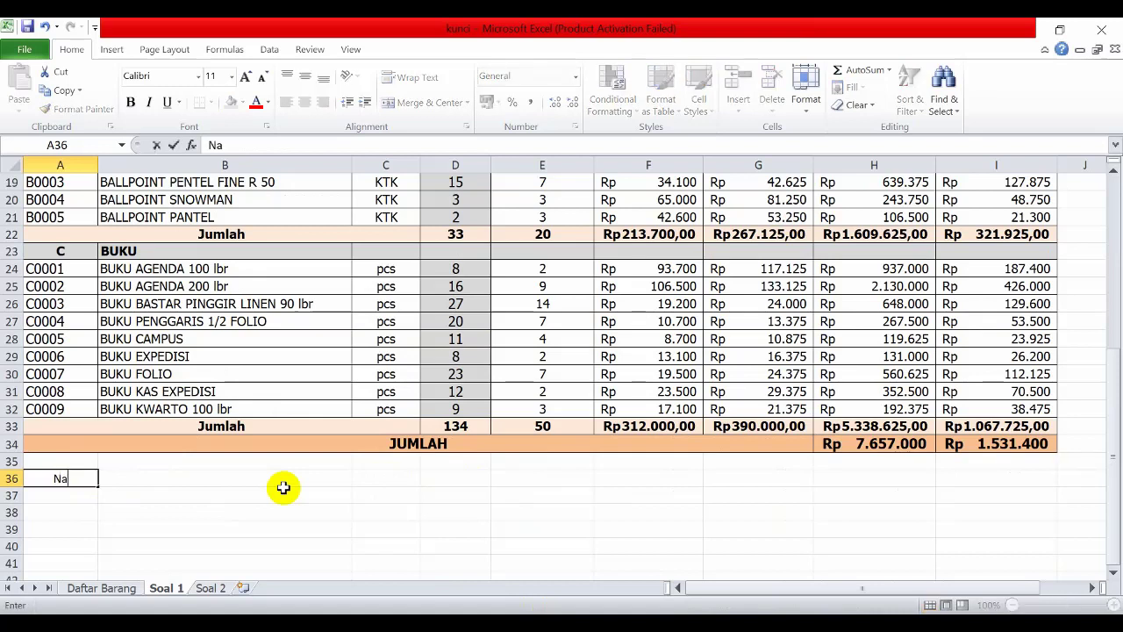
type("ma Barang")
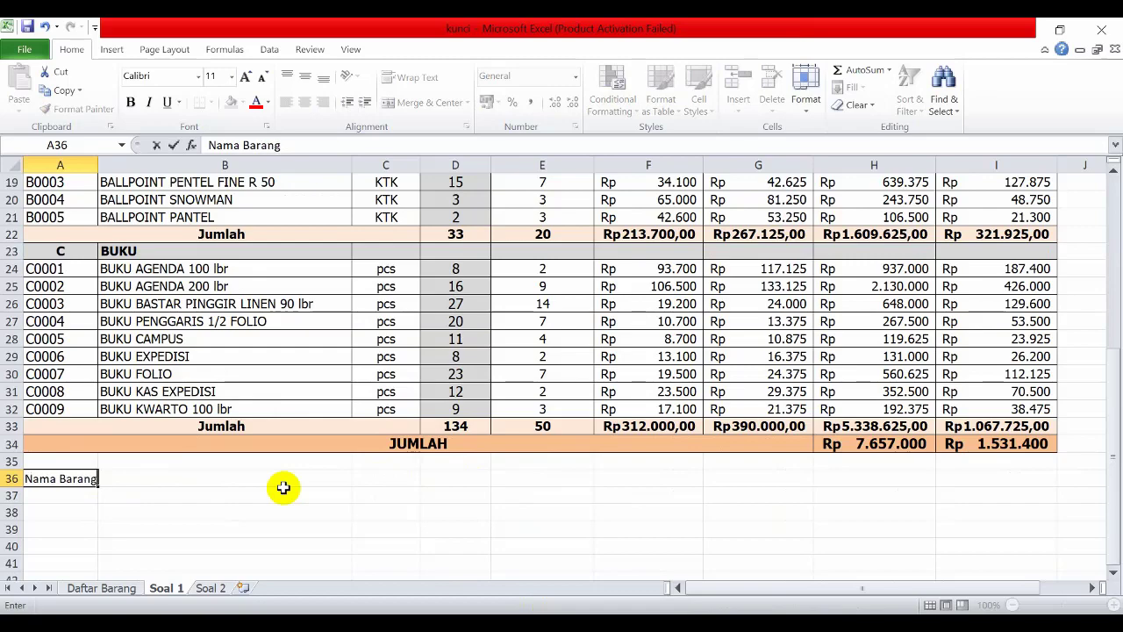
Step: Enter the heading Total Laba Penjualan Toko V-One in B36 beside Nama Barang
left_click(283, 487)
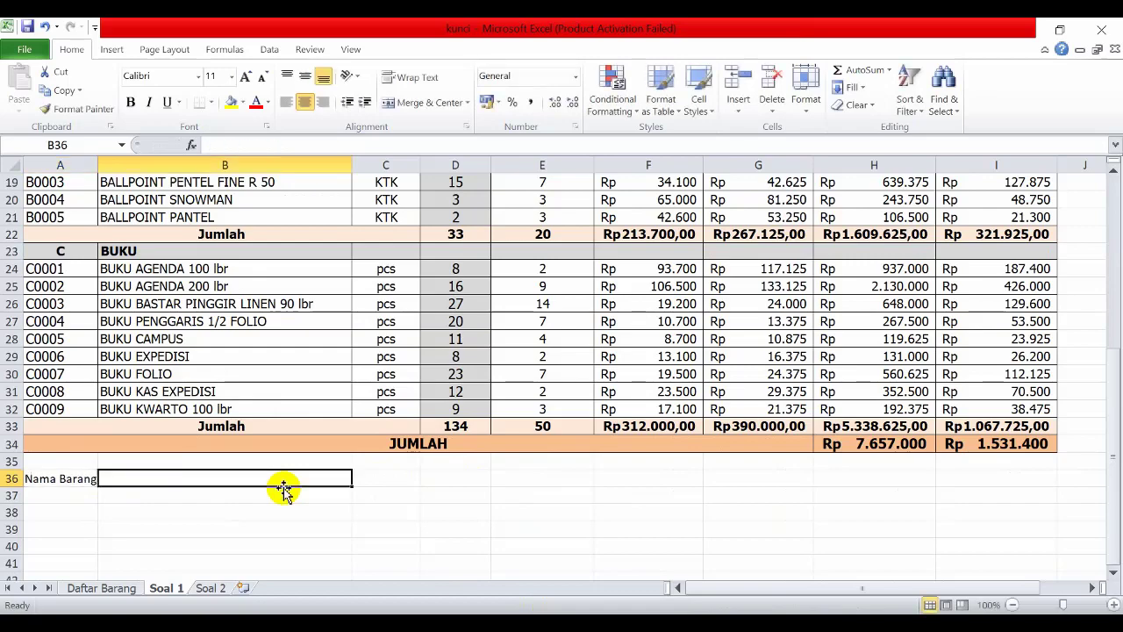
scroll(283, 488, "up", 2)
scroll(284, 489, "down", 2)
scroll(296, 486, "down", 1)
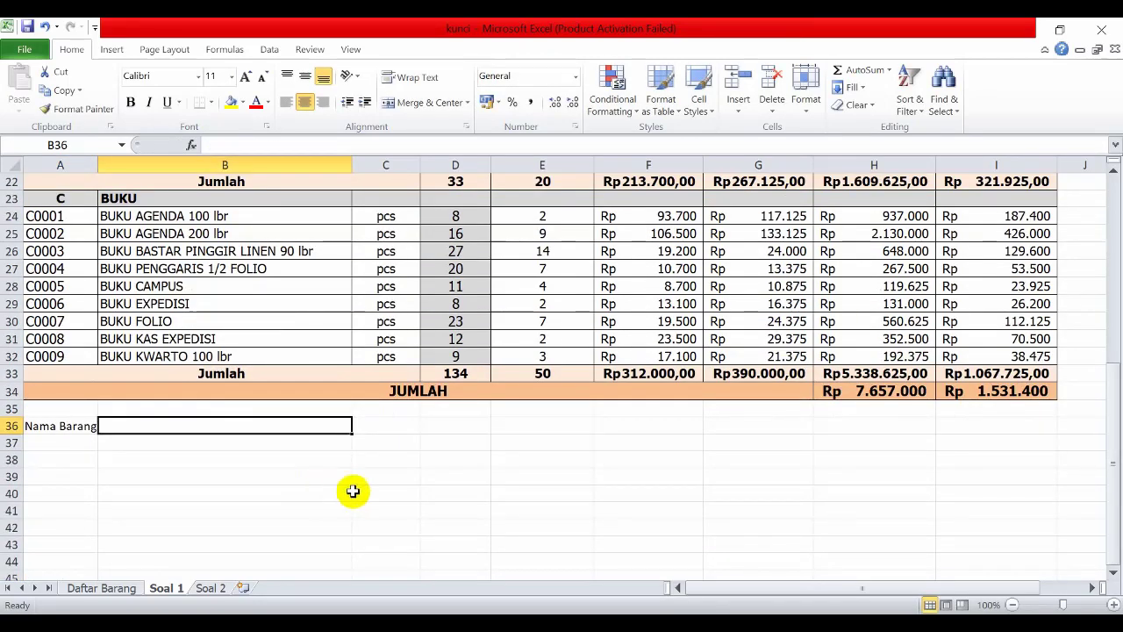
scroll(354, 492, "up", 7)
scroll(584, 495, "down", 9)
scroll(392, 472, "up", 2)
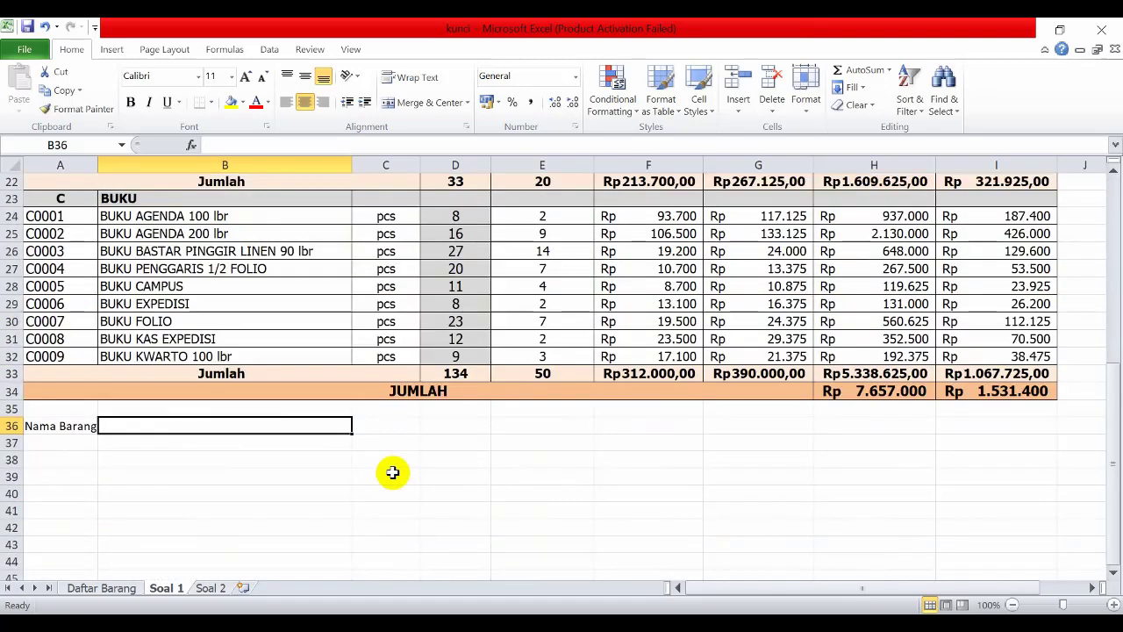
type("Total Laba")
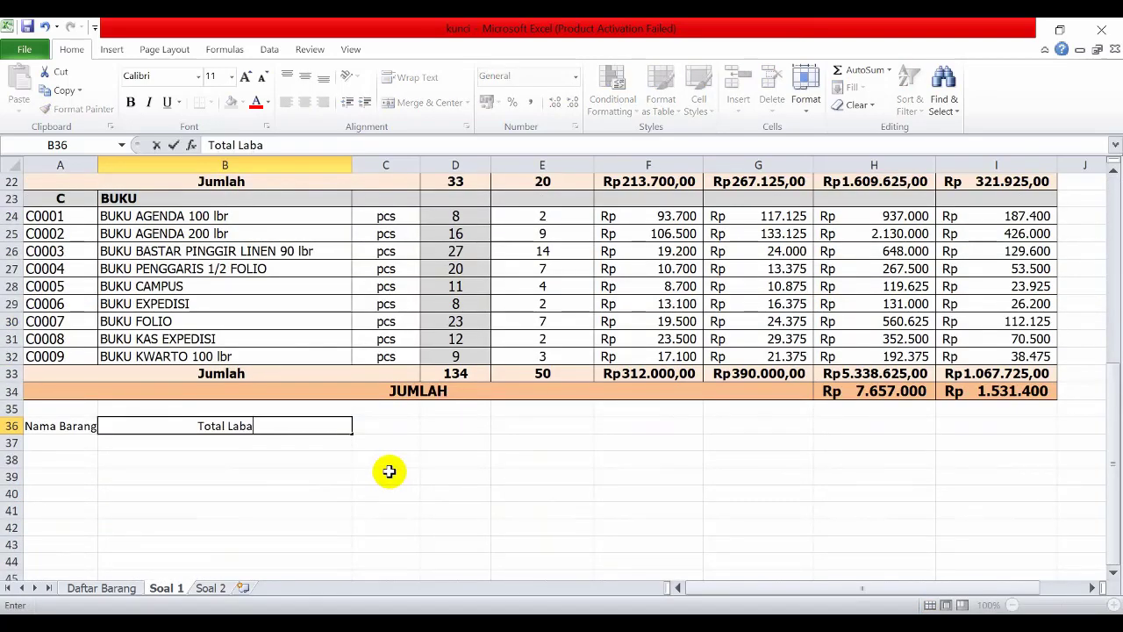
type(" Penjua")
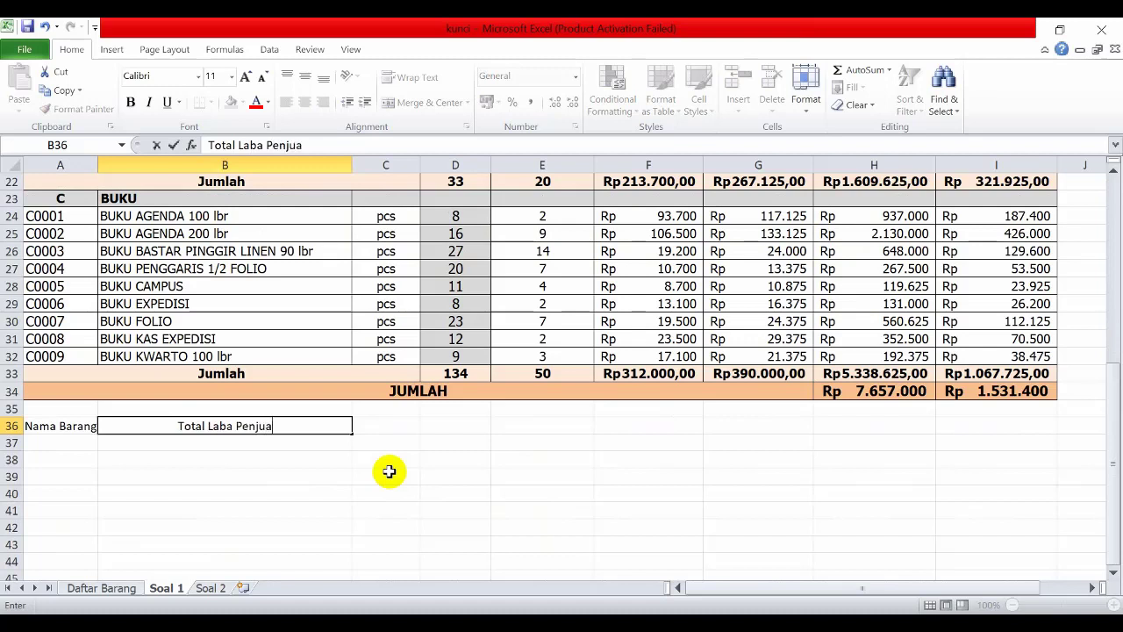
type("lan To")
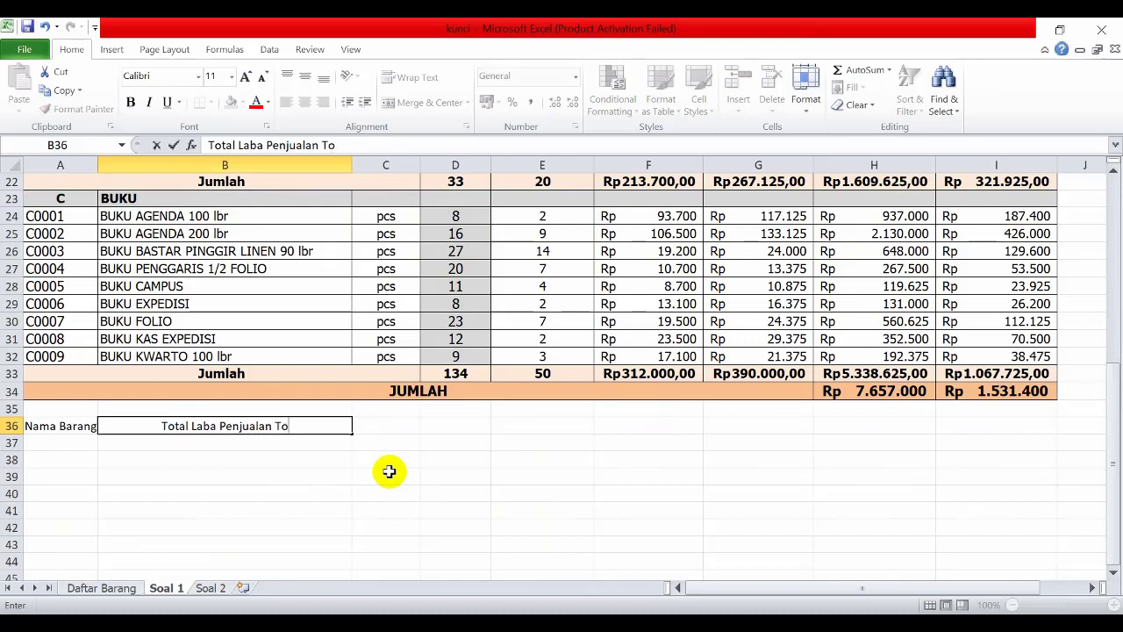
type("ko V-One")
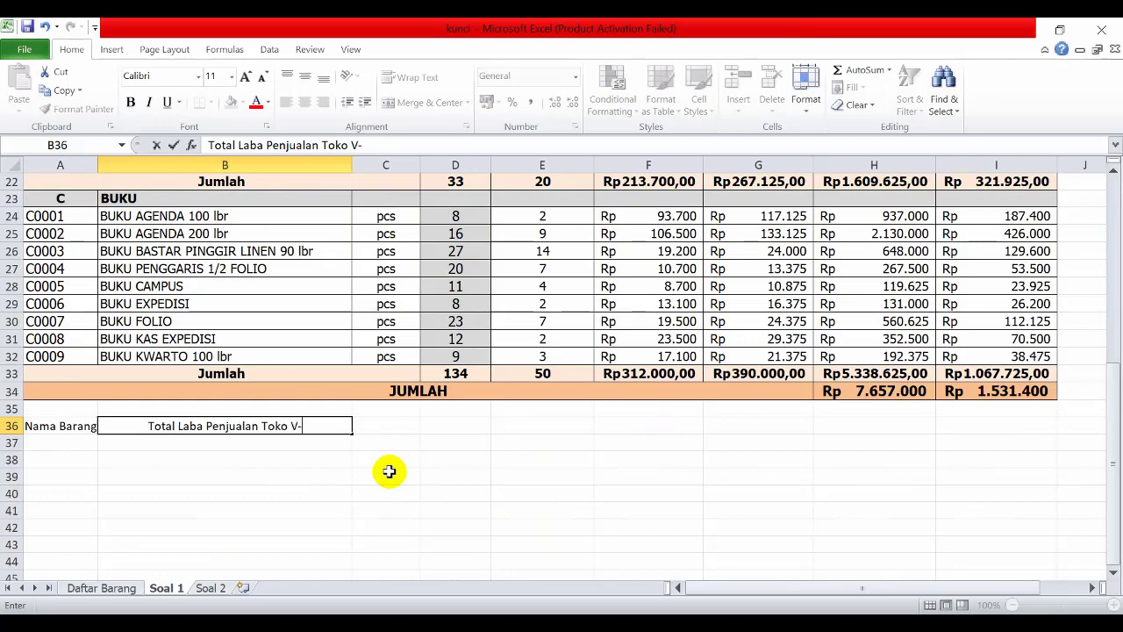
Step: List the item groups Amplop, Ballpoin and Buku in A37:A39 under Nama Barang
left_click(69, 442)
scroll(187, 430, "up", 7)
scroll(200, 436, "down", 11)
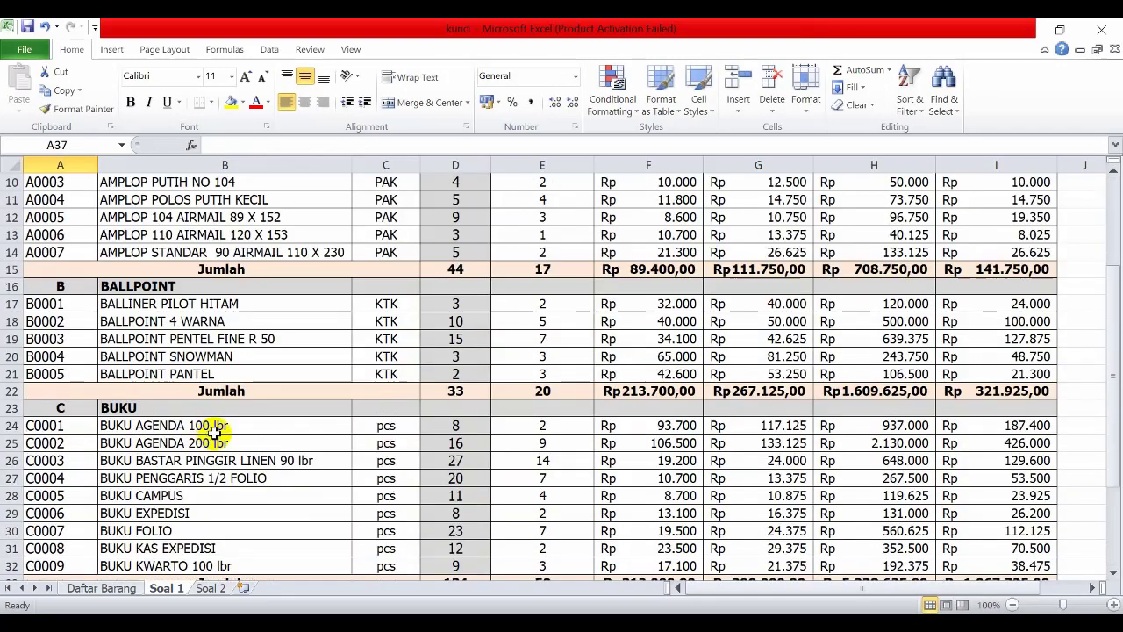
scroll(215, 440, "up", 2)
type("Am")
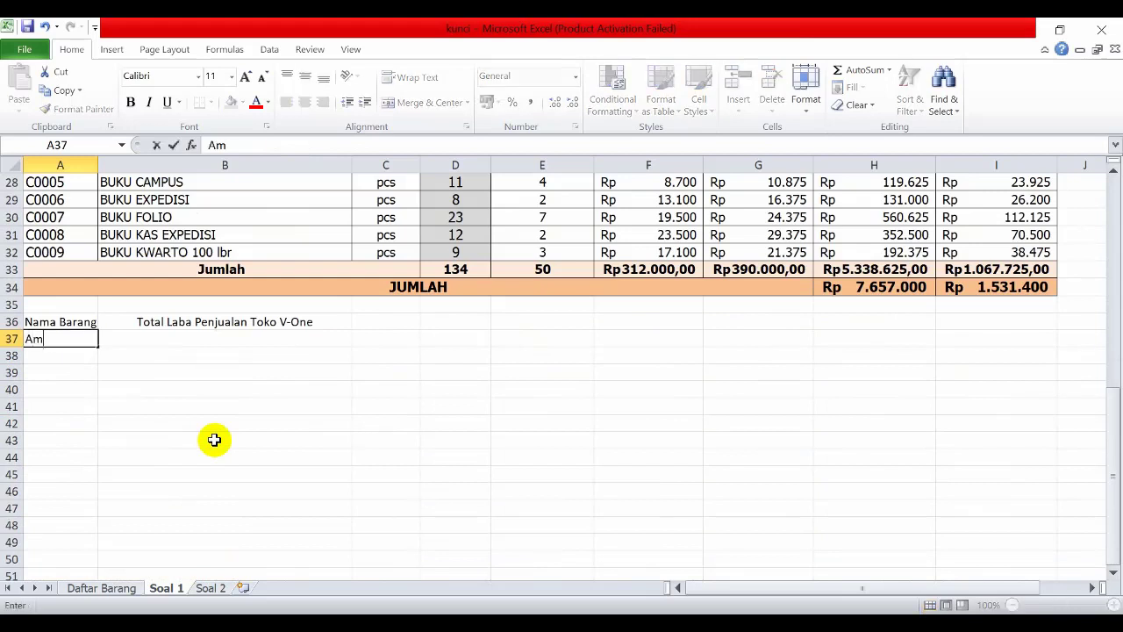
type("plop")
key("Return")
type("Ballpoin")
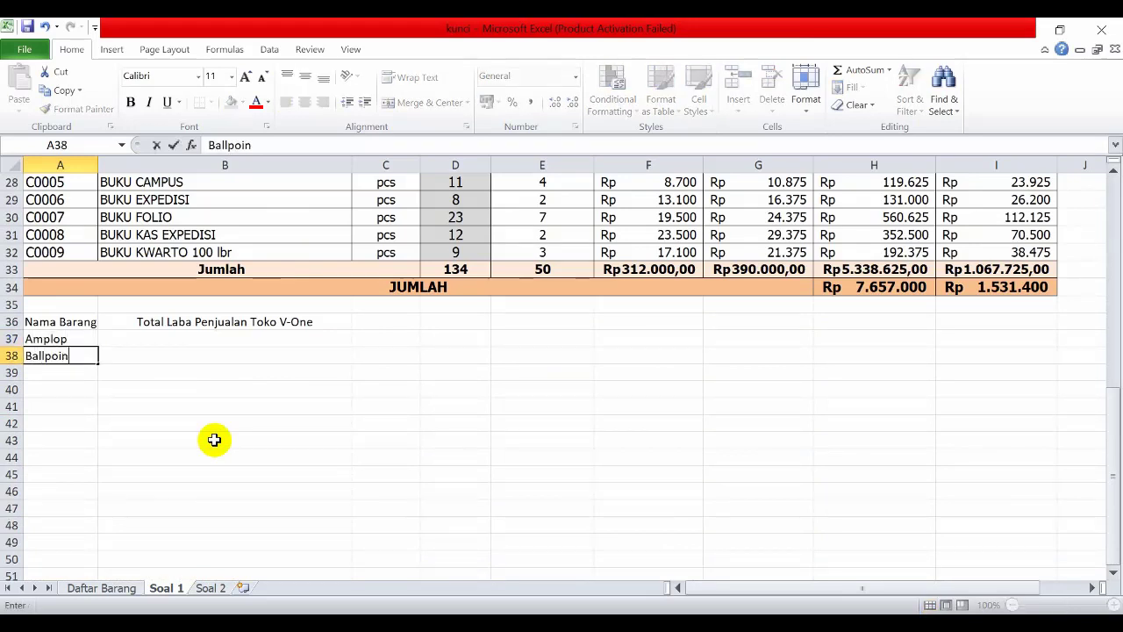
key("Return")
scroll(214, 439, "up", 9)
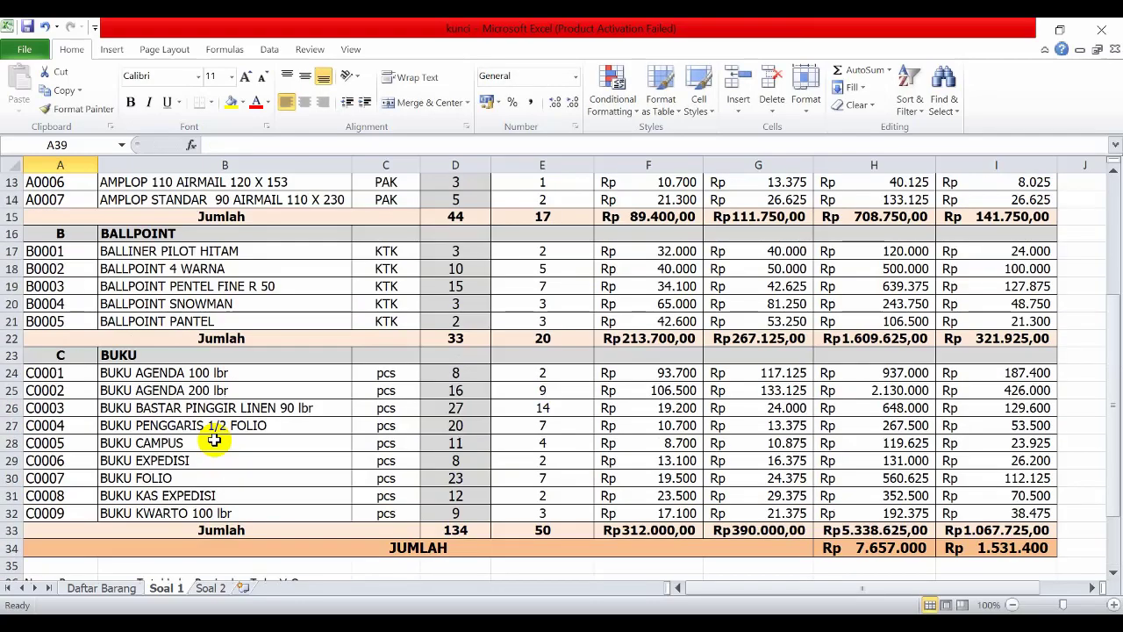
scroll(214, 440, "down", 5)
scroll(215, 440, "down", 3)
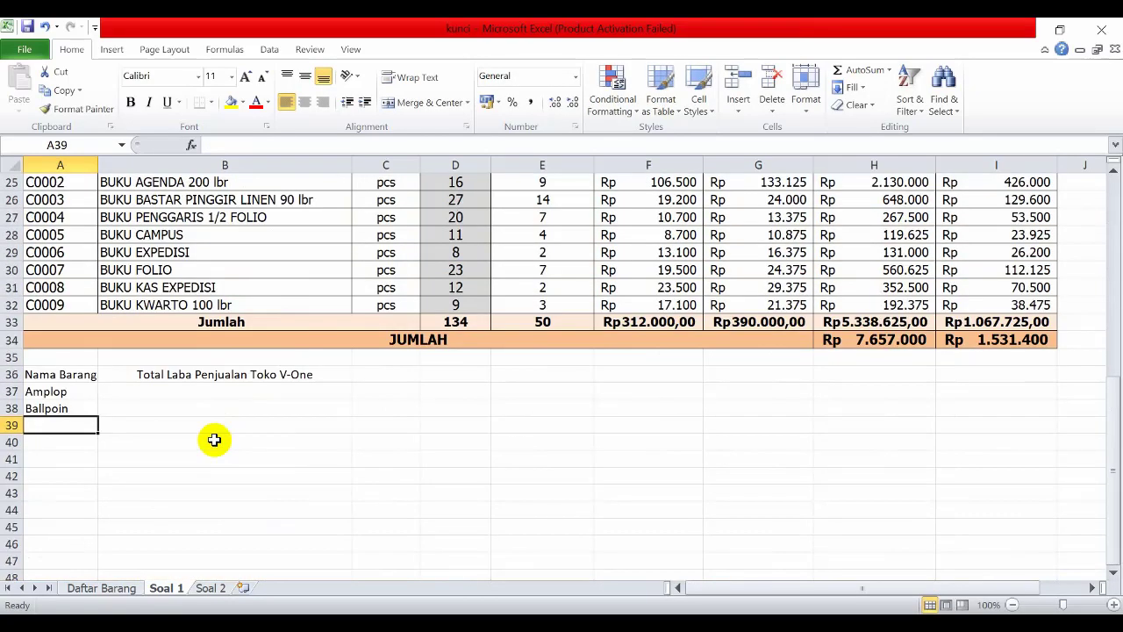
type("Buku")
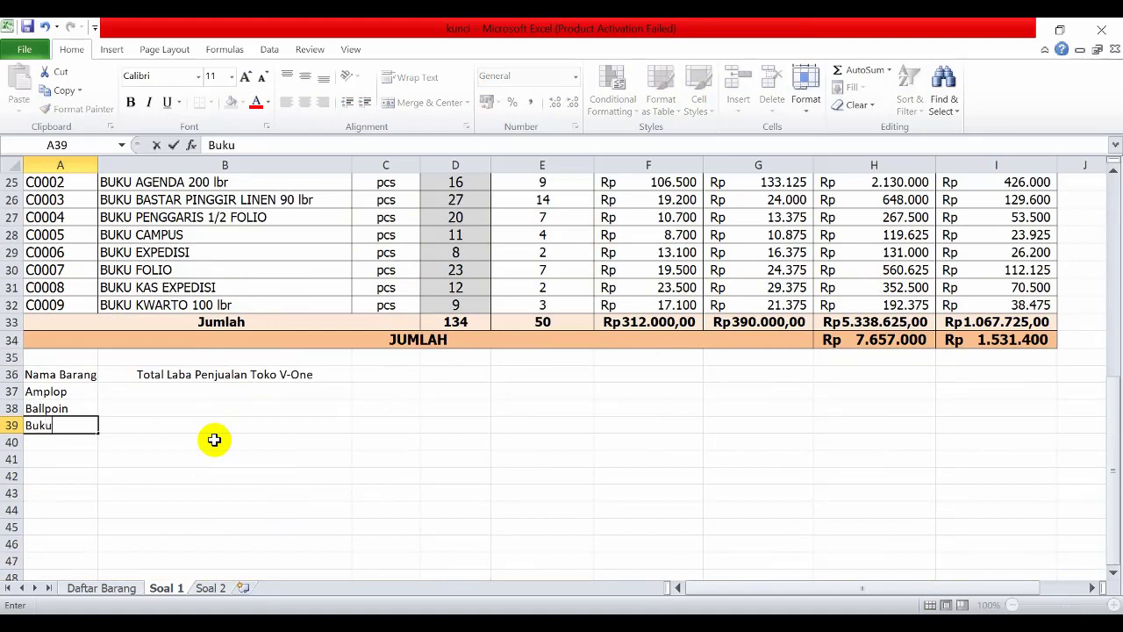
key("Tab")
Step: Enter =I15 in B37 to link Amplop to its group's Laba total
key("Up")
key("Up")
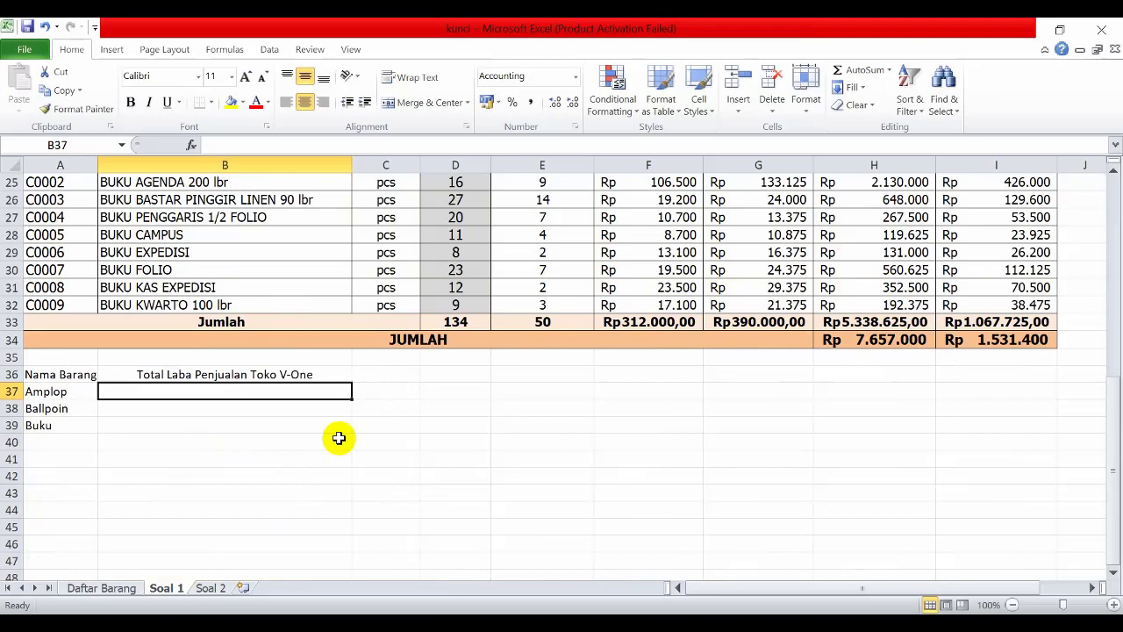
type("=")
scroll(534, 434, "up", 3)
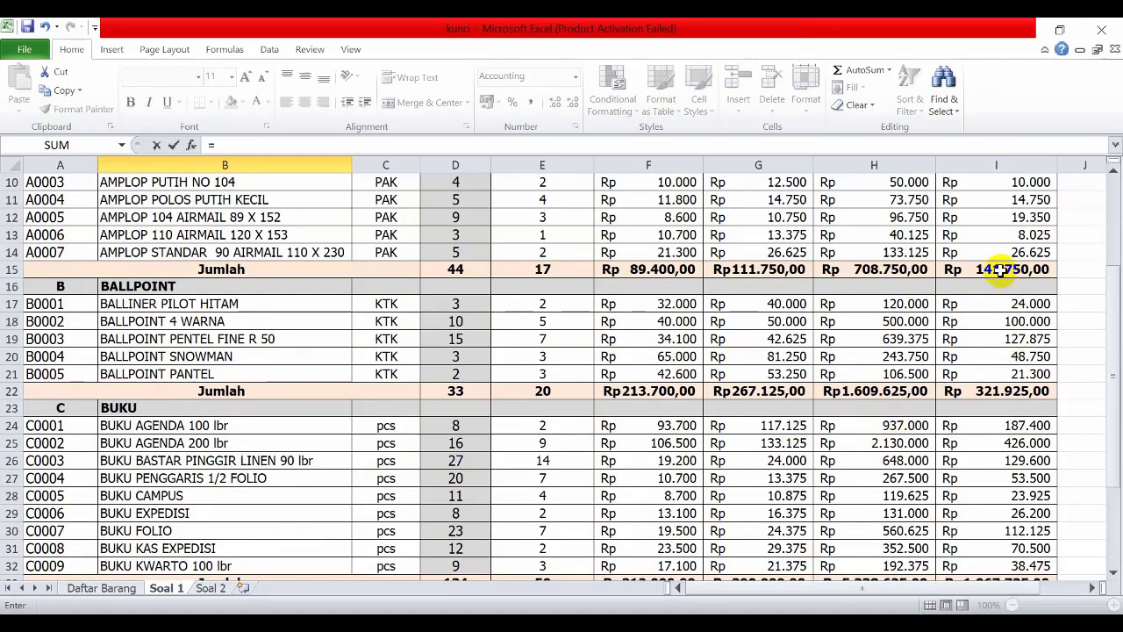
scroll(1000, 271, "down", 3)
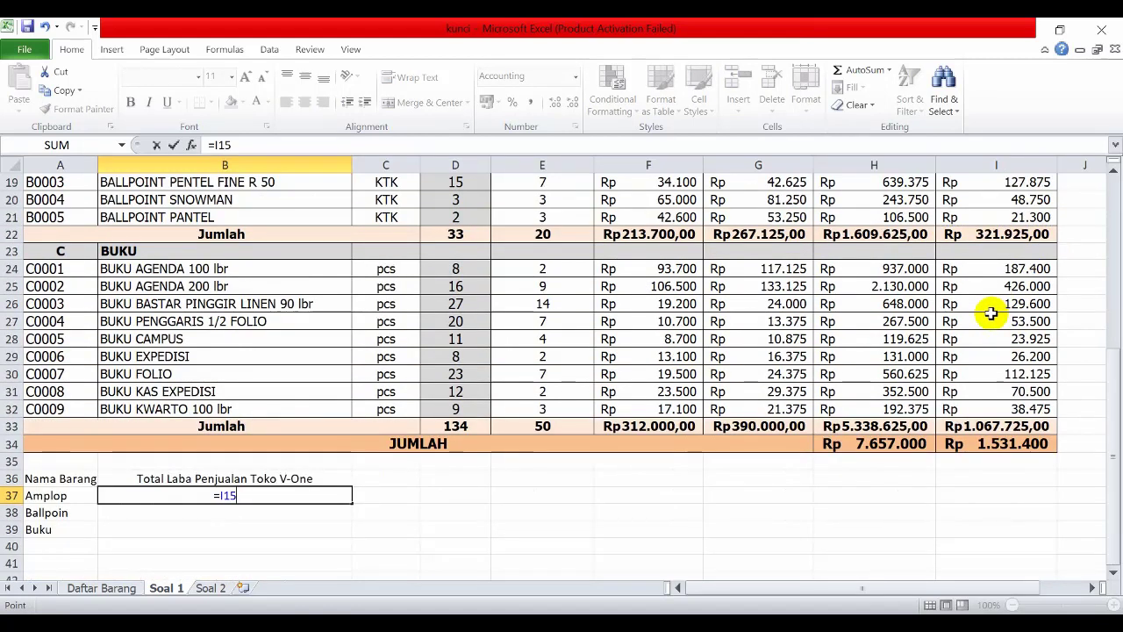
Step: Fill the Total Laba Penjualan cells for Amplop, Ballpoin and Buku with references to profit subtotals I15, I22 and I33
key("Return")
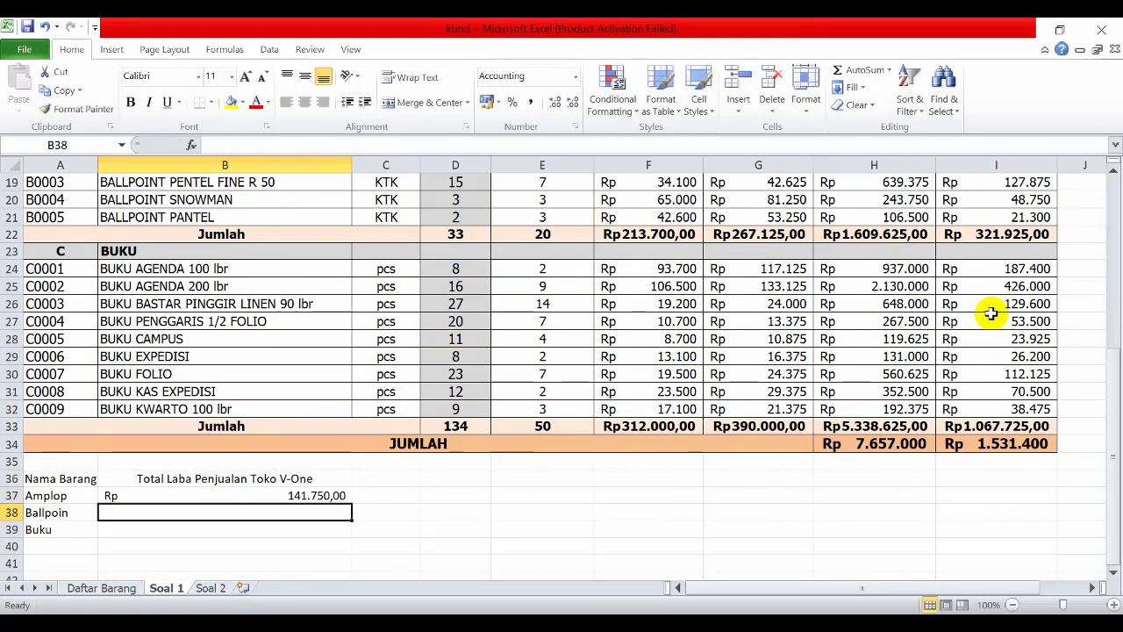
type("=")
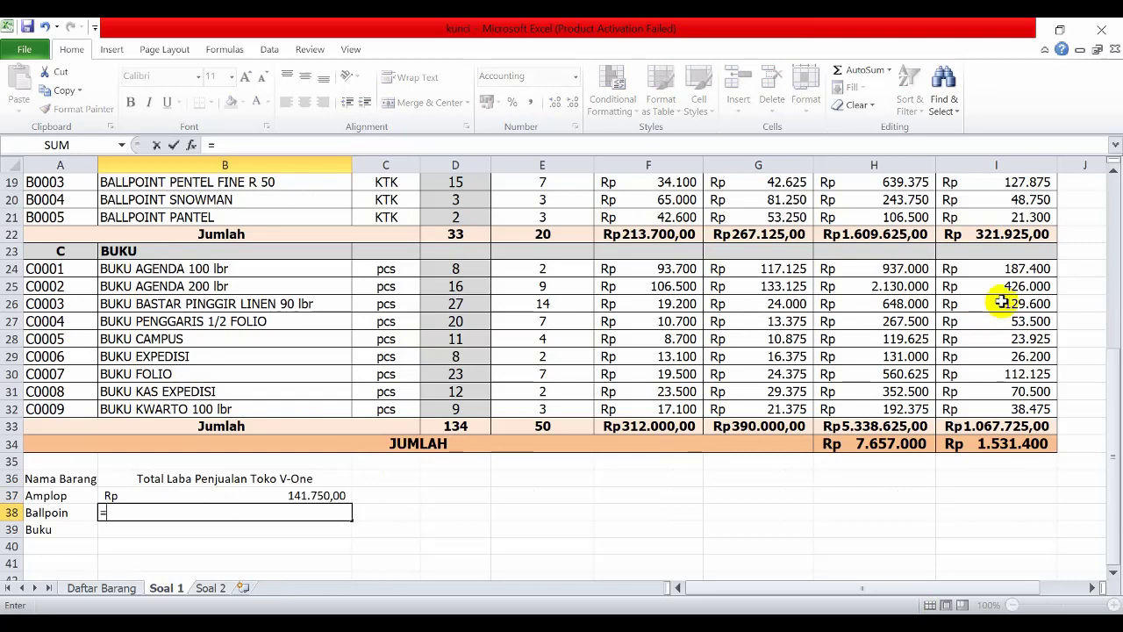
left_click(1020, 234)
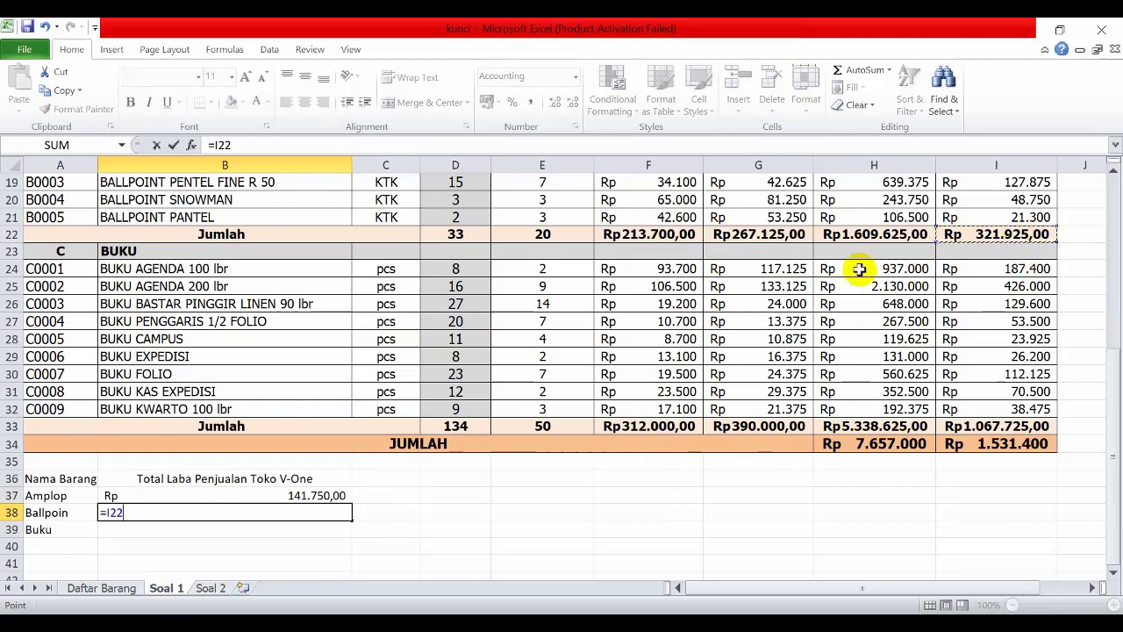
key("Return")
type("=")
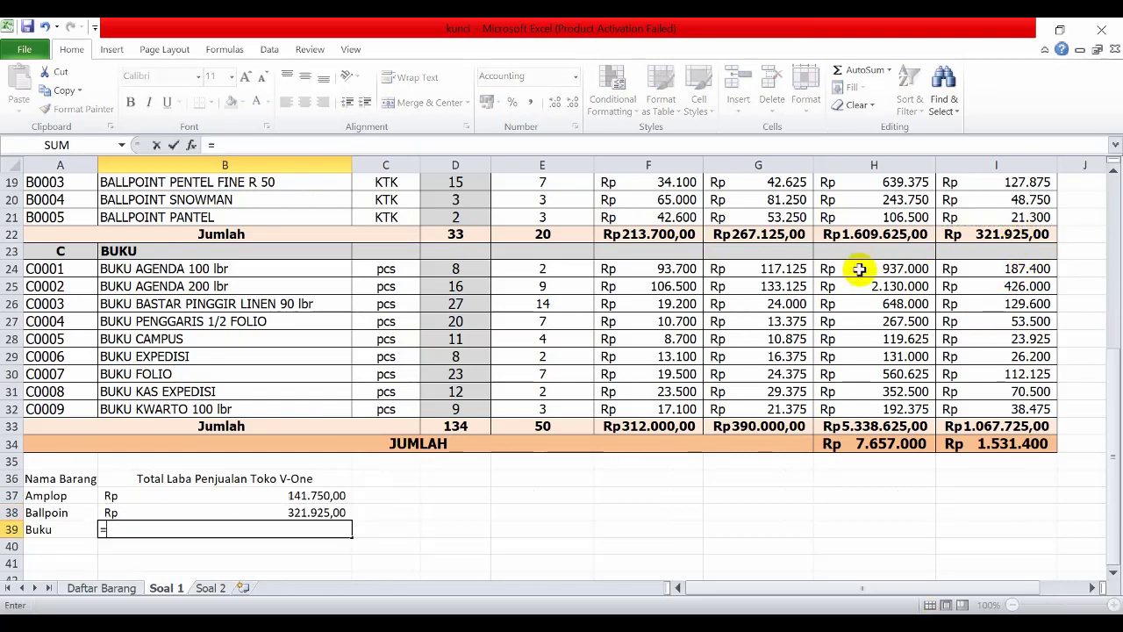
left_click(980, 424)
key("Return")
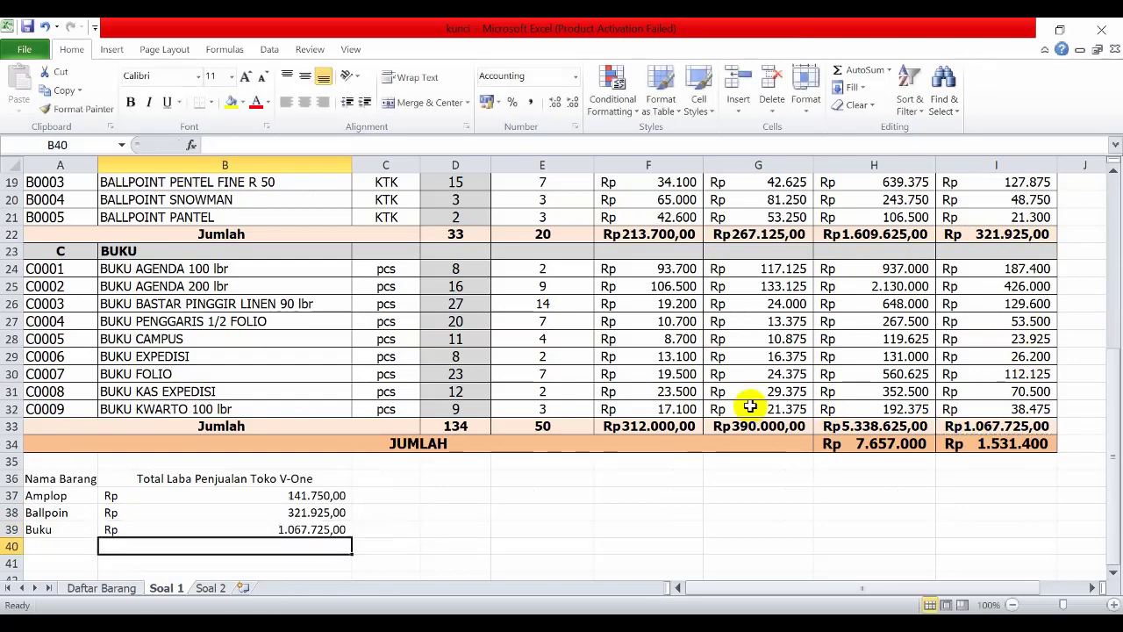
Step: Insert a 2-D clustered column chart from the profit summary in A36:B39
scroll(762, 406, "down", 2)
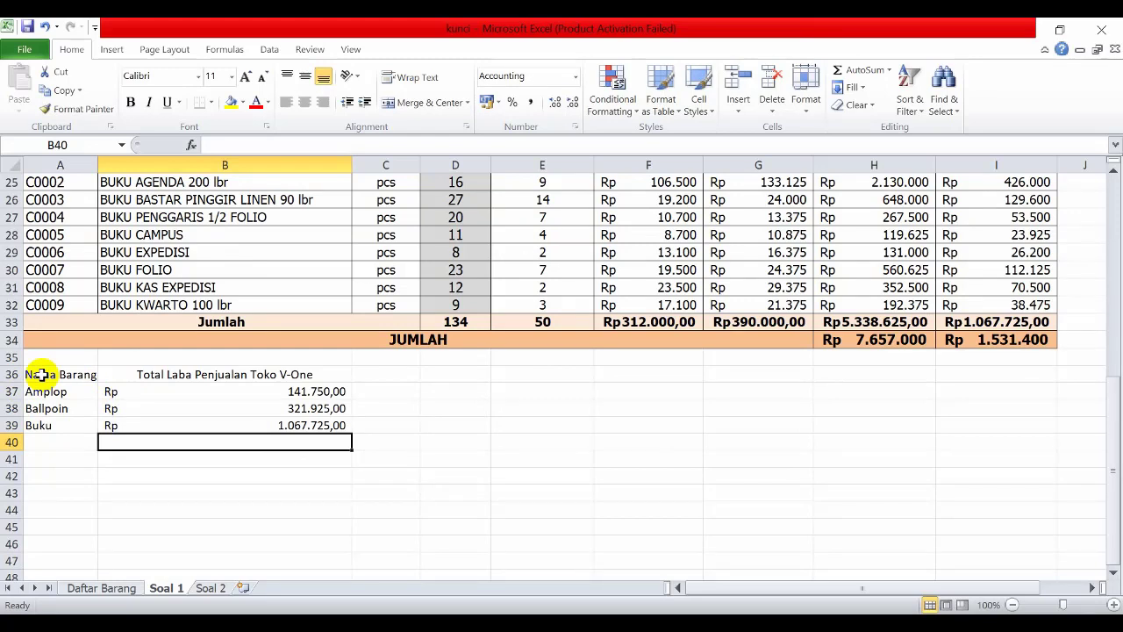
left_click_drag(37, 375, 145, 428)
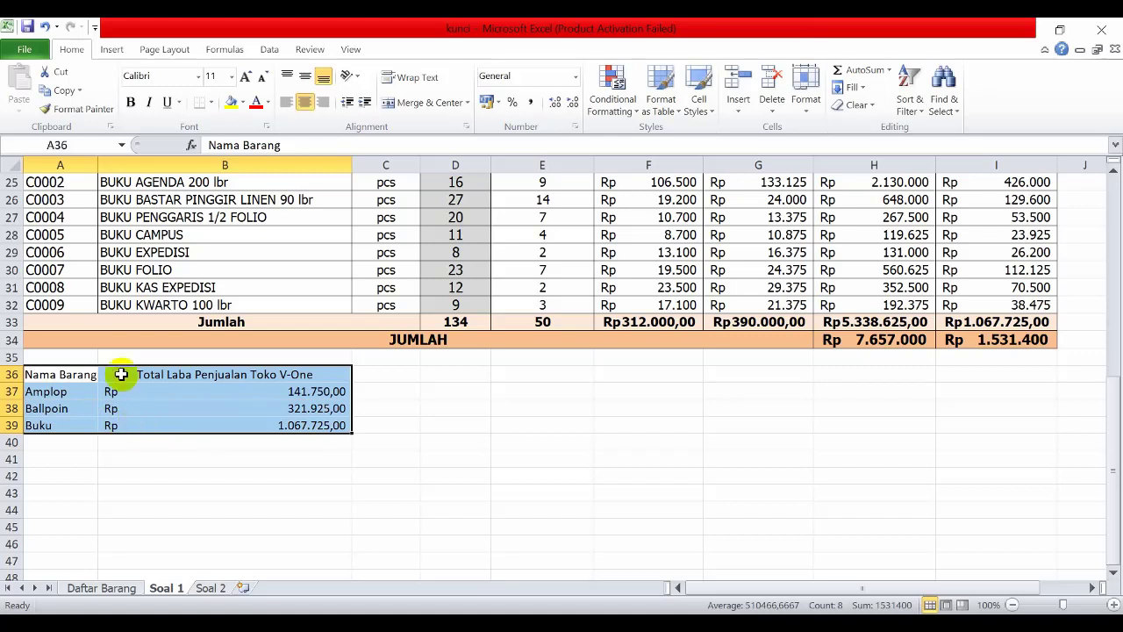
left_click(112, 50)
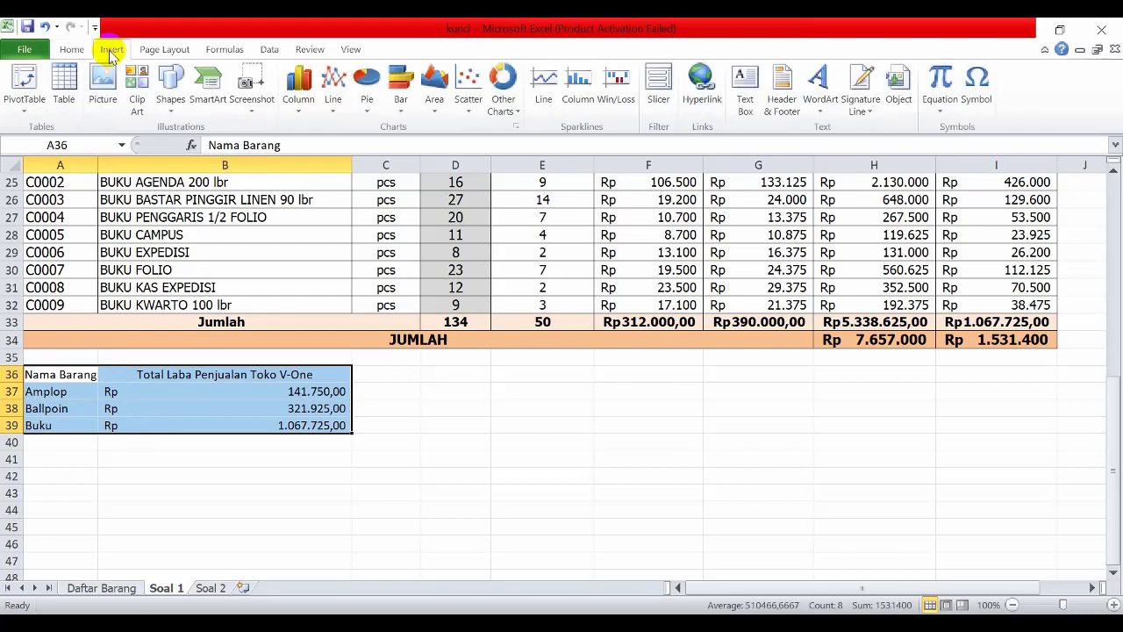
left_click(307, 94)
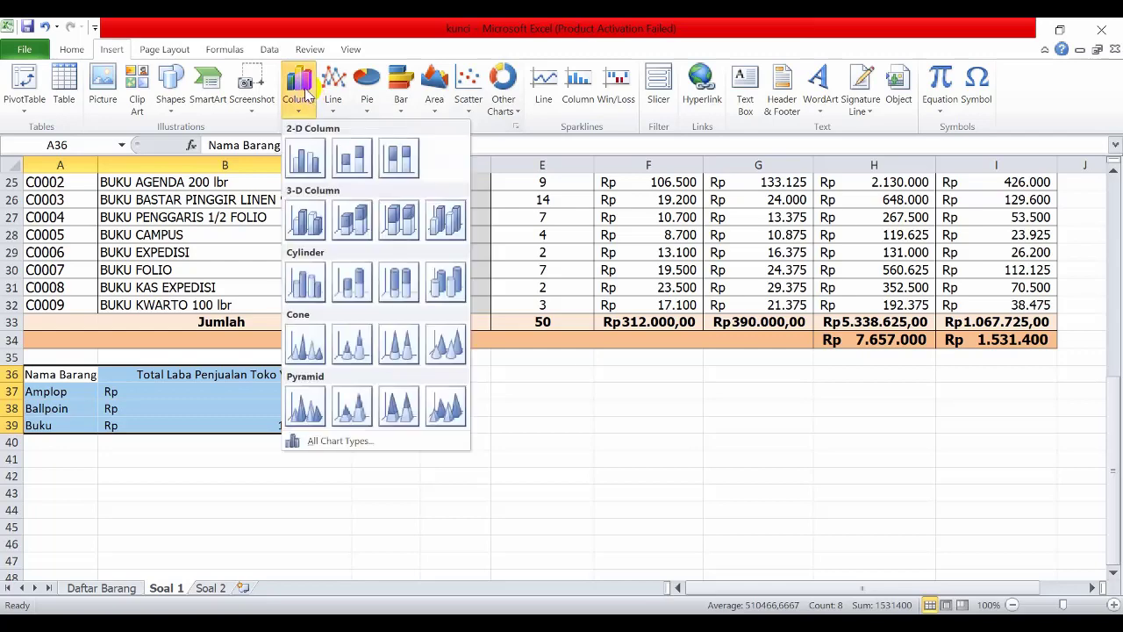
left_click(305, 160)
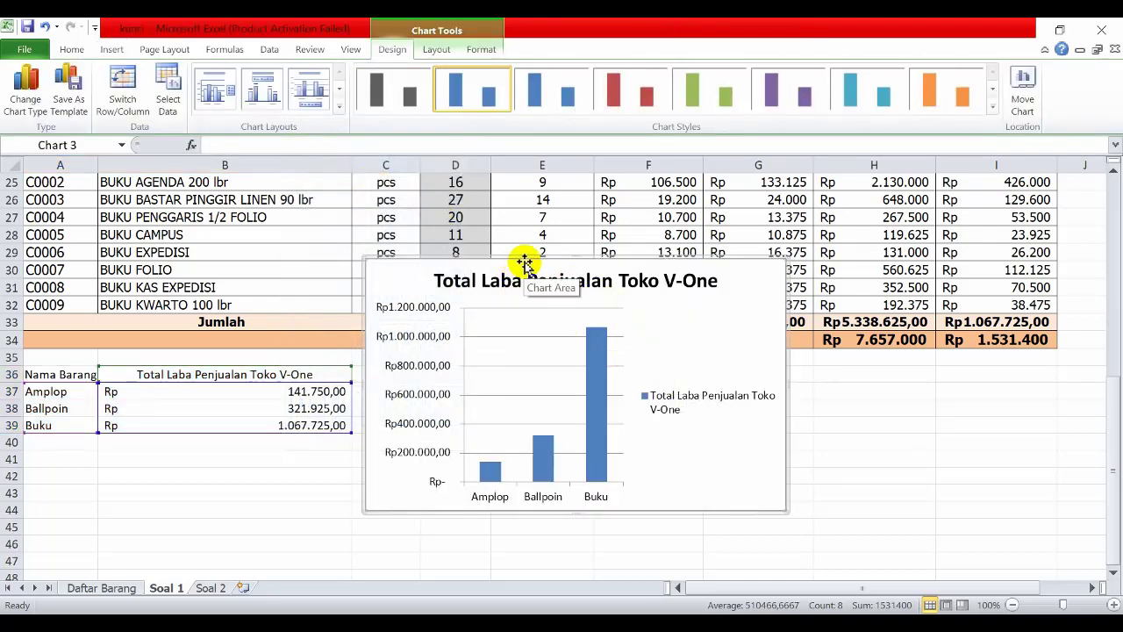
Step: Place the column chart directly below the summary table and narrow it to end within column C
left_click_drag(521, 261, 183, 450)
scroll(381, 403, "down", 3)
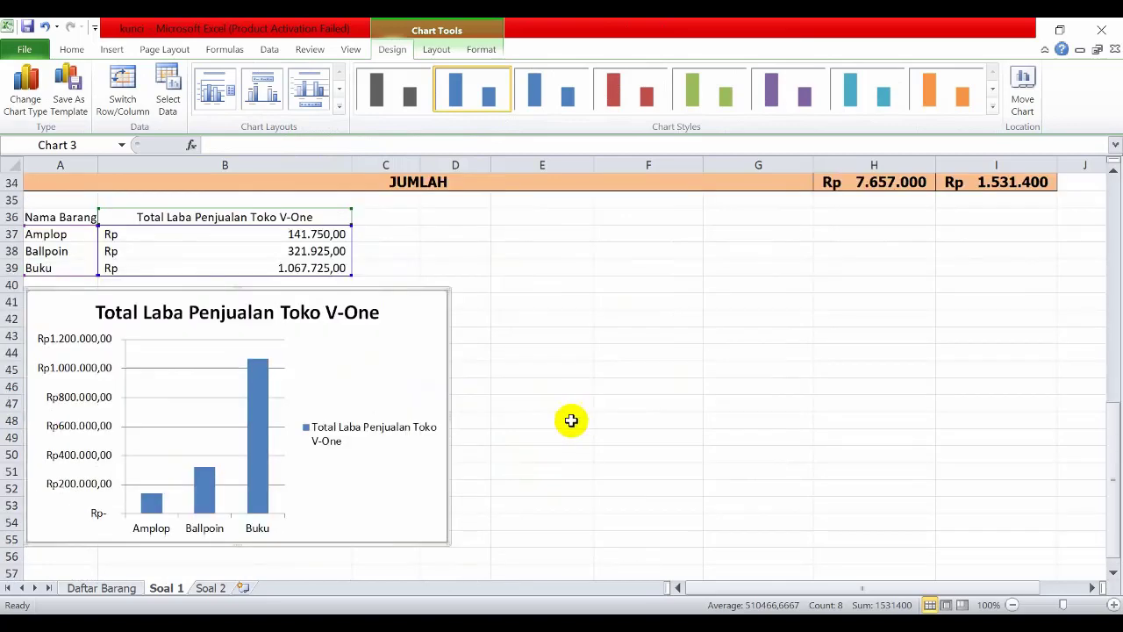
left_click_drag(448, 419, 398, 425)
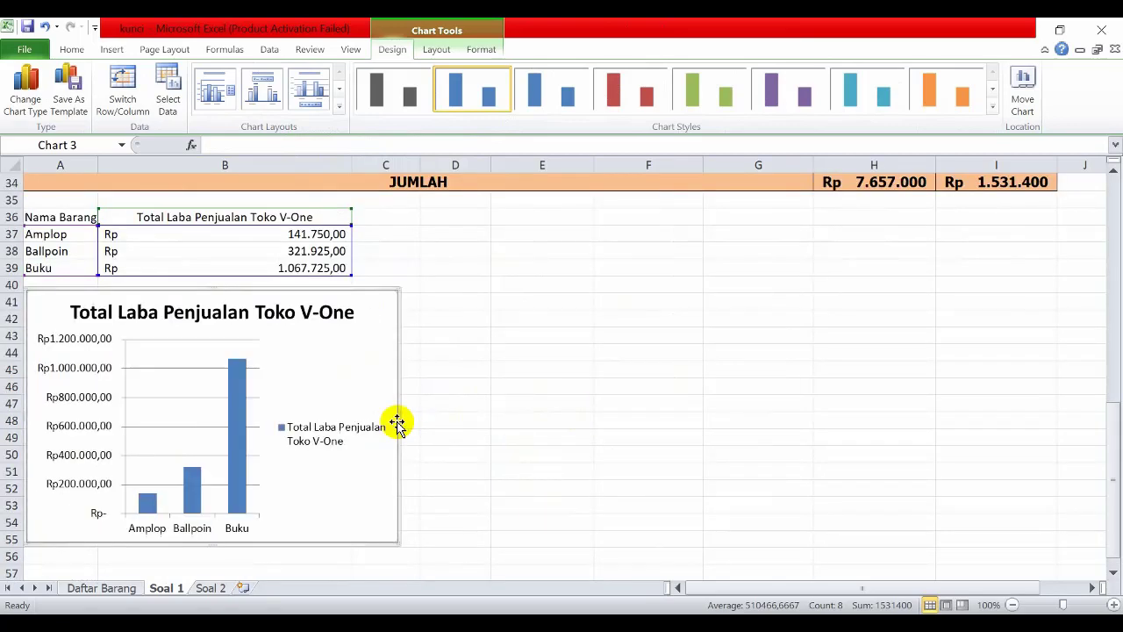
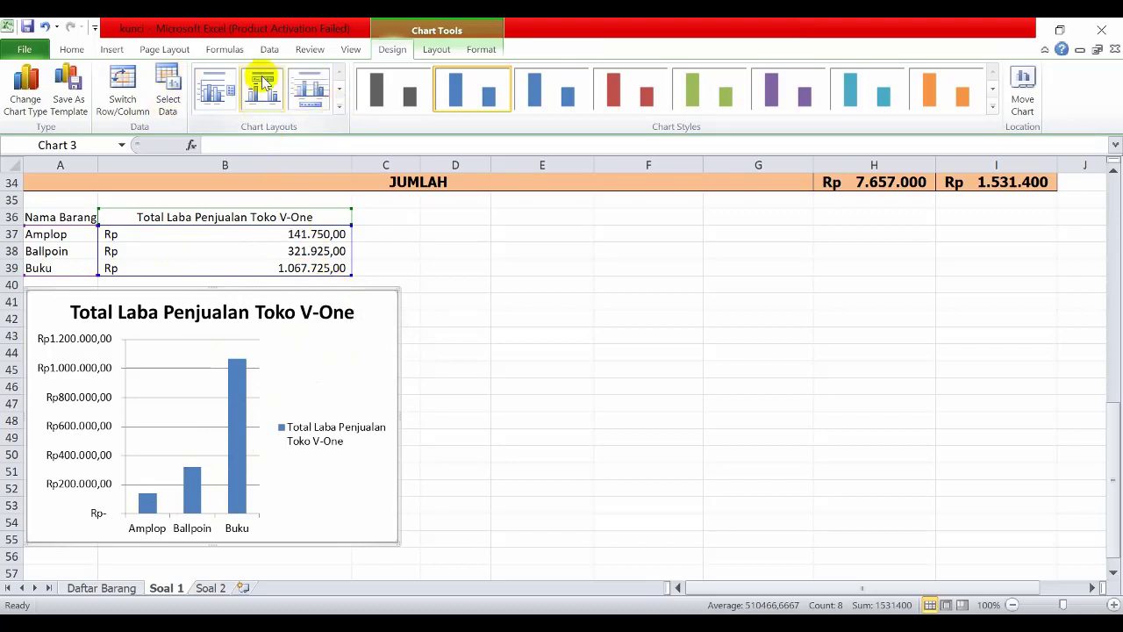
left_click(340, 107)
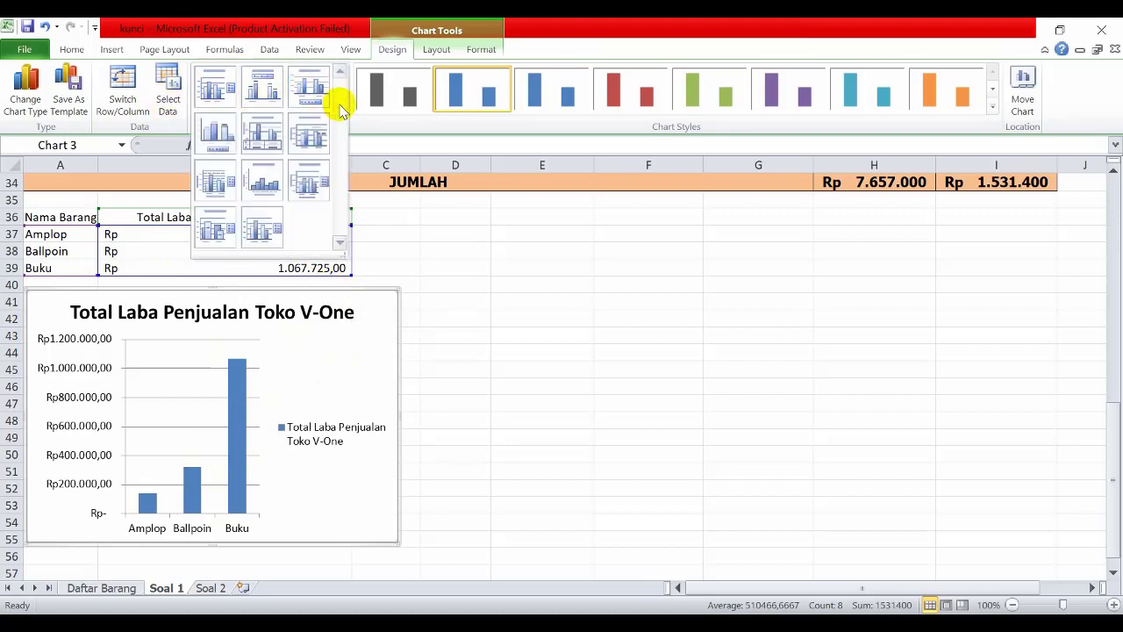
left_click(267, 177)
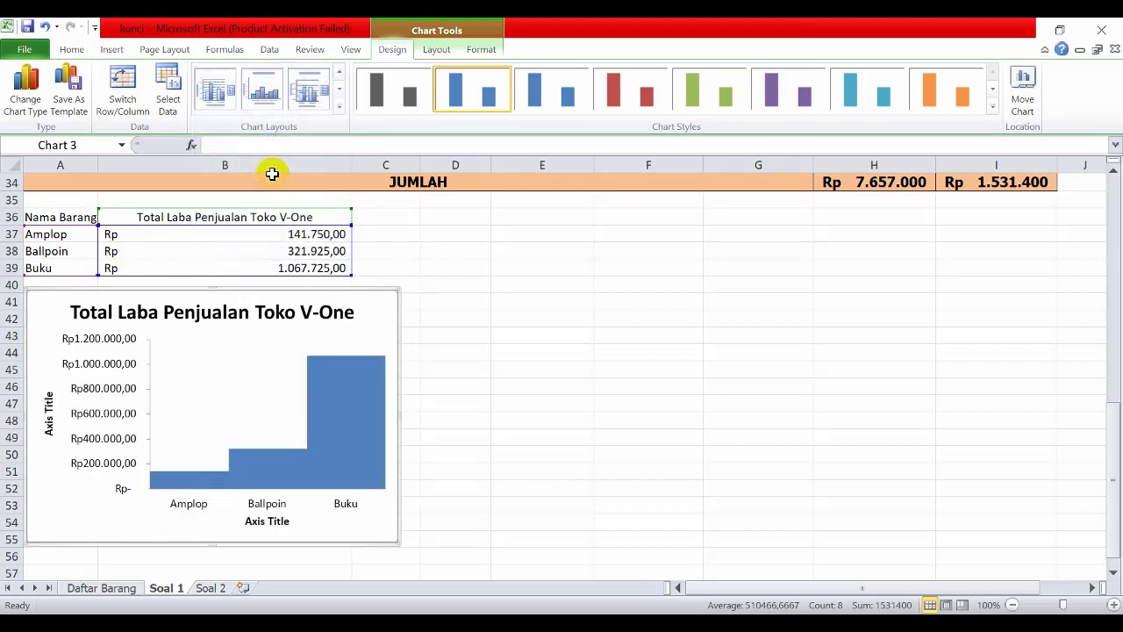
left_click(340, 106)
left_click(221, 91)
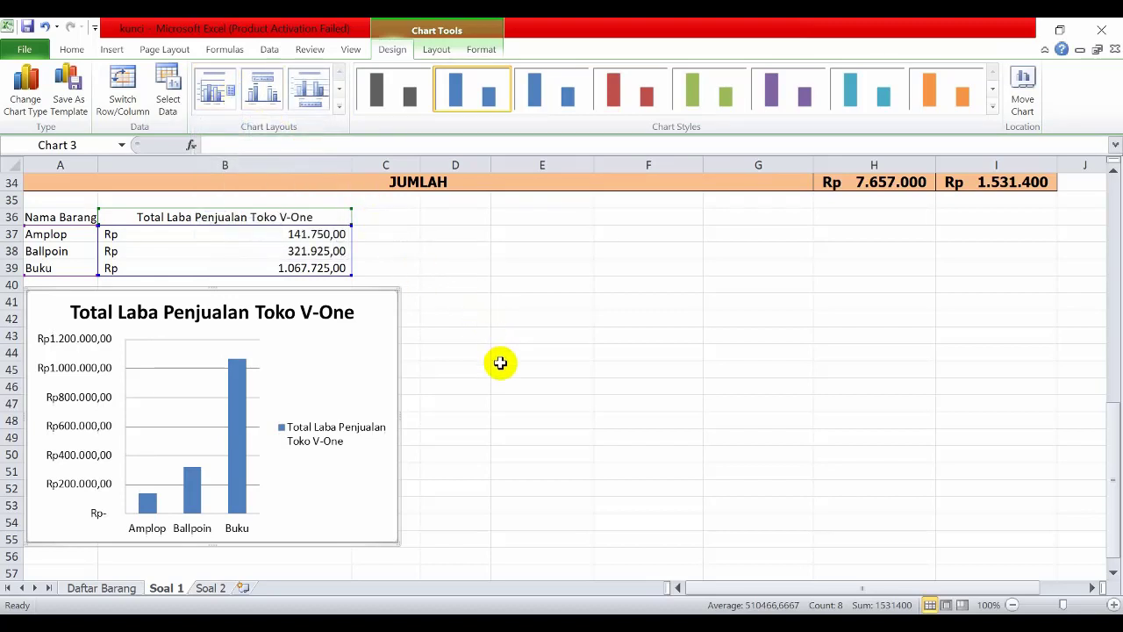
Step: Insert a basic 2-D pie chart from the profit summary in A36:B39
left_click(456, 387)
scroll(455, 391, "up", 2)
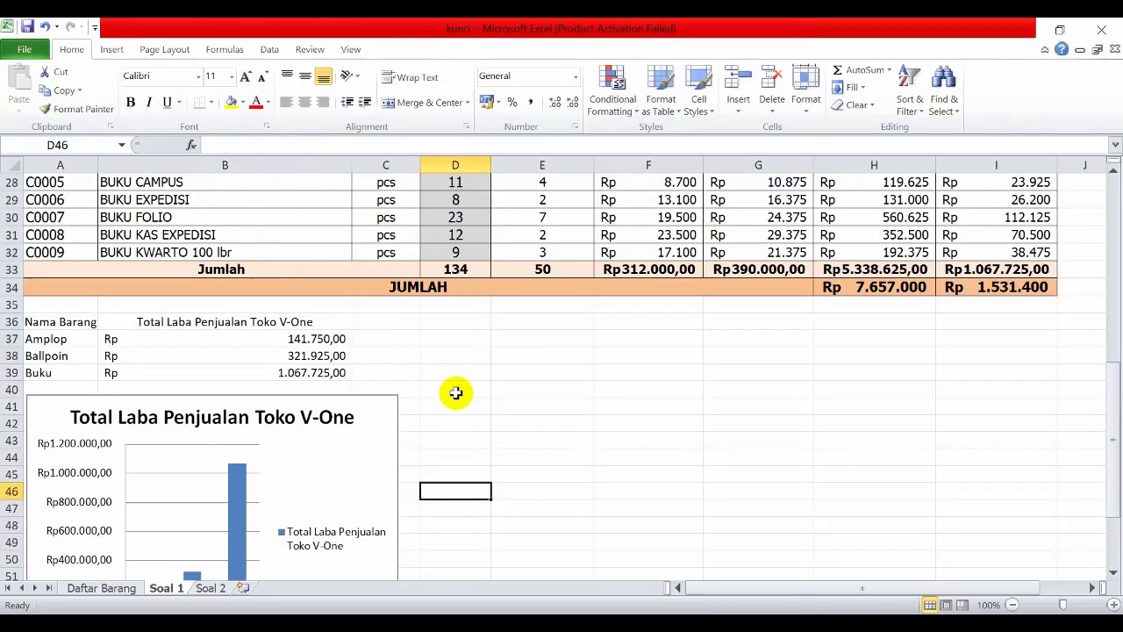
scroll(465, 394, "up", 1)
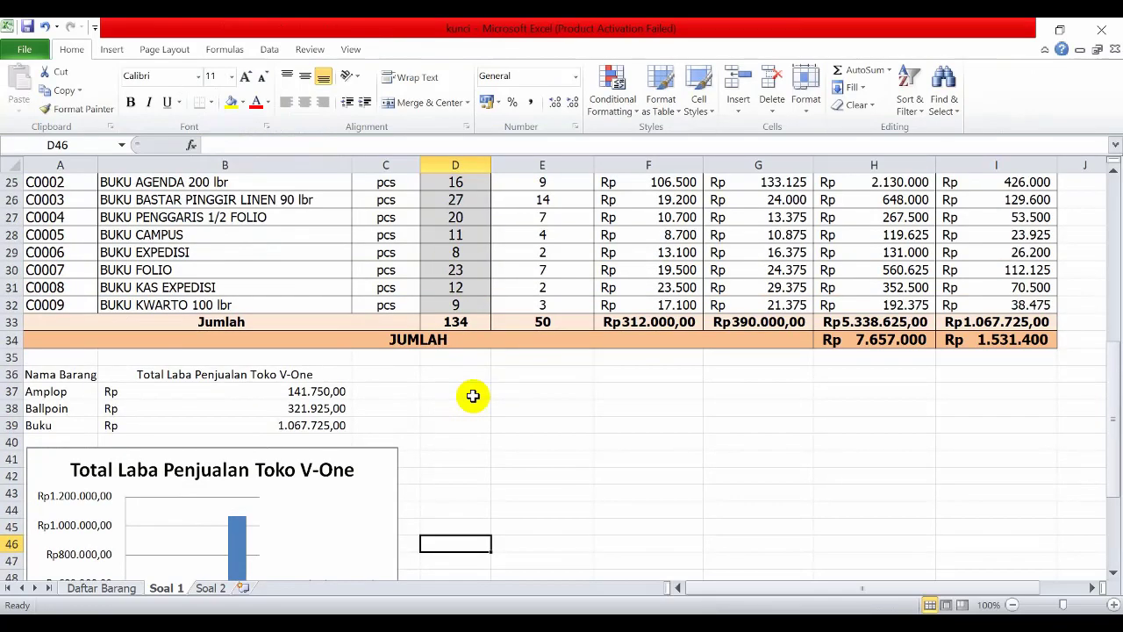
left_click(62, 376)
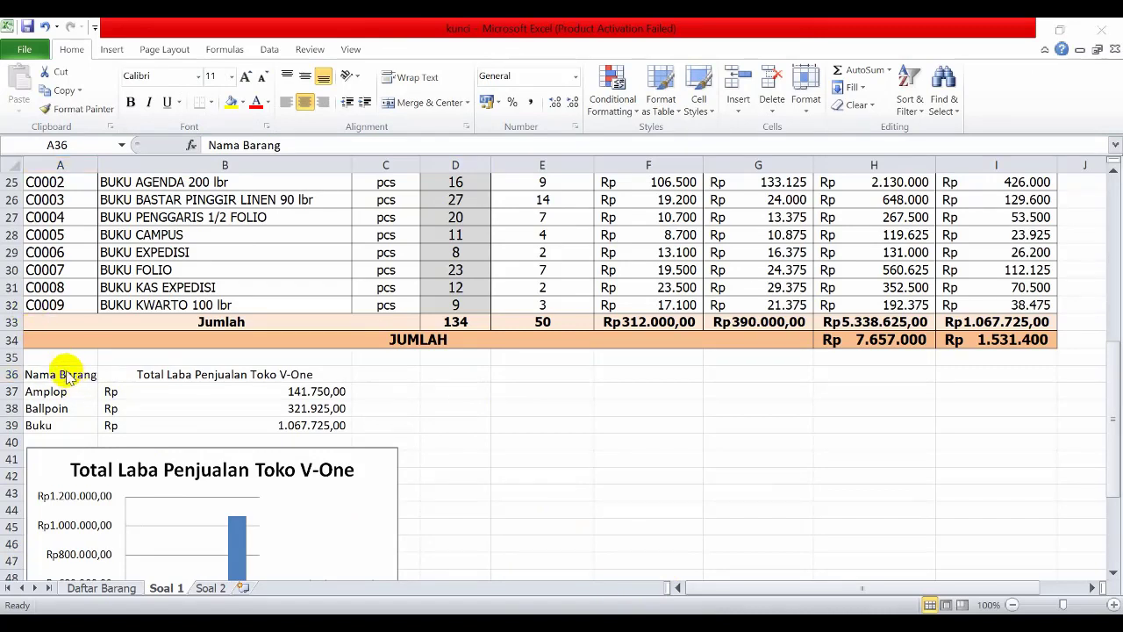
left_click(63, 373)
left_click_drag(52, 374, 223, 422)
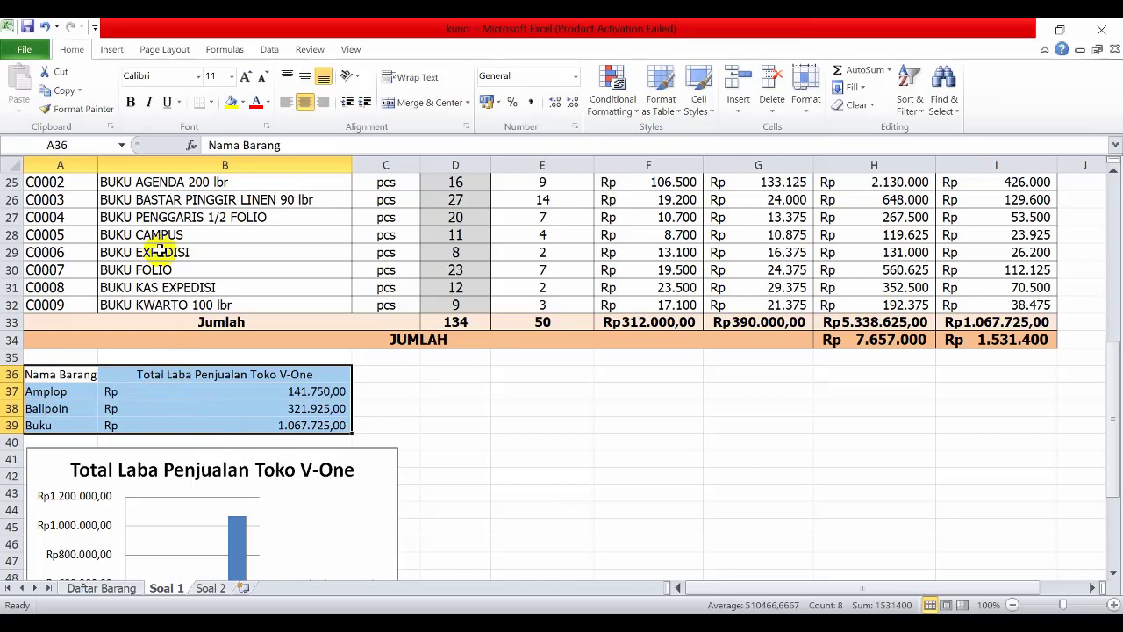
left_click(113, 51)
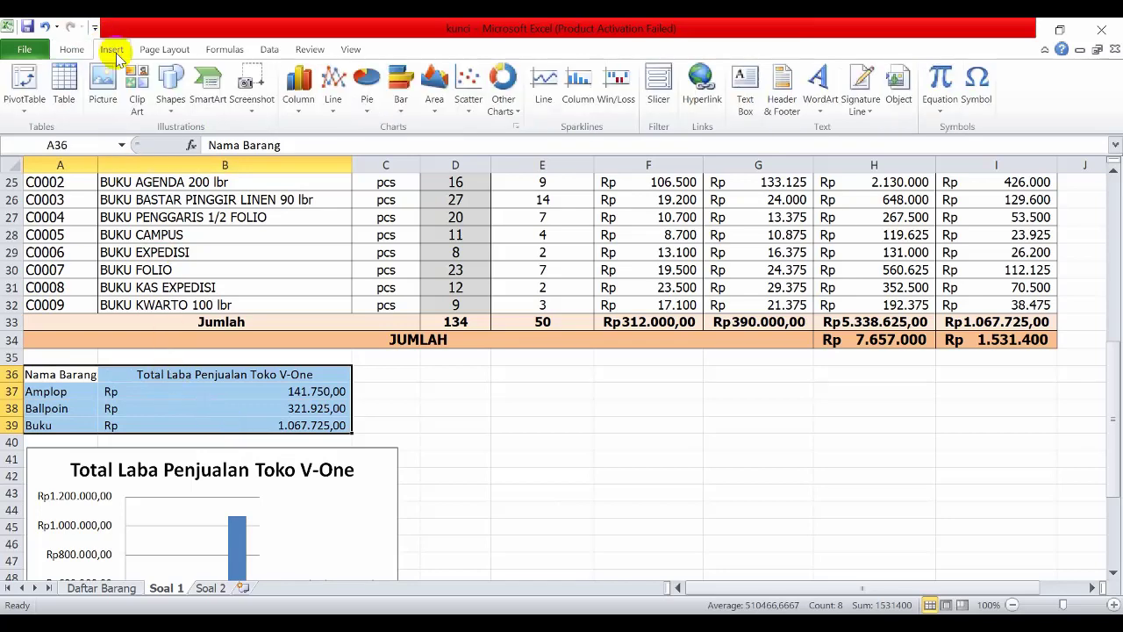
left_click(366, 101)
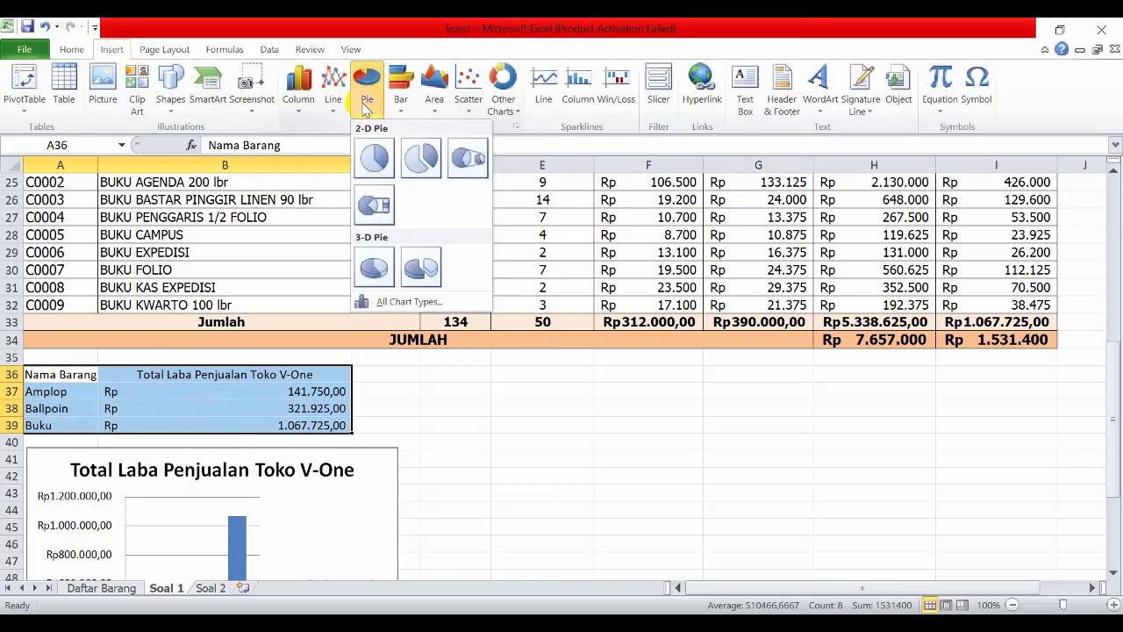
left_click(383, 167)
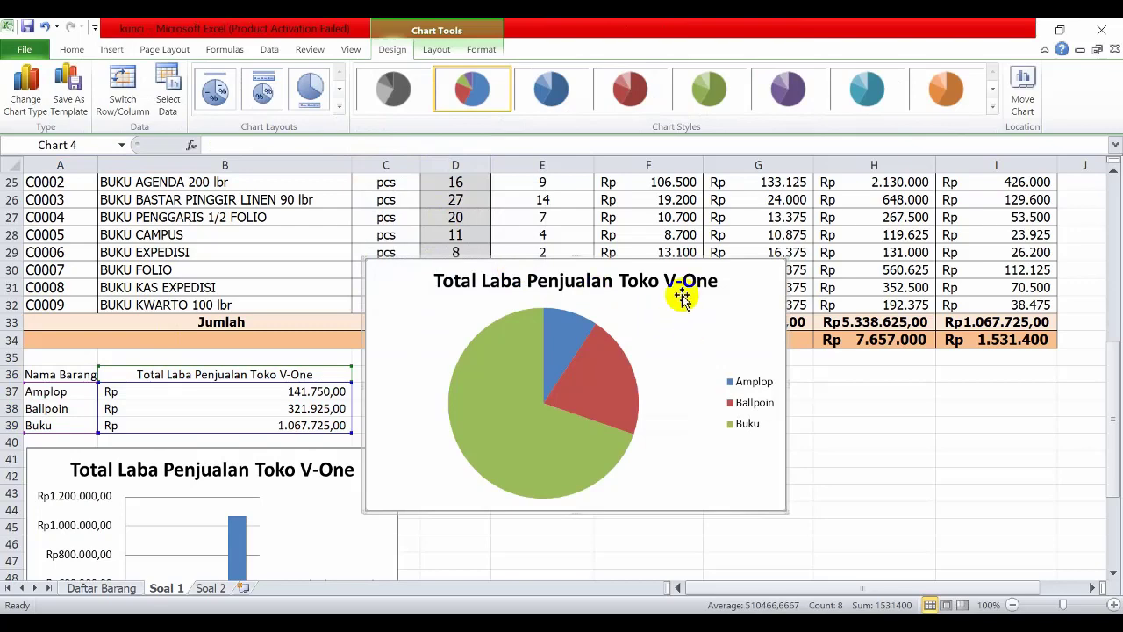
Step: Place the pie chart beside the column chart and give it the layout with percentages and a legend under the title
left_click_drag(538, 255, 577, 448)
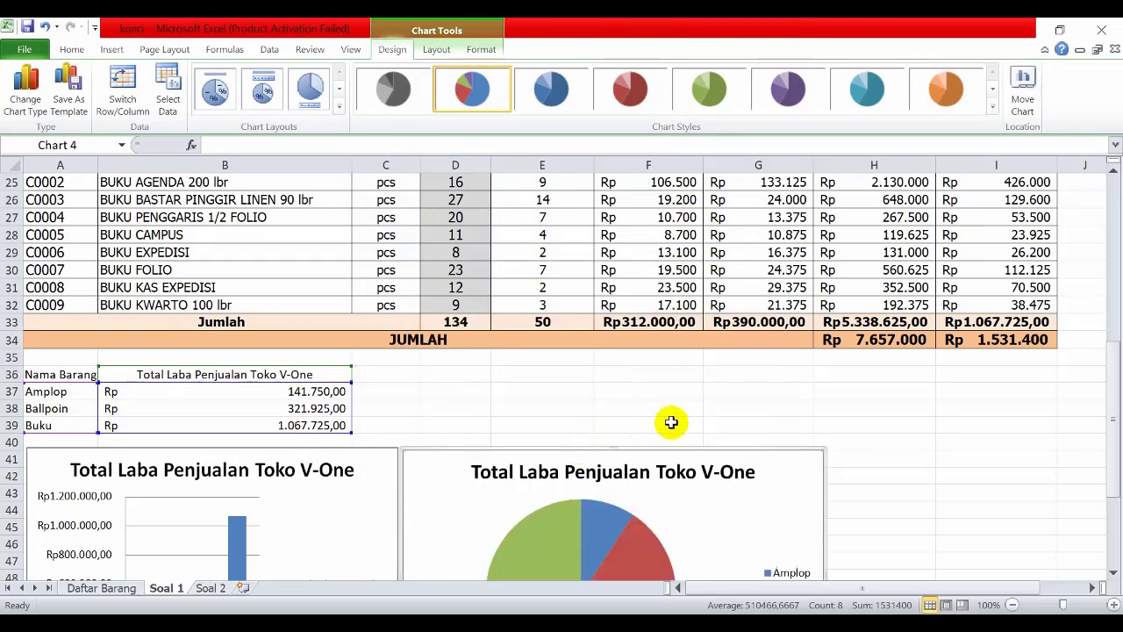
scroll(673, 421, "down", 3)
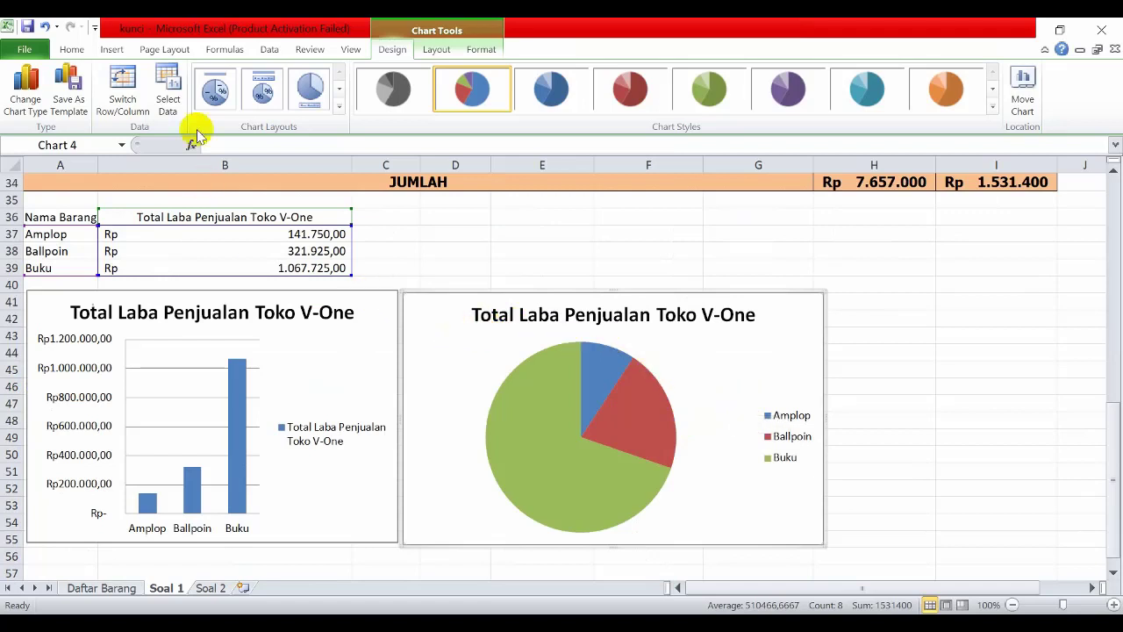
left_click(220, 89)
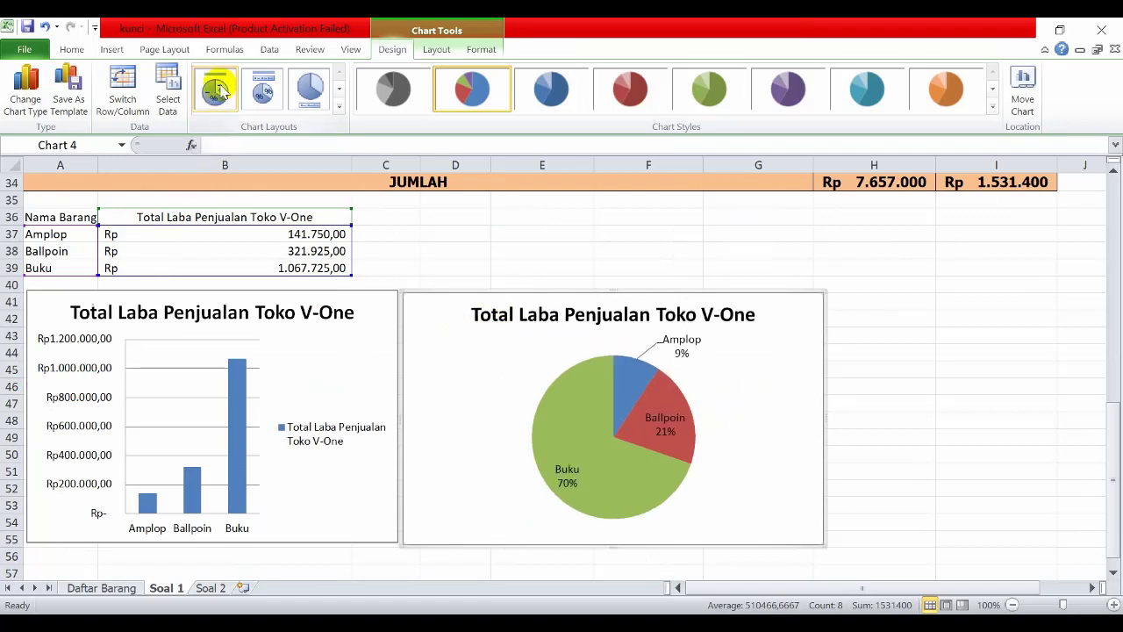
left_click(263, 91)
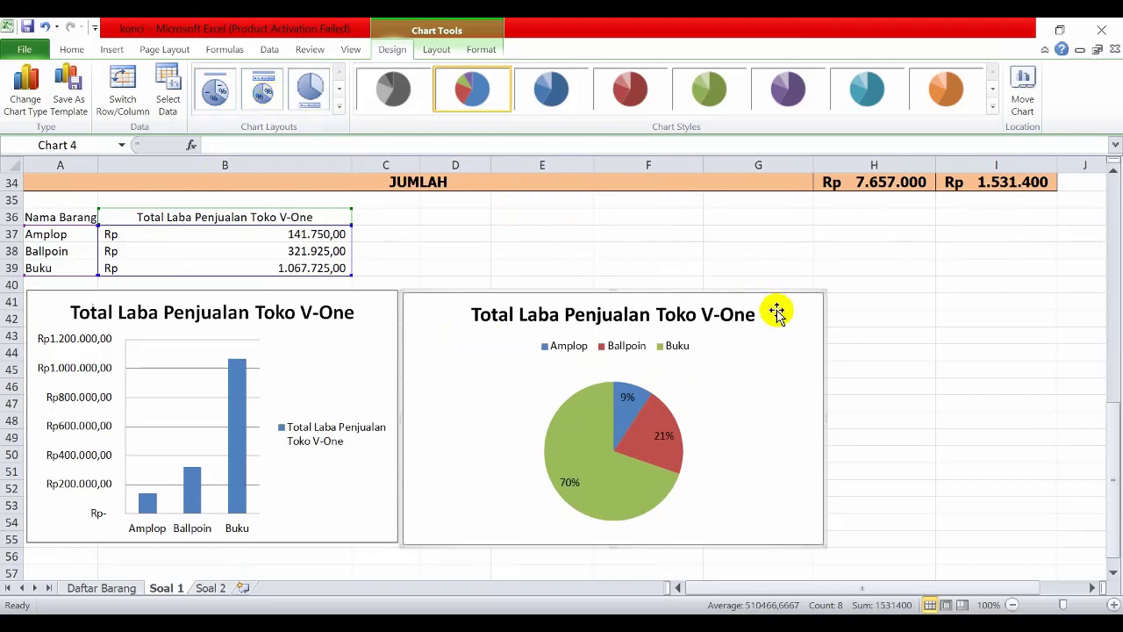
scroll(624, 324, "up", 2)
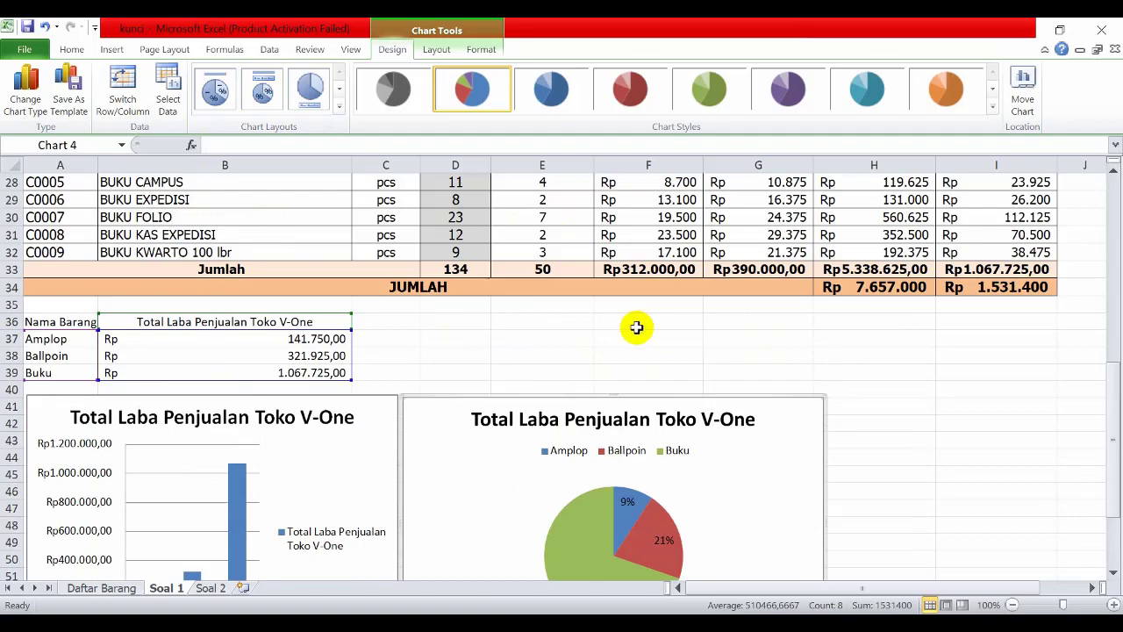
scroll(636, 327, "up", 8)
scroll(623, 386, "down", 5)
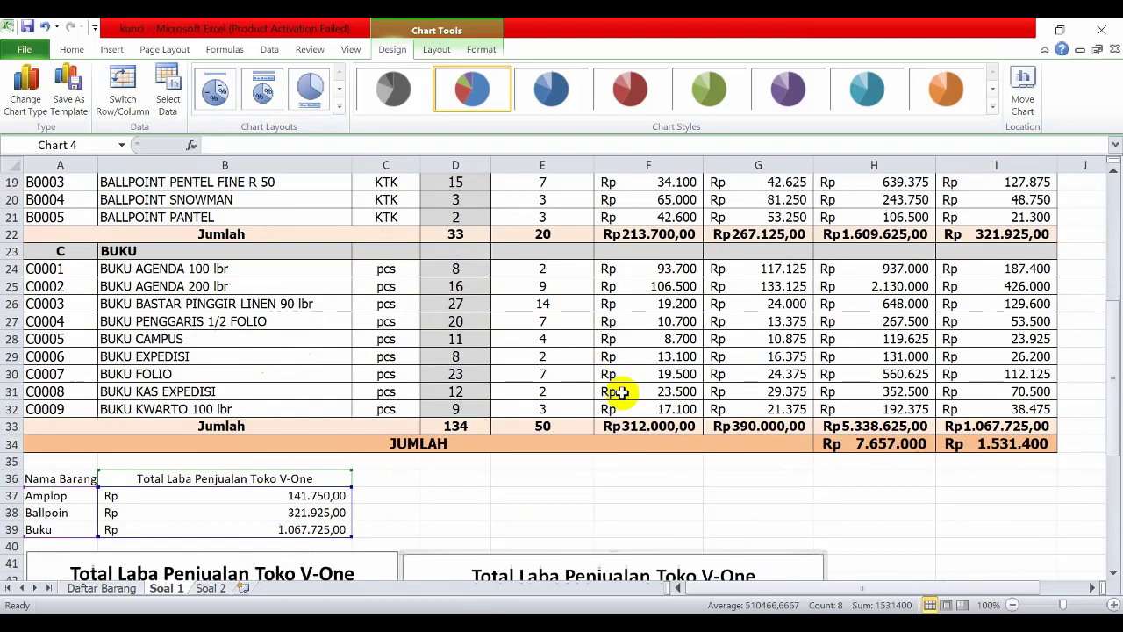
scroll(622, 392, "down", 4)
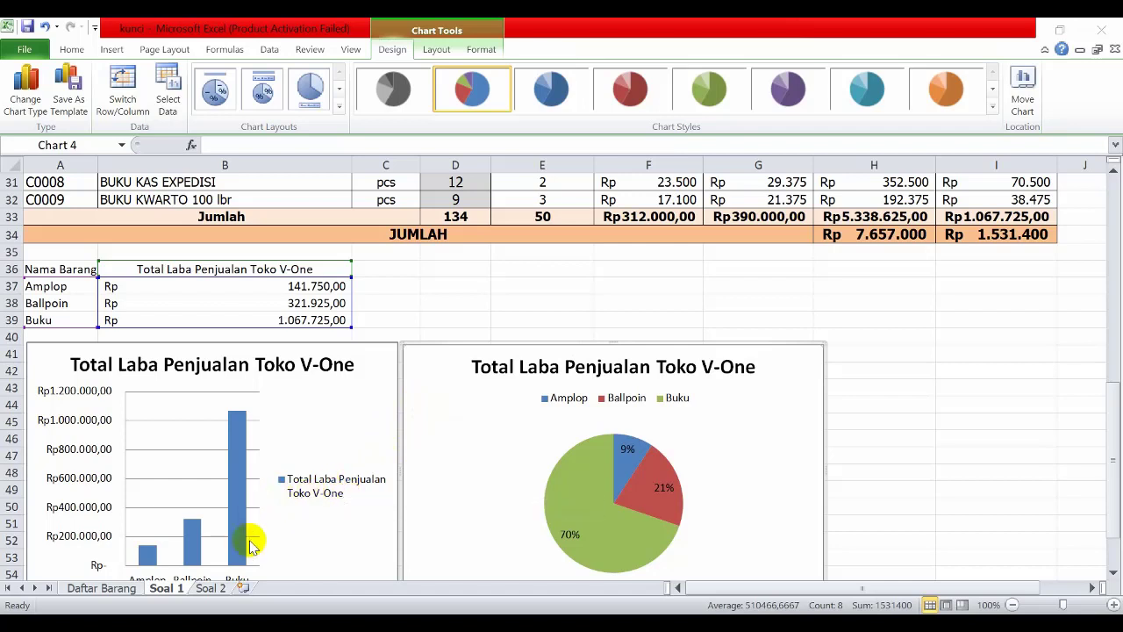
Step: Open the Soal 2 sheet, then switch to Soal Spreadsheet.pdf in Foxit Reader and examine the Soal 2 assignment table
left_click(209, 588)
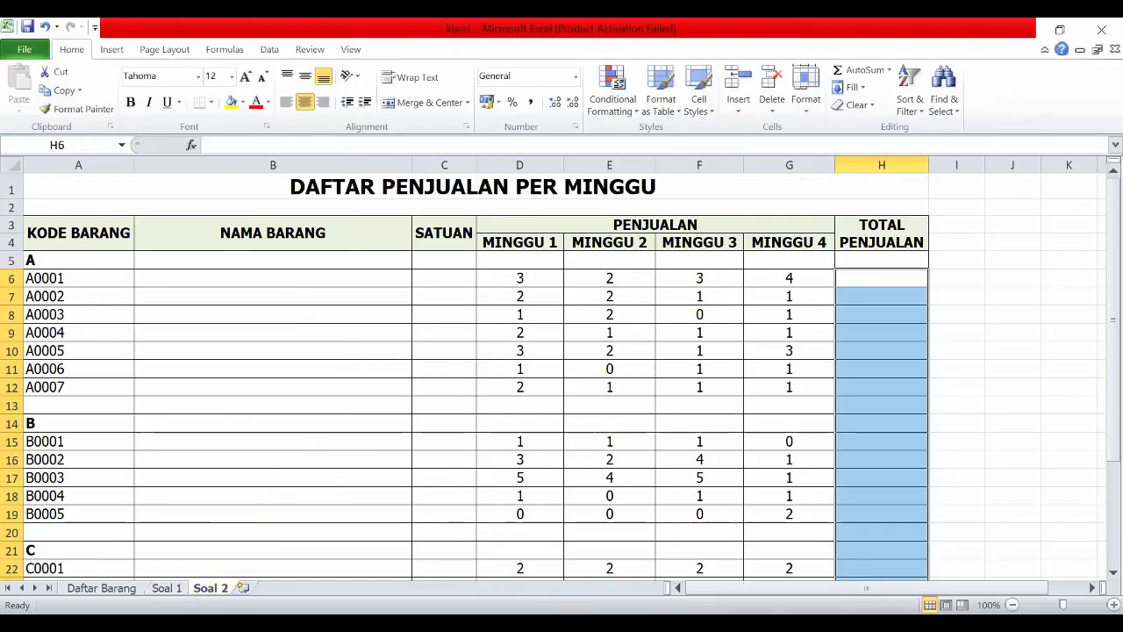
key("alt+Tab")
scroll(544, 506, "down", 10)
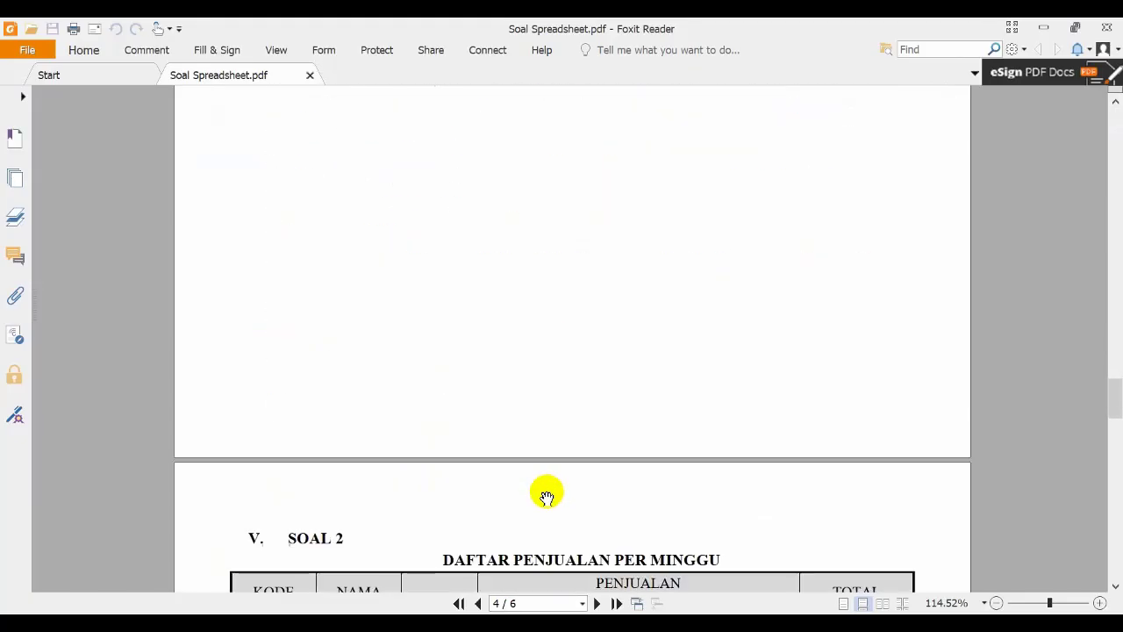
scroll(545, 507, "down", 3)
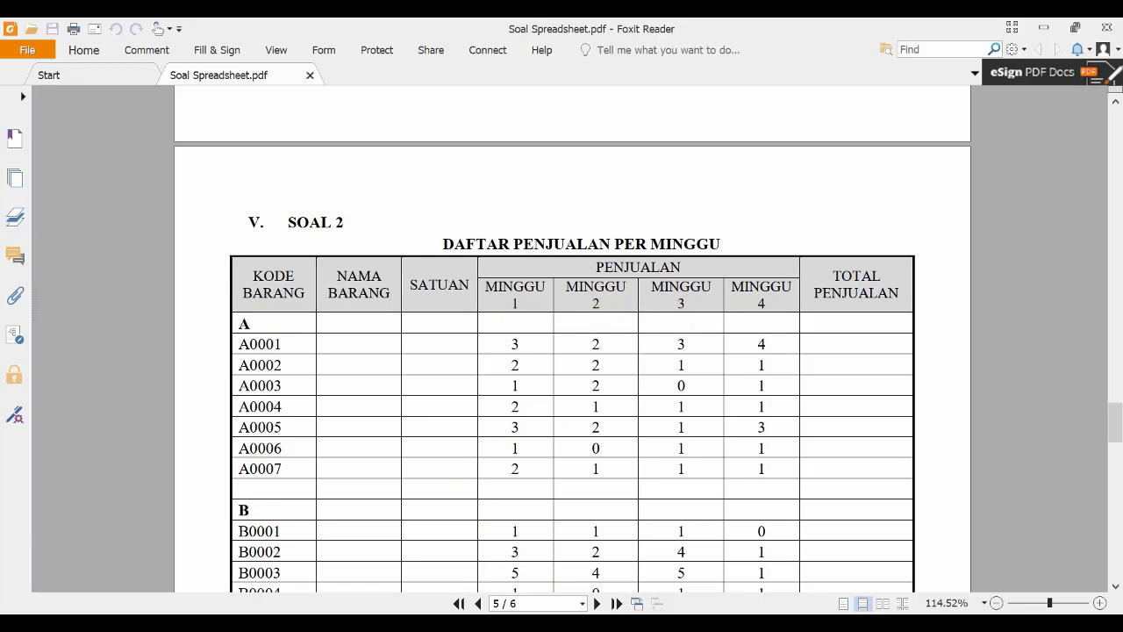
Step: Switch back to the kunci workbook in Excel and enter =VLOOKUP(A6;'Daftar Barang'!$A$5:$E$30;2) in cell B6 of Soal 2
key("alt+Tab")
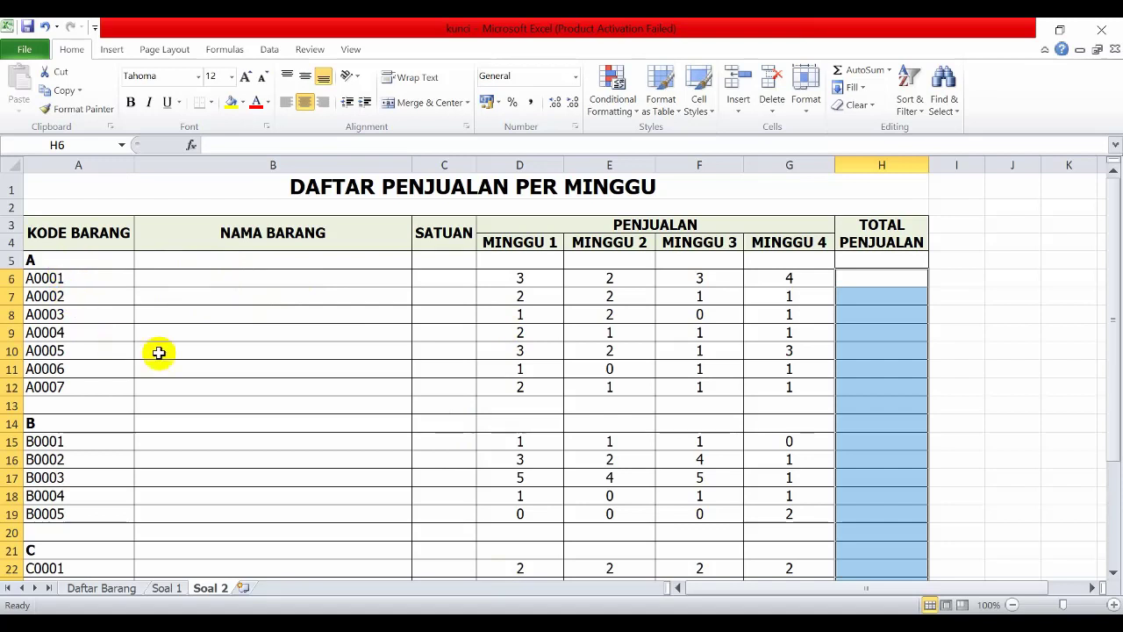
left_click(242, 281)
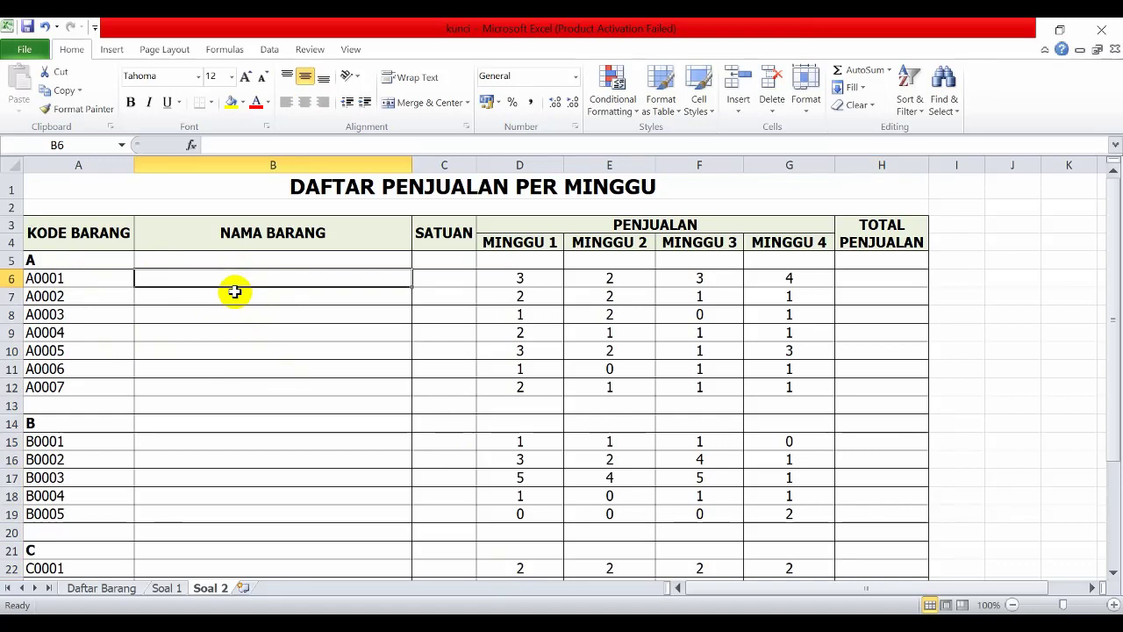
type("=vlooku")
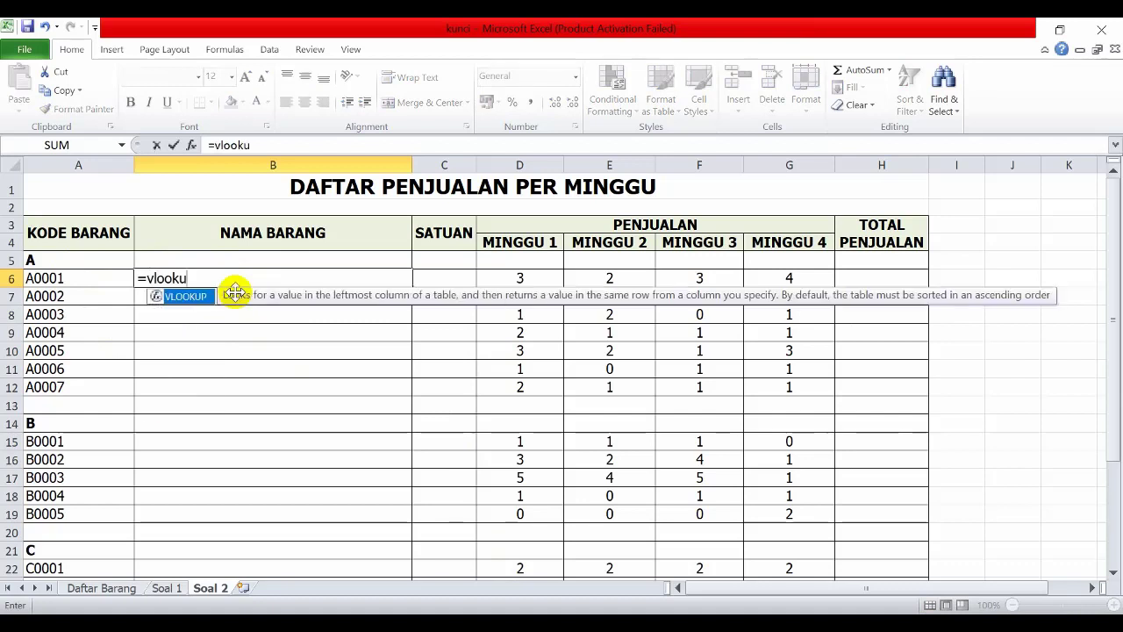
type("p(A6")
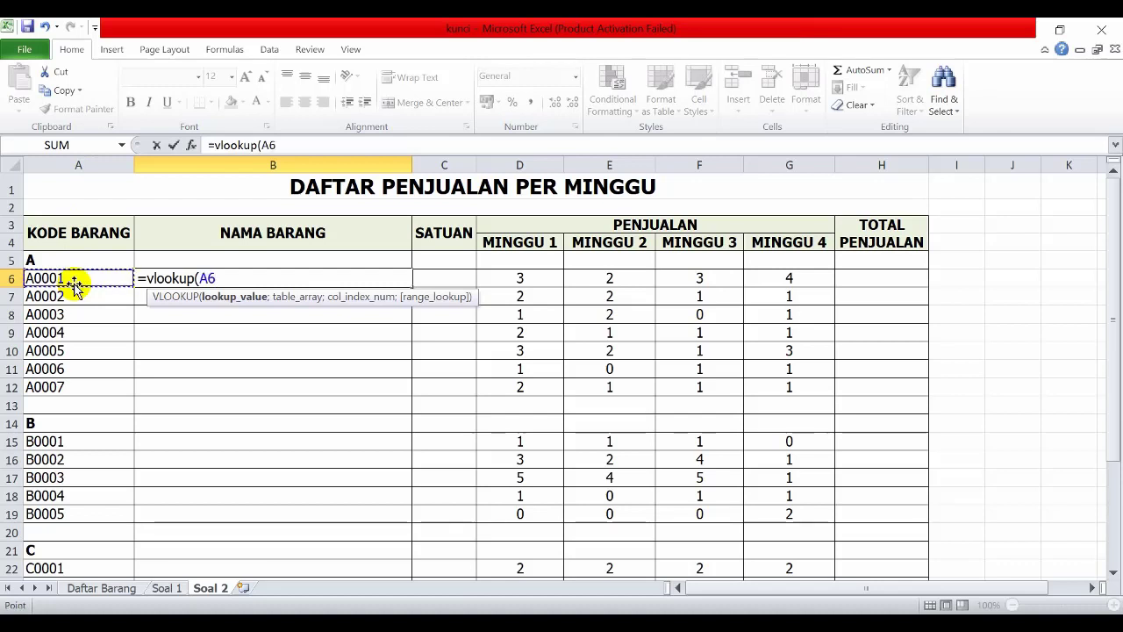
type(";")
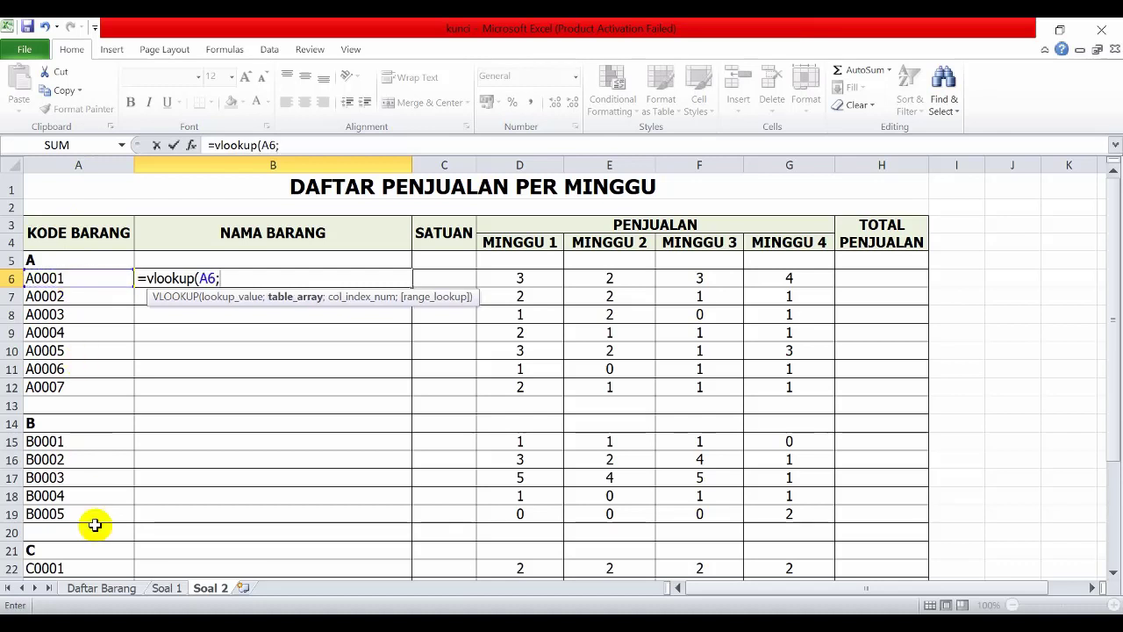
left_click(101, 588)
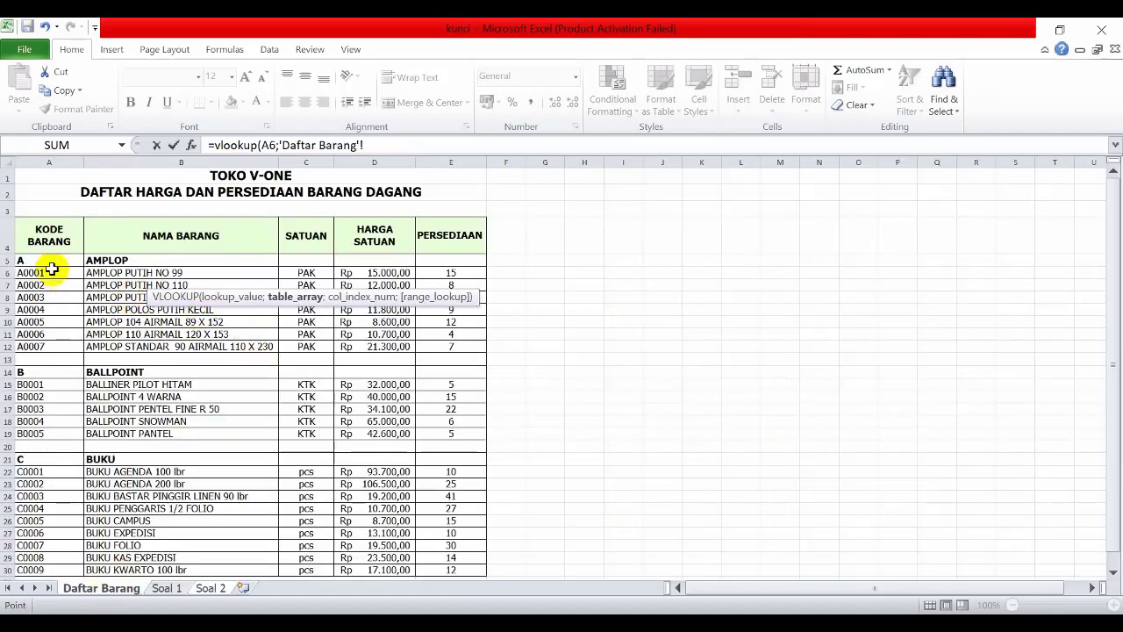
left_click_drag(45, 262, 463, 569)
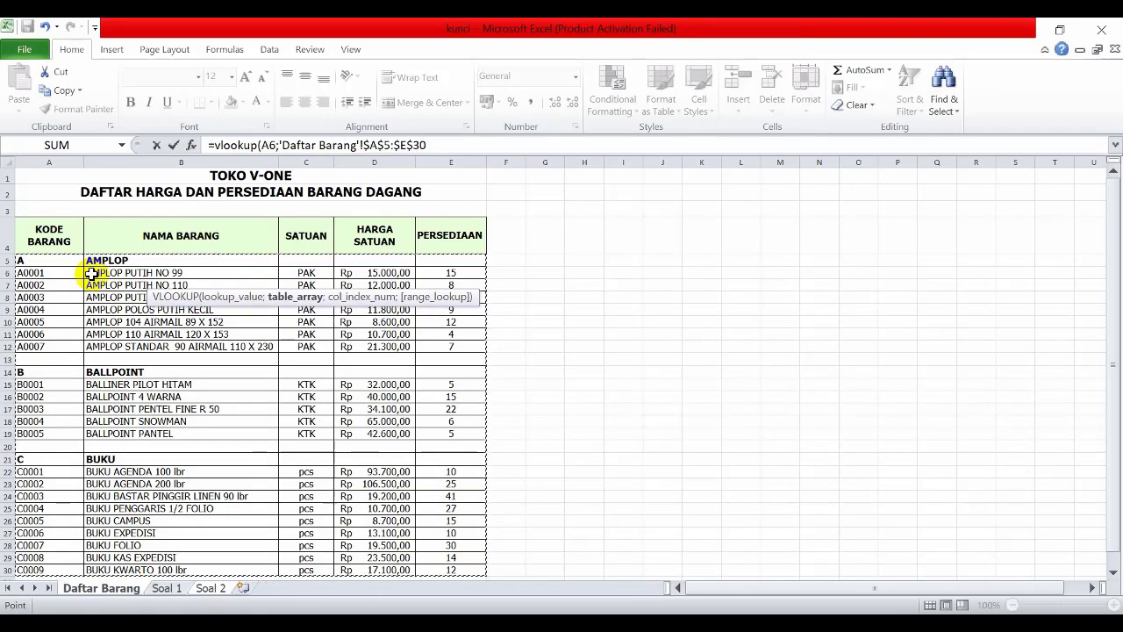
type(";2")
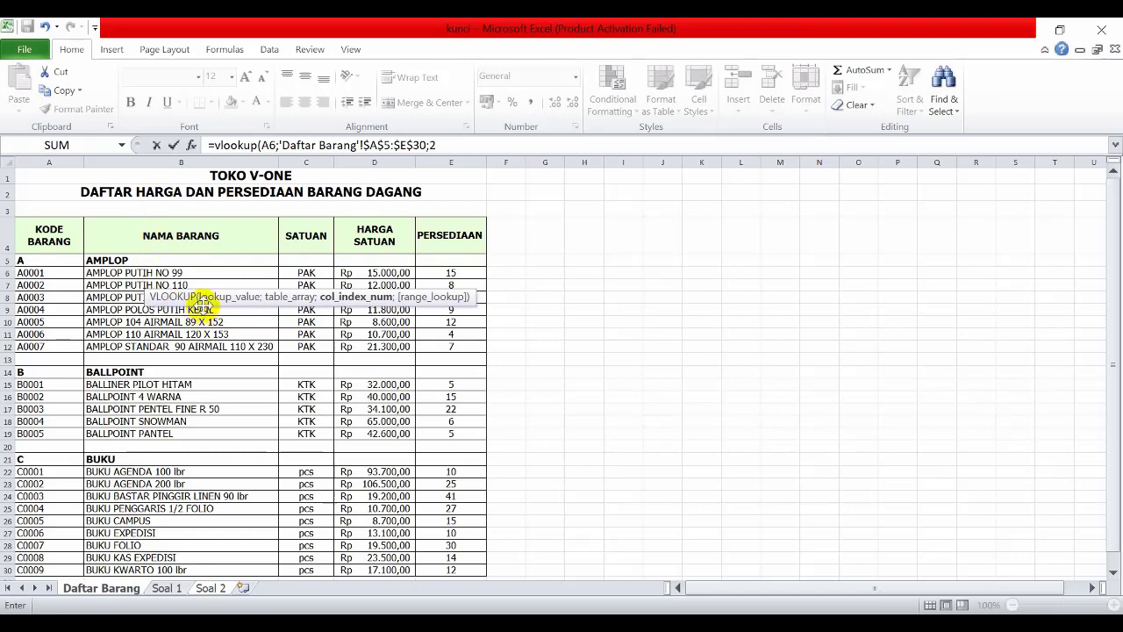
key("Return")
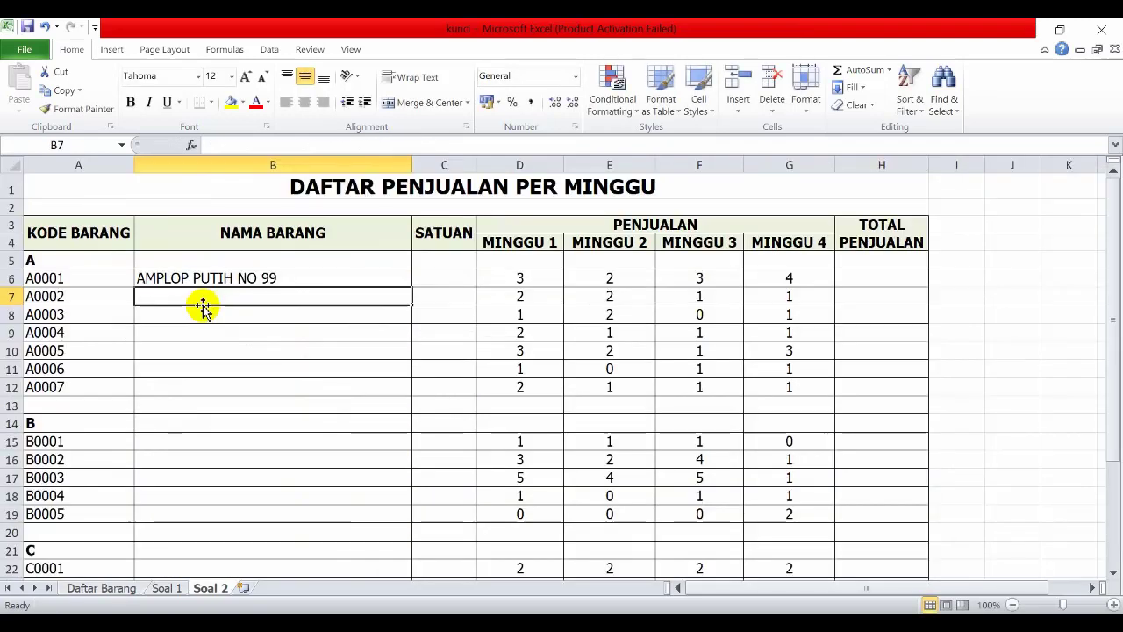
Step: Fill the NAMA BARANG formula from B6 down to B30, then clear the blank separator cells B20 and B13
left_click(242, 277)
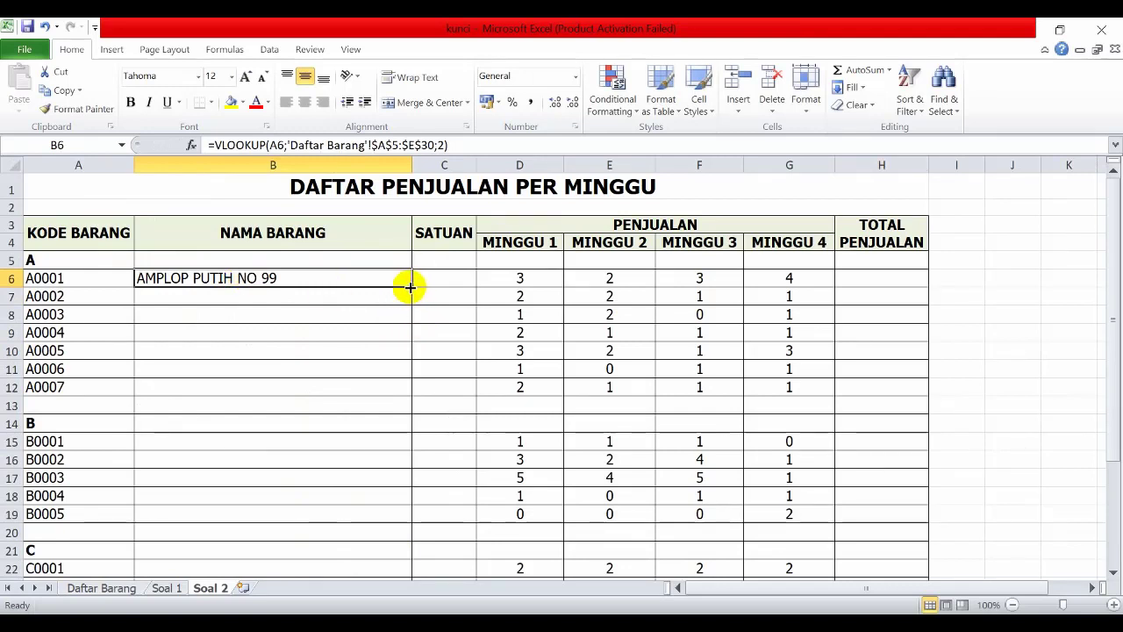
left_click_drag(410, 287, 371, 554)
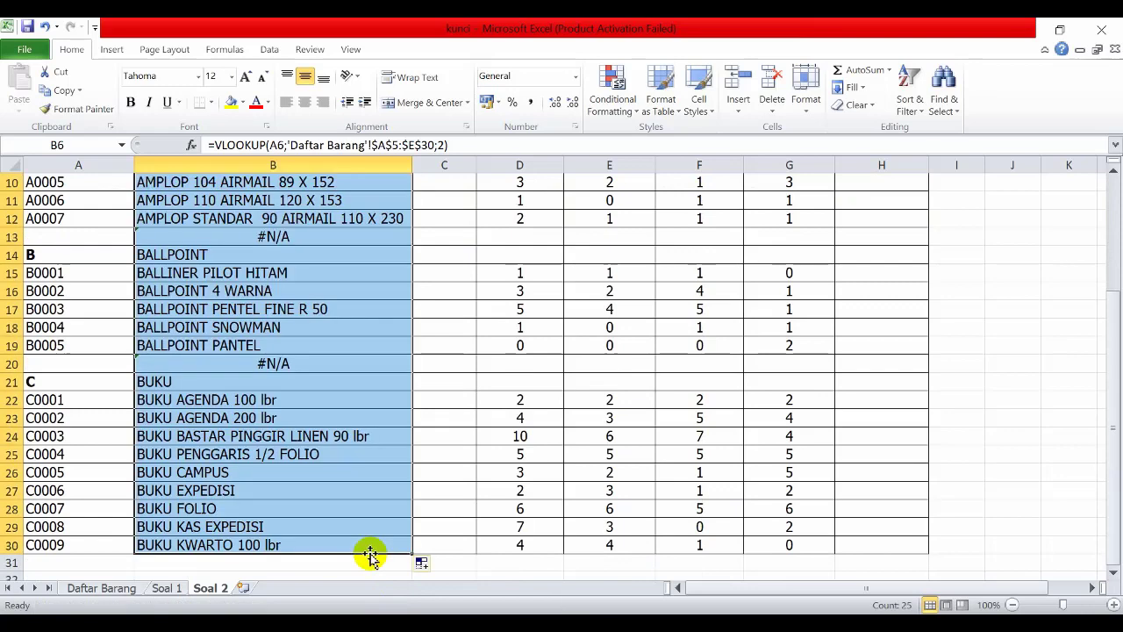
scroll(351, 513, "up", 1)
left_click(264, 421)
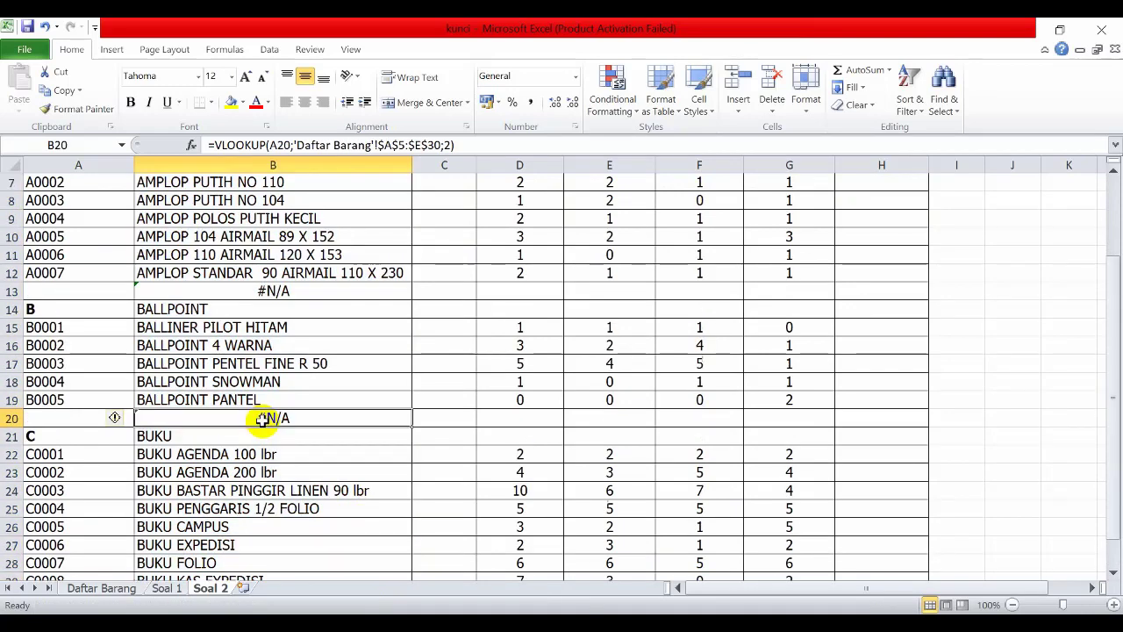
key("Delete")
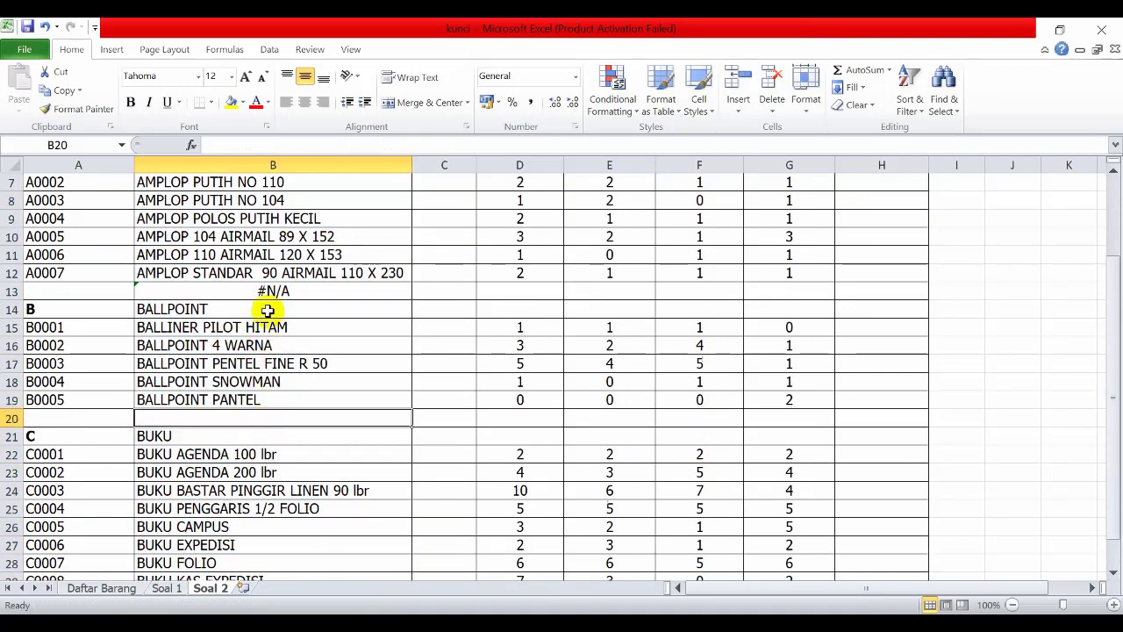
left_click(267, 291)
key("Delete")
scroll(390, 364, "up", 2)
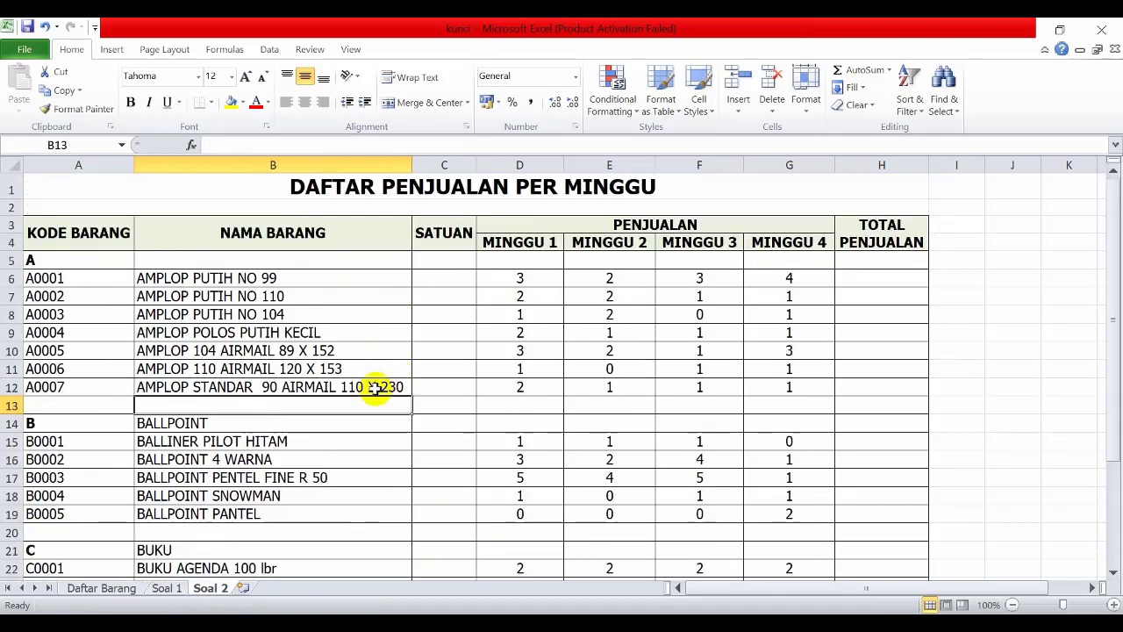
Step: Enter =VLOOKUP(A6;'Daftar Barang'!$A$5:$E$30;3) in cell C6 to look up the unit
left_click(445, 280)
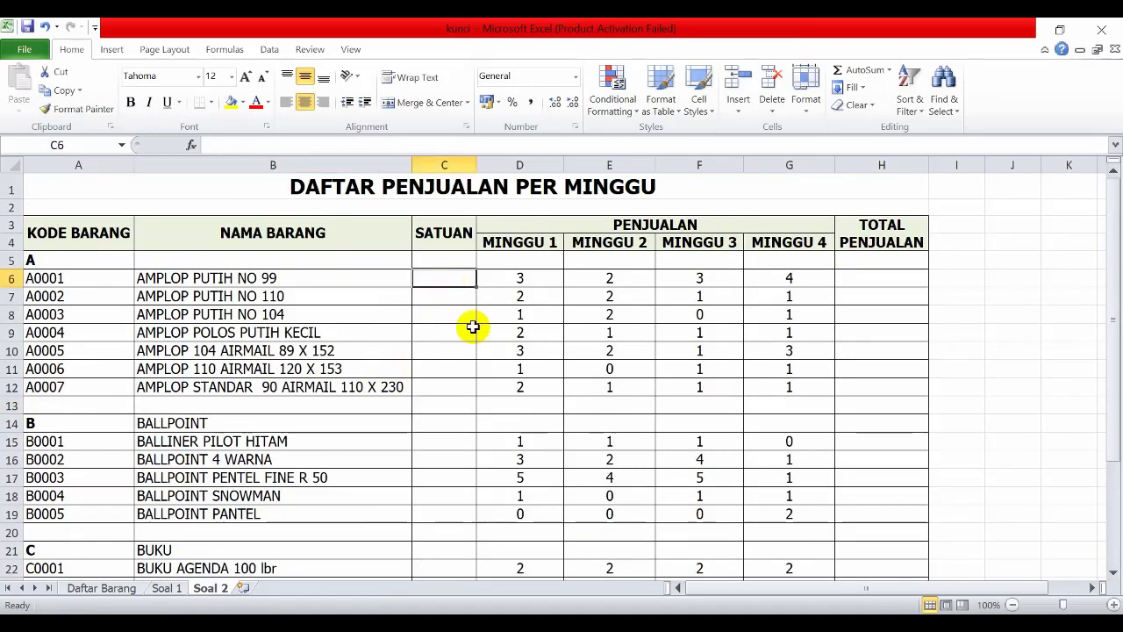
type("=")
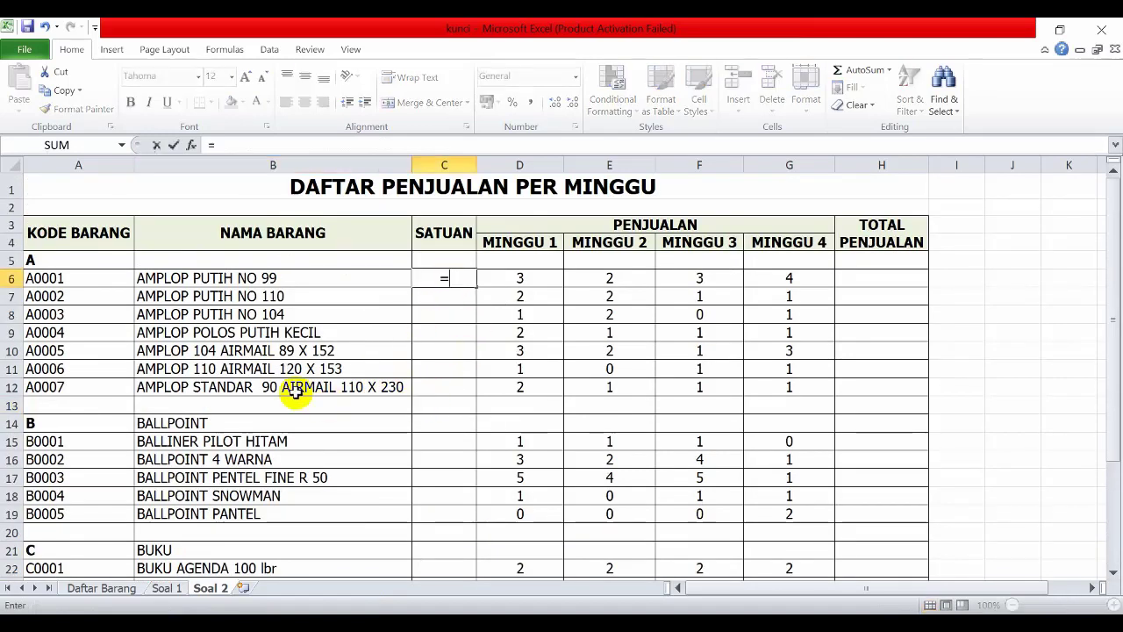
type("vlo")
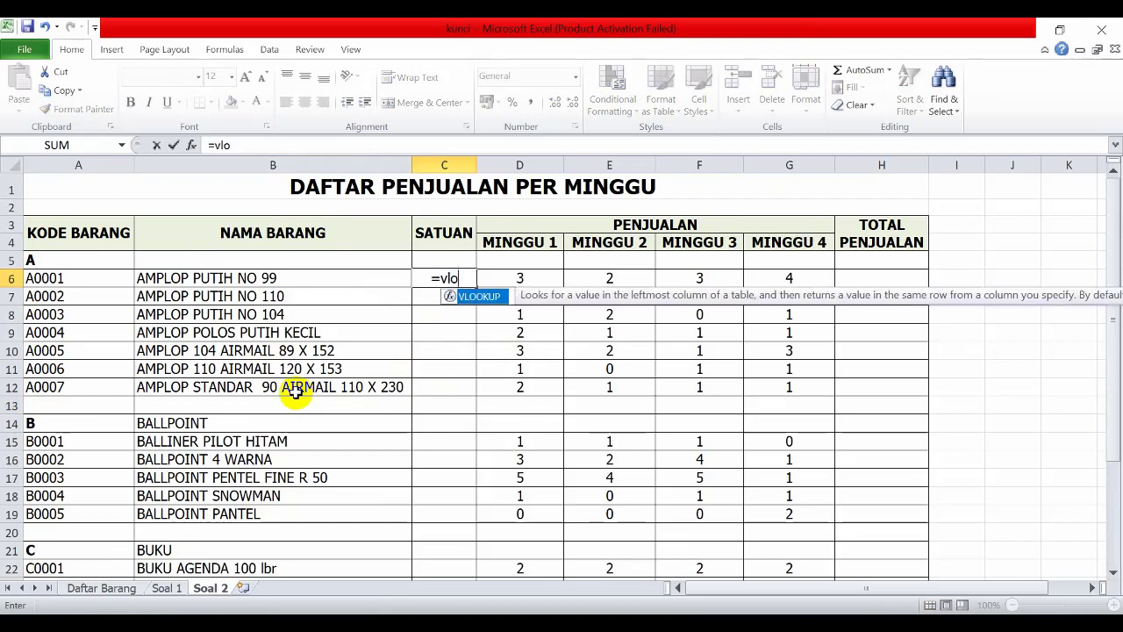
type("okup(")
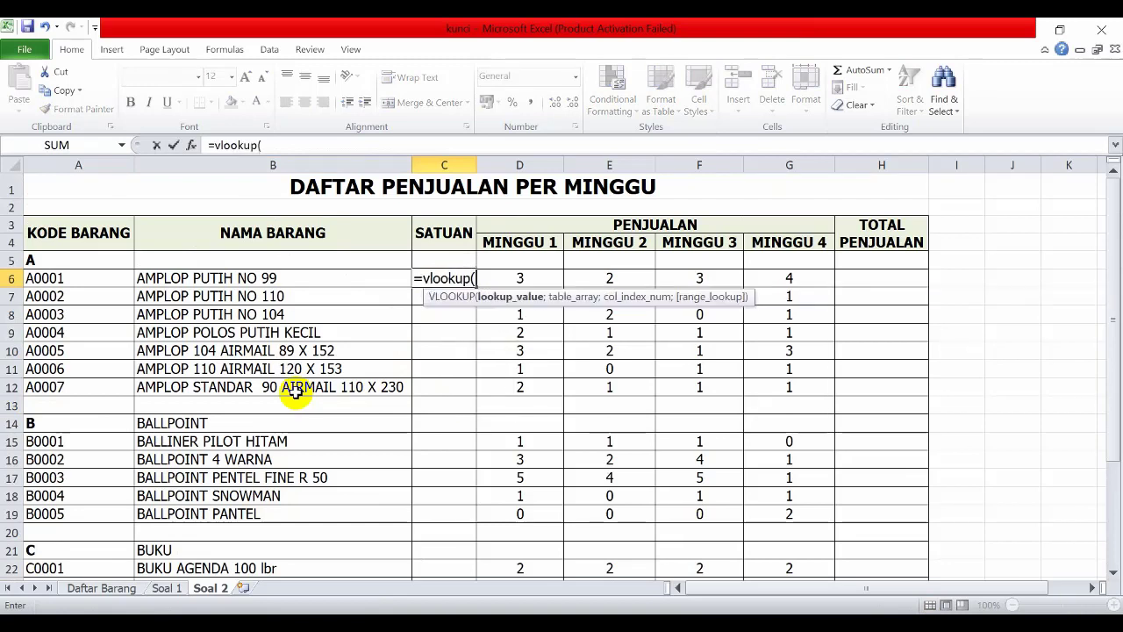
left_click(60, 281)
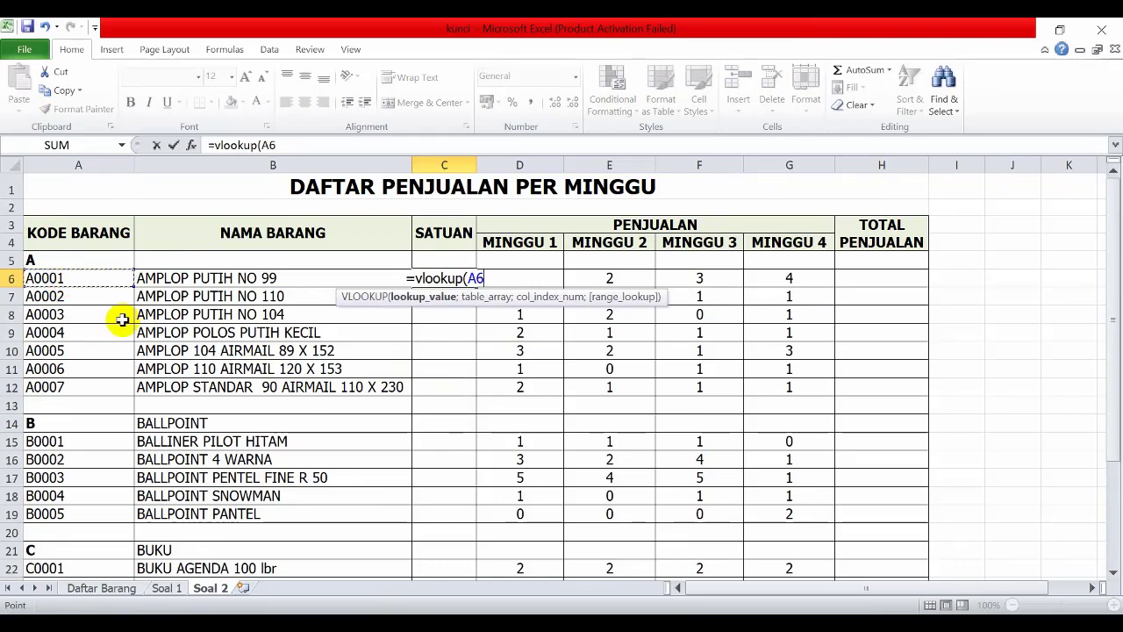
type(";")
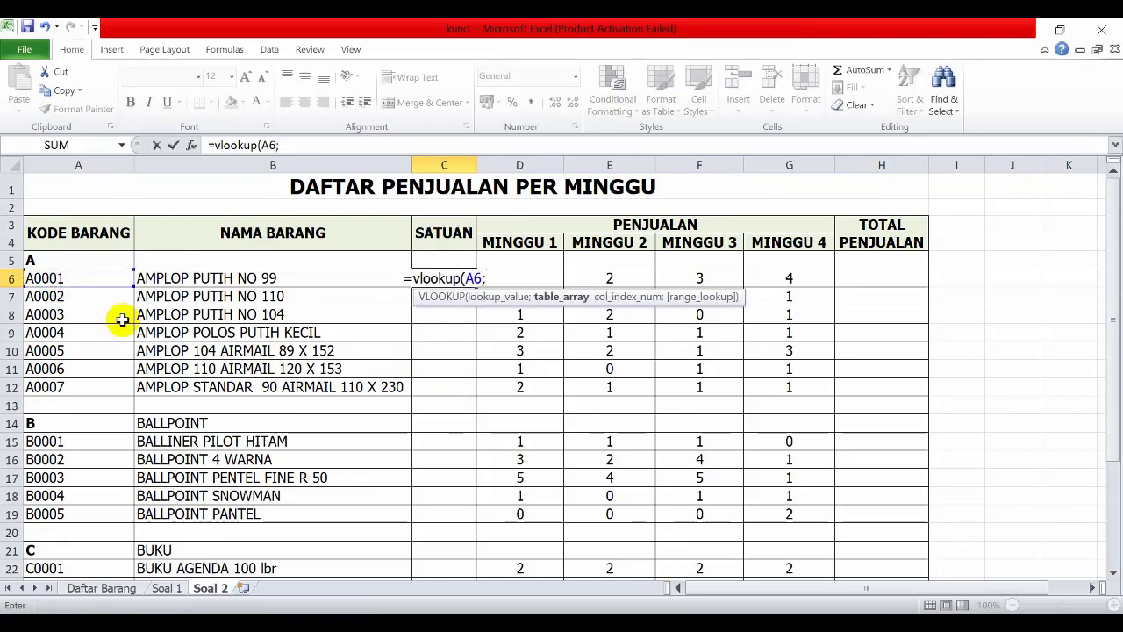
left_click(89, 590)
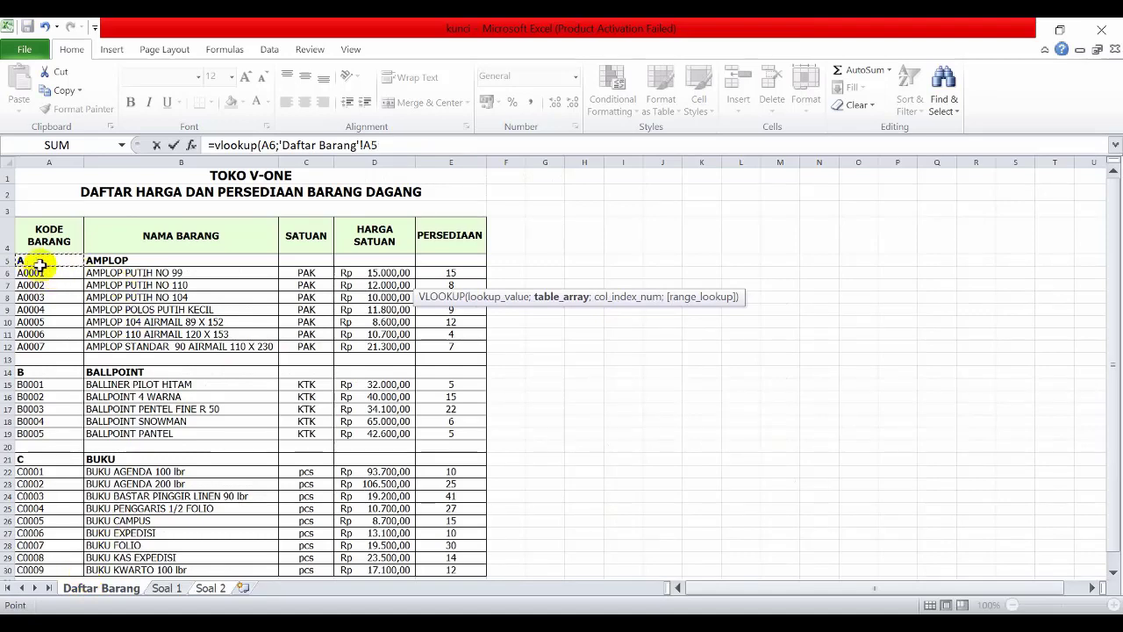
left_click_drag(40, 265, 462, 573)
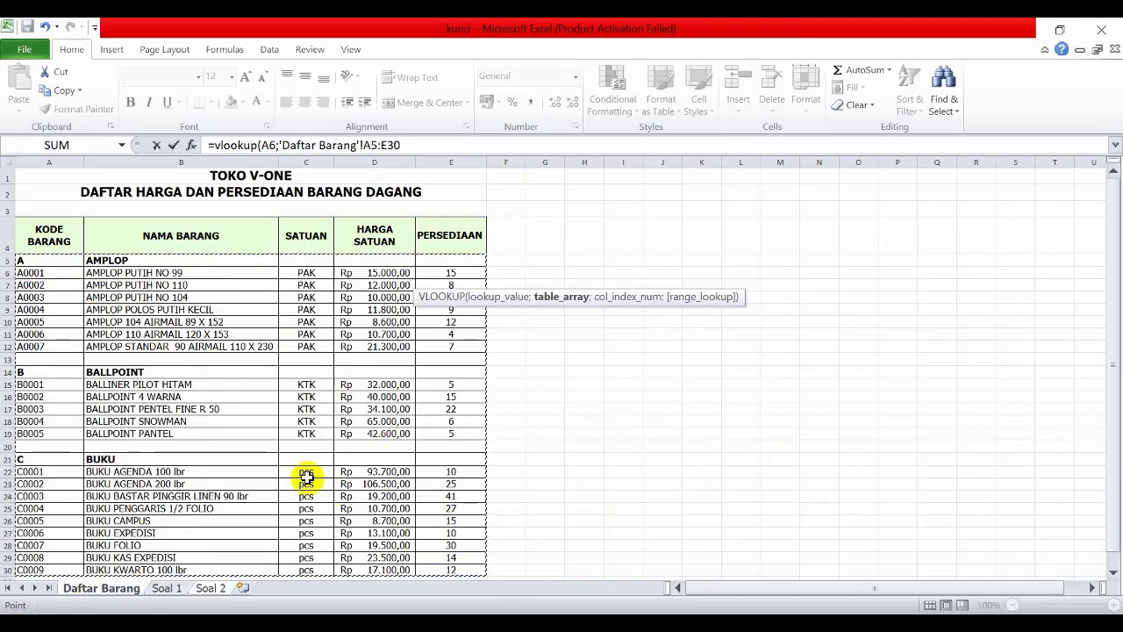
key("F4")
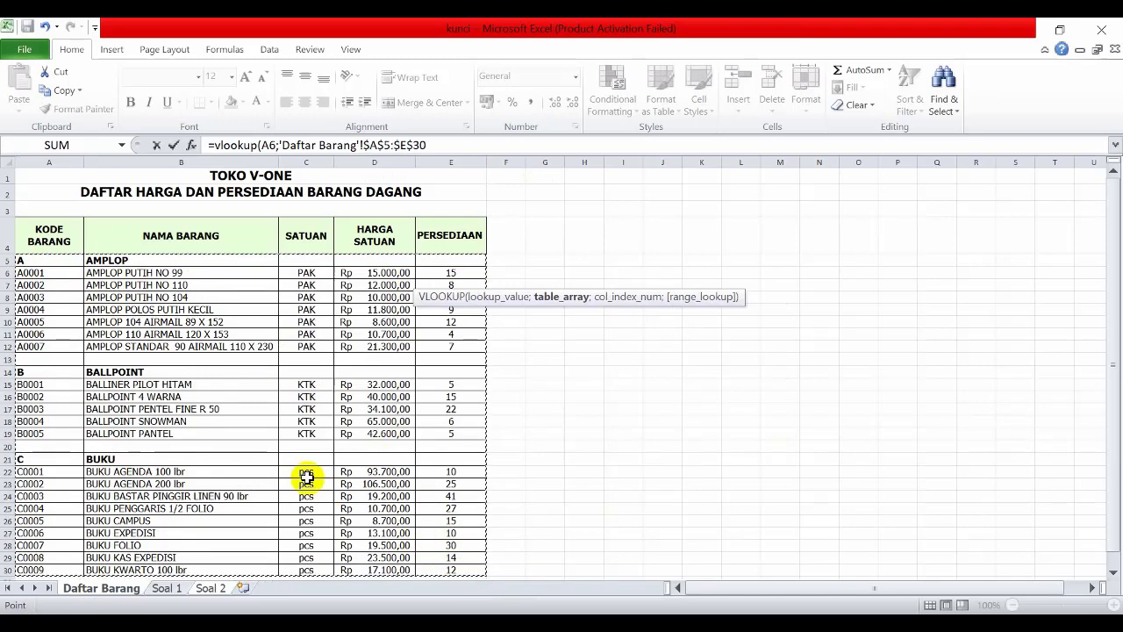
type(";3")
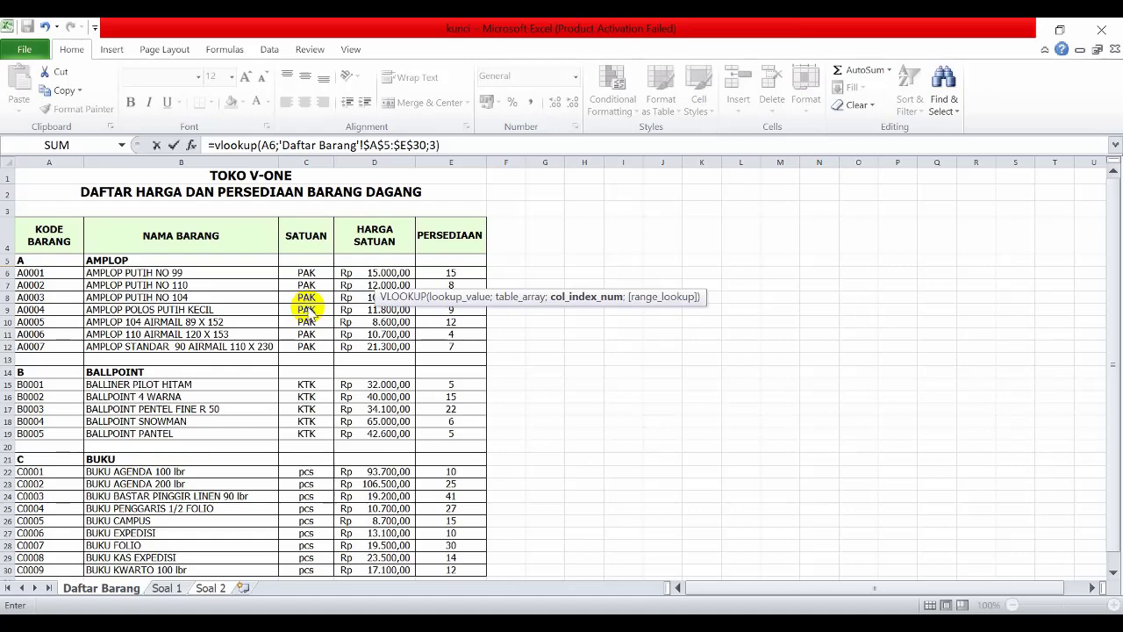
key("Return")
Step: Fill the SATUAN formula from C6 down to C30, then clear cells C13, C14, C20 and C21
left_click(458, 278)
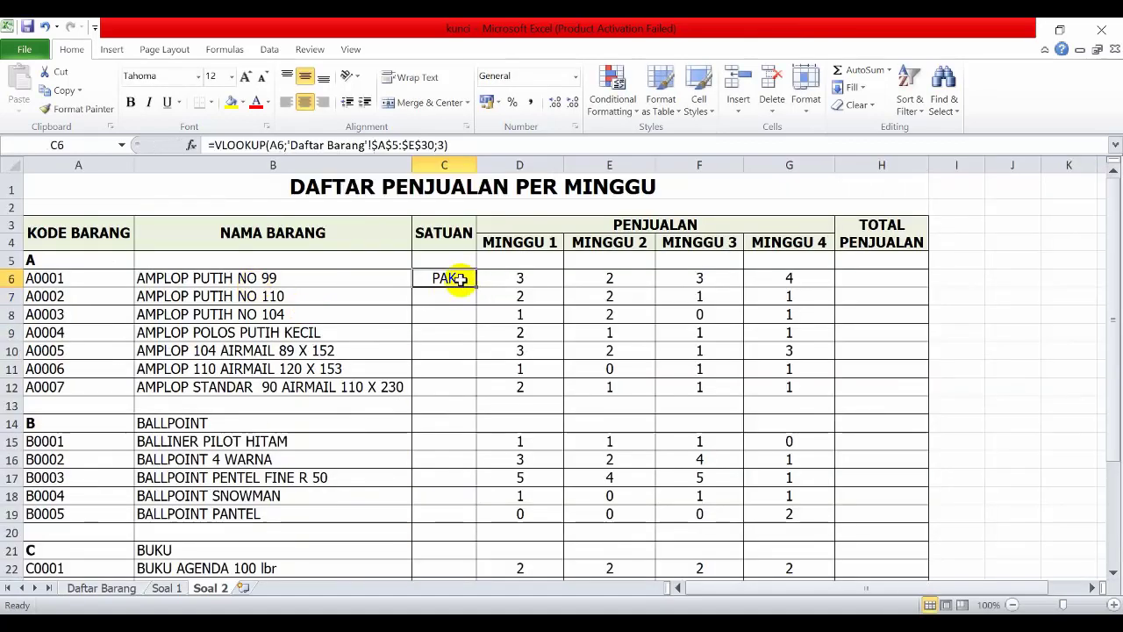
left_click_drag(475, 285, 438, 565)
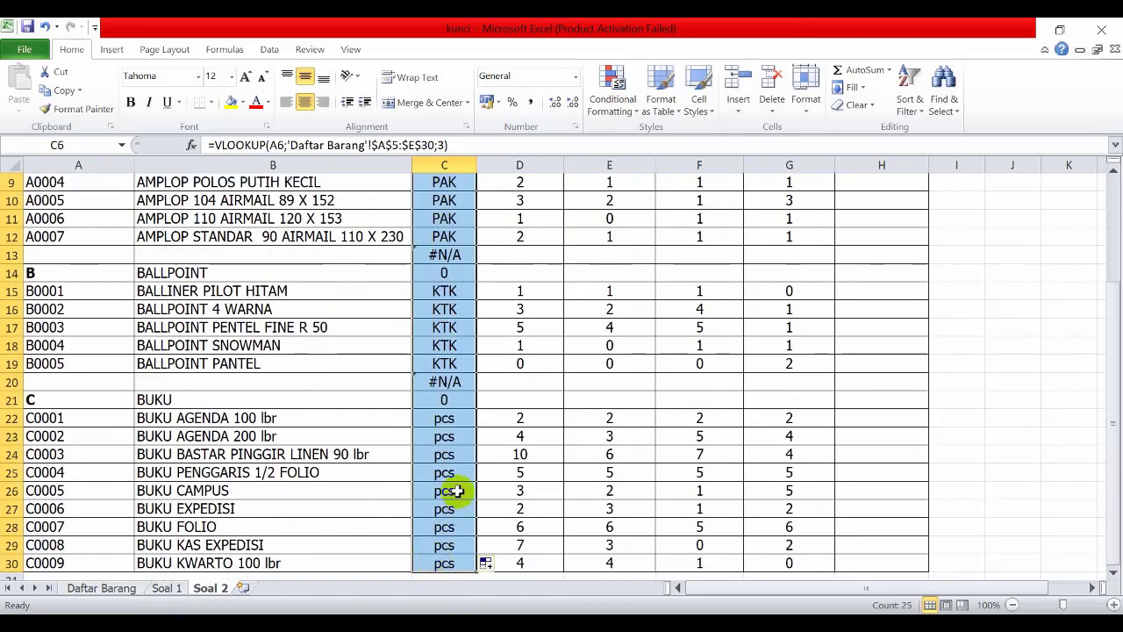
scroll(452, 474, "up", 3)
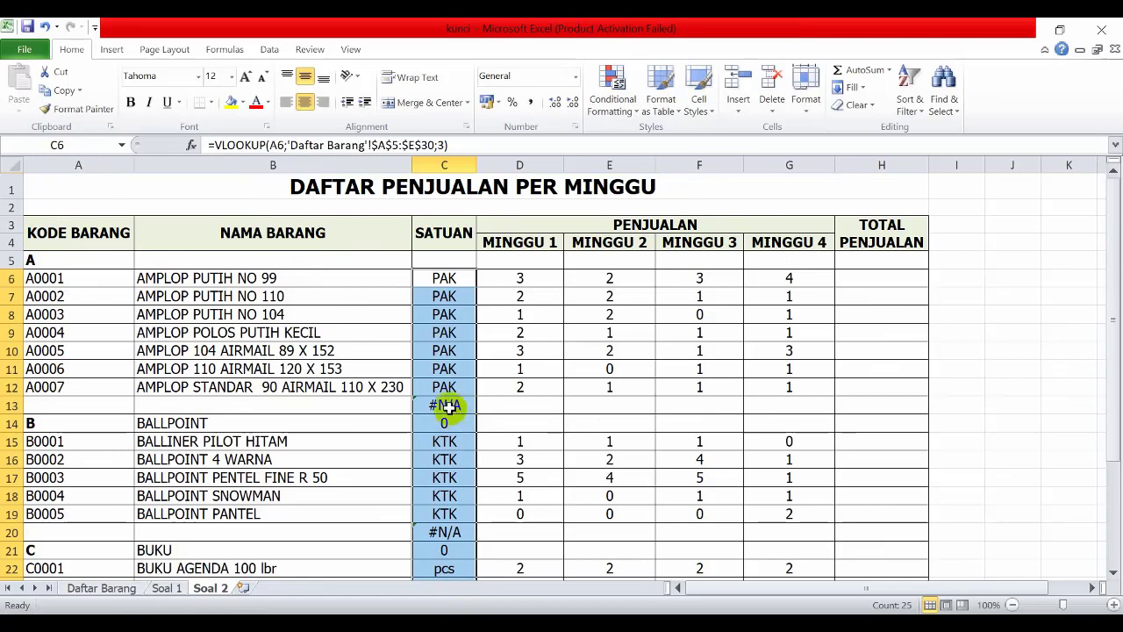
left_click(448, 405)
key("Delete")
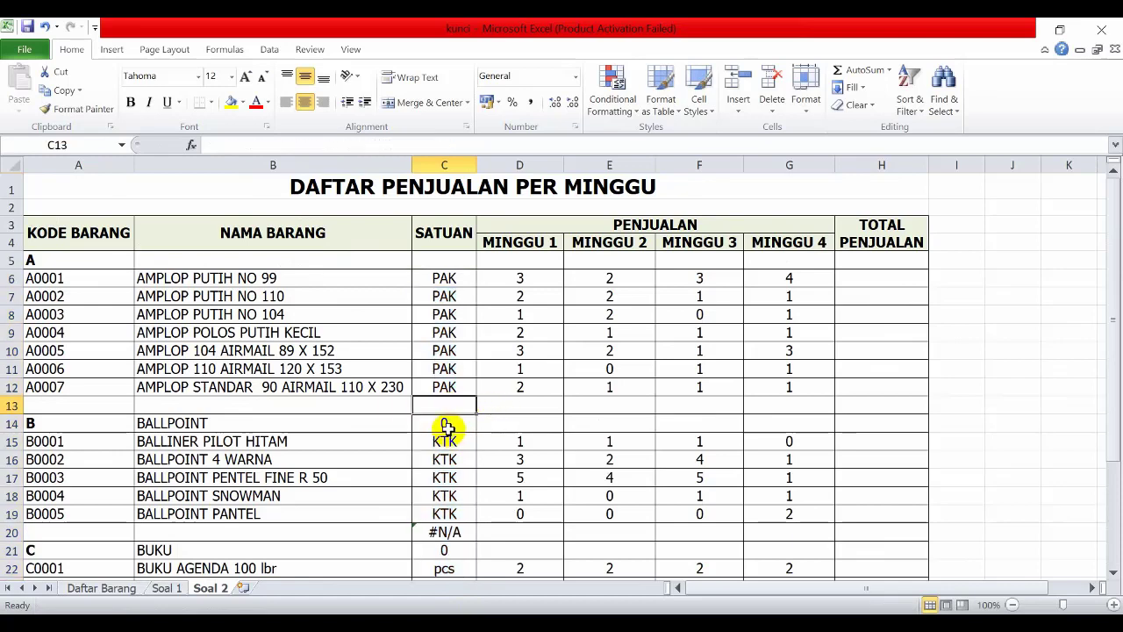
left_click(446, 426)
key("Delete")
scroll(446, 425, "down", 2)
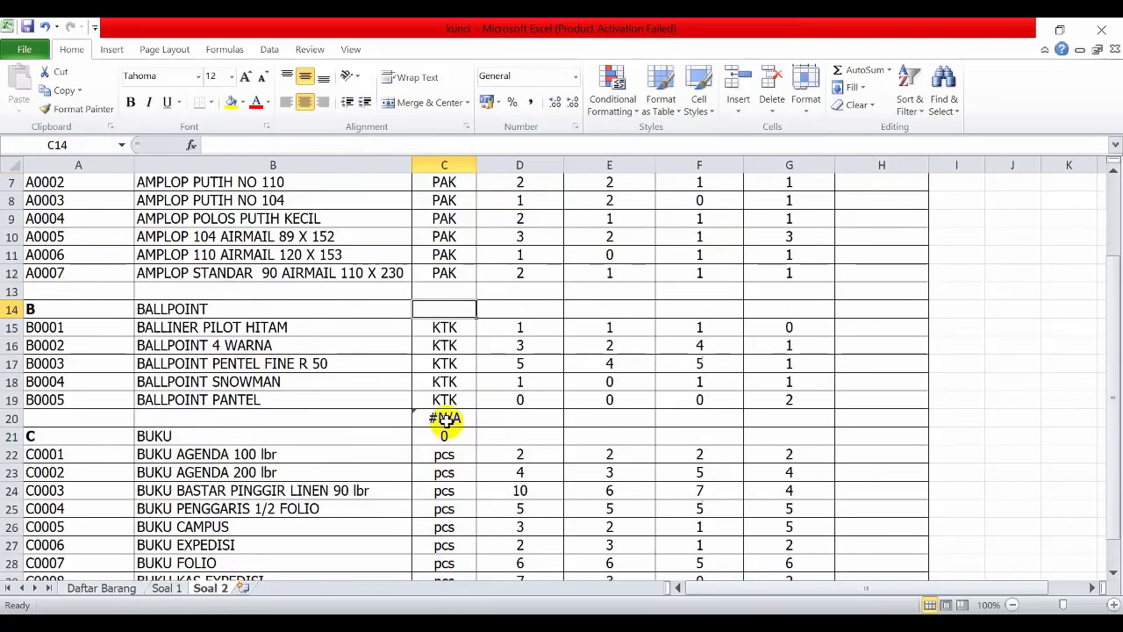
left_click(445, 419)
key("Delete")
left_click(446, 436)
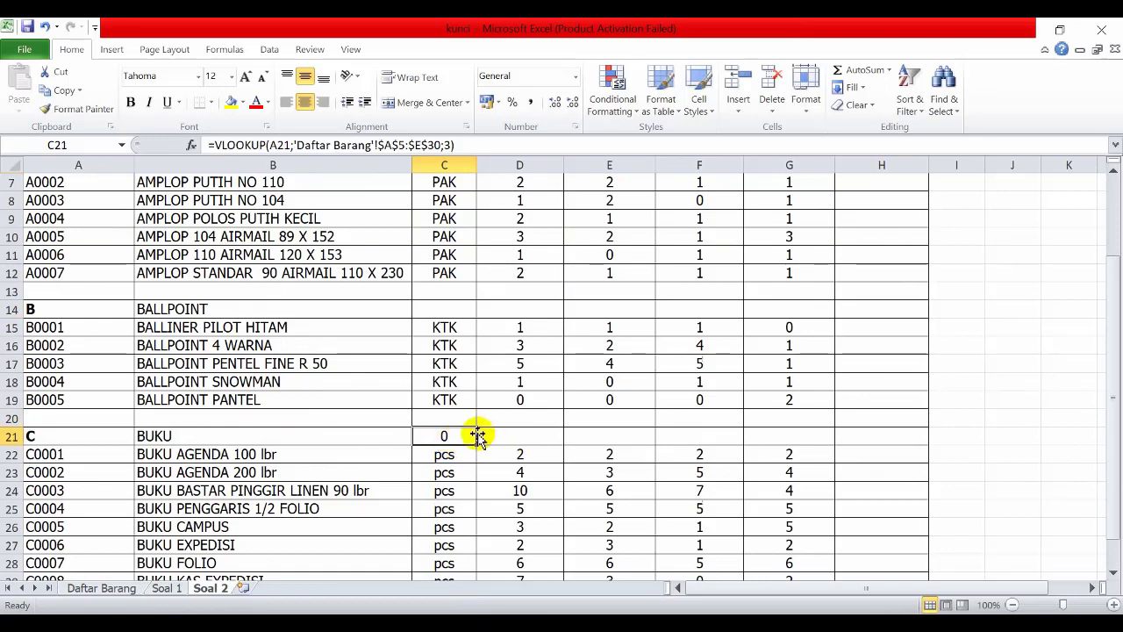
key("Delete")
scroll(544, 415, "up", 2)
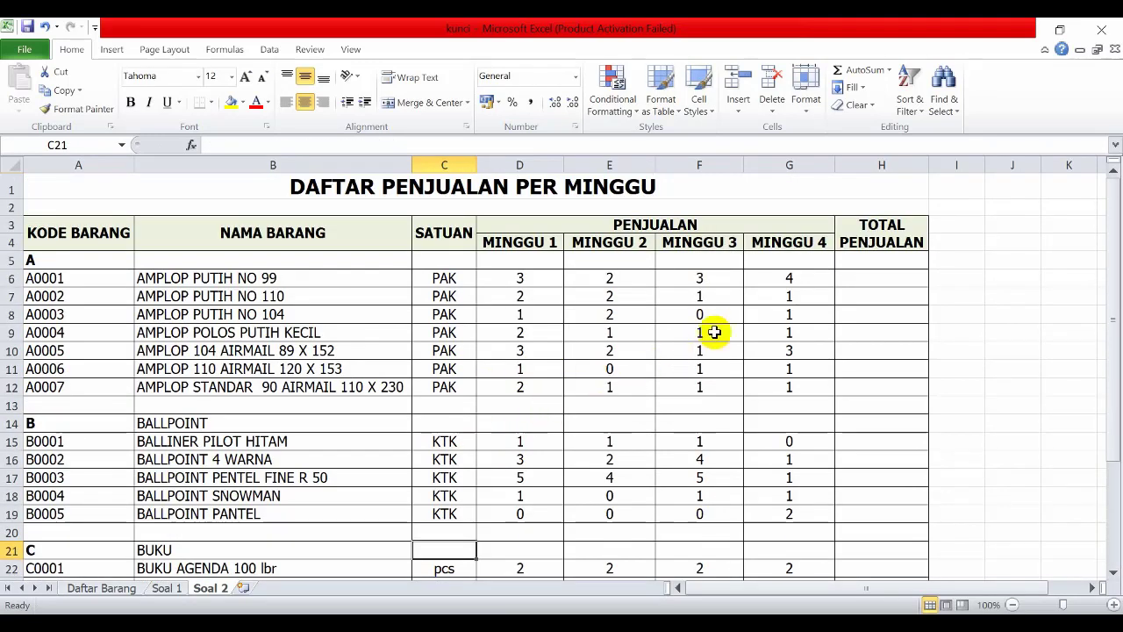
Step: Enter =SUM(D6:G6) in cell H6 to total the first item's four weeks of sales
left_click(845, 286)
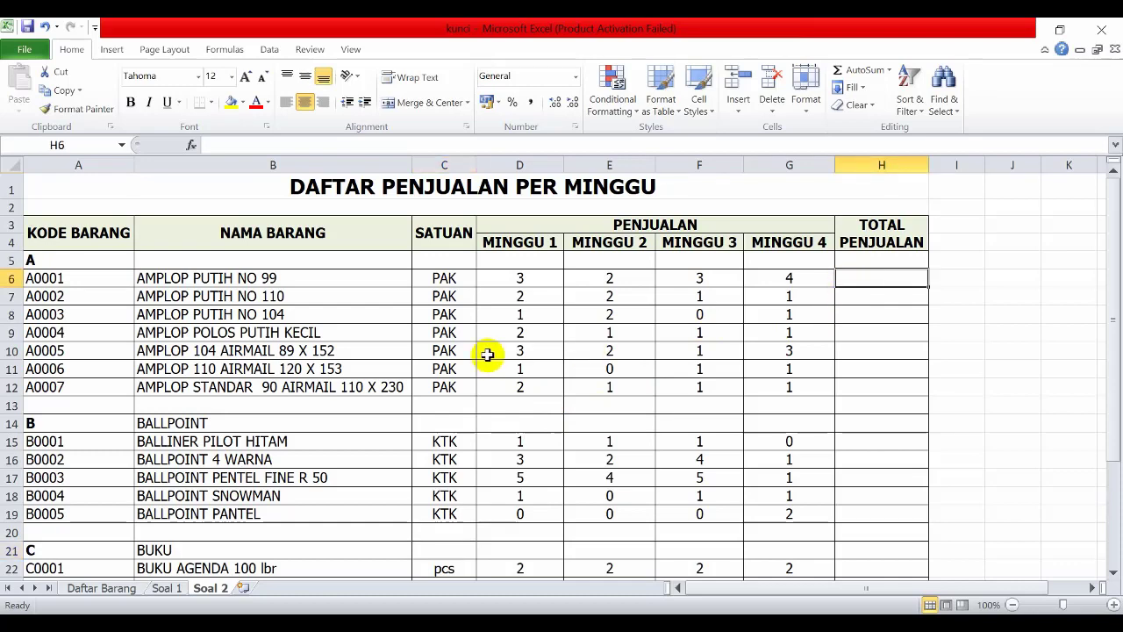
type("=sum")
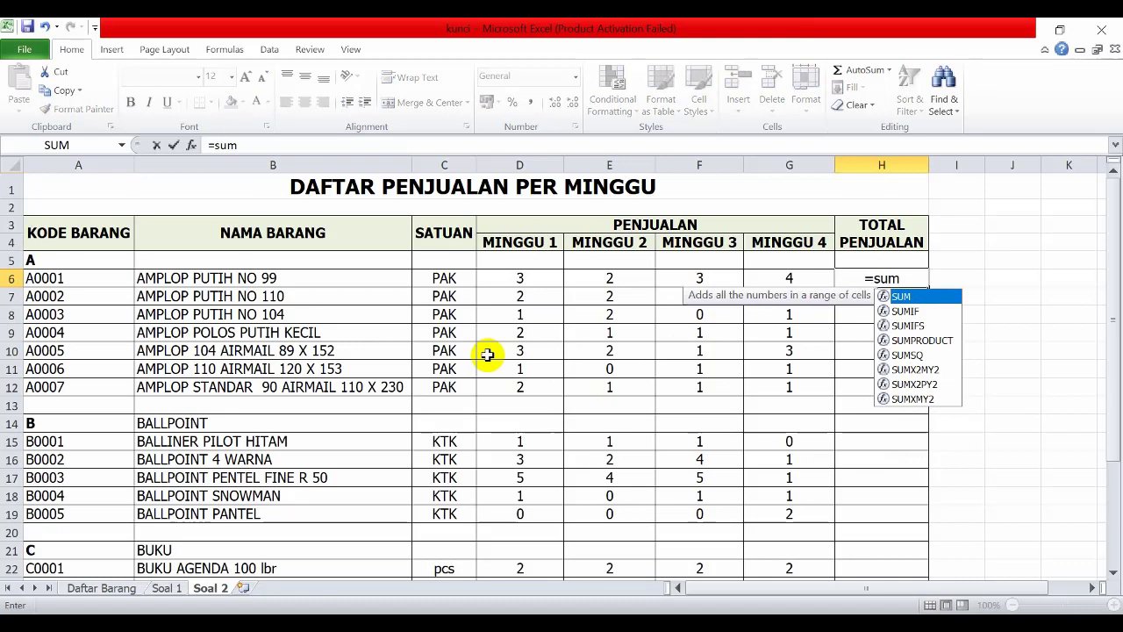
type("(")
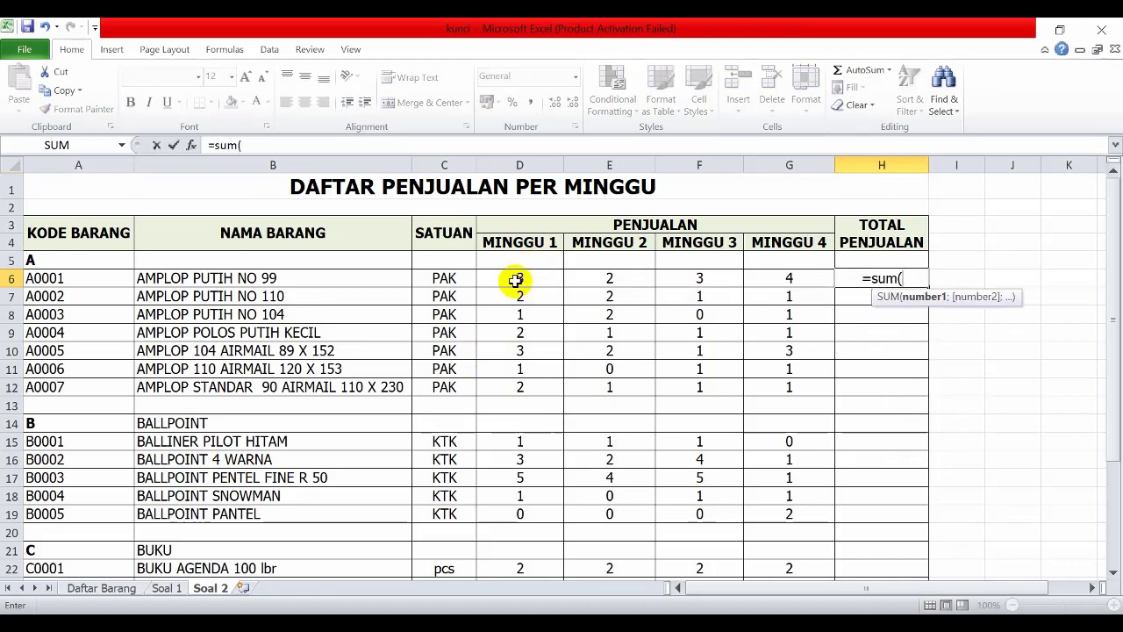
left_click_drag(515, 279, 778, 276)
type(")")
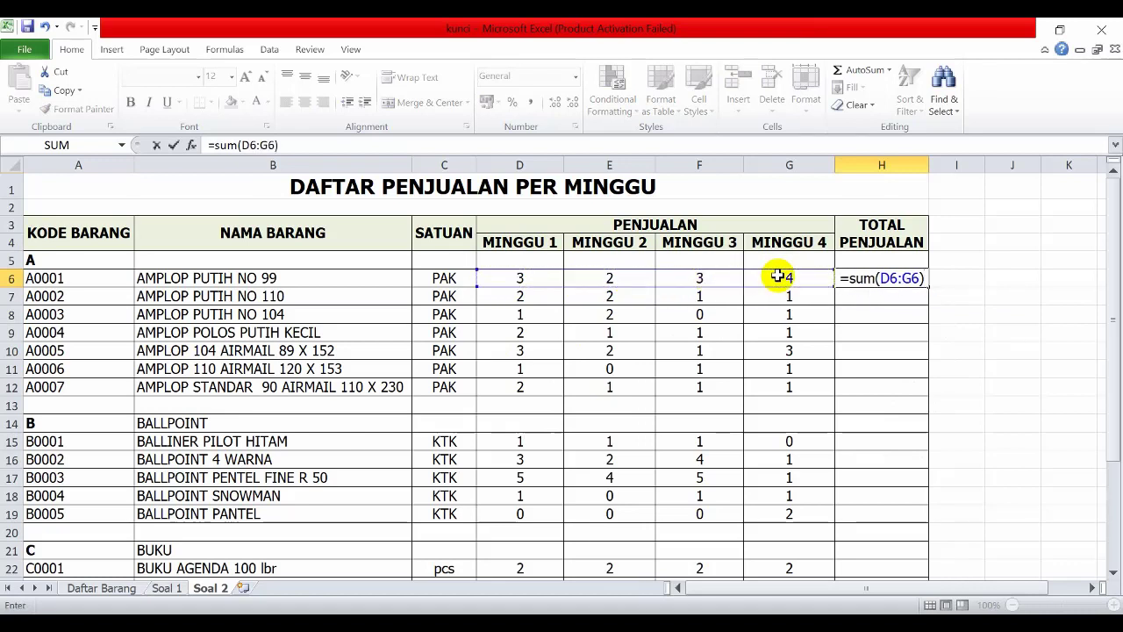
key("Return")
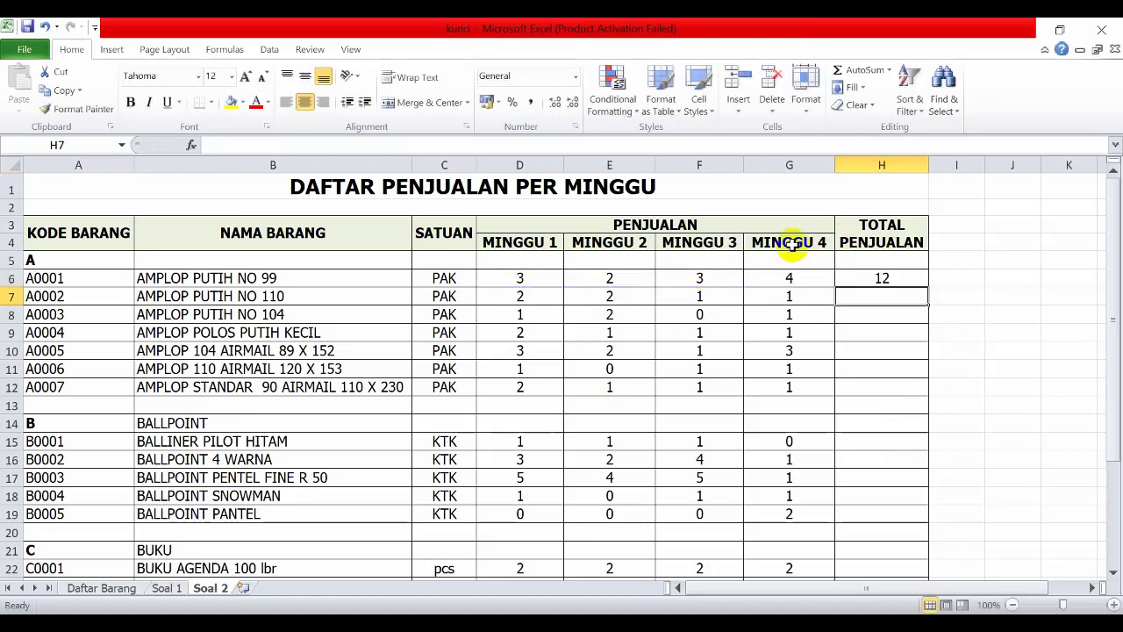
Step: Fill the TOTAL PENJUALAN formula from H6 down to H30
left_click(873, 279)
left_click_drag(928, 287, 890, 539)
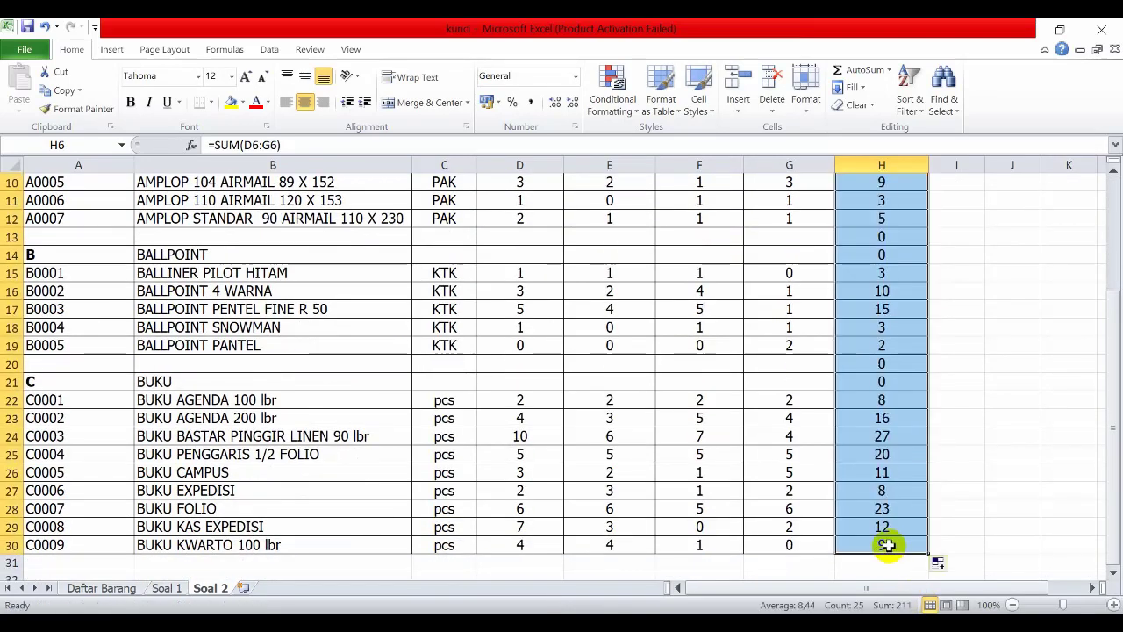
scroll(890, 527, "up", 3)
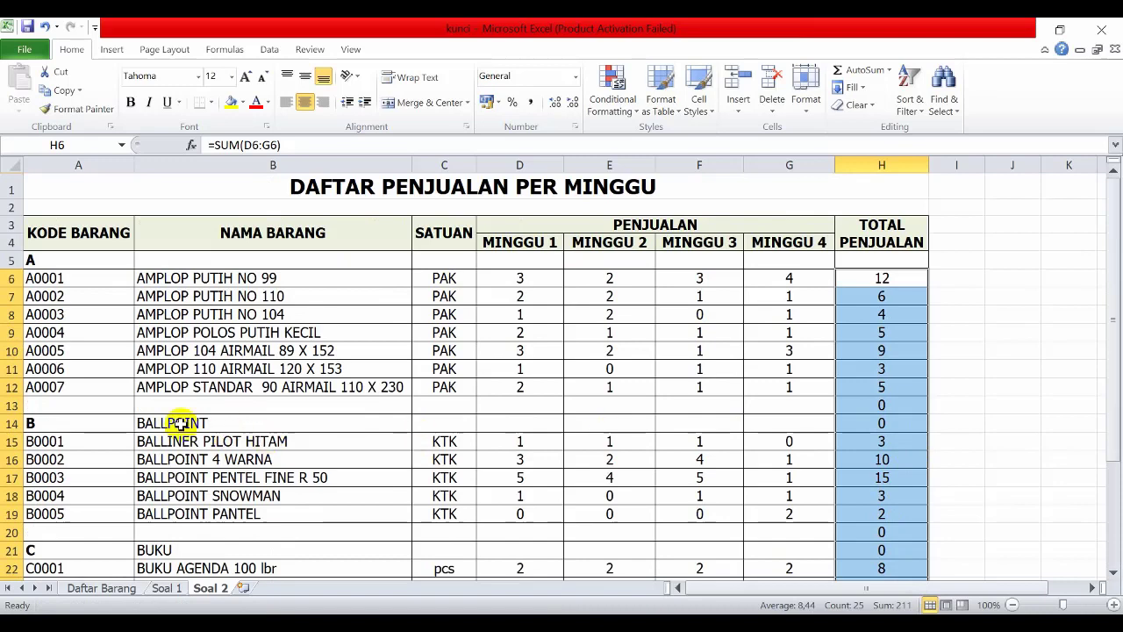
Step: Clear the TOTAL PENJUALAN cells H13, H14, H20 and H21 in the separator and category heading rows
left_click(883, 406)
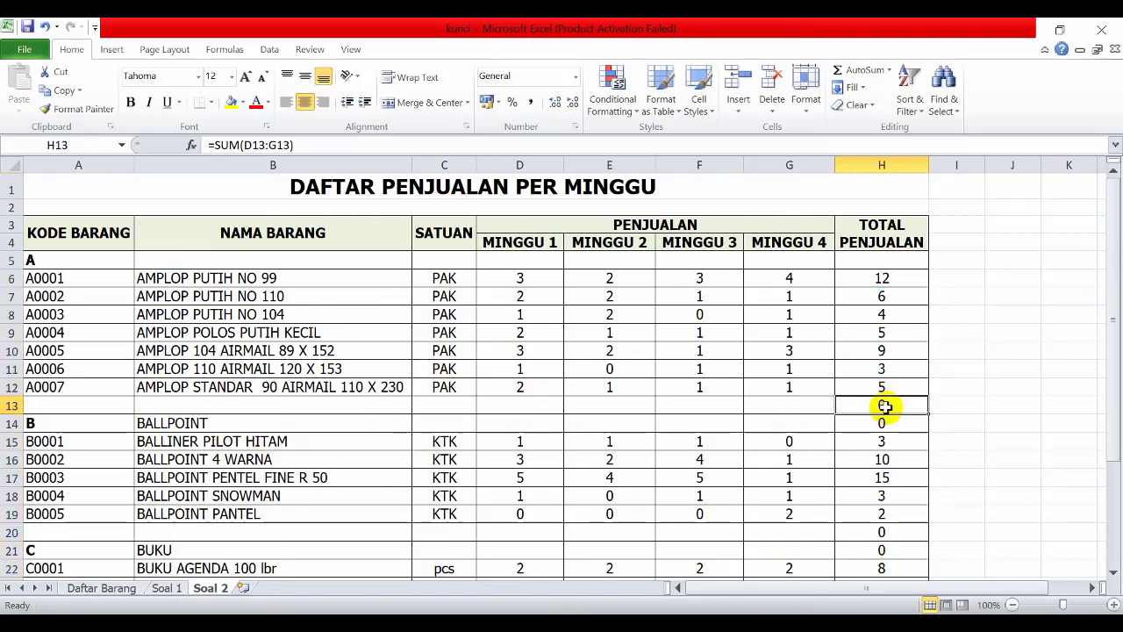
key("Delete")
left_click(886, 424)
key("Delete")
scroll(888, 427, "down", 4)
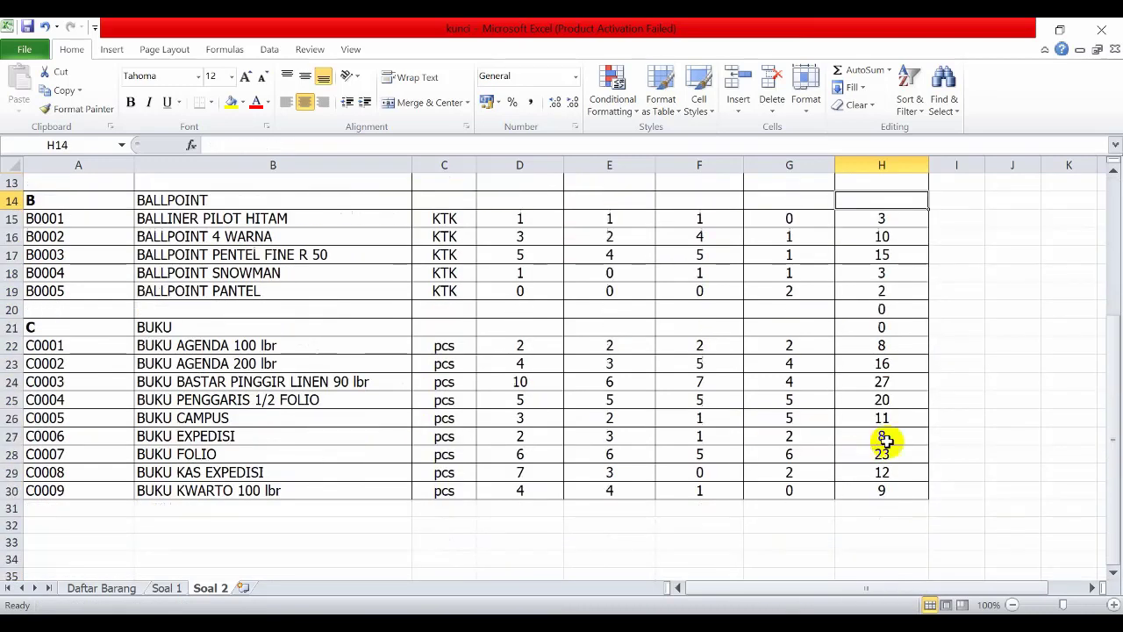
left_click(881, 313)
key("Delete")
left_click(891, 327)
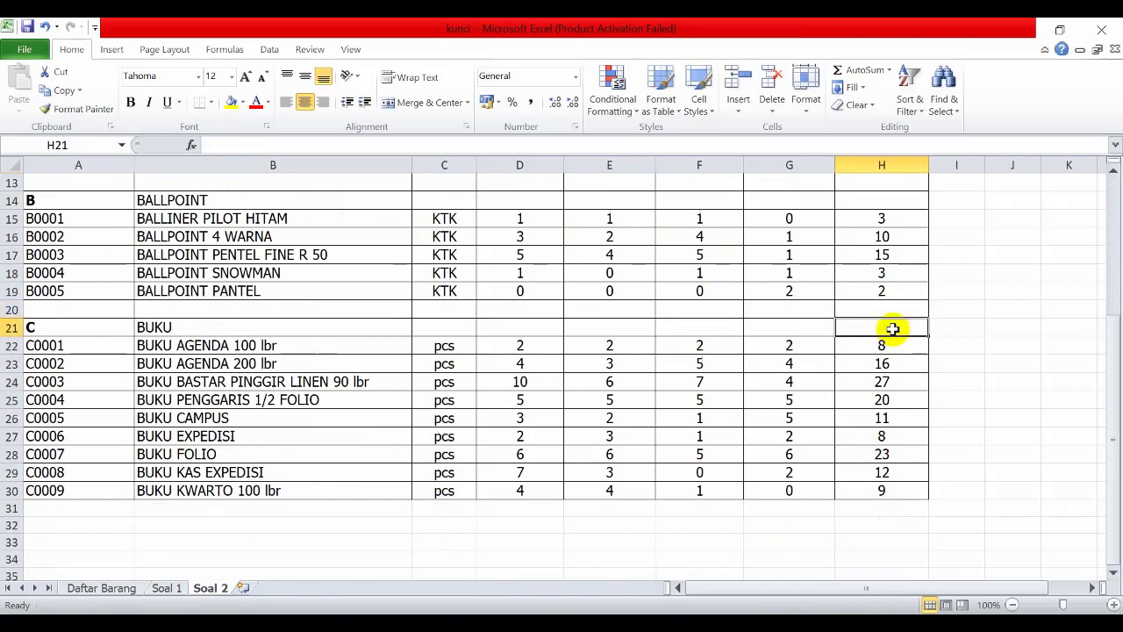
scroll(925, 346, "up", 4)
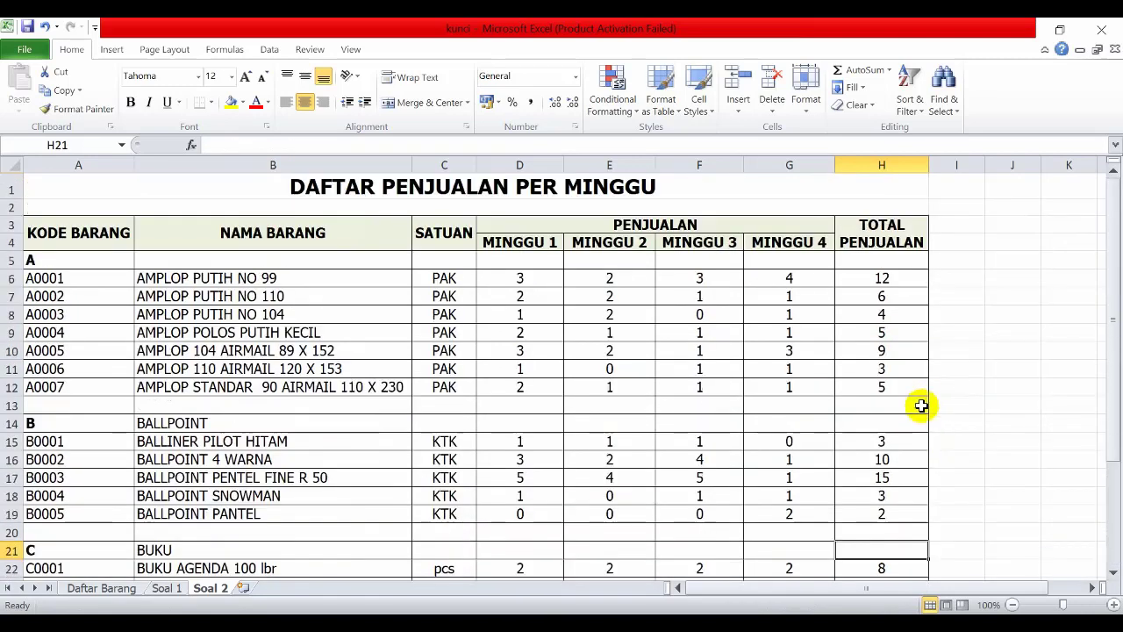
Step: Switch to Soal Spreadsheet.pdf in Foxit Reader and read the Soal 2 questions on formulas and diagrams
scroll(902, 409, "down", 2)
scroll(734, 478, "up", 1)
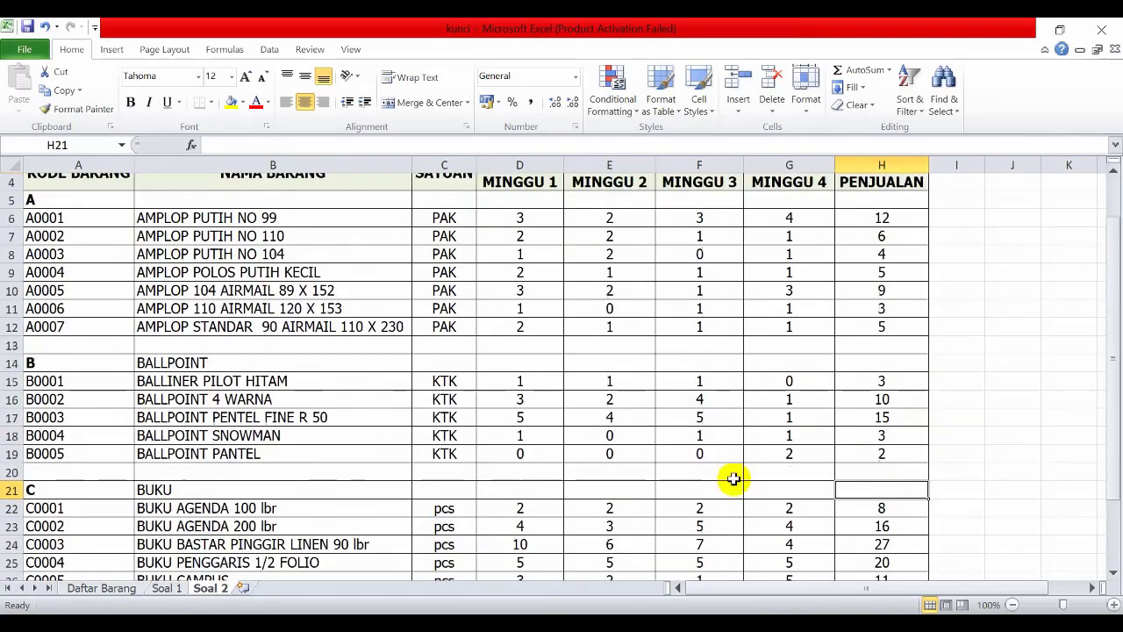
scroll(734, 478, "down", 3)
left_click(612, 623)
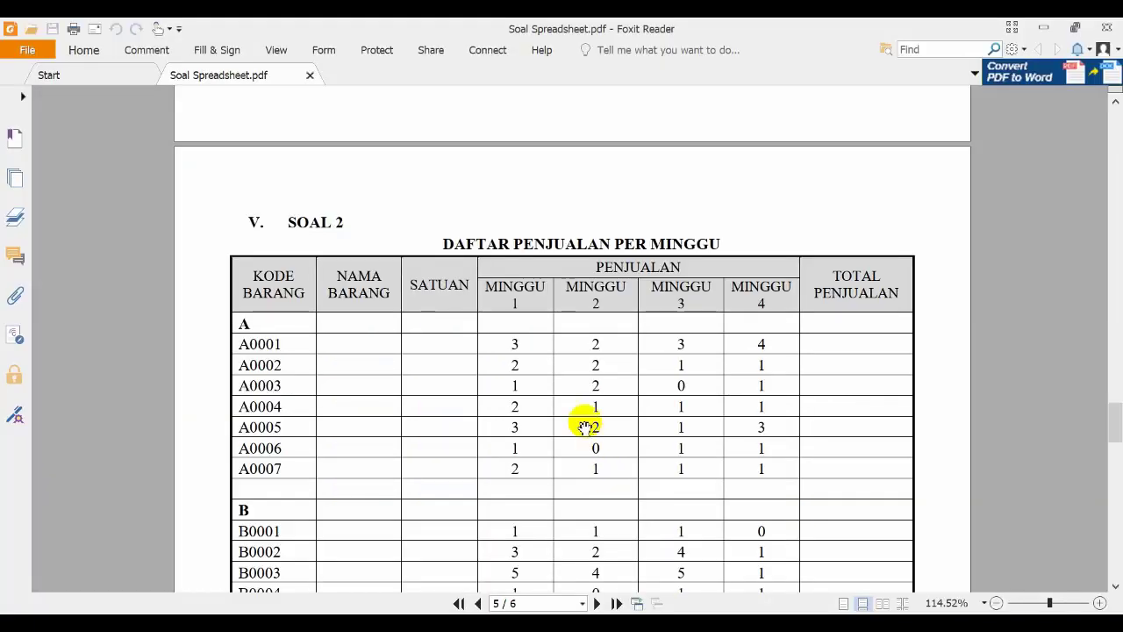
scroll(586, 427, "down", 8)
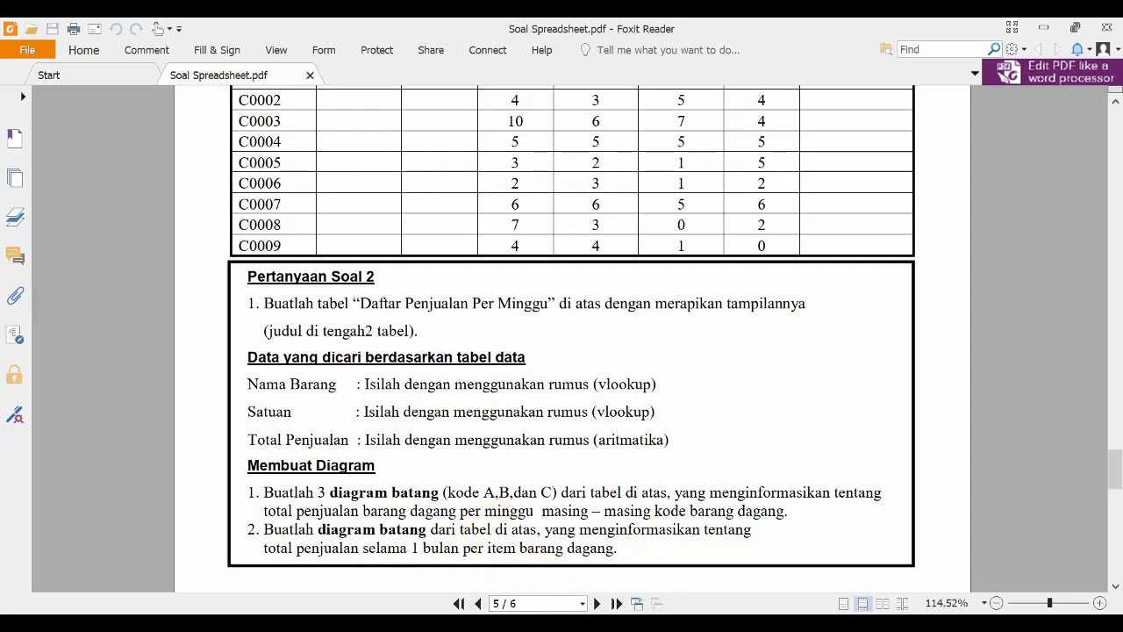
Step: Switch back to the kunci workbook in Excel and insert a 2-D clustered column chart from A6:A12 and D6:G12 of Soal 2
left_click(532, 477)
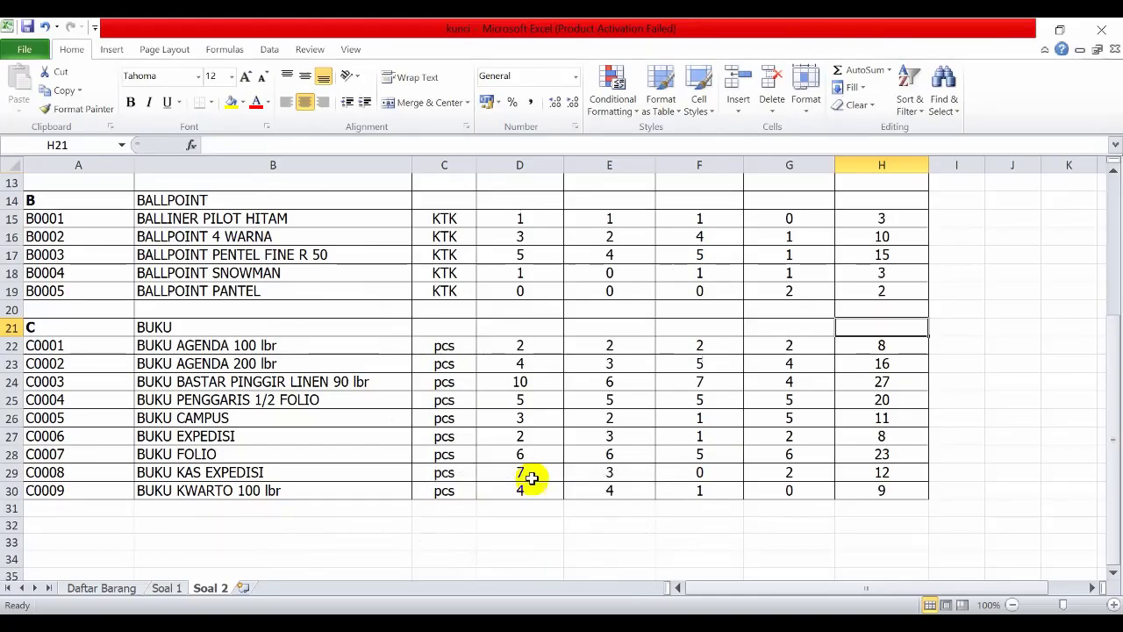
scroll(555, 476, "up", 4)
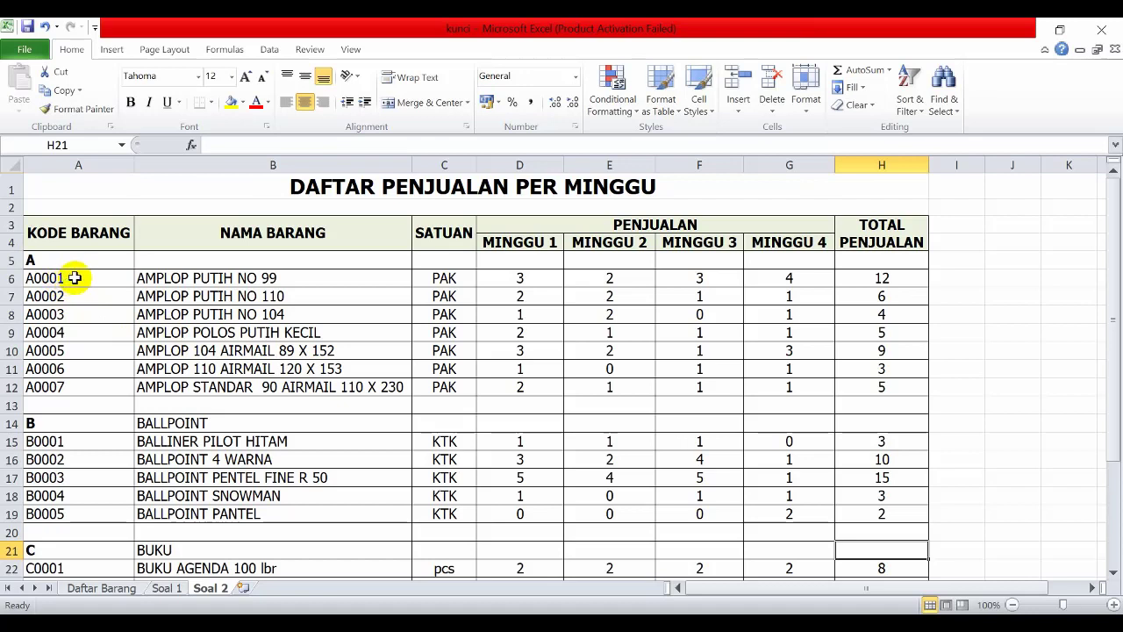
left_click_drag(75, 277, 79, 387)
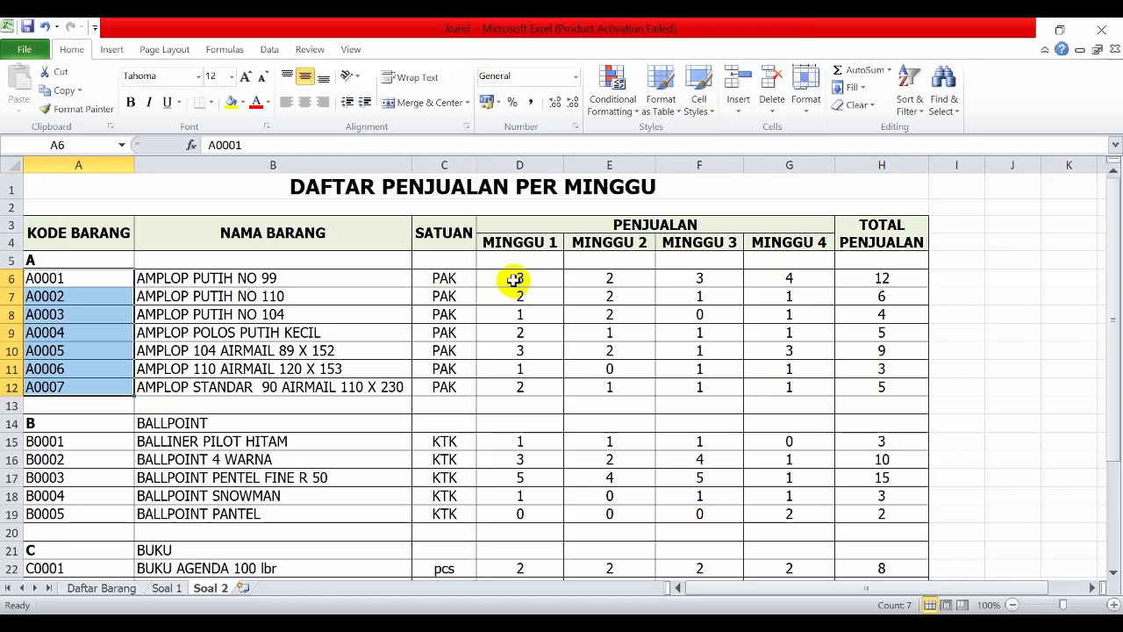
left_click(510, 278, "ctrl")
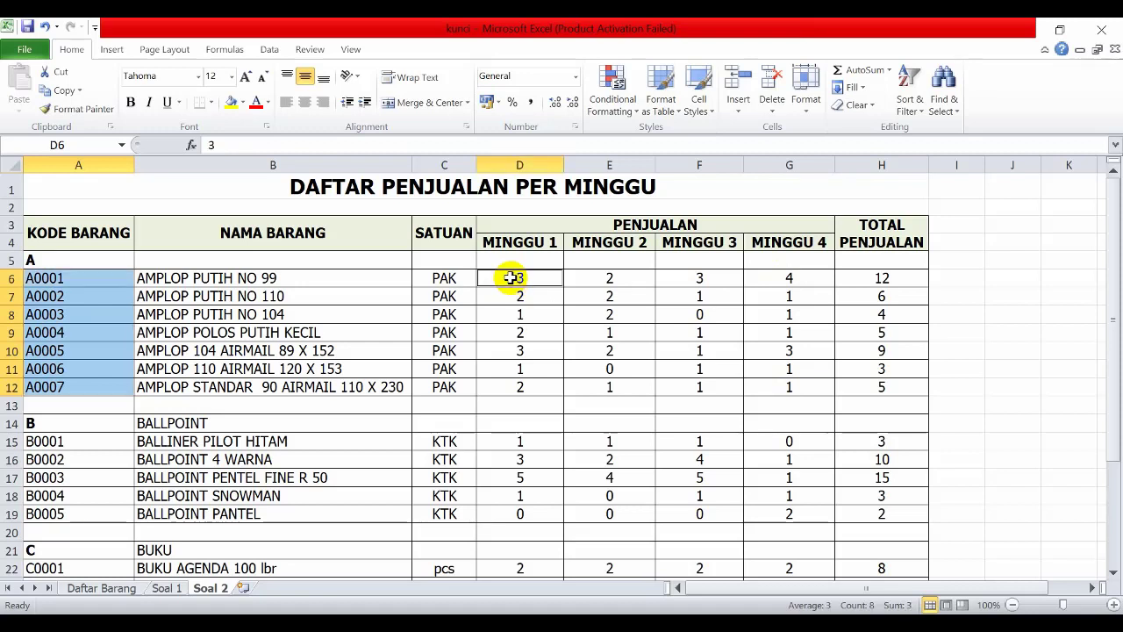
left_click_drag(510, 279, 802, 390)
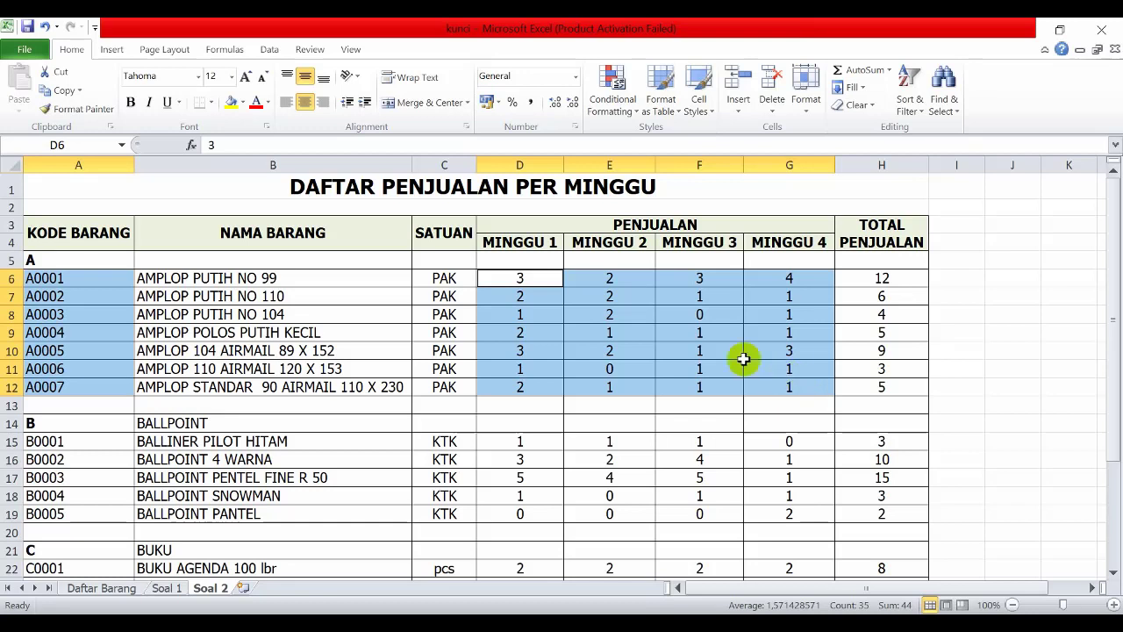
left_click(110, 50)
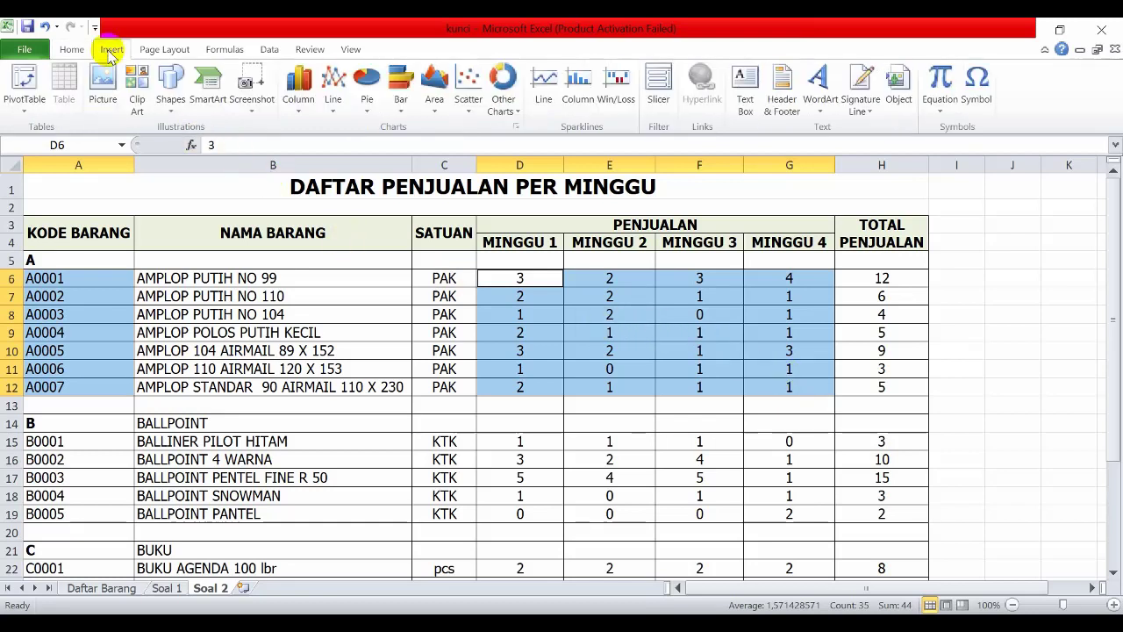
left_click(298, 112)
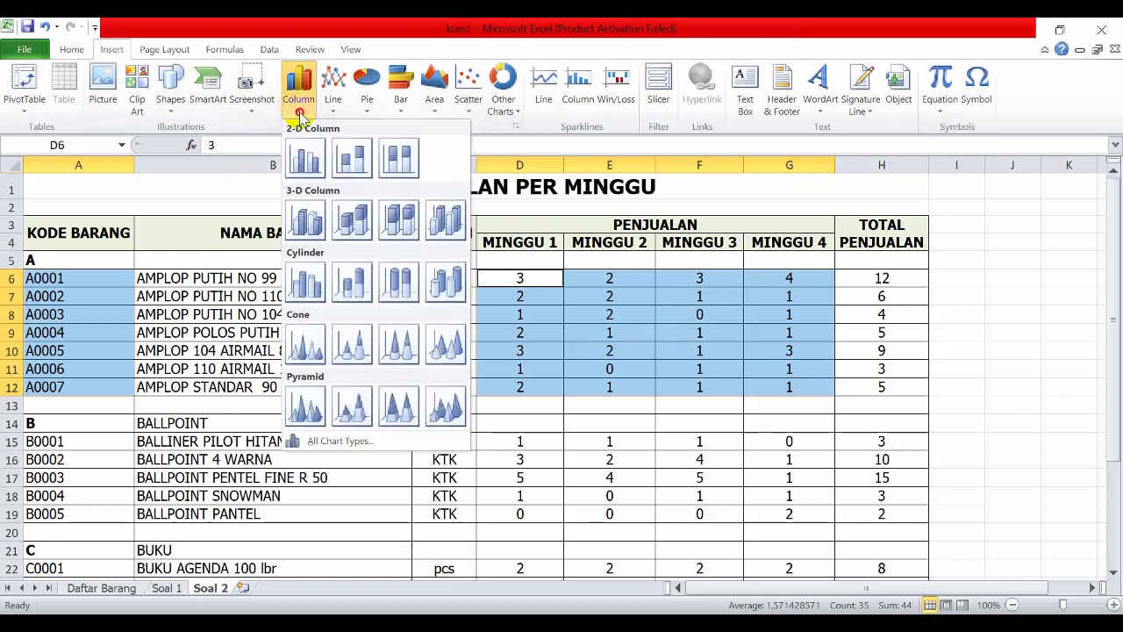
left_click(303, 160)
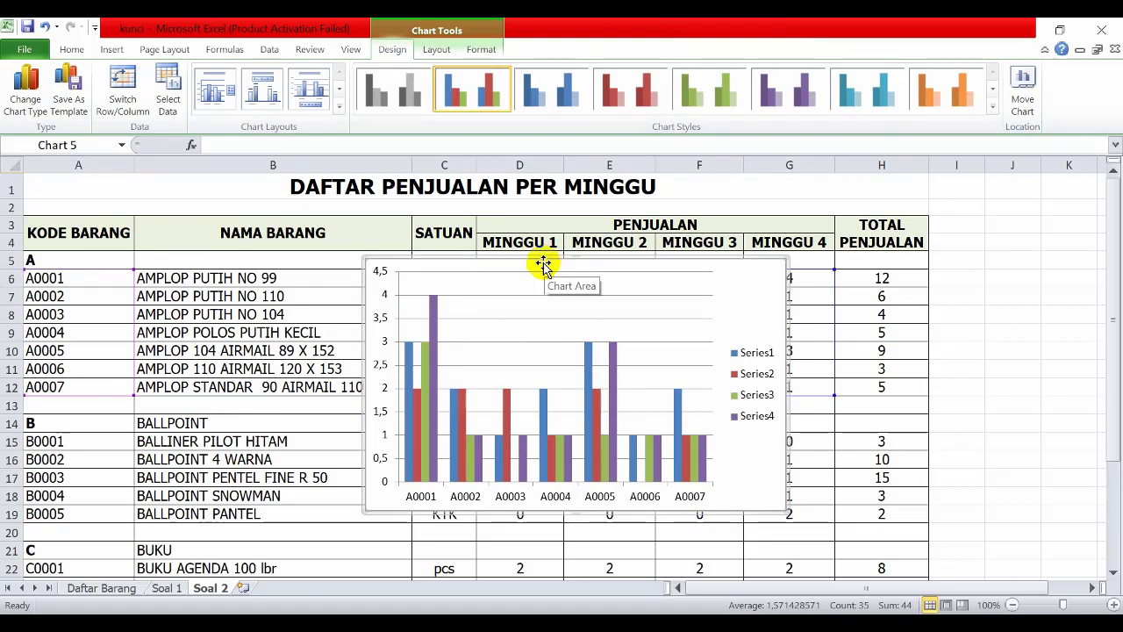
Step: Apply the chart layout with a top title and right-hand legend, and title the chart "Daftar Penjualan Per Minggu Barang A (Amplop)"
left_click(217, 90)
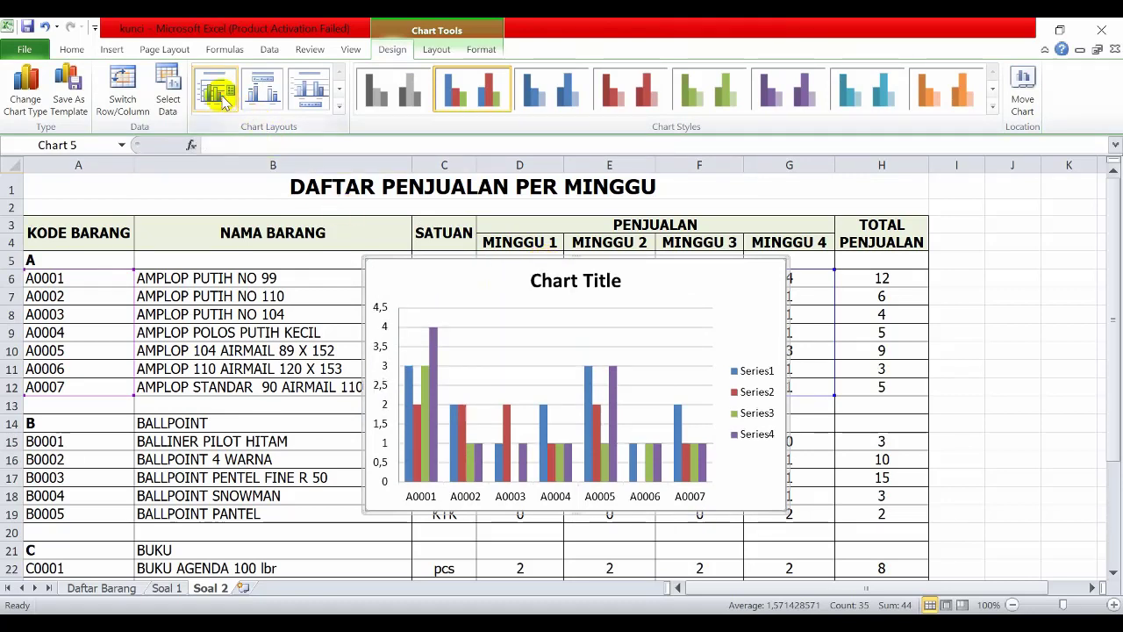
left_click(579, 283)
left_click_drag(534, 281, 621, 281)
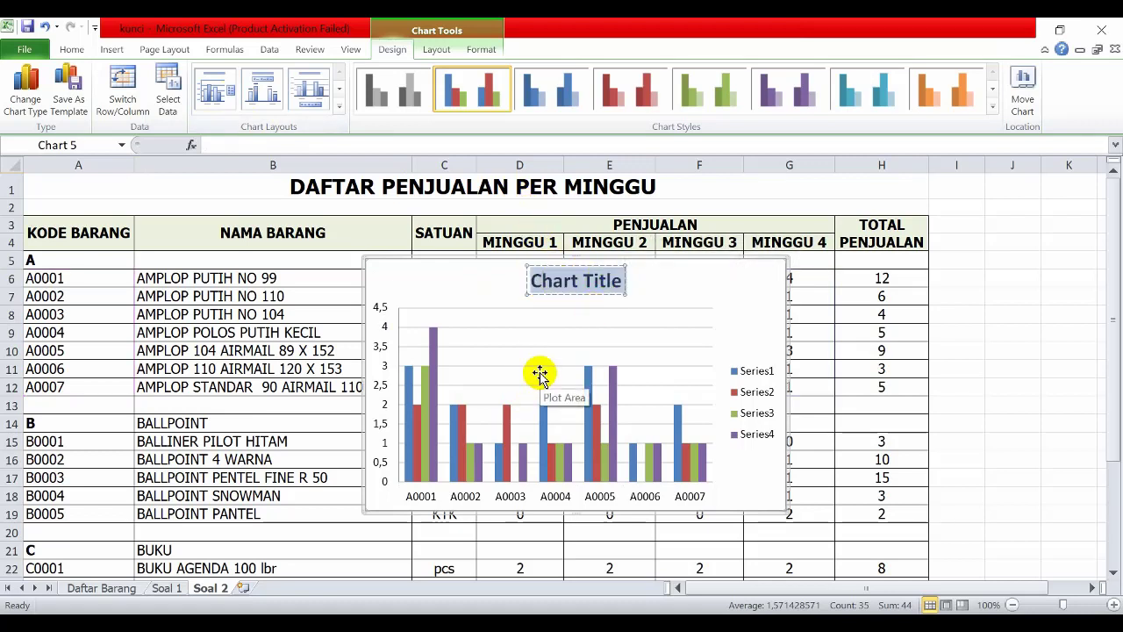
type("Dafatr")
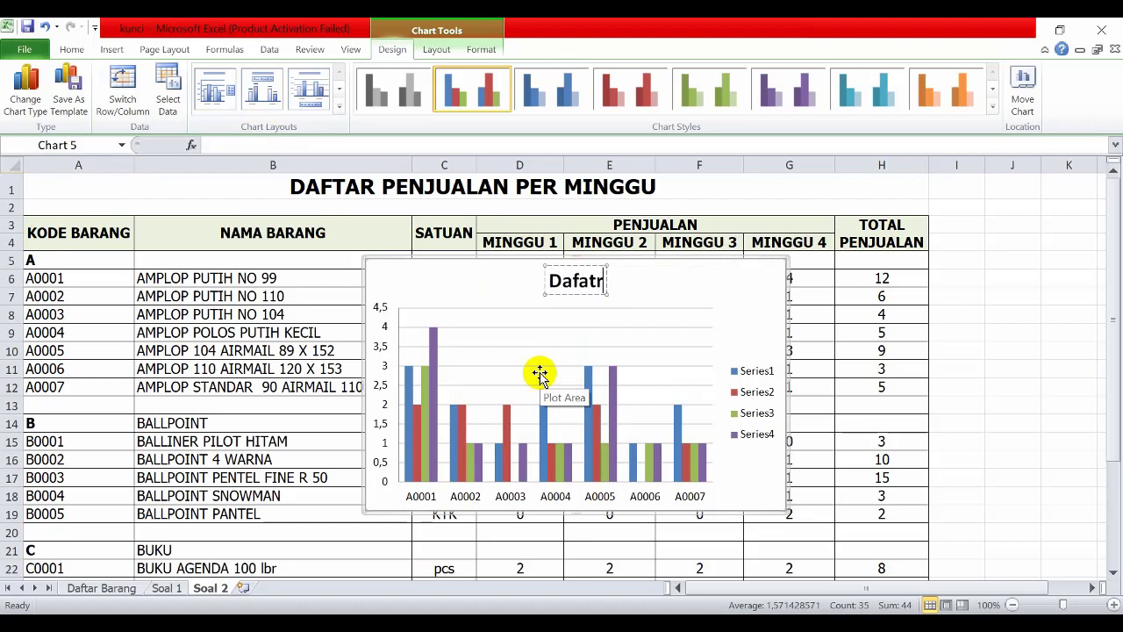
key("BackSpace")
key("BackSpace")
key("BackSpace")
type("tar Penjualan")
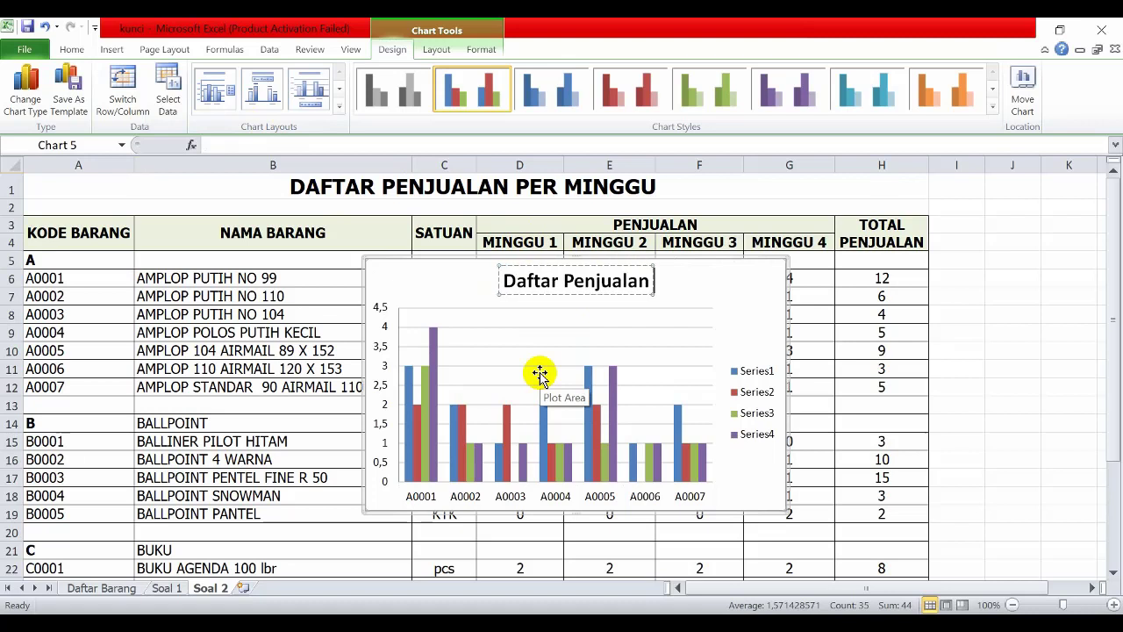
type(" Per")
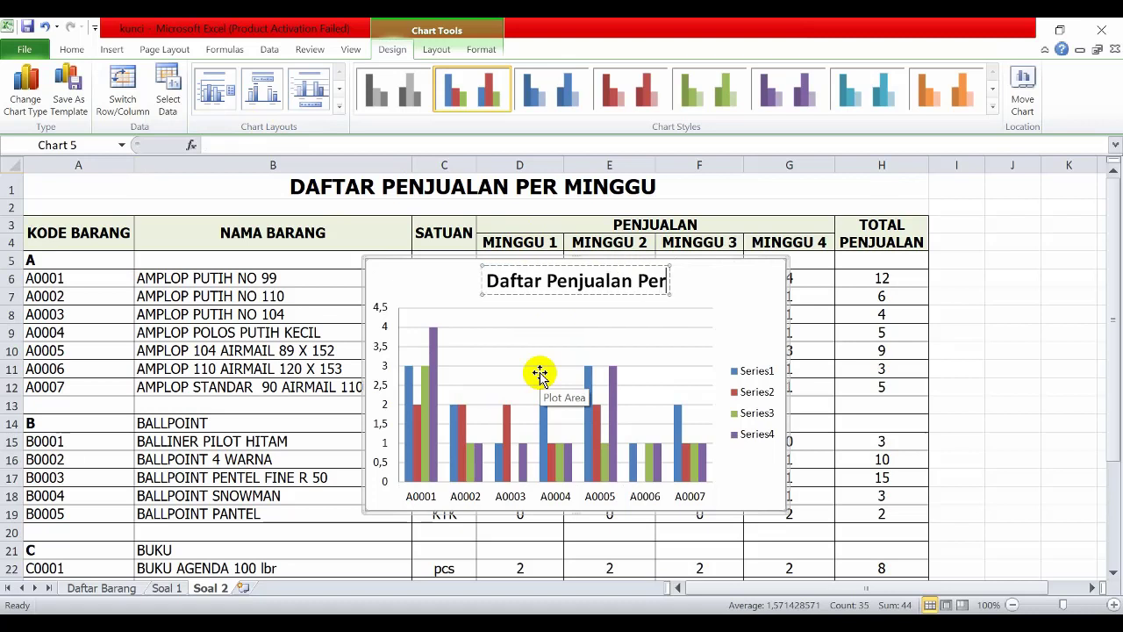
type(" Minggu")
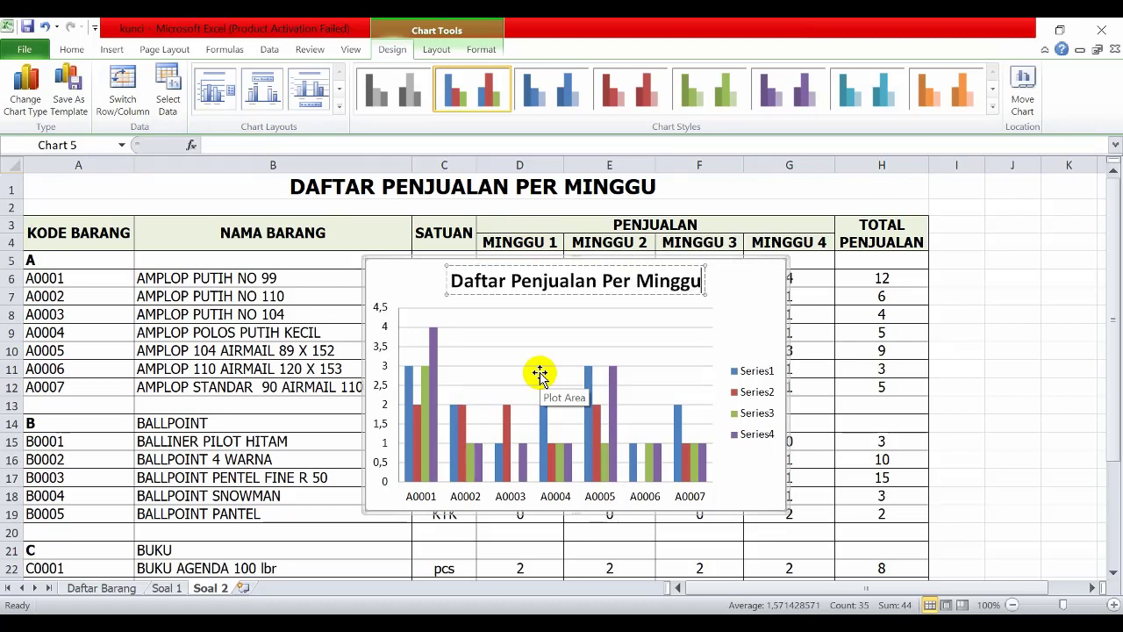
type(" Barang")
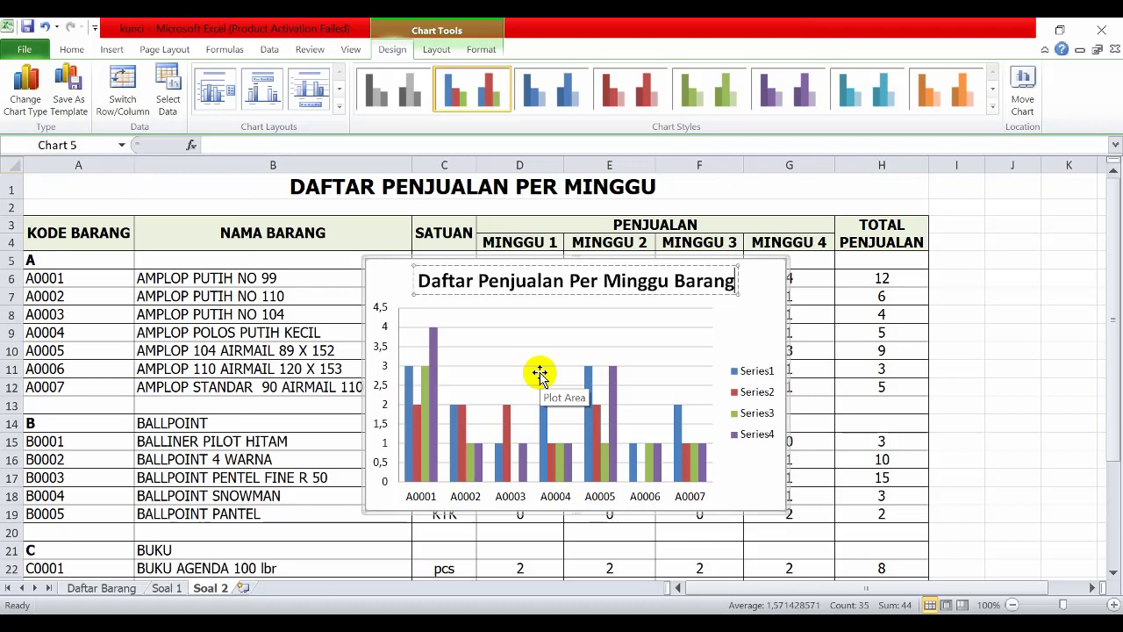
type(" A")
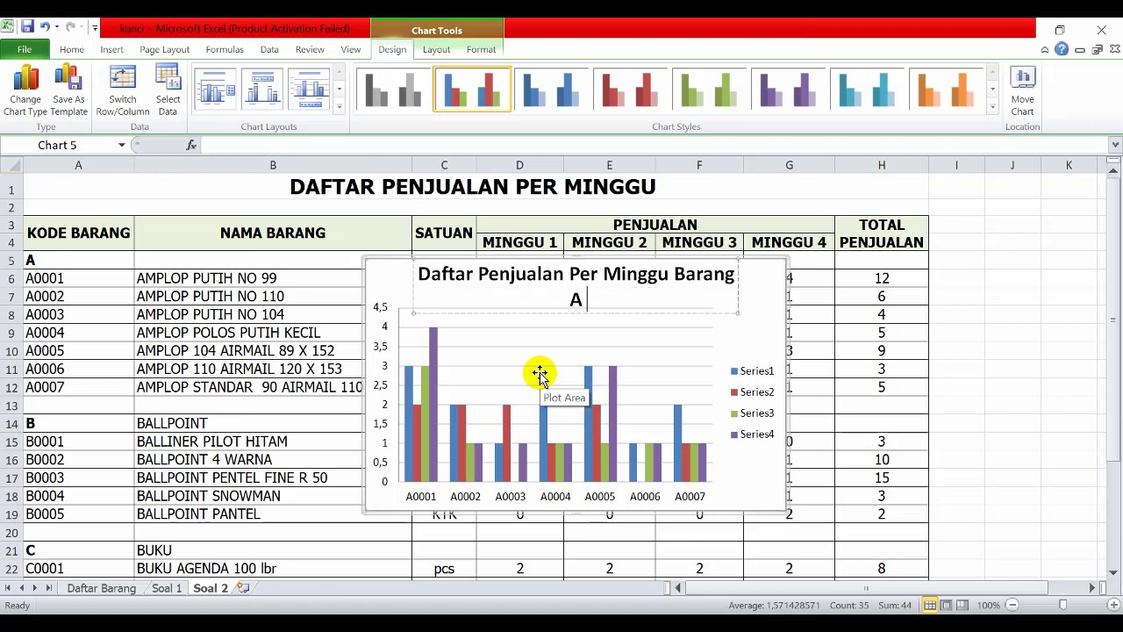
type(" (Amplop)")
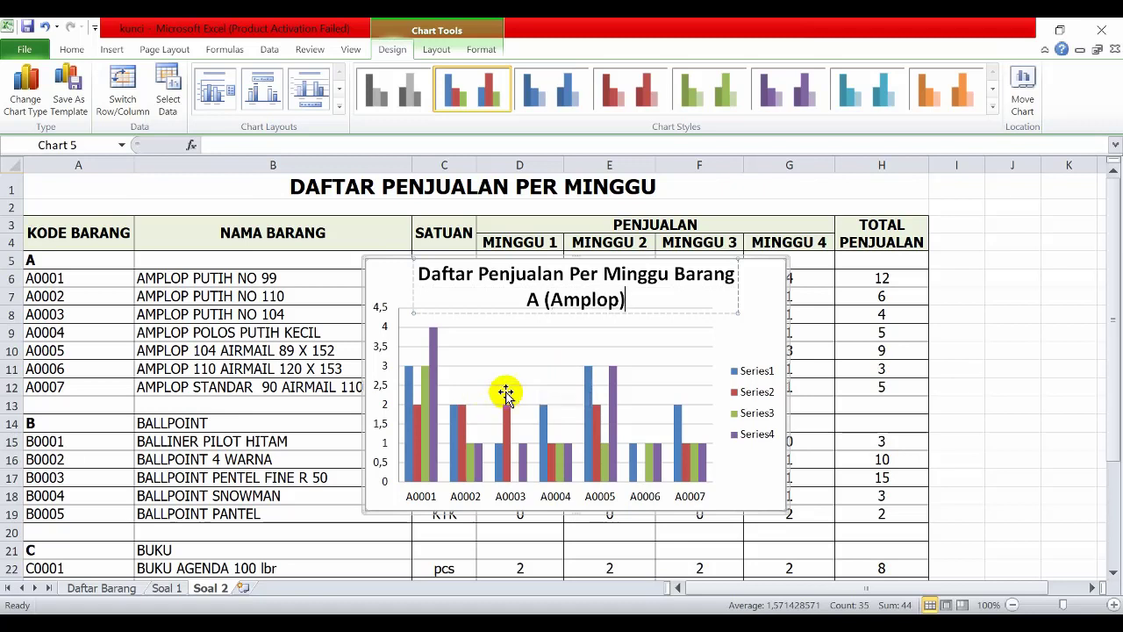
left_click(742, 345)
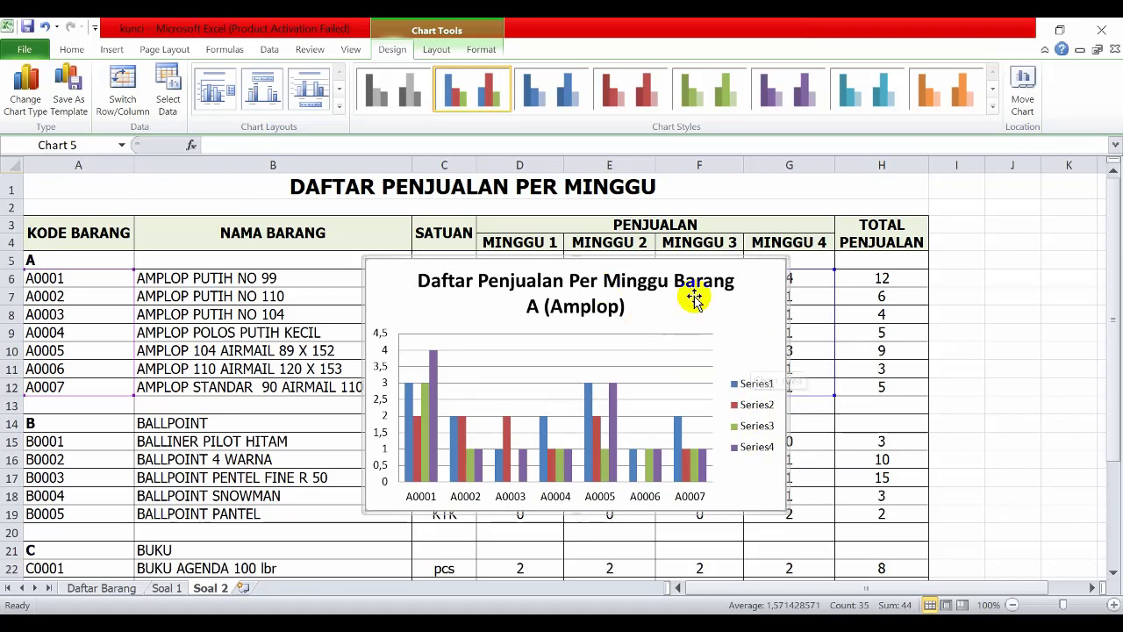
Step: In the Barang A (Amplop) chart's data source, rename the first two series as "Minggu 1" and "Minggu 2"
right_click(752, 345)
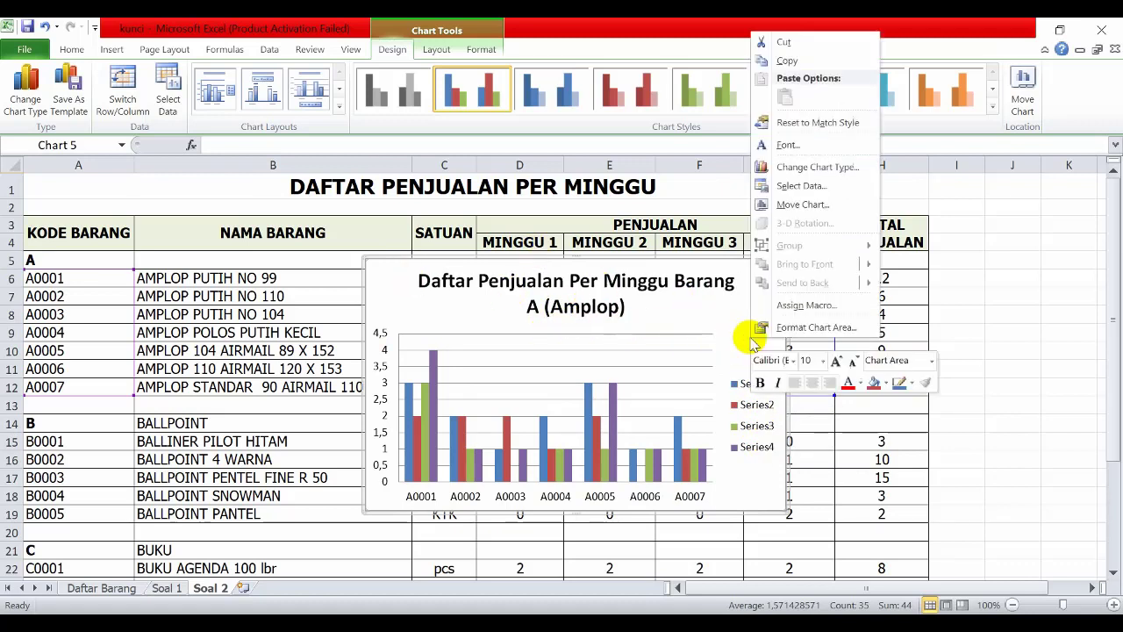
left_click(802, 186)
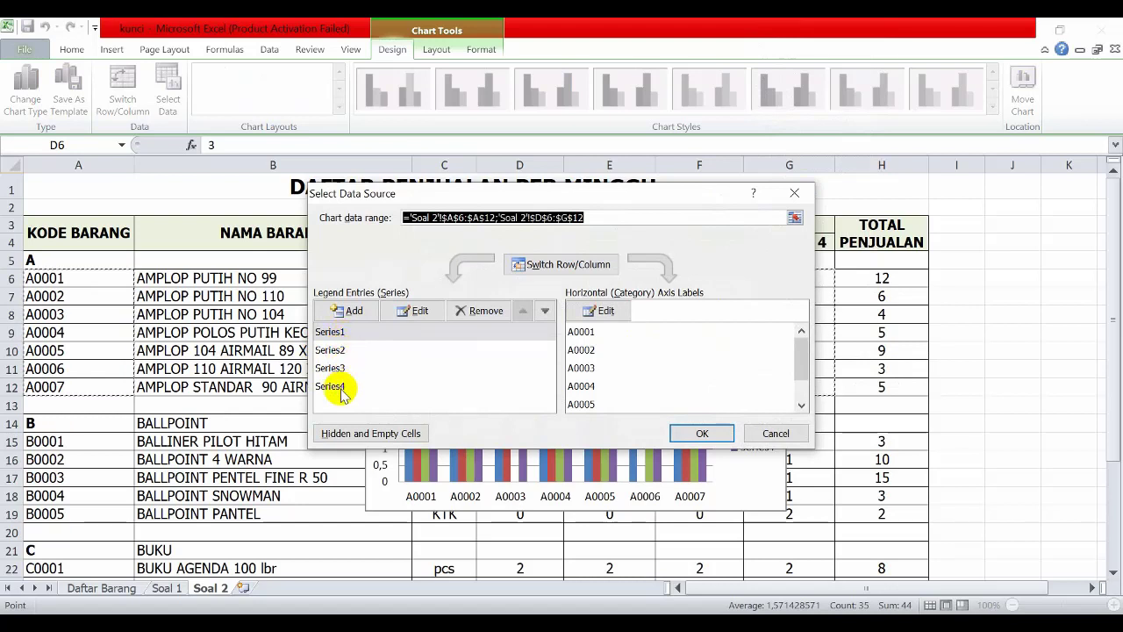
left_click(338, 332)
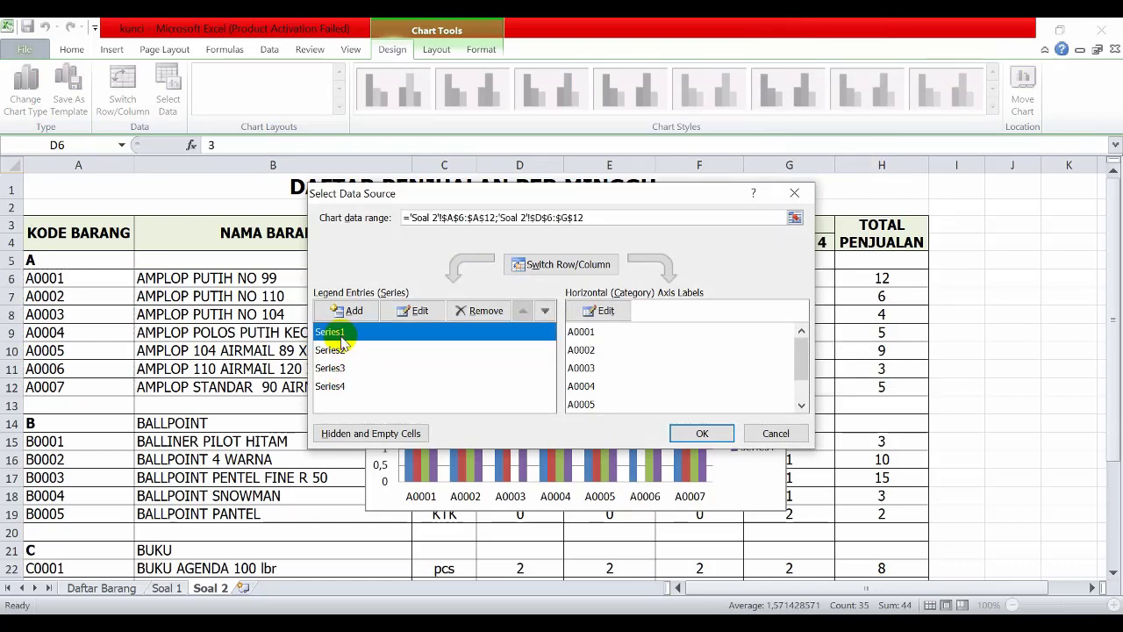
left_click(417, 312)
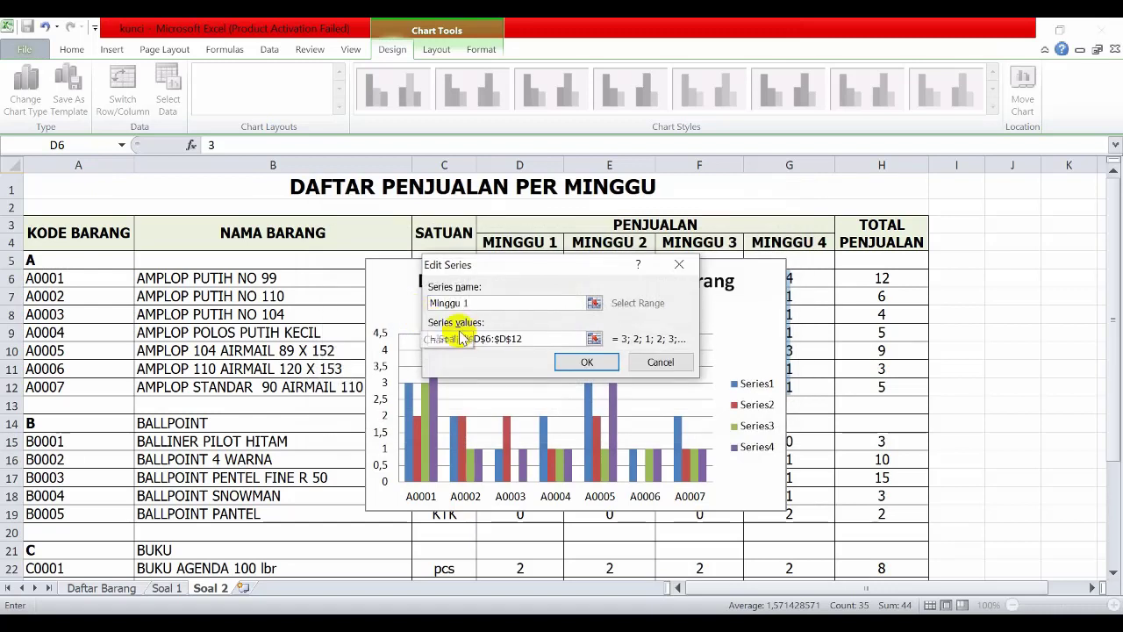
left_click(585, 361)
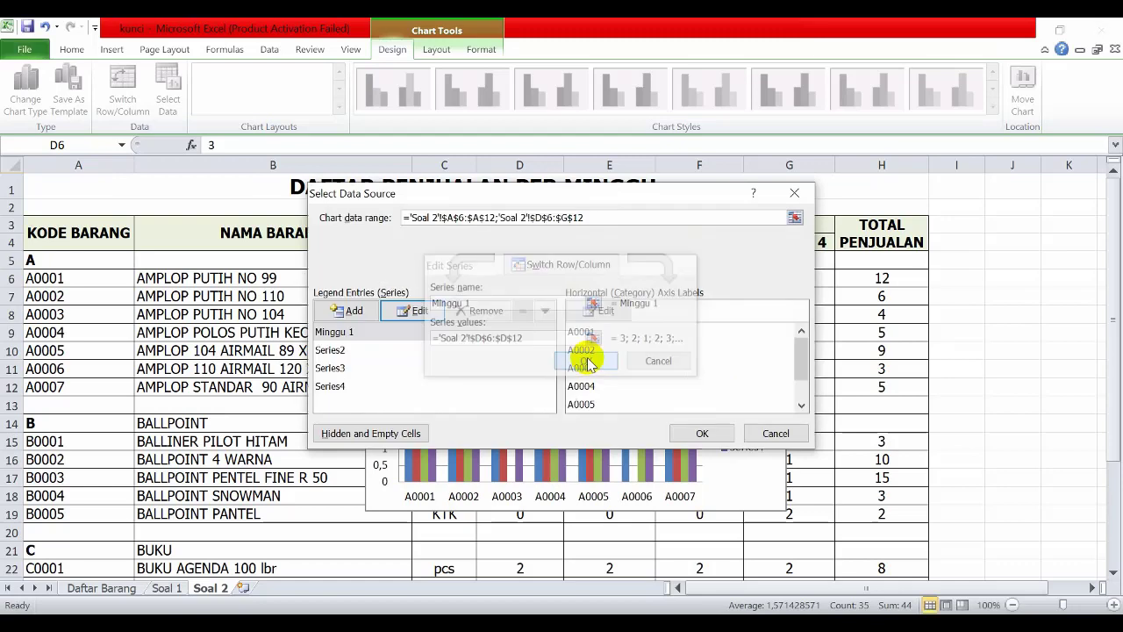
left_click(351, 349)
left_click(419, 312)
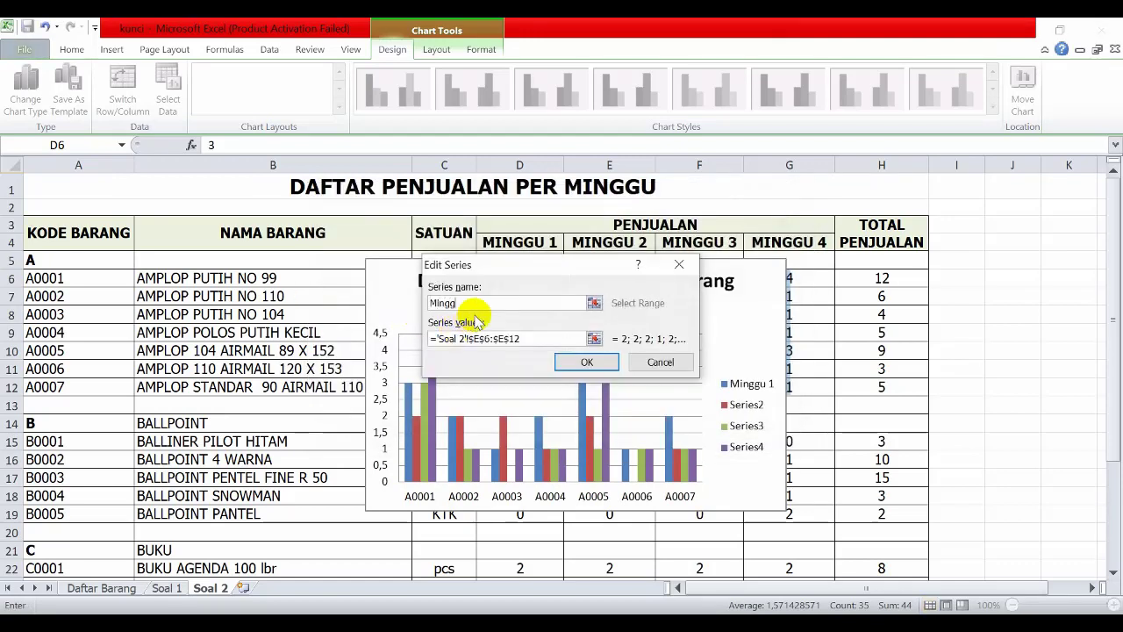
type("Minggu 2")
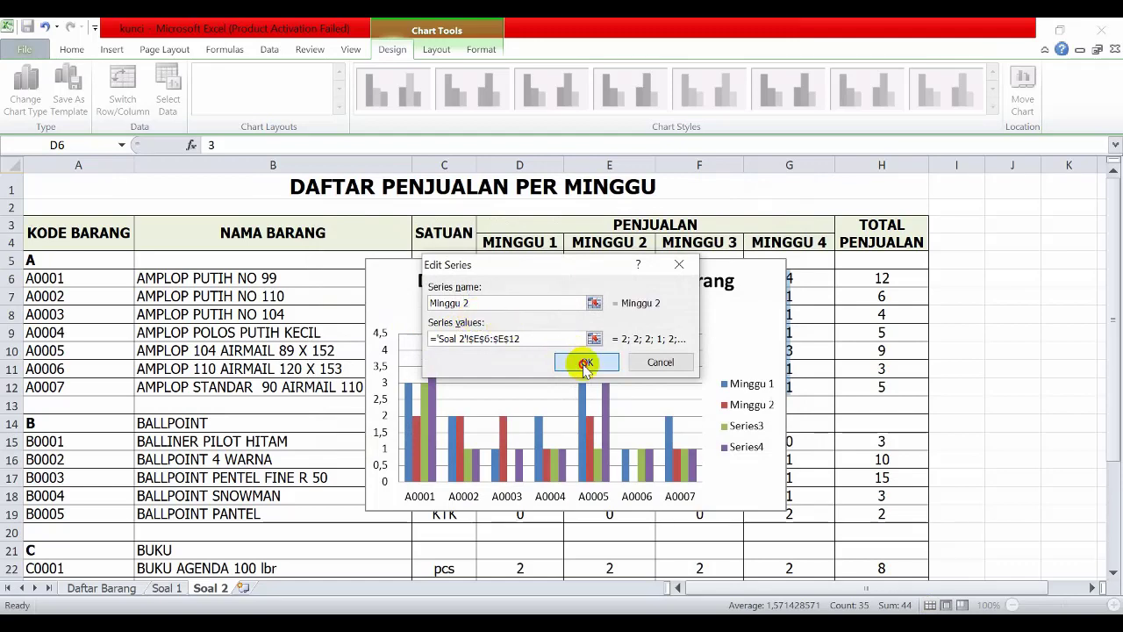
left_click(586, 362)
Step: Rename the chart's third and fourth series as "Minggu 3" and "Minggu 4" and apply the data source changes
left_click(338, 368)
left_click(402, 311)
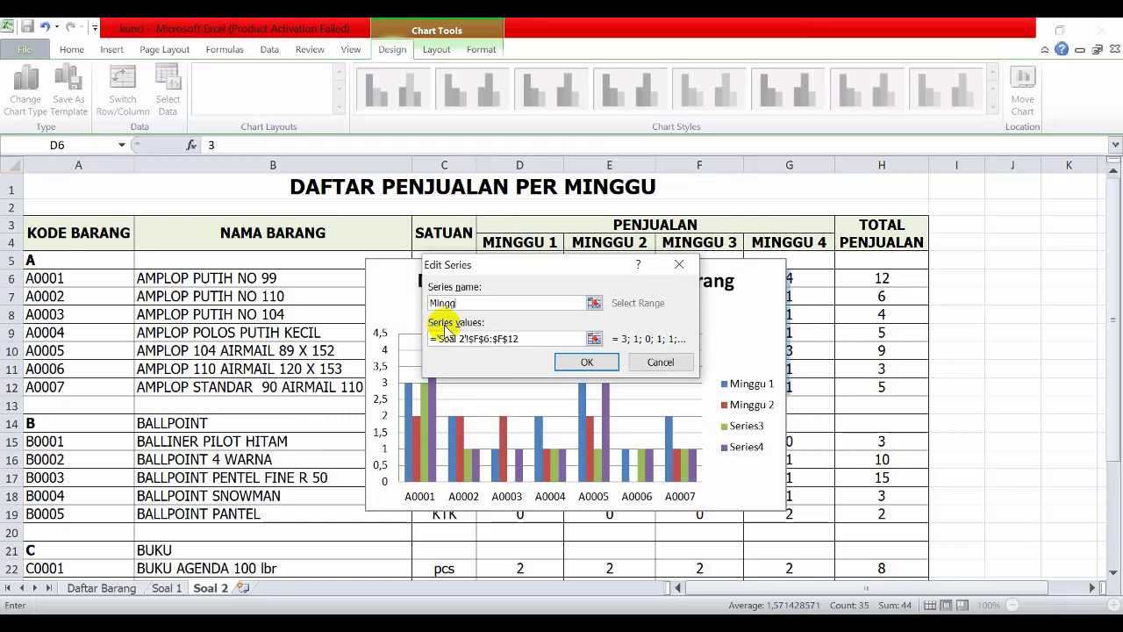
key("Return")
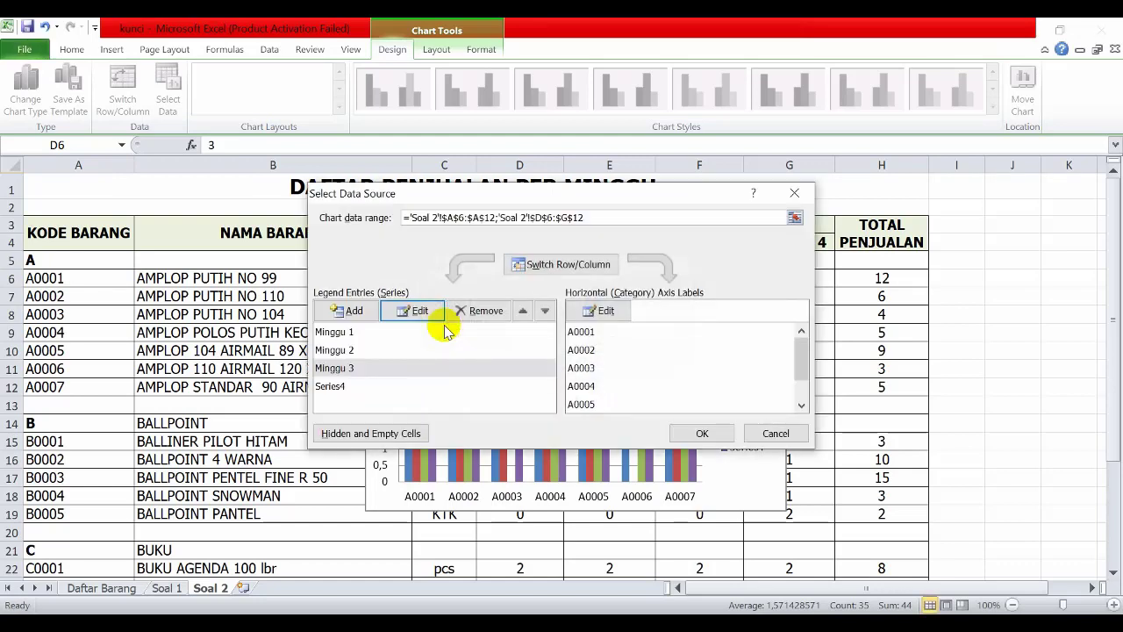
left_click(346, 385)
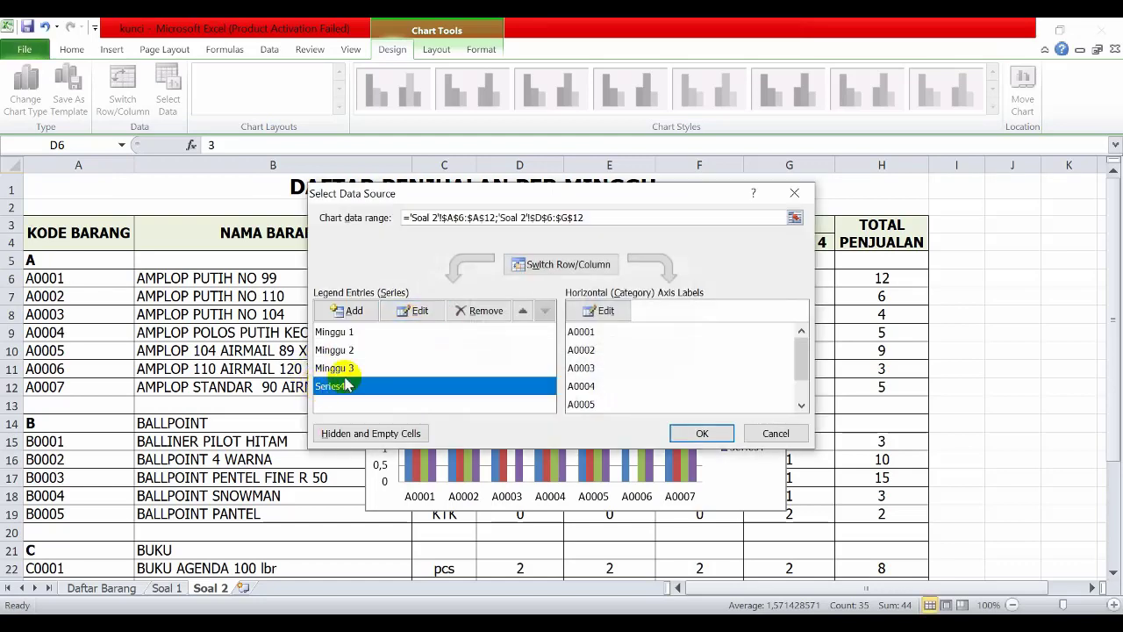
left_click(411, 310)
left_click(436, 338)
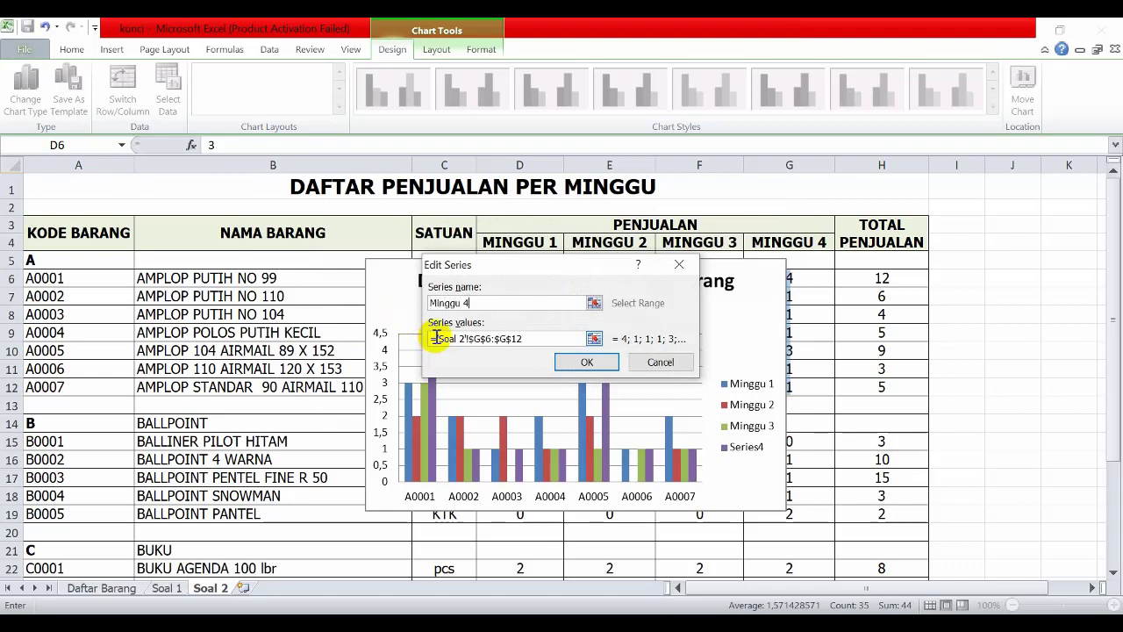
left_click(587, 362)
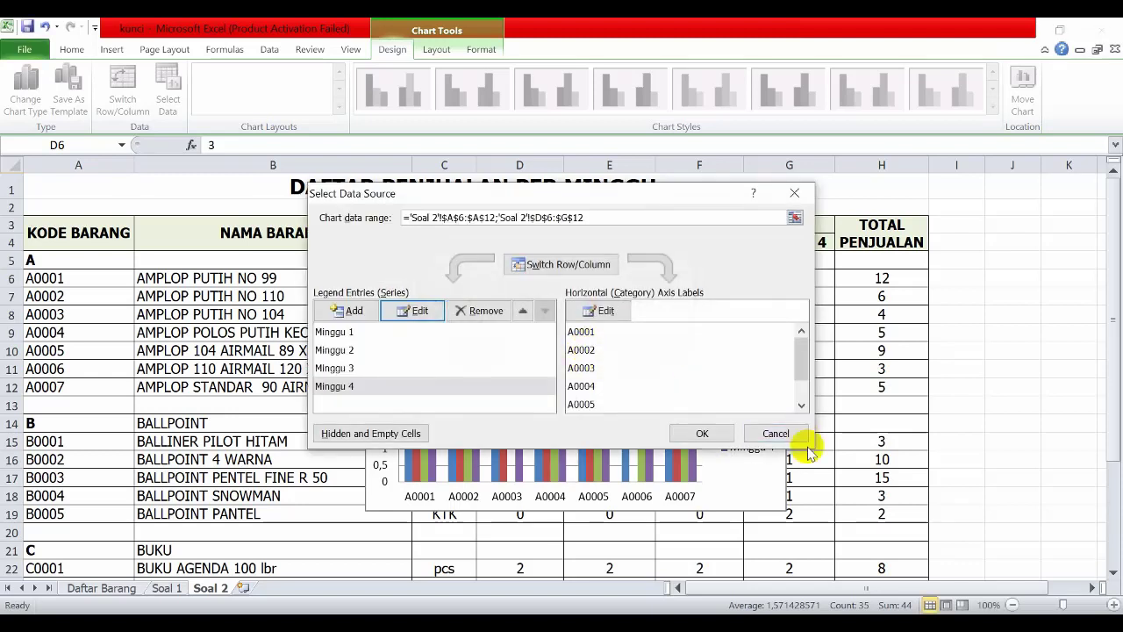
left_click(727, 432)
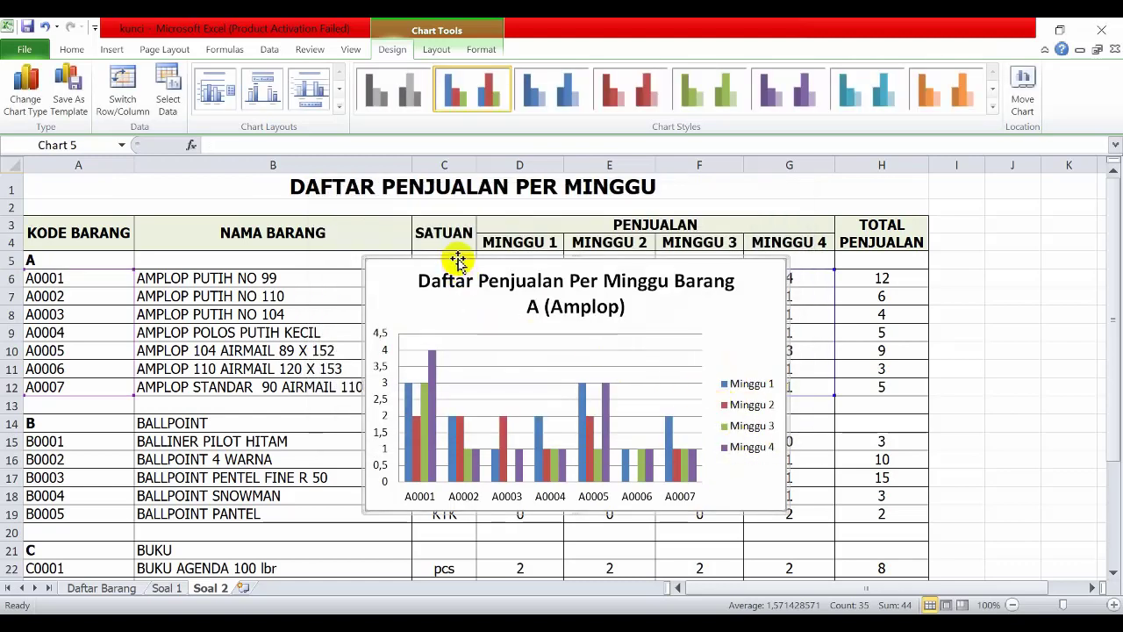
Step: Move the Barang A (Amplop) chart below the sales table, starting at column A, row 31
left_click_drag(457, 261, 118, 419)
scroll(532, 464, "down", 2)
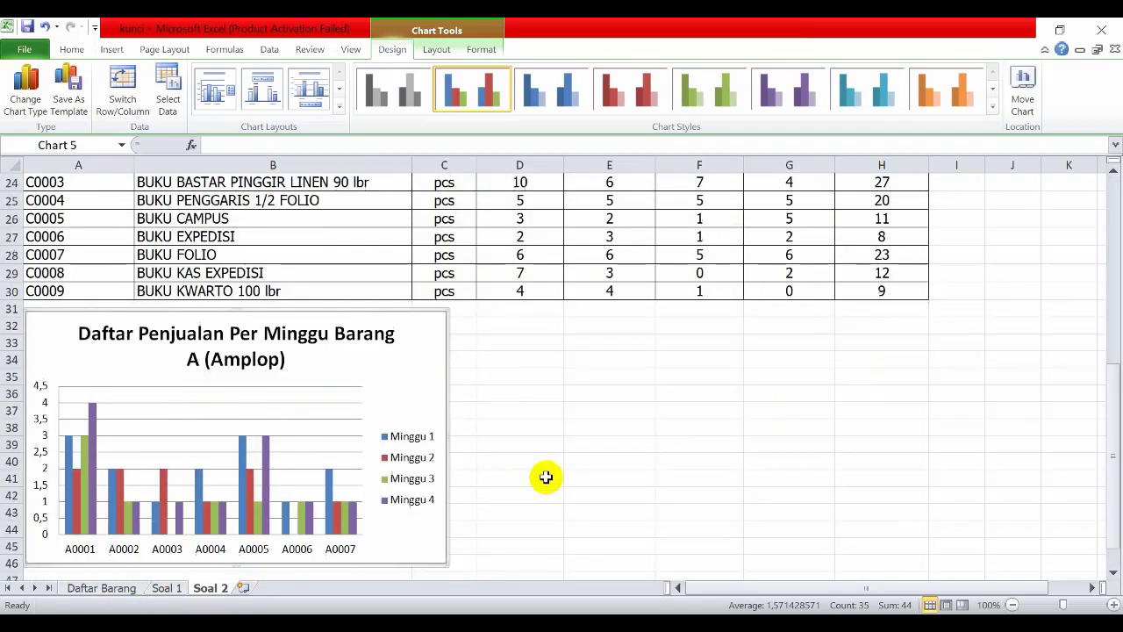
scroll(553, 474, "down", 1)
Step: Insert a 2-D clustered column chart from A15:A19 and D15:G19 for the Ballpoint items
scroll(553, 478, "up", 8)
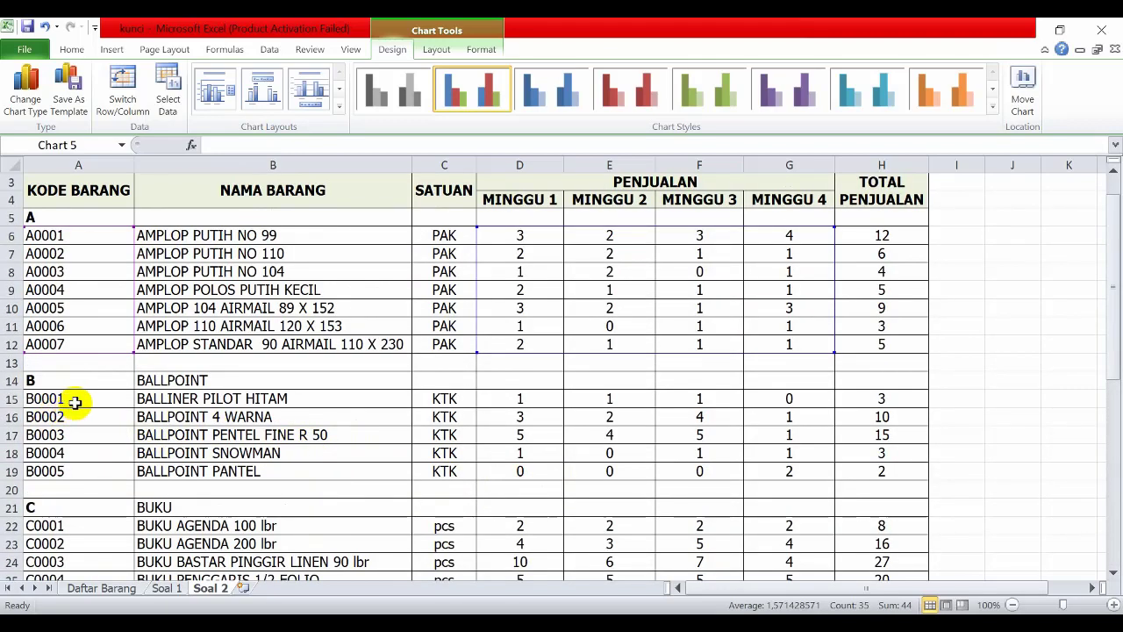
left_click_drag(75, 402, 68, 471)
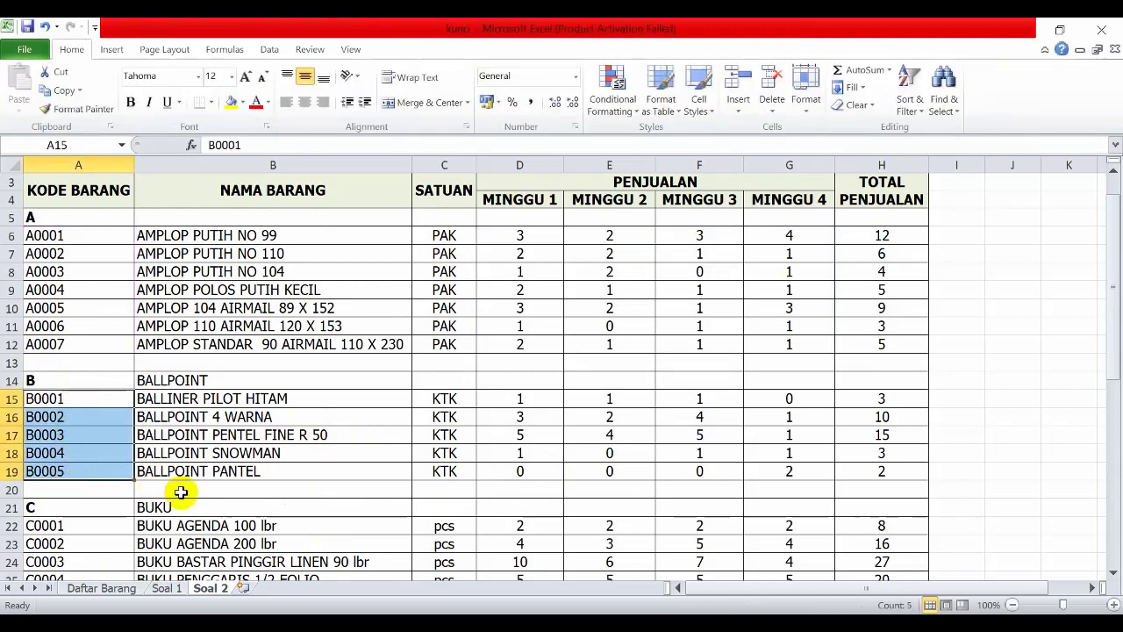
left_click(513, 399, "ctrl")
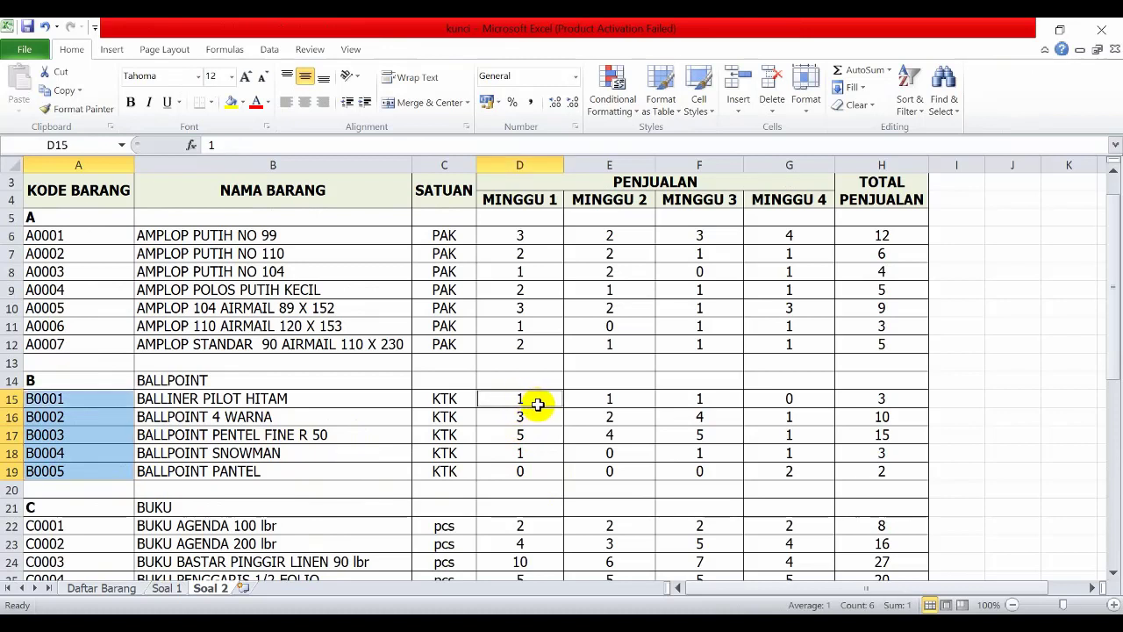
left_click_drag(537, 404, 787, 471)
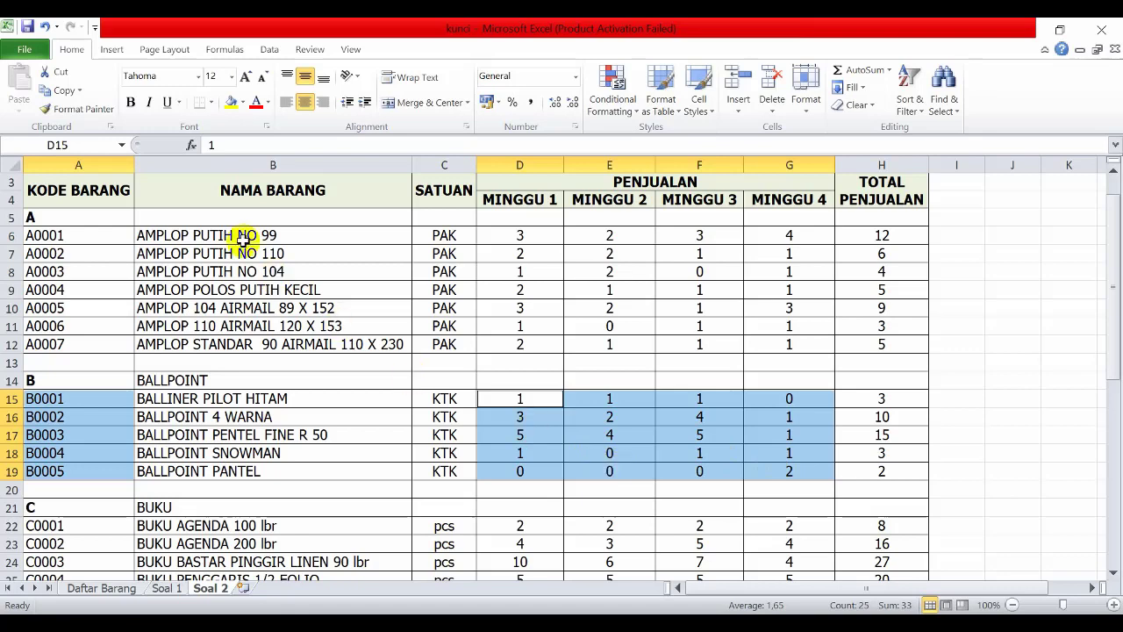
left_click(112, 51)
left_click(300, 110)
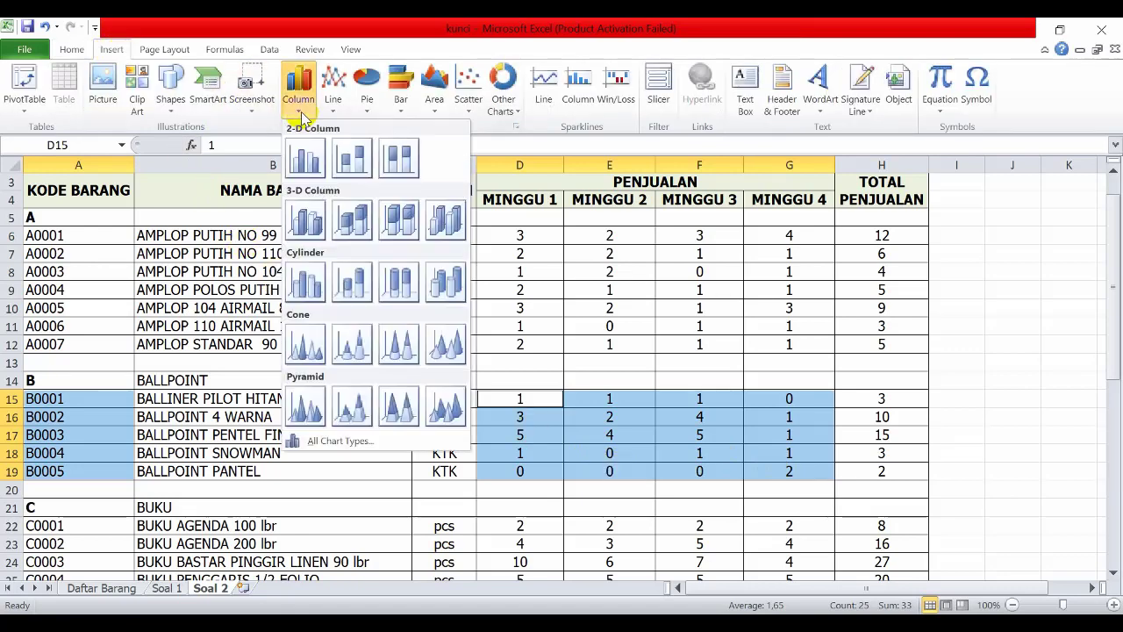
left_click(307, 160)
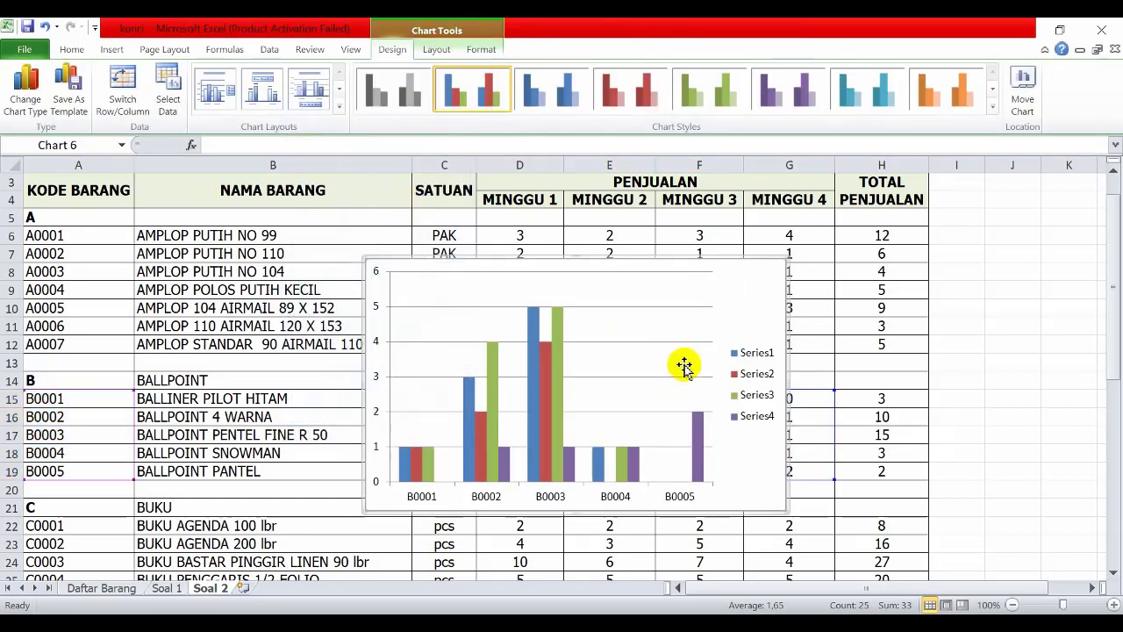
Step: Apply the chart layout with a top title and right-hand legend, and title it "Daftar Penjualan Per Minggu Kode Barang B (Ballpoint)"
mouse_move(529, 314)
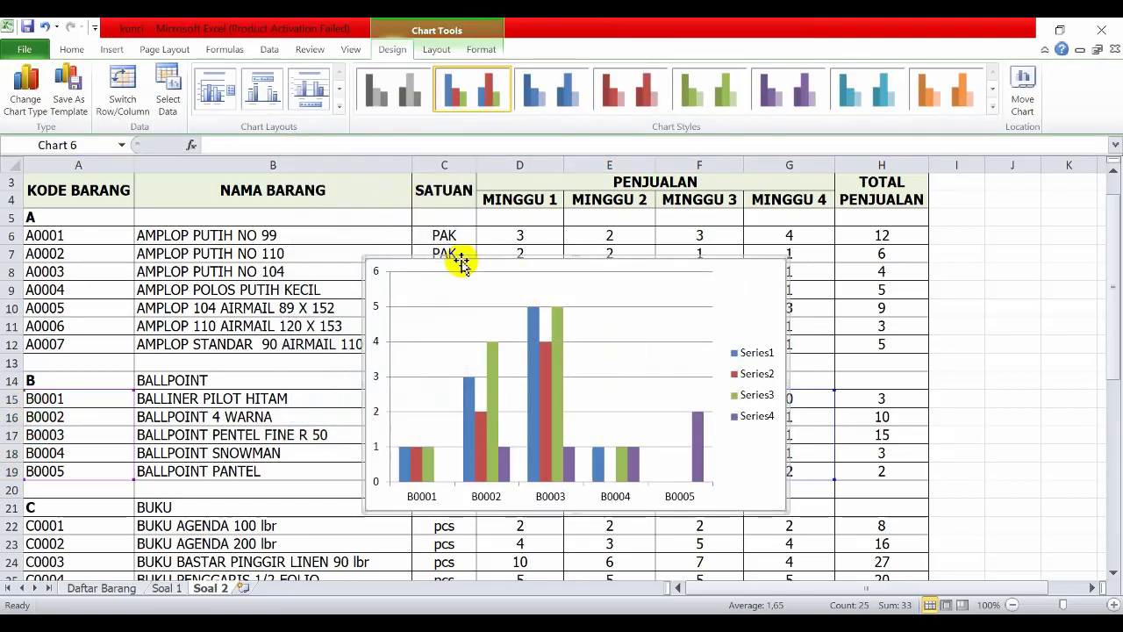
left_click(208, 97)
left_click(565, 275)
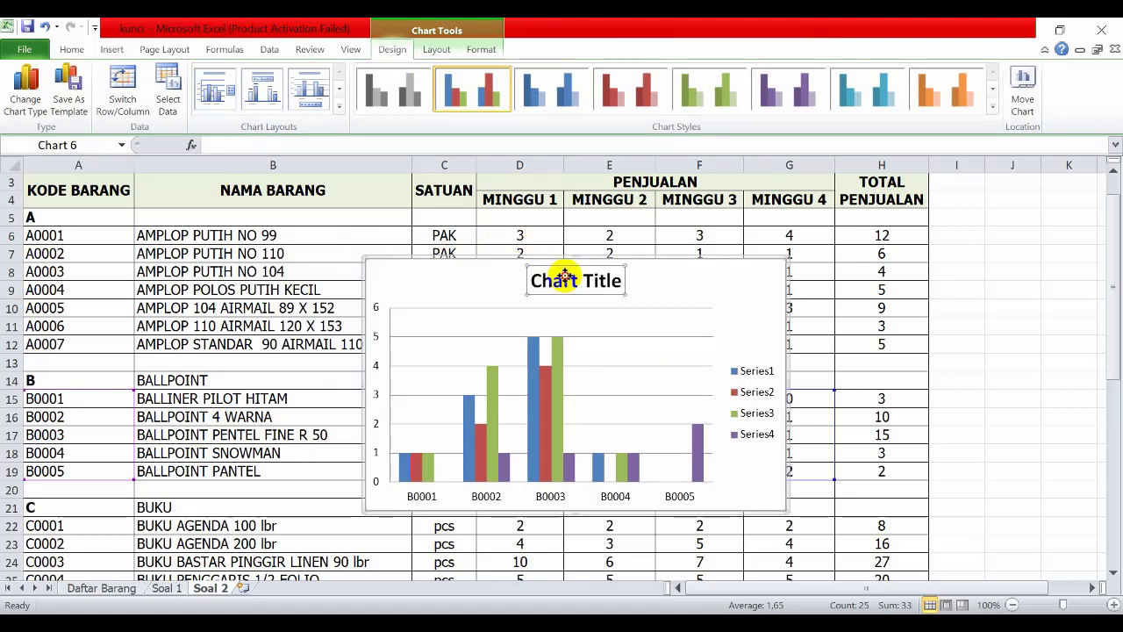
left_click_drag(529, 280, 629, 286)
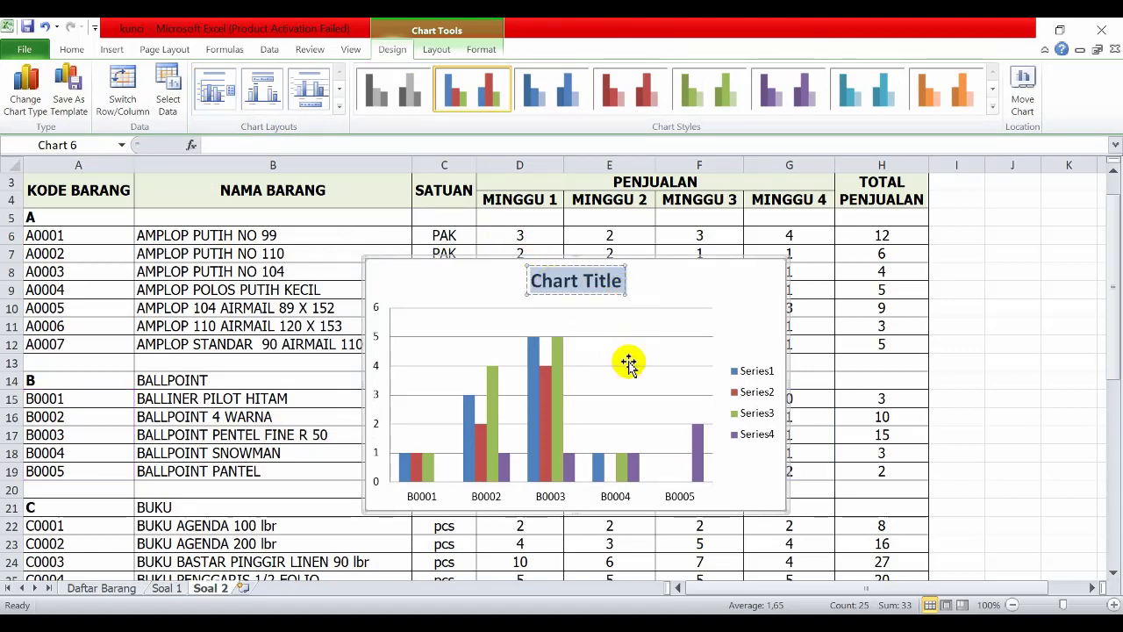
type("Dafata")
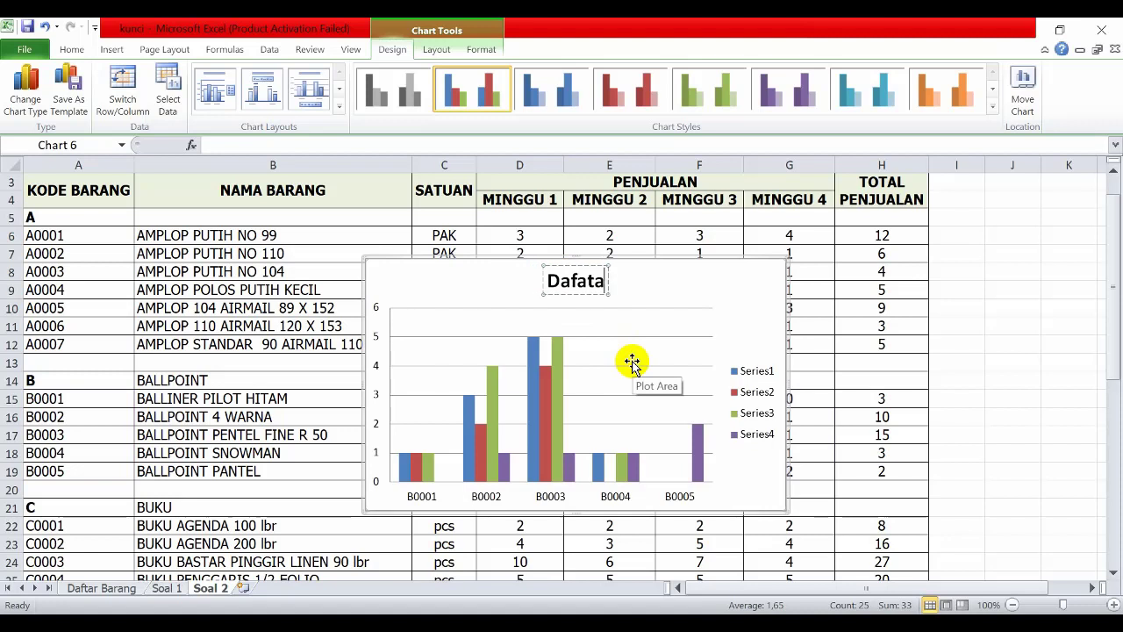
key("BackSpace")
key("BackSpace")
key("BackSpace")
type("tar")
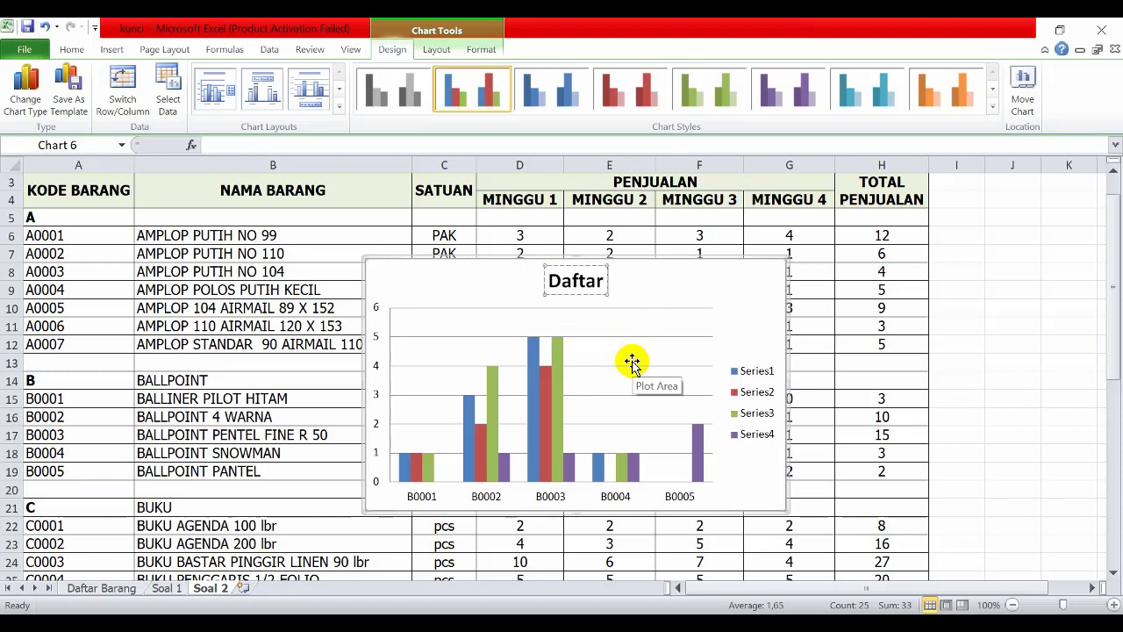
type(" Penjualan P")
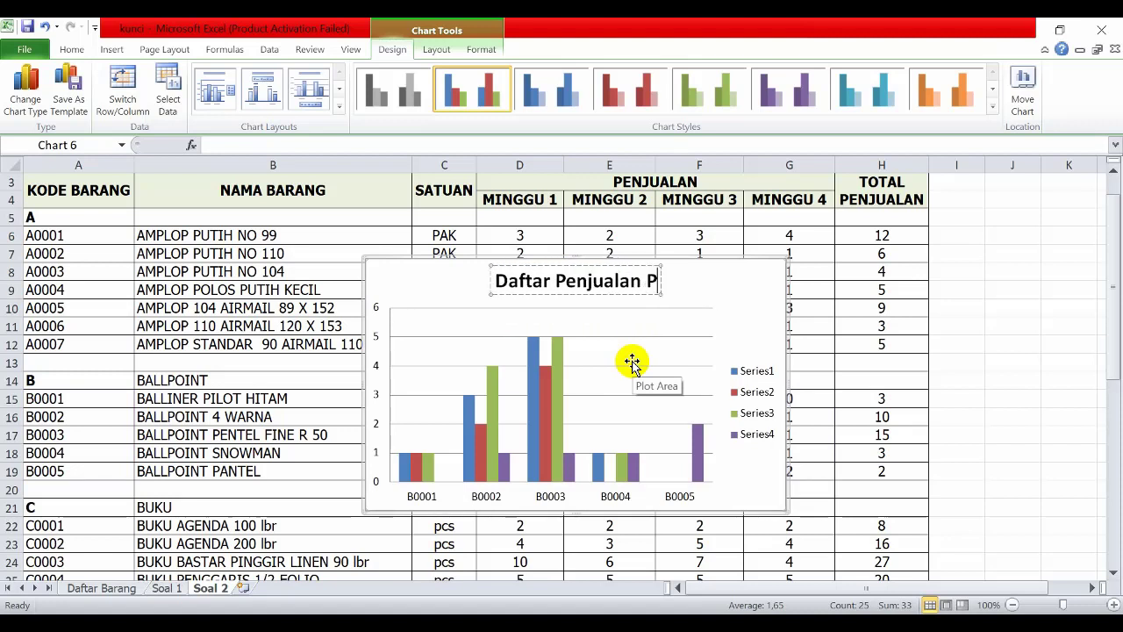
type("er m")
key("BackSpace")
key("BackSpace")
type("M")
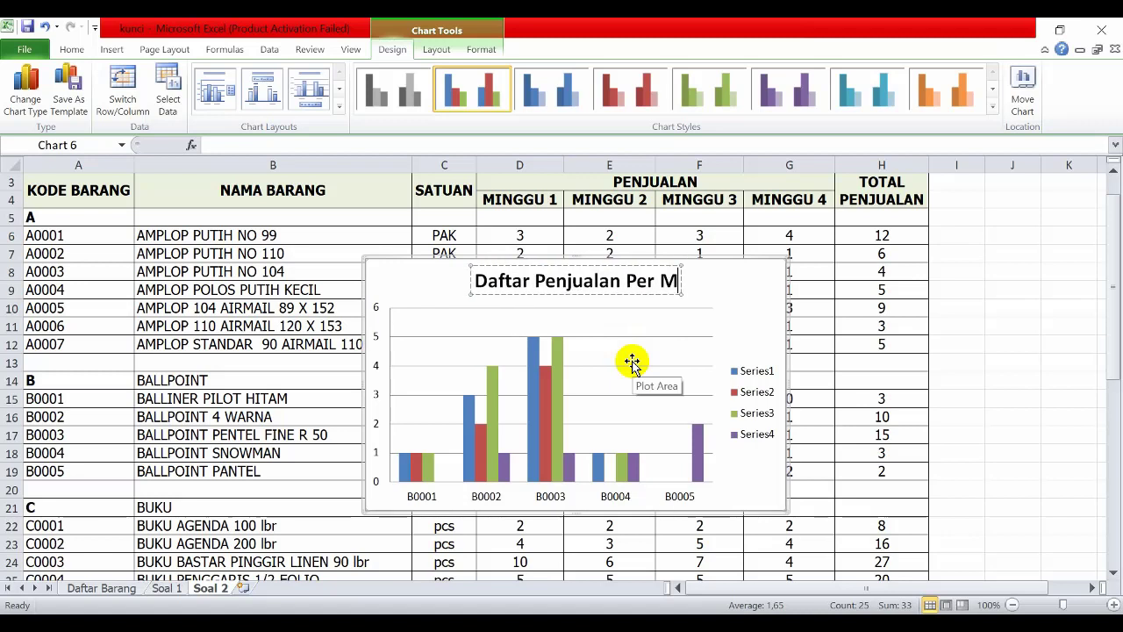
type("inggu K")
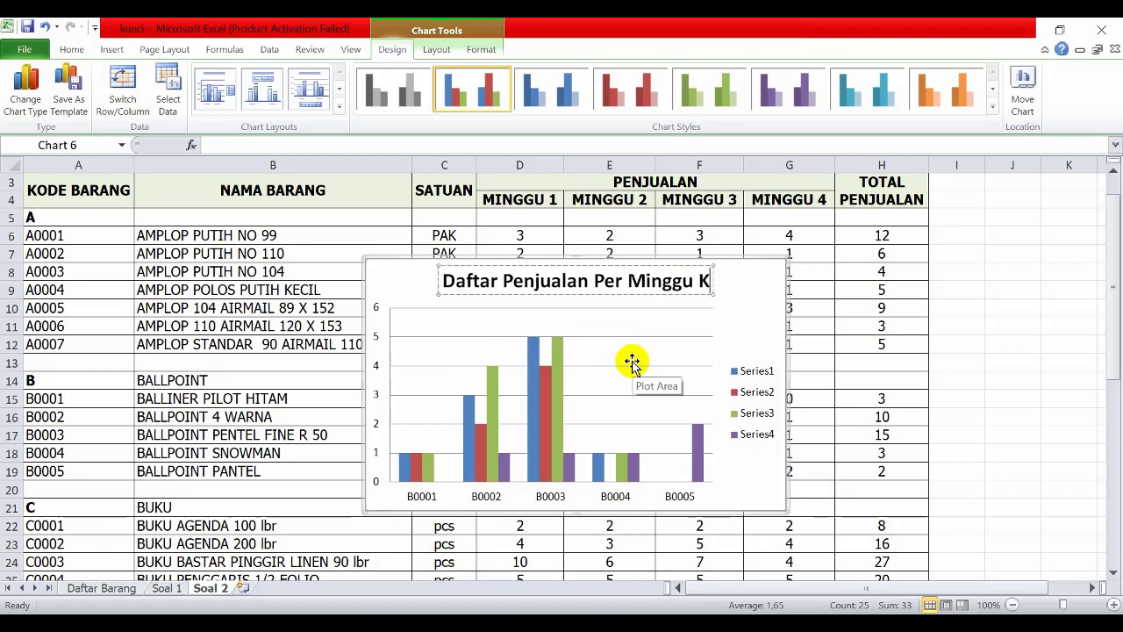
type("ode Barang V")
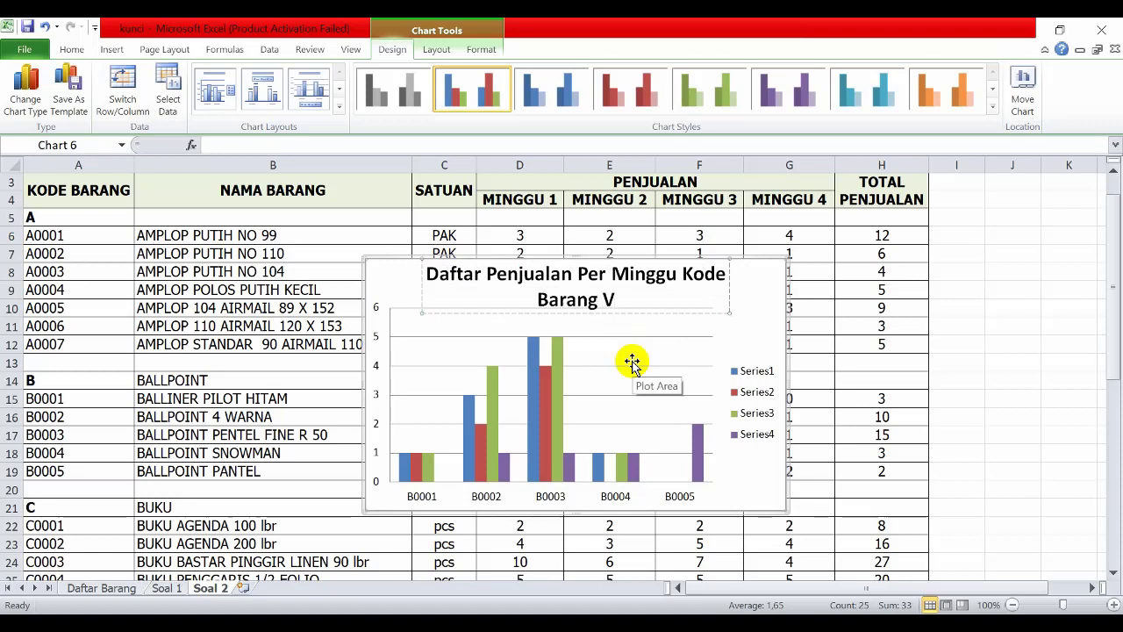
key("BackSpace")
type("B ")
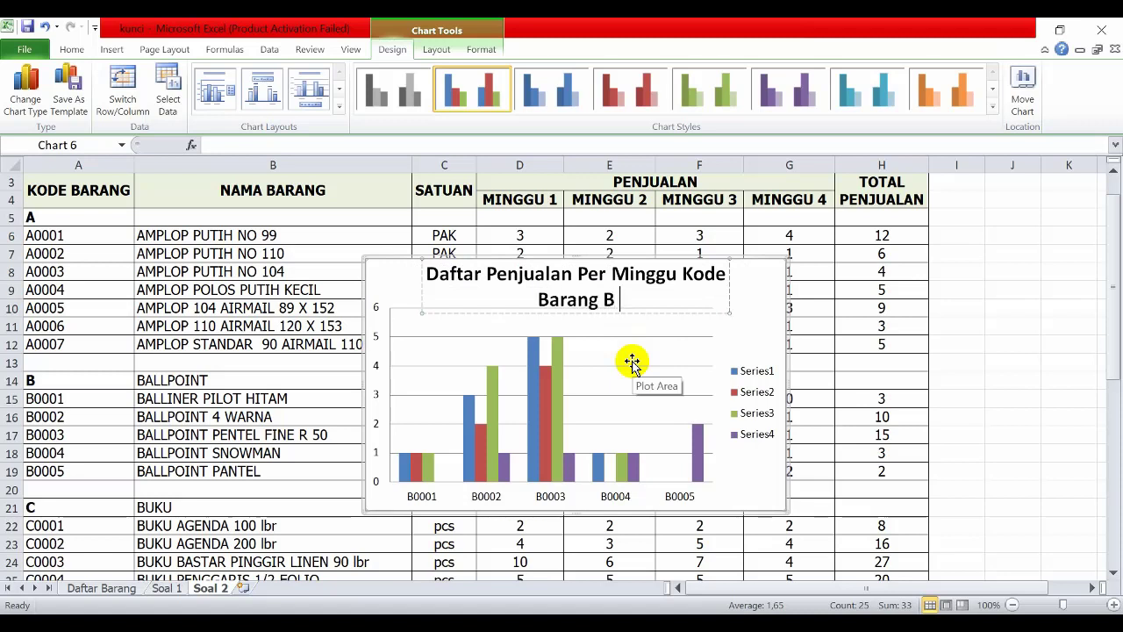
type("(Ba")
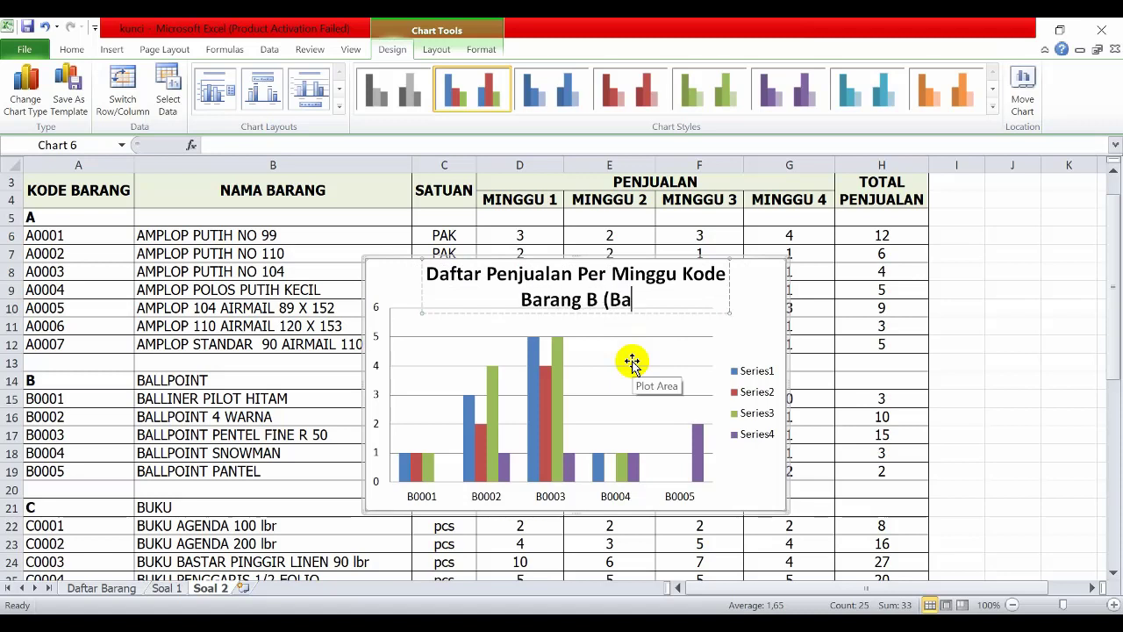
type("llpoint")
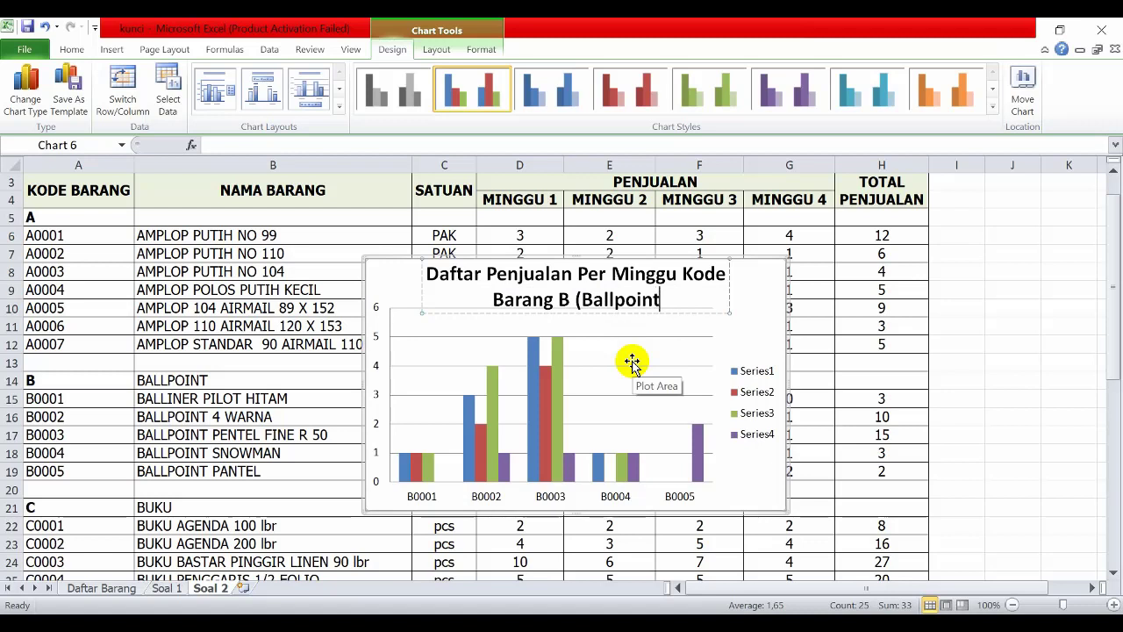
type(")")
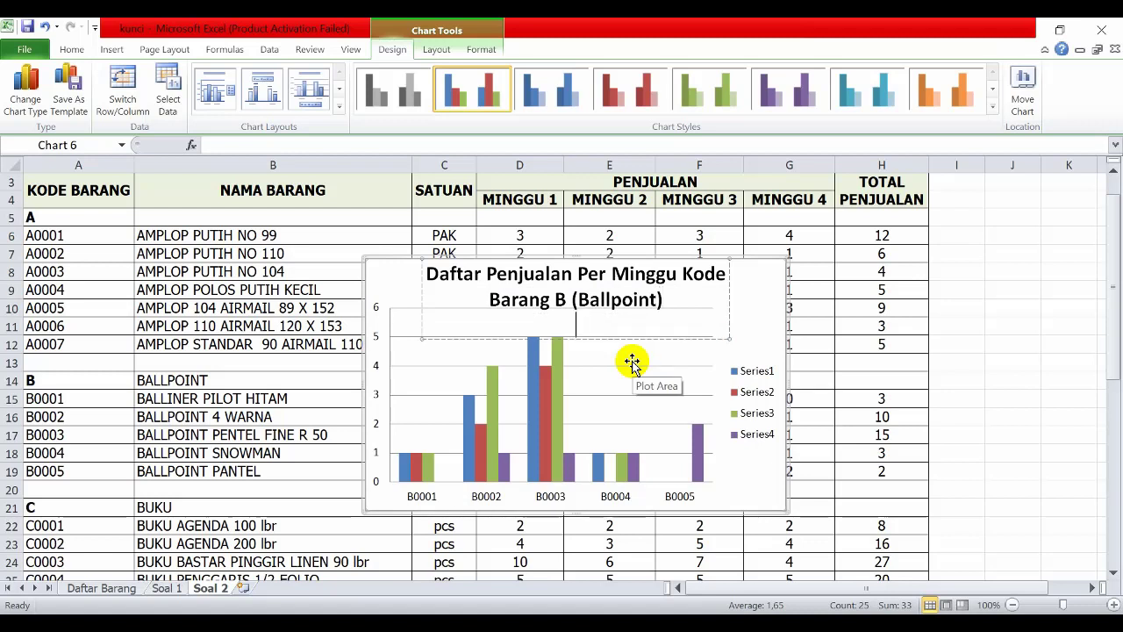
left_click(743, 357)
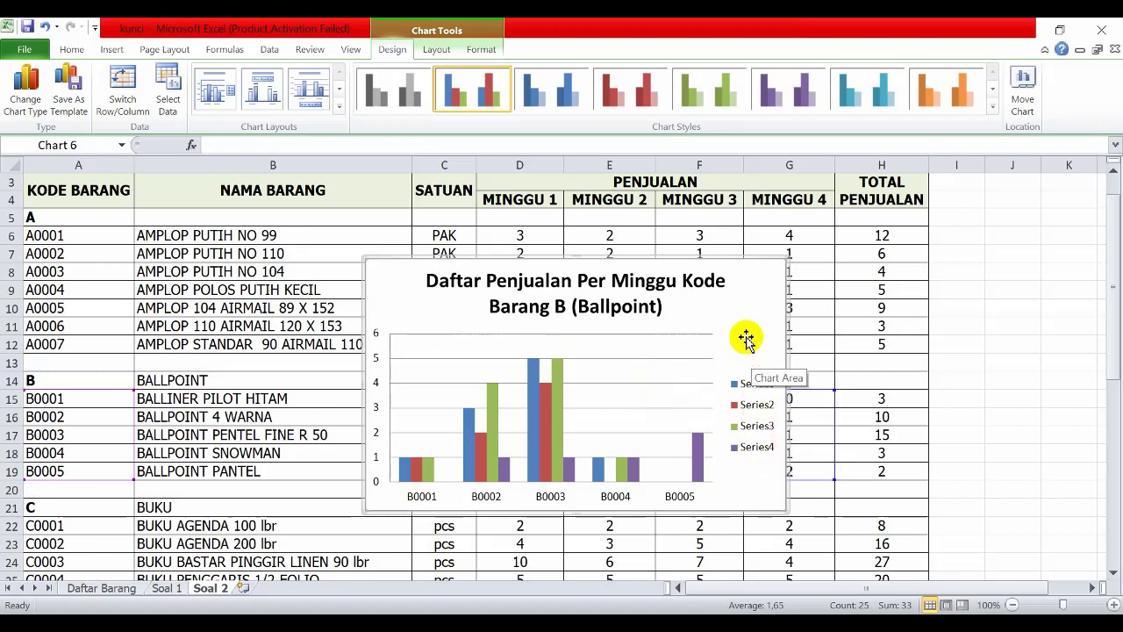
Step: Rename the Ballpoint chart's first and second data series as "Minggu 1" and "Minggu 2"
right_click(747, 327)
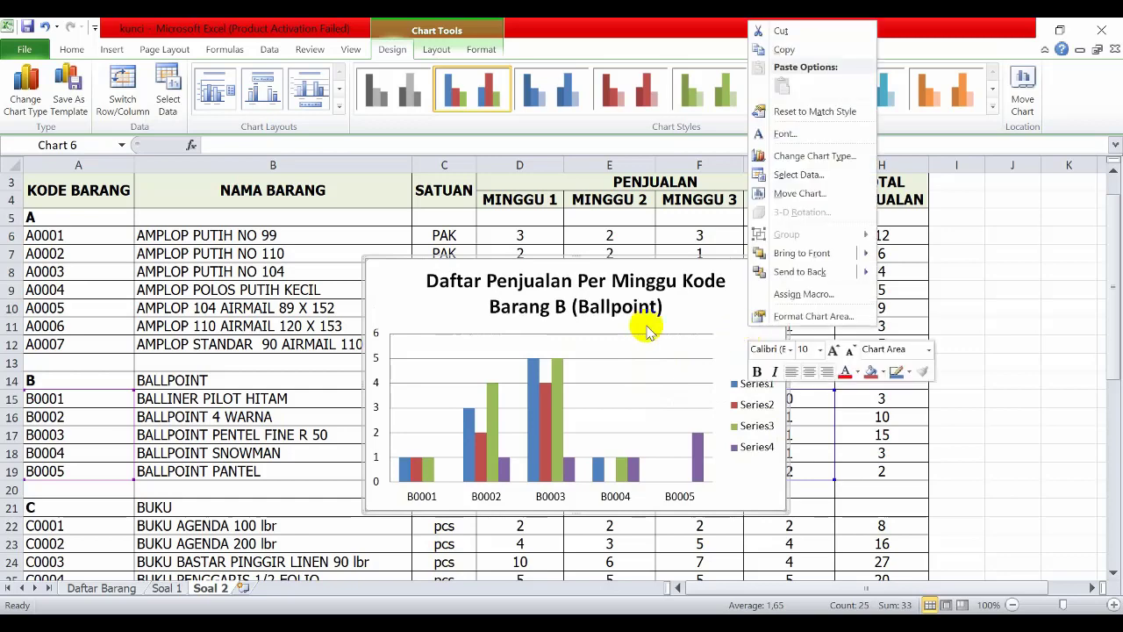
left_click(788, 174)
left_click(411, 311)
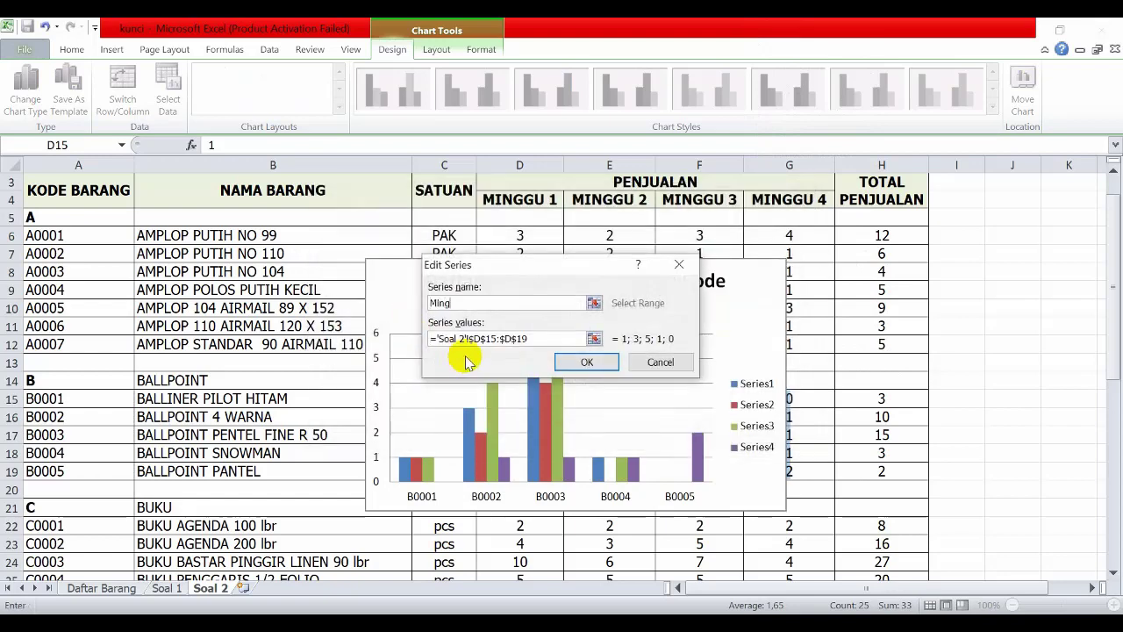
type("Minggu 1")
key("Return")
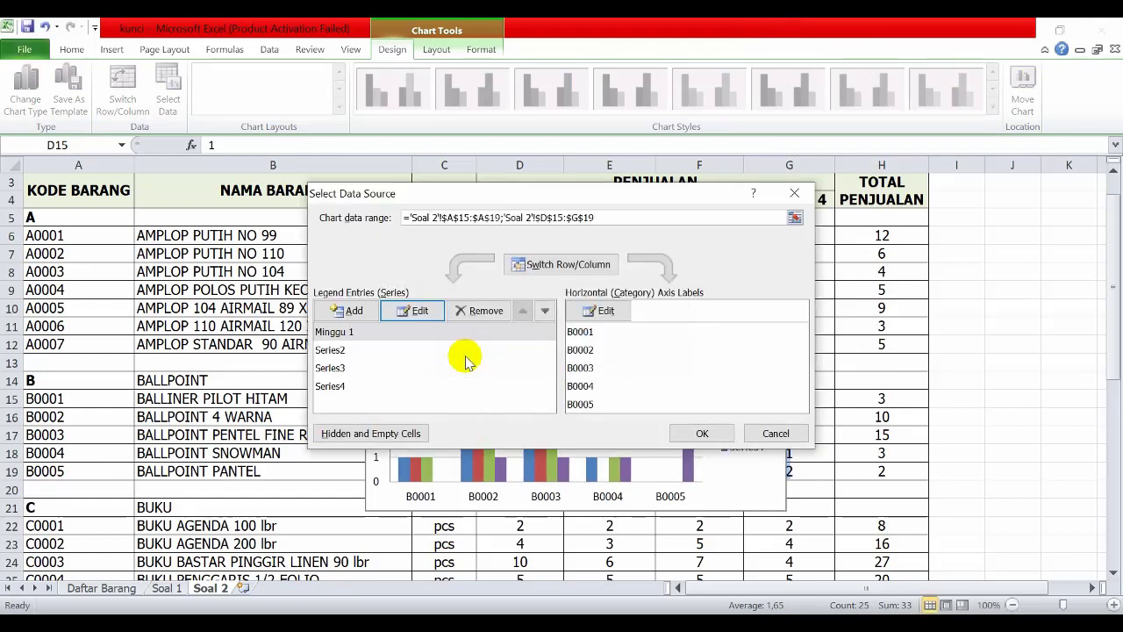
left_click(413, 351)
left_click(411, 311)
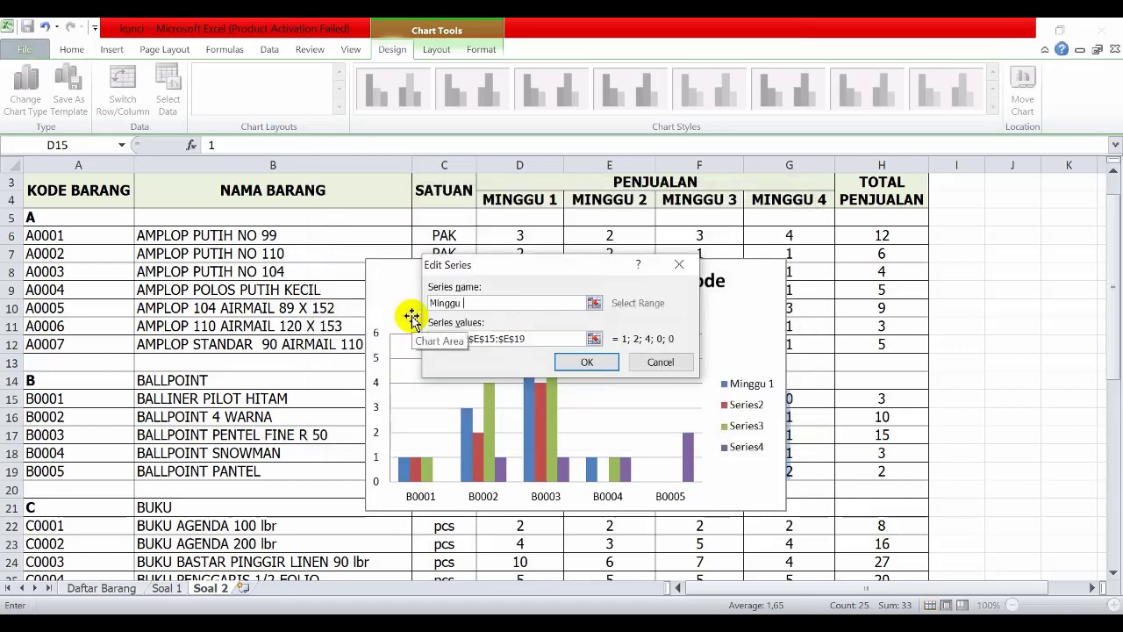
key("Return")
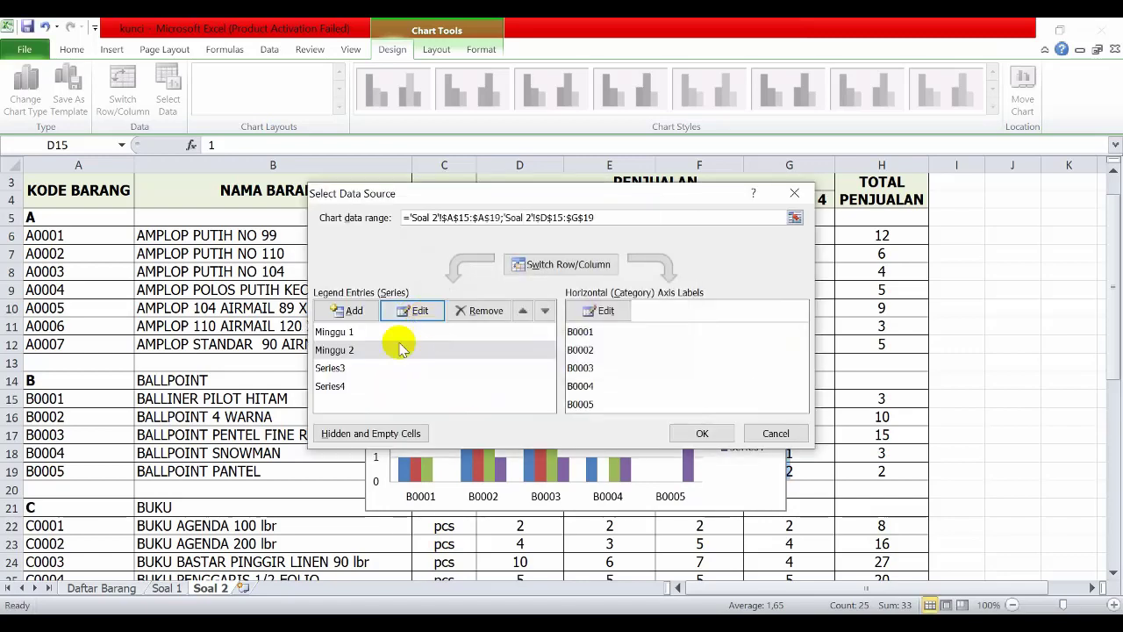
Step: Rename the Ballpoint chart's third and fourth series as "Minggu 3" and "Minggu 4" and apply the data source changes
left_click(345, 368)
left_click(420, 310)
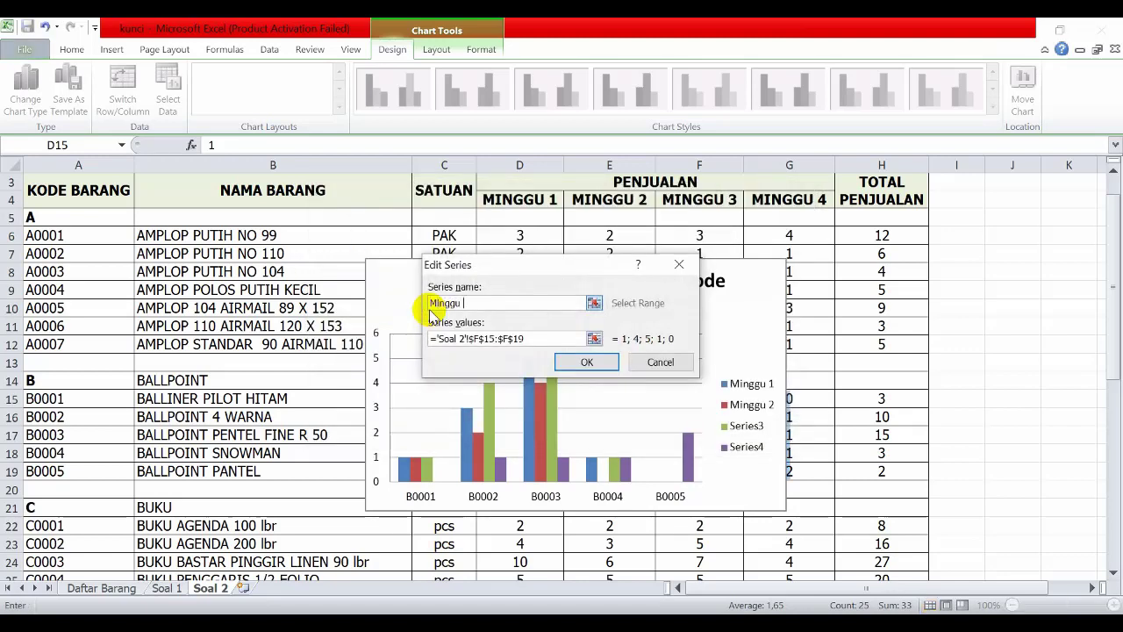
type("Minggu 3")
key("Return")
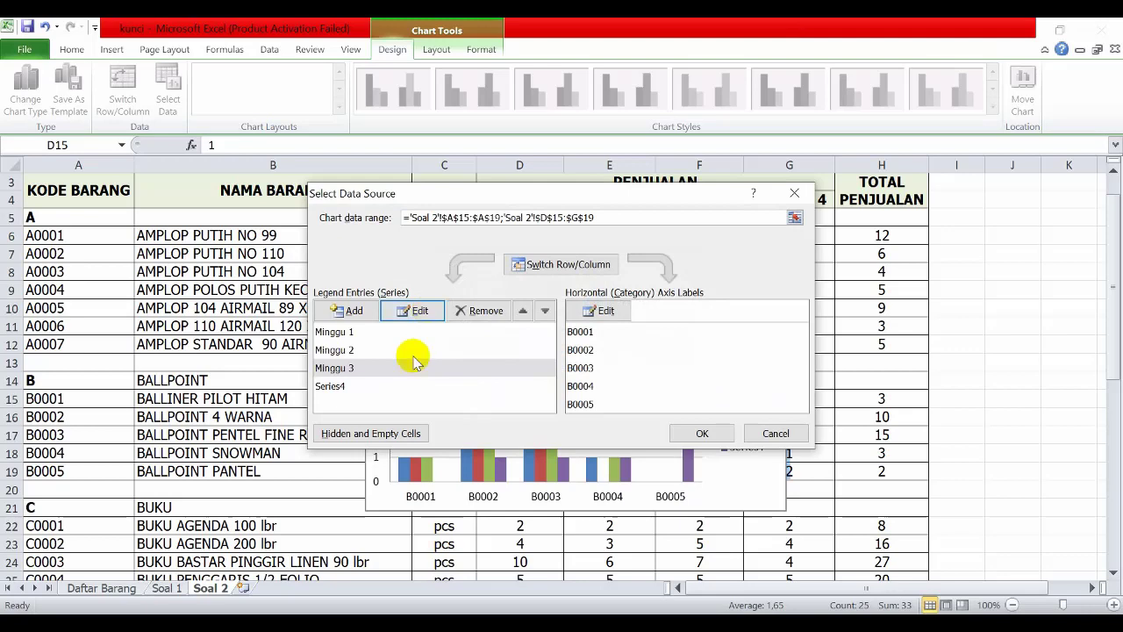
left_click(381, 387)
left_click(410, 313)
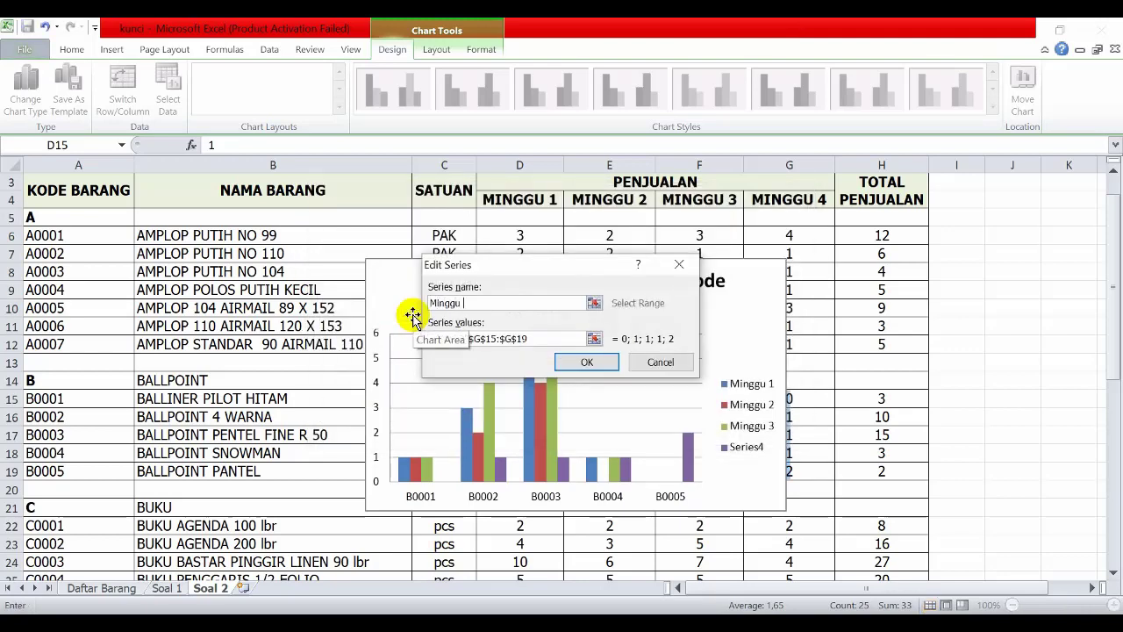
type("Minggu 4")
key("Return")
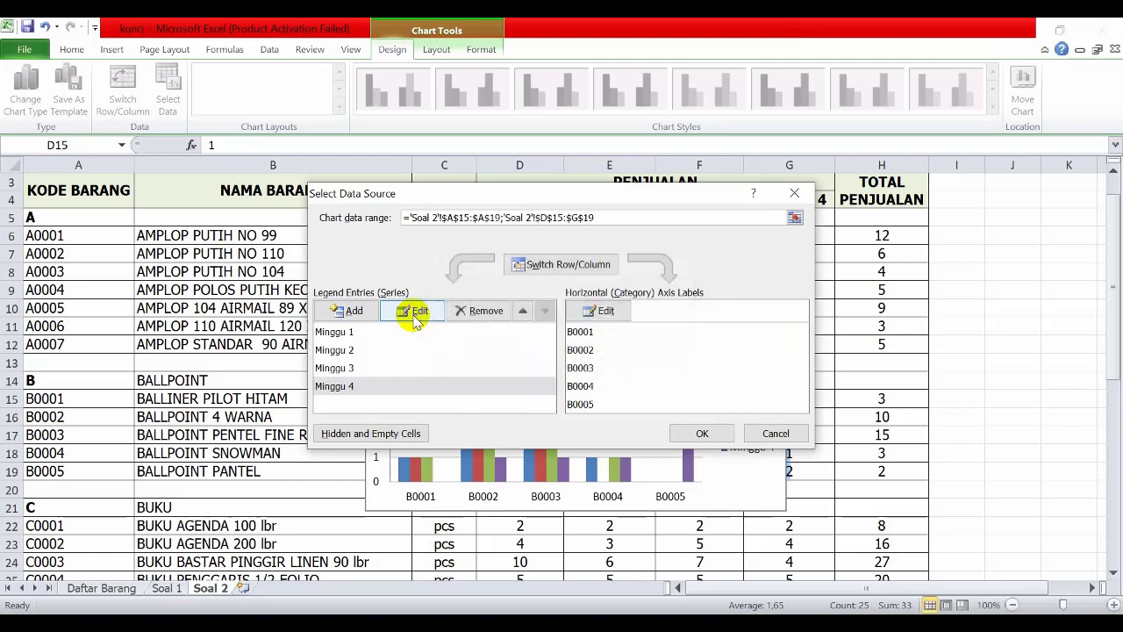
left_click(707, 433)
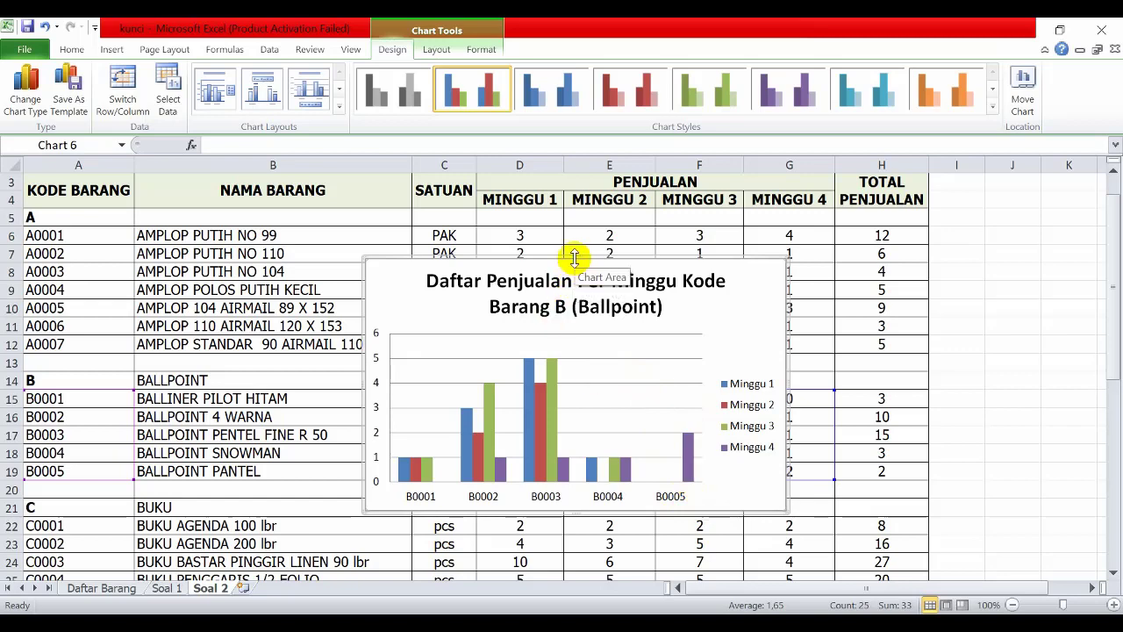
Step: Make the Ballpoint chart slightly taller and move it below the sales table, directly right of the Amplop chart
mouse_move(574, 257)
left_mouse_down()
mouse_move(532, 219)
mouse_move(542, 258)
mouse_move(574, 250)
left_mouse_up()
left_click_drag(376, 253, 272, 420)
scroll(535, 444, "down", 4)
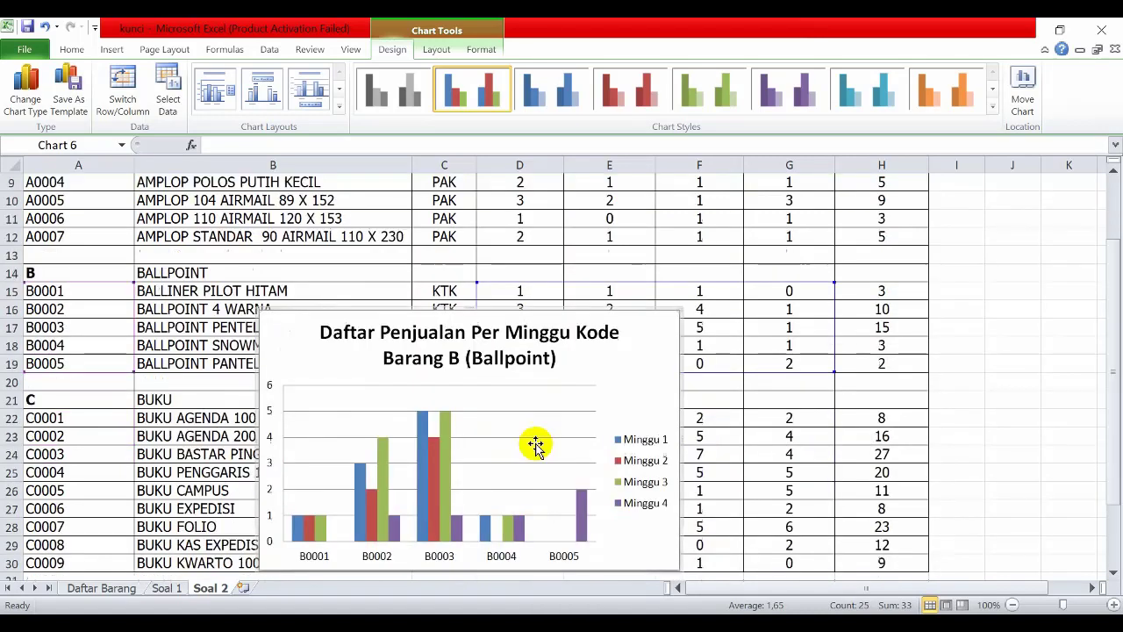
left_click_drag(320, 203, 513, 474)
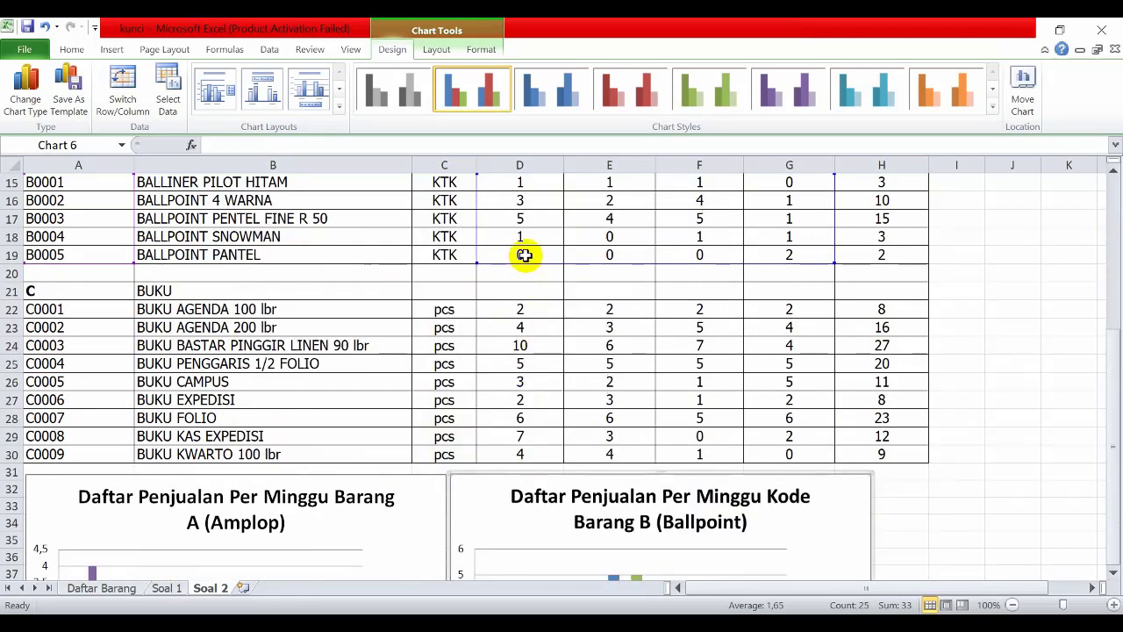
scroll(780, 289, "down", 5)
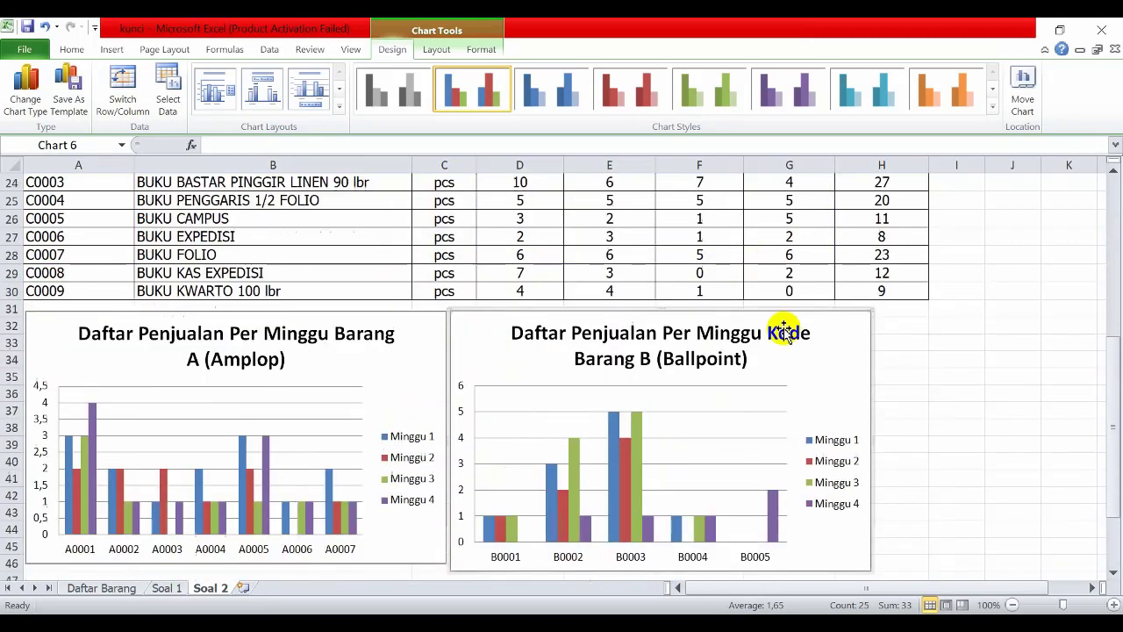
mouse_move(776, 423)
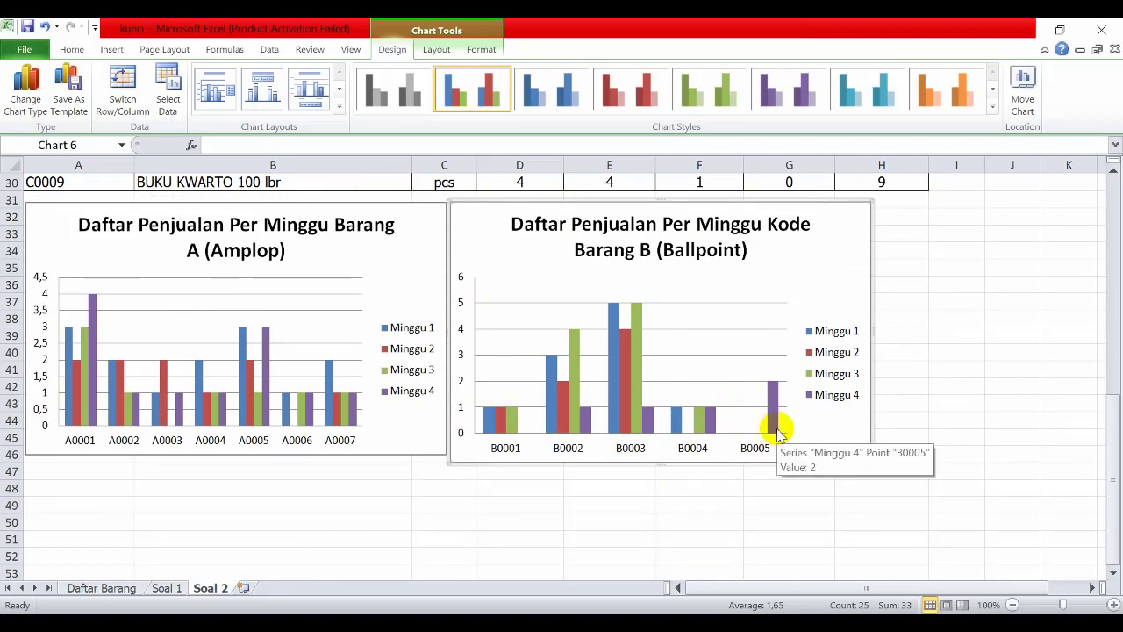
scroll(741, 407, "up", 4)
scroll(741, 406, "down", 4)
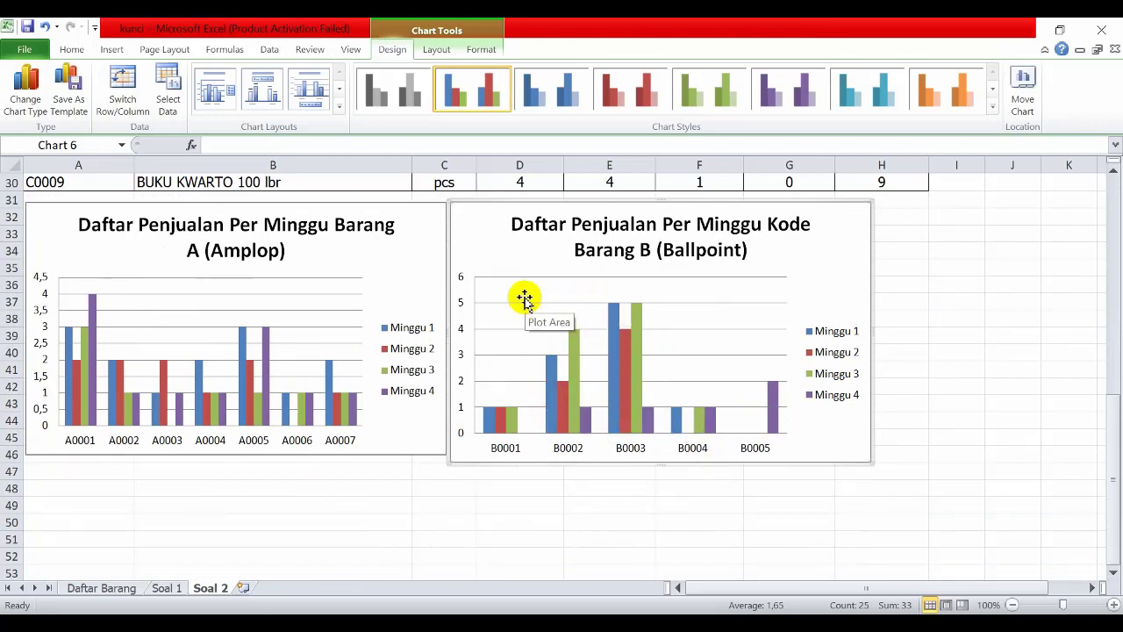
Step: Insert the word "Kode" before "Barang A" in the Amplop chart's title
left_click(265, 235)
left_click(331, 225)
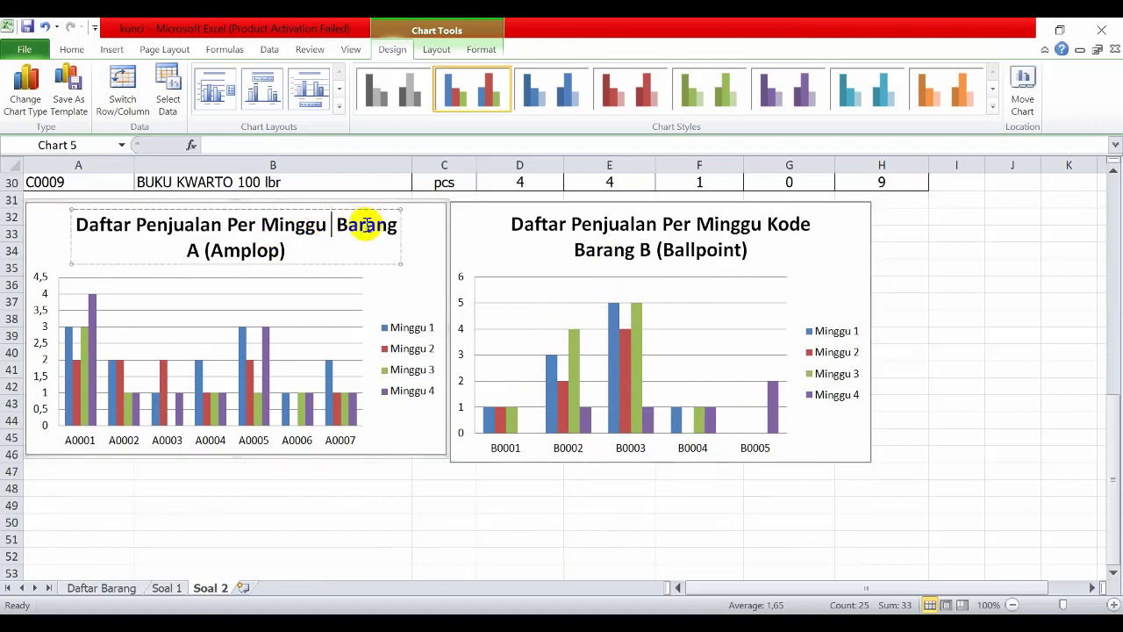
type("Kode")
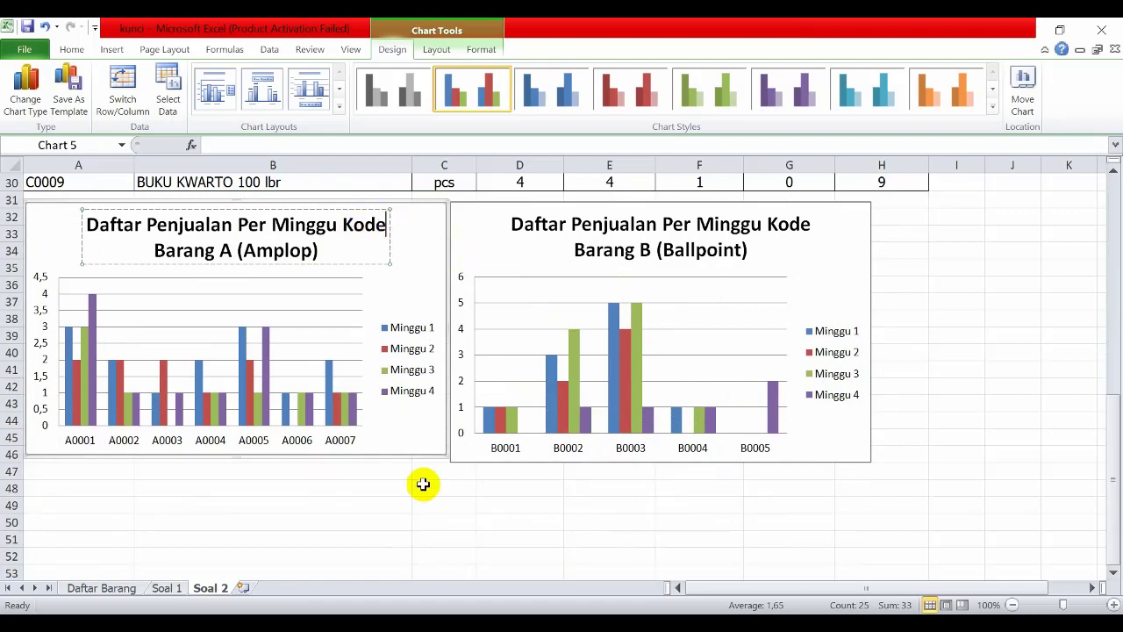
left_click(422, 483)
Step: Extend the Amplop chart's lower edge to match the height of the Ballpoint chart
left_click(262, 434)
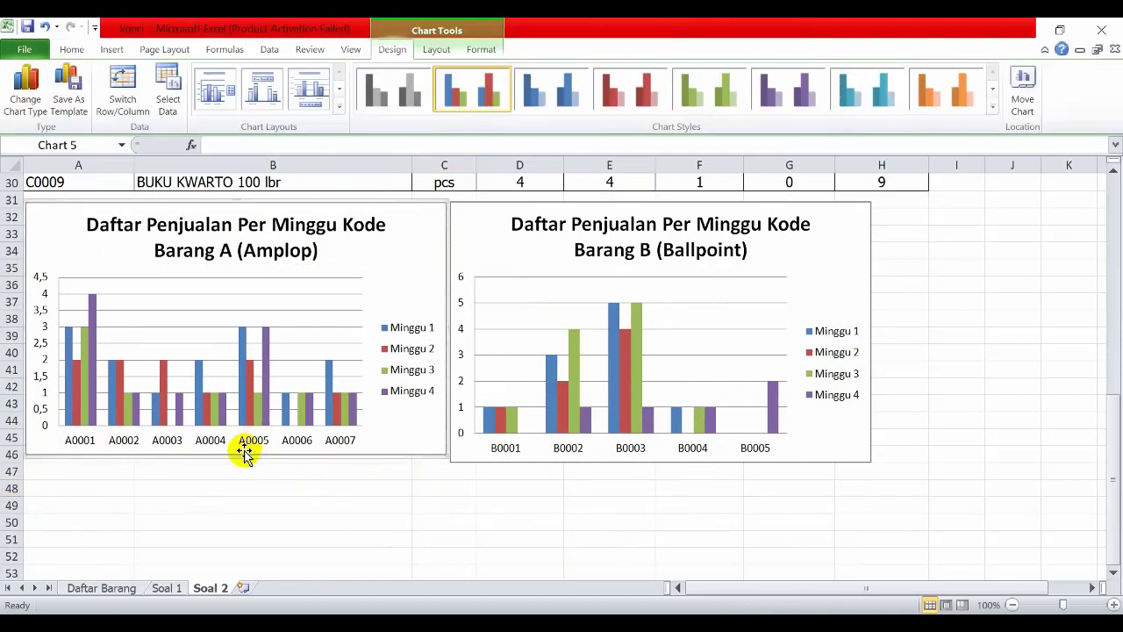
left_click_drag(239, 455, 237, 463)
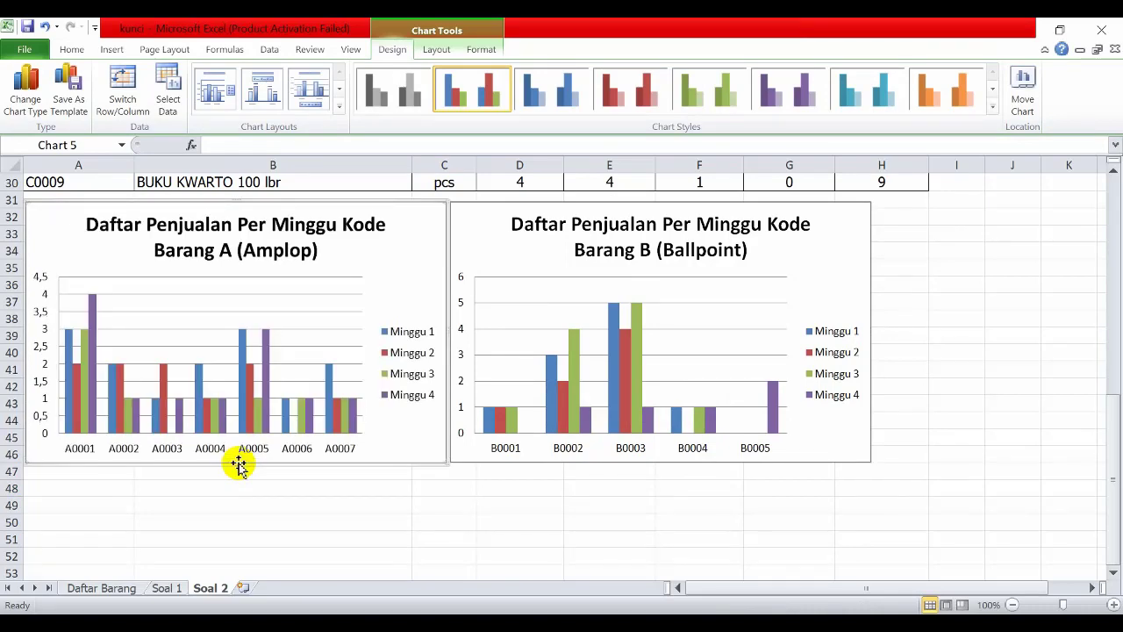
left_click(276, 503)
Step: Insert a 2-D clustered column chart from A22:A30 and D22:G30 for the Buku items
scroll(311, 513, "up", 9)
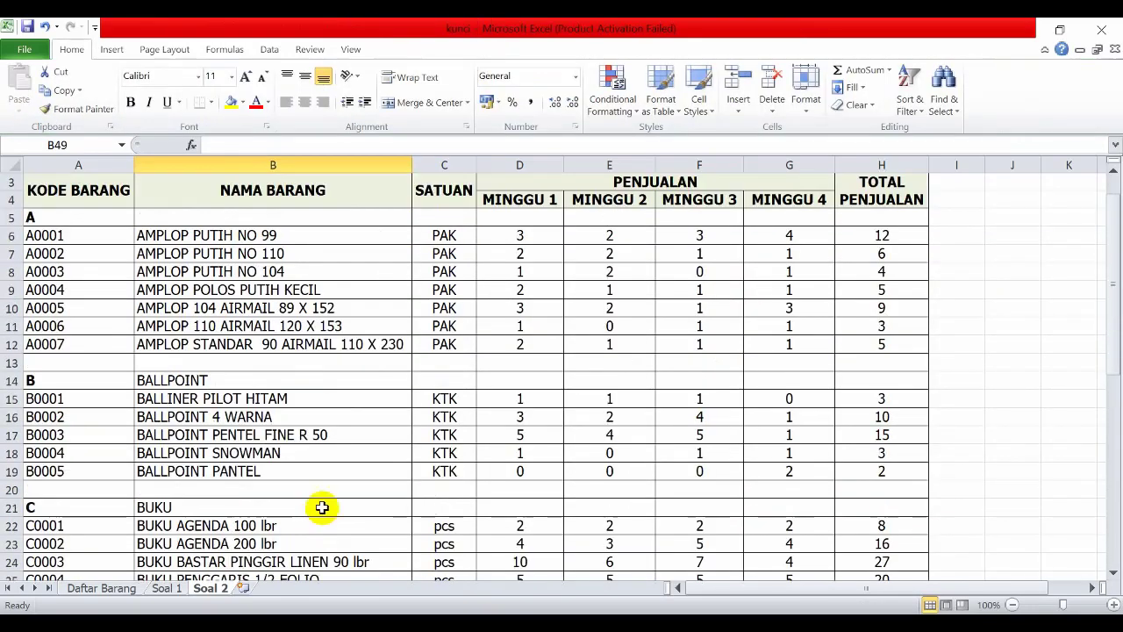
scroll(321, 507, "down", 3)
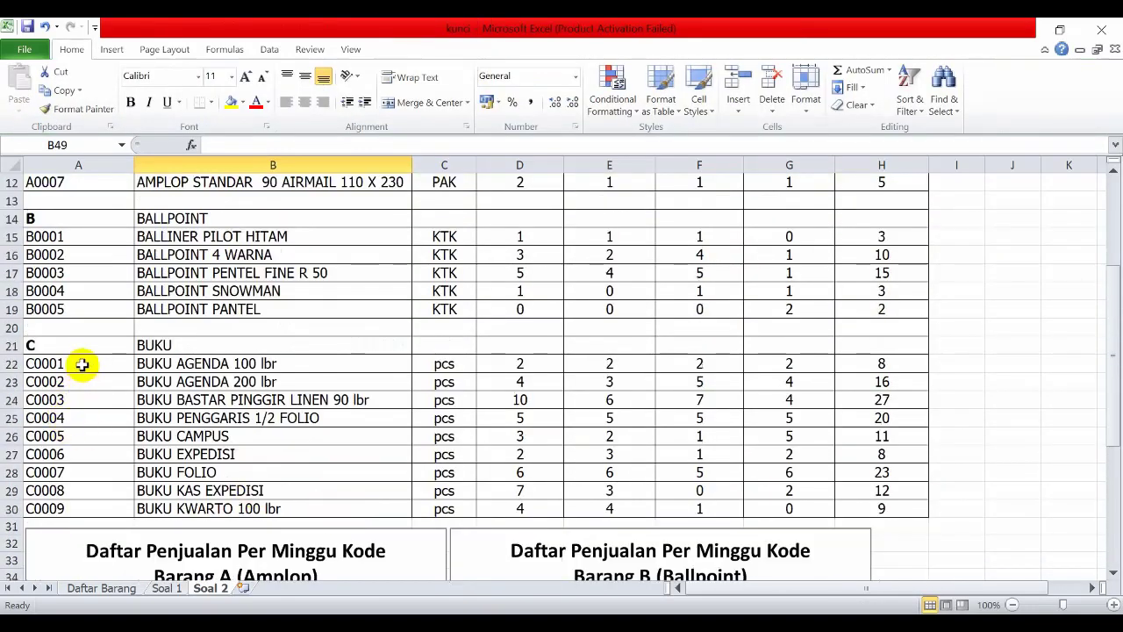
left_click_drag(82, 364, 65, 508)
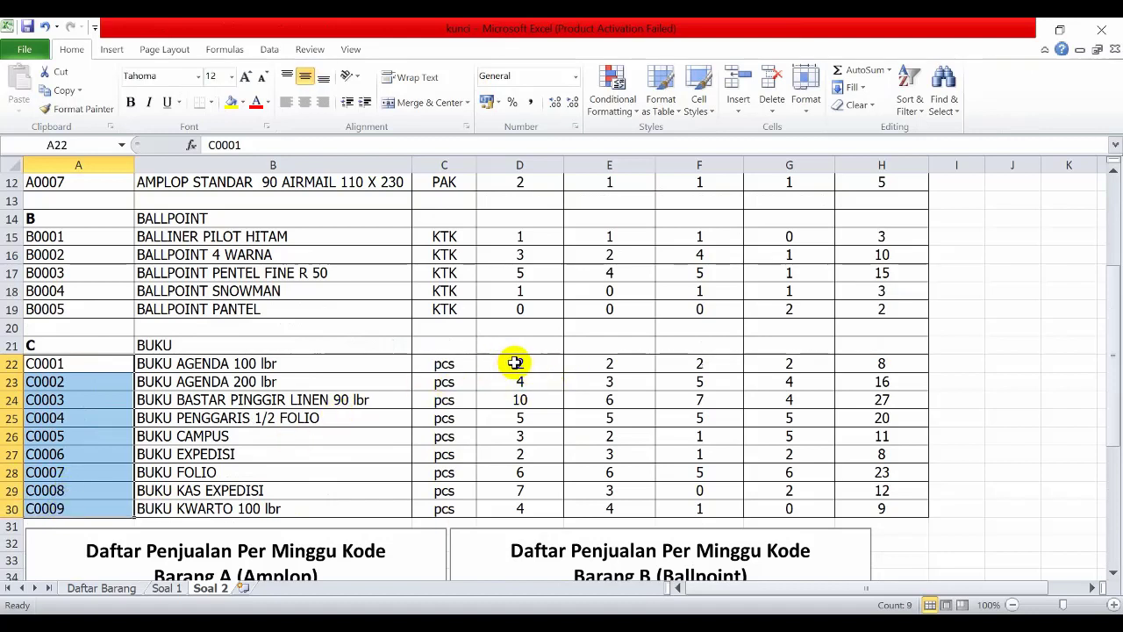
left_click_drag(509, 365, 794, 508)
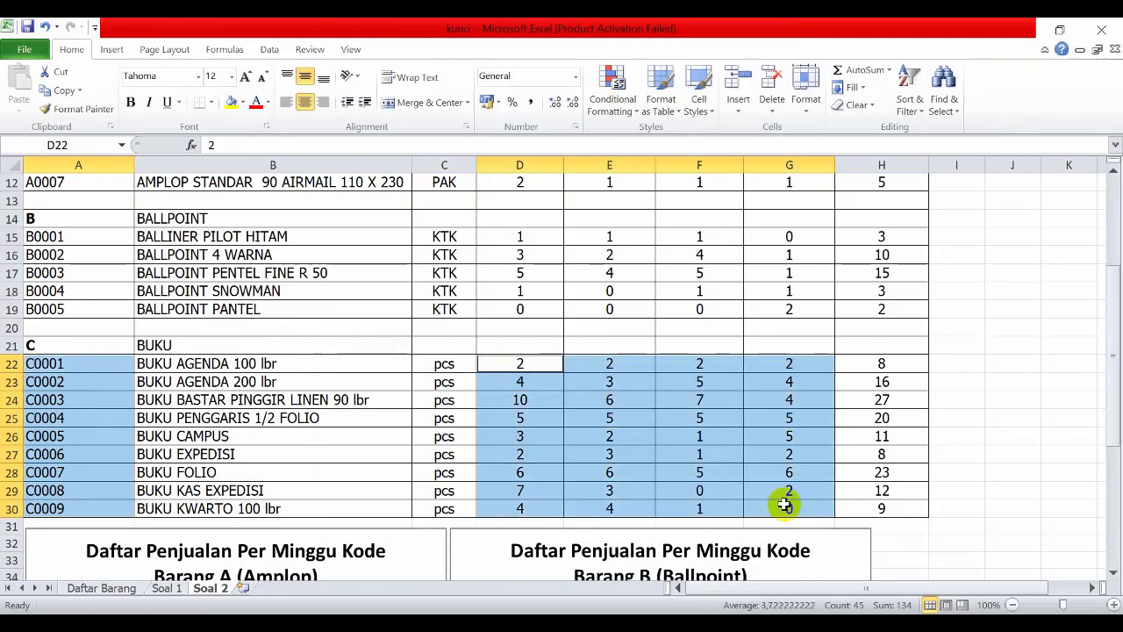
left_click(111, 50)
left_click(299, 97)
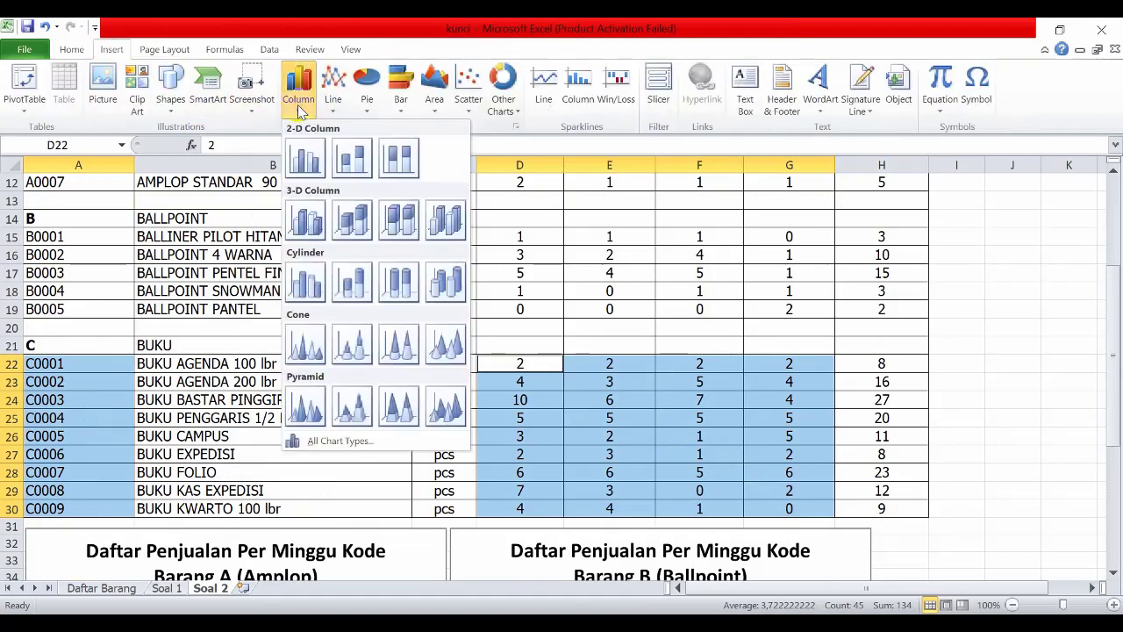
left_click(303, 160)
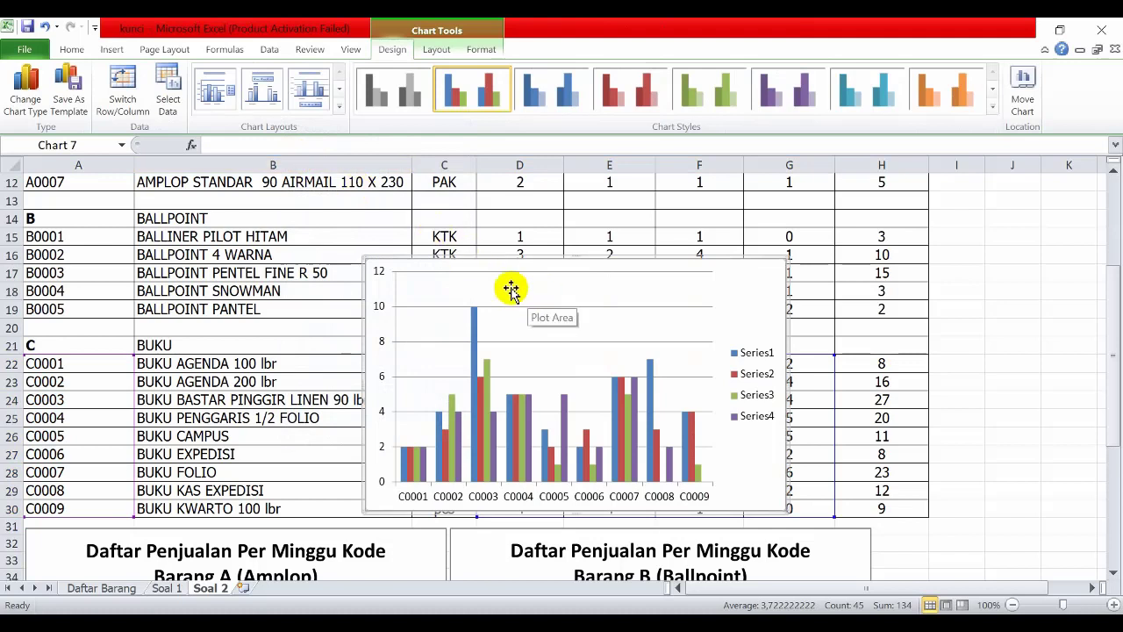
Step: Add a title above the Buku chart reading "Daftar Penjualan Per Minggu Kode Barang C (Buku)"
left_click(209, 100)
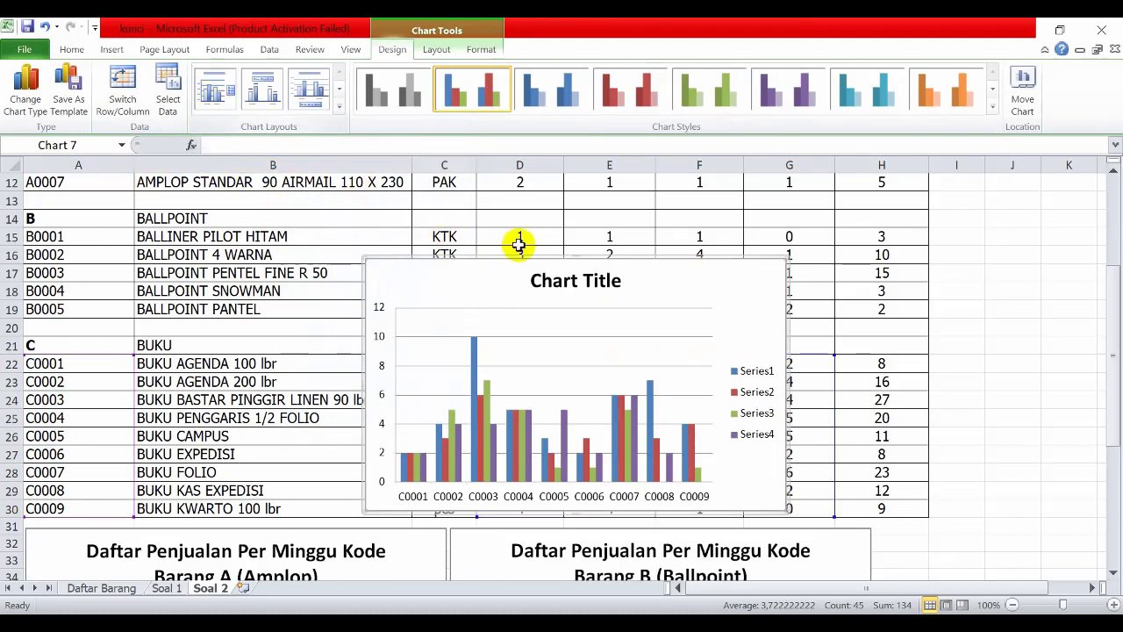
left_click(551, 283)
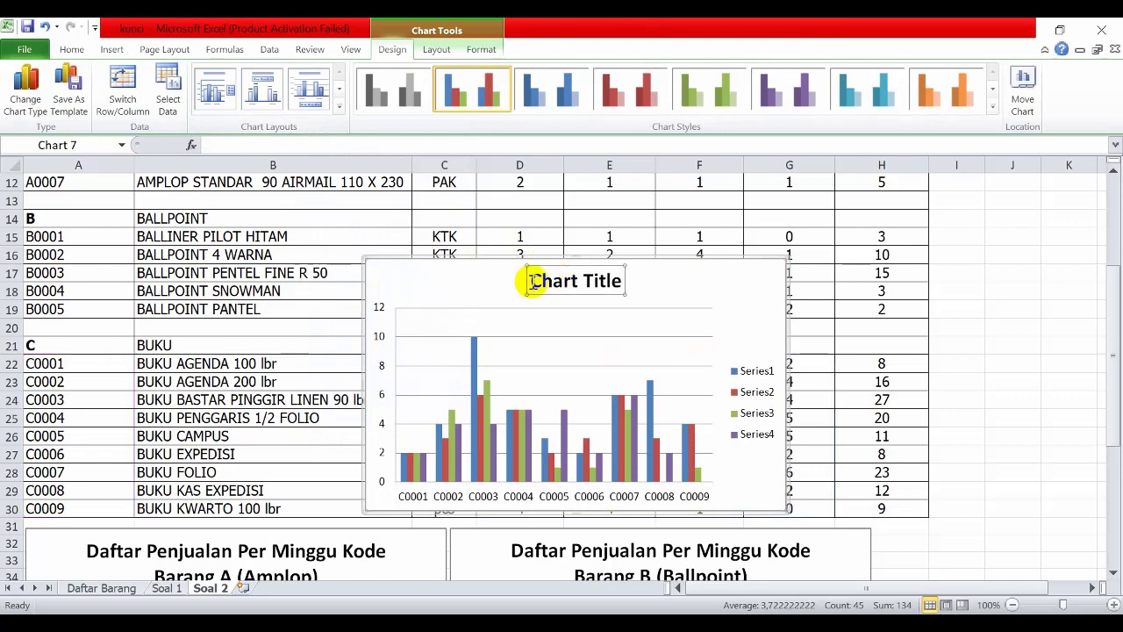
left_click_drag(533, 282, 620, 283)
scroll(790, 364, "up", 3)
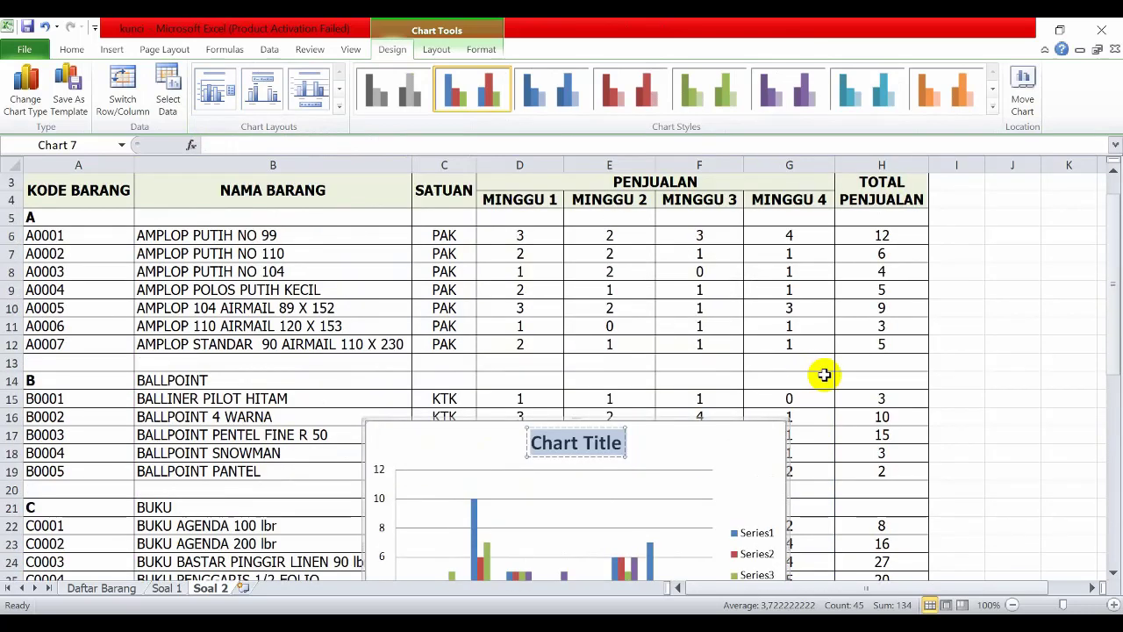
scroll(825, 375, "up", 1)
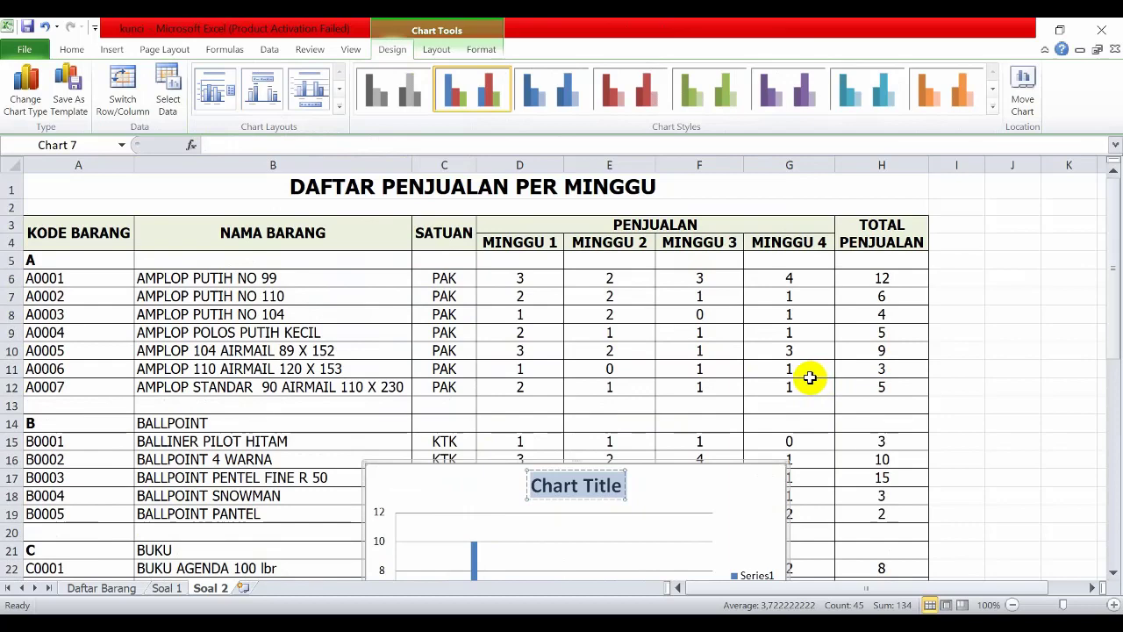
scroll(809, 377, "down", 1)
scroll(807, 381, "down", 1)
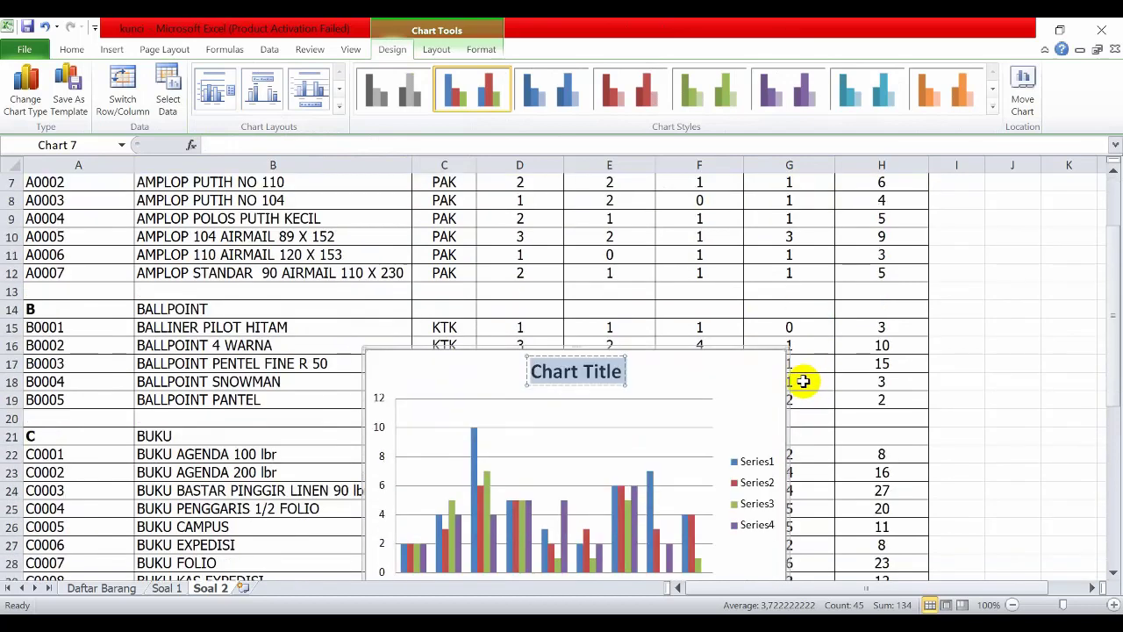
type("Daftar")
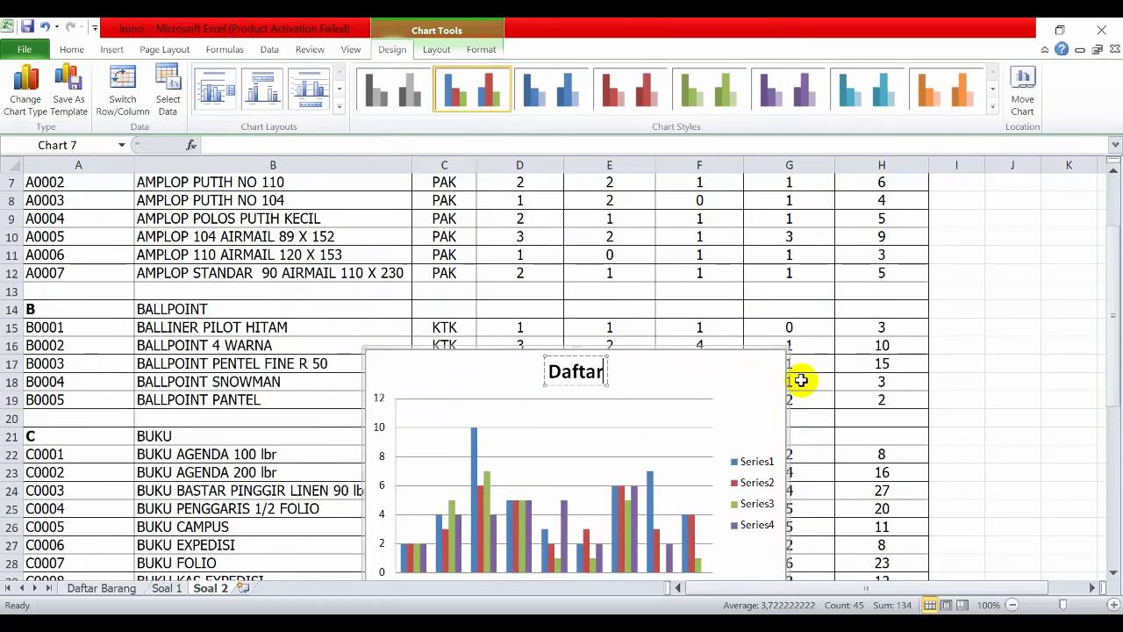
type(" Penjuala")
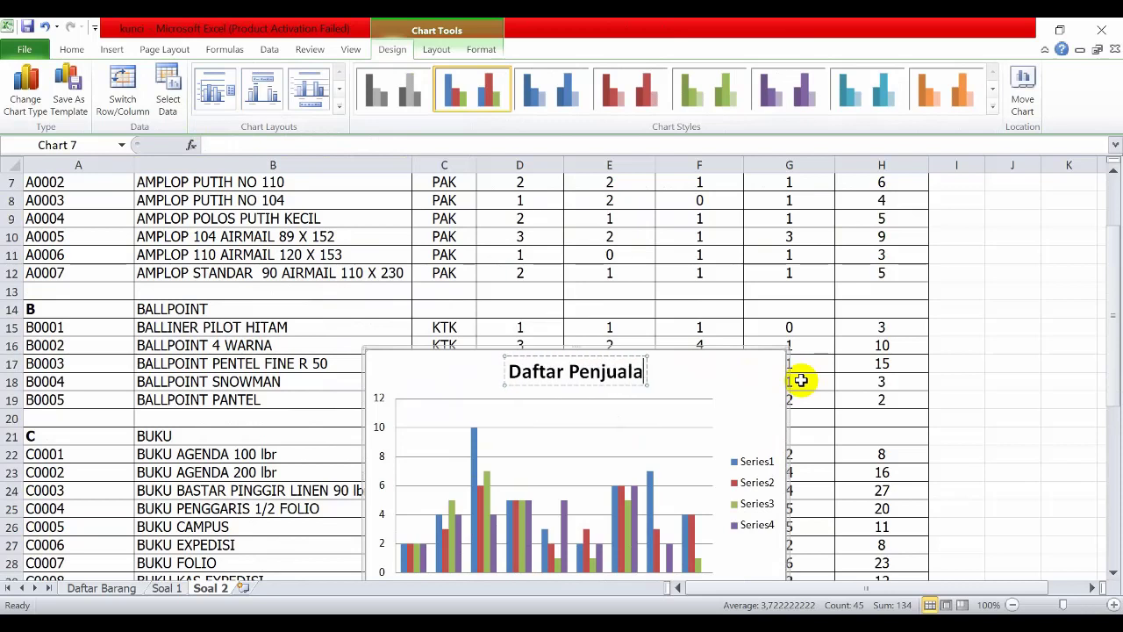
type("n Per Min")
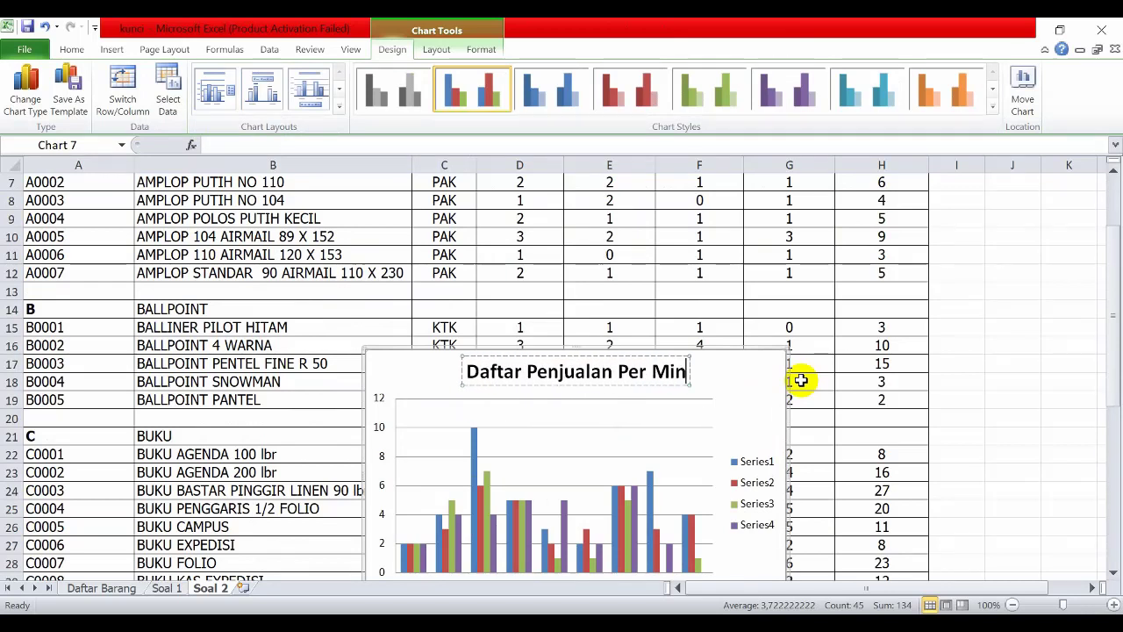
type("ggu Ko")
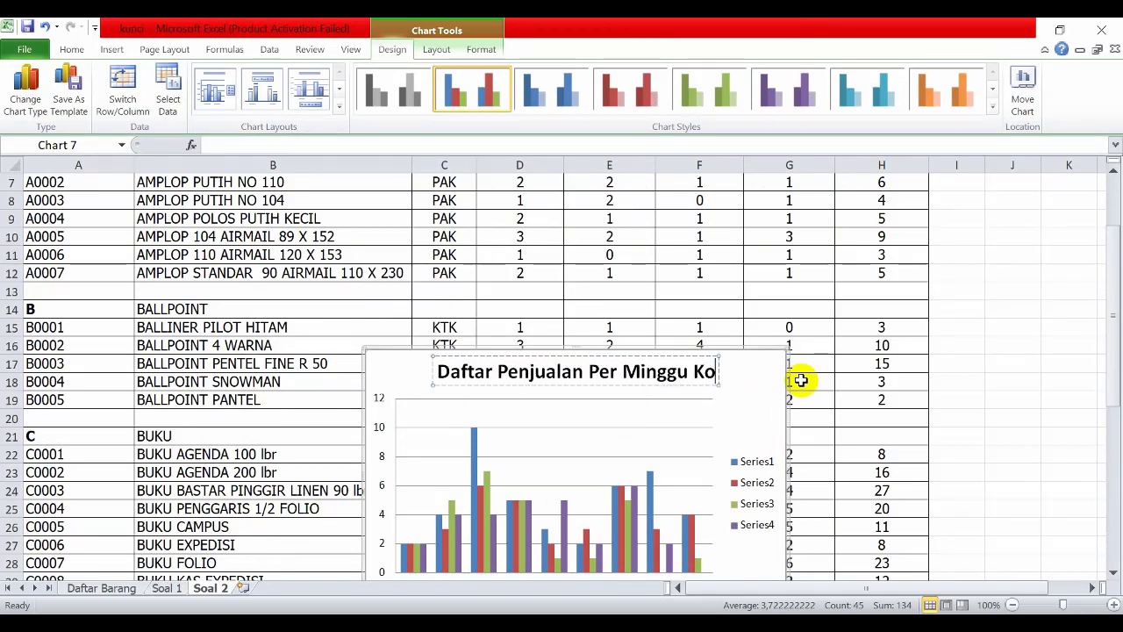
type("de Baran")
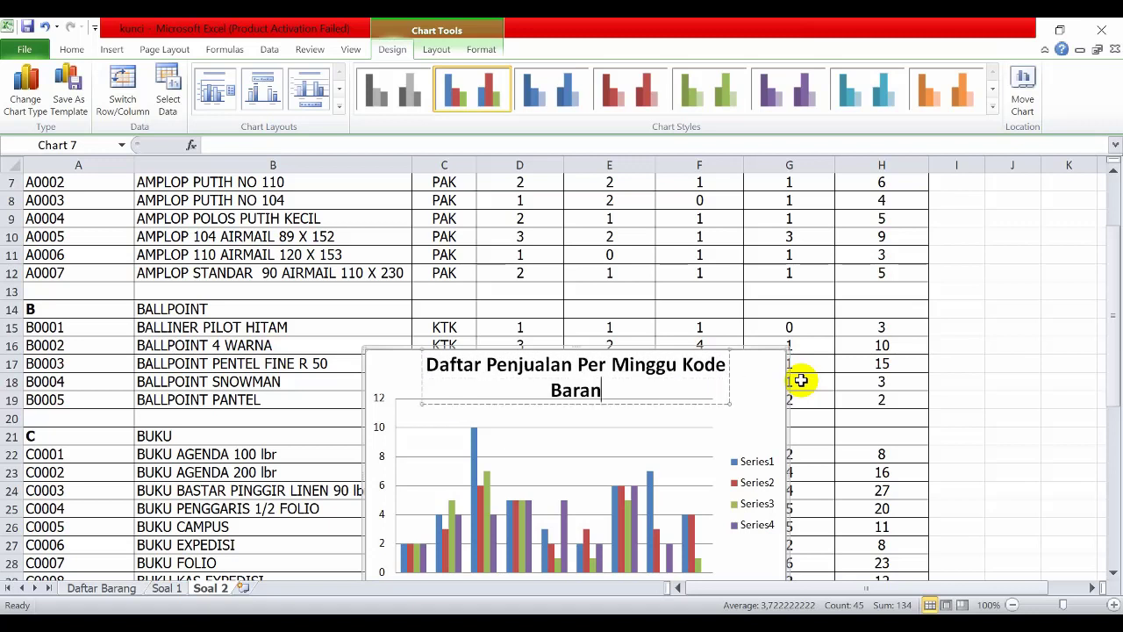
type("g C")
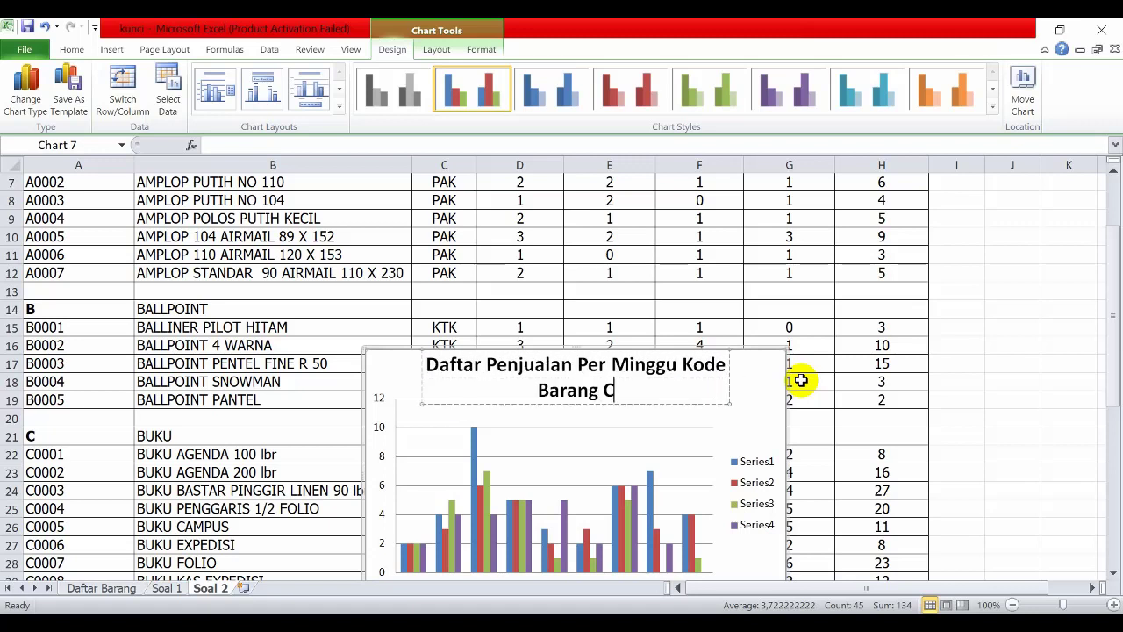
type(" (Buku")
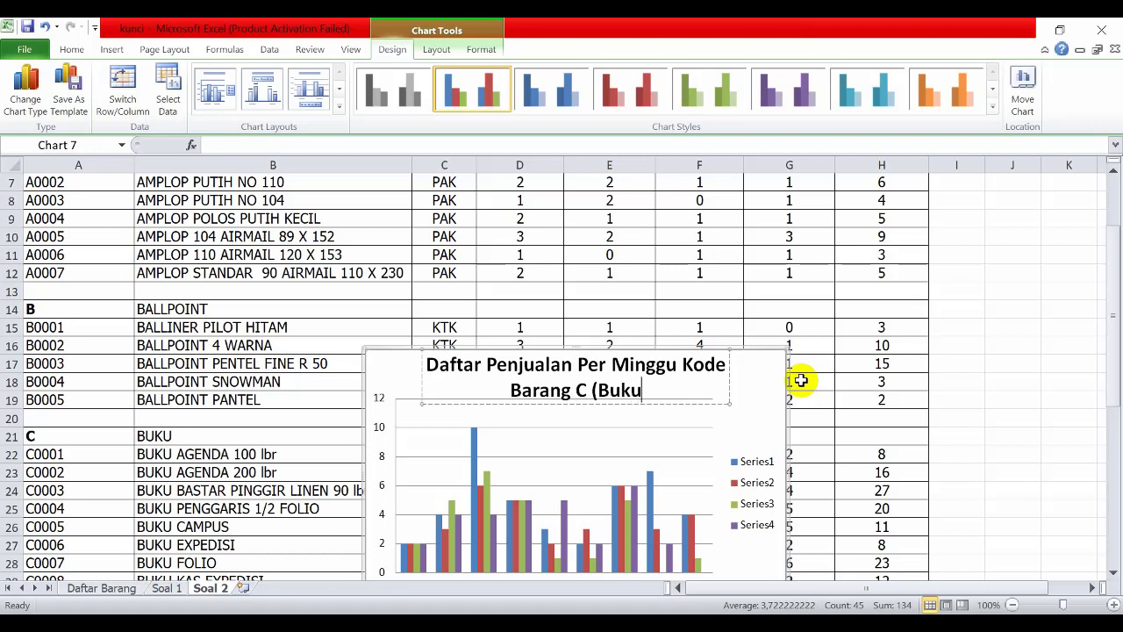
type(")")
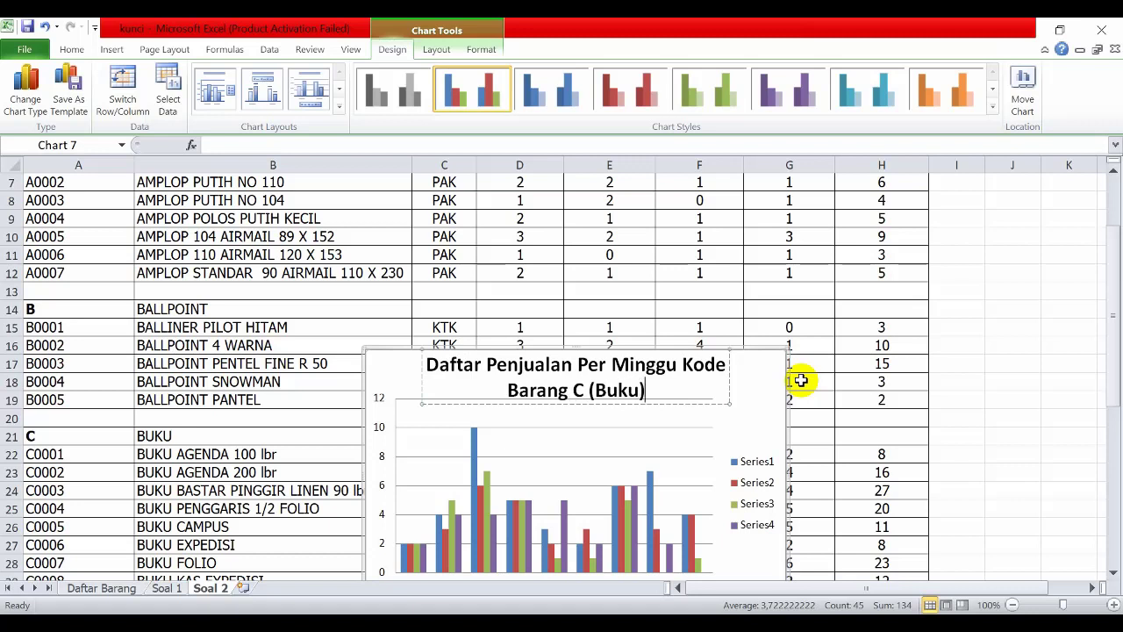
Step: Rename the first two data series of the Buku chart as Minggu 1 and Minggu 2
left_click(753, 422)
right_click(753, 420)
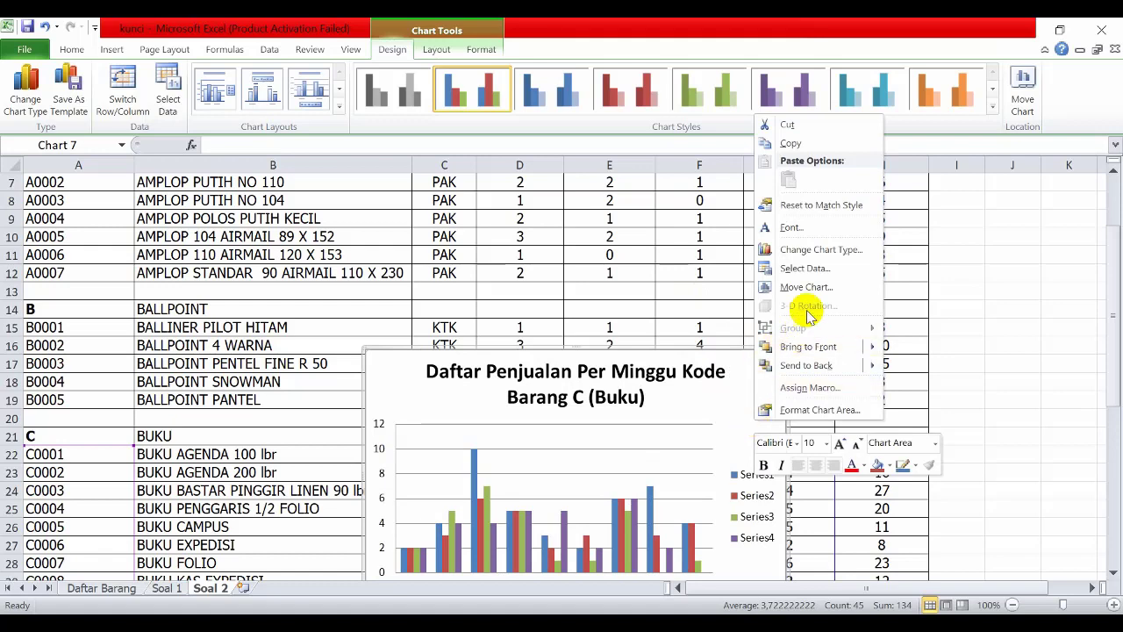
left_click(794, 268)
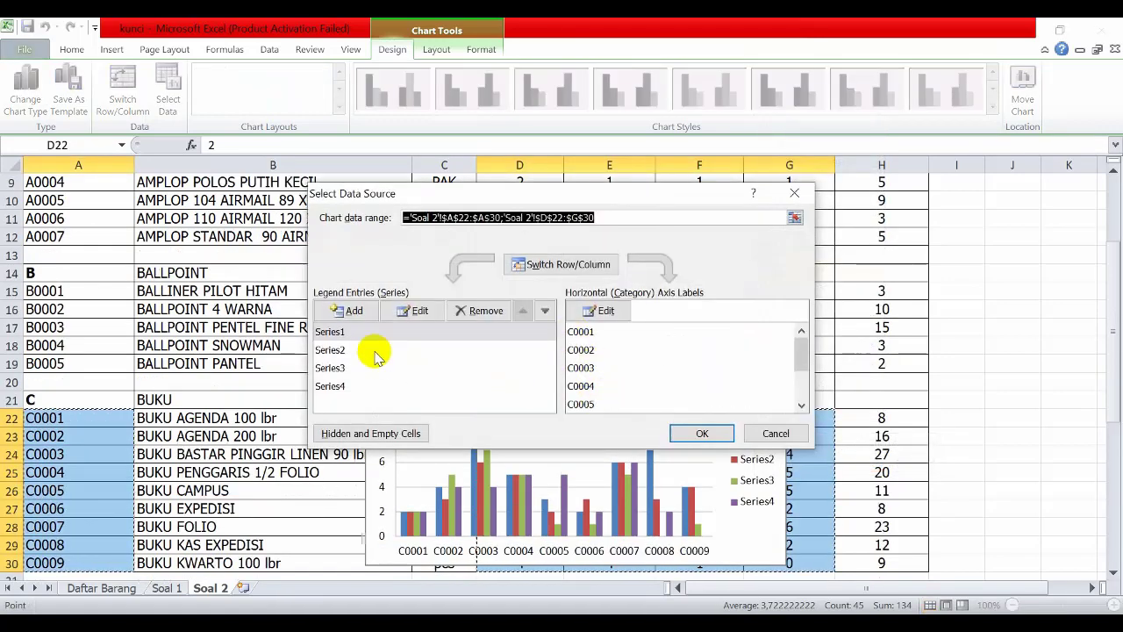
left_click(360, 332)
left_click(421, 312)
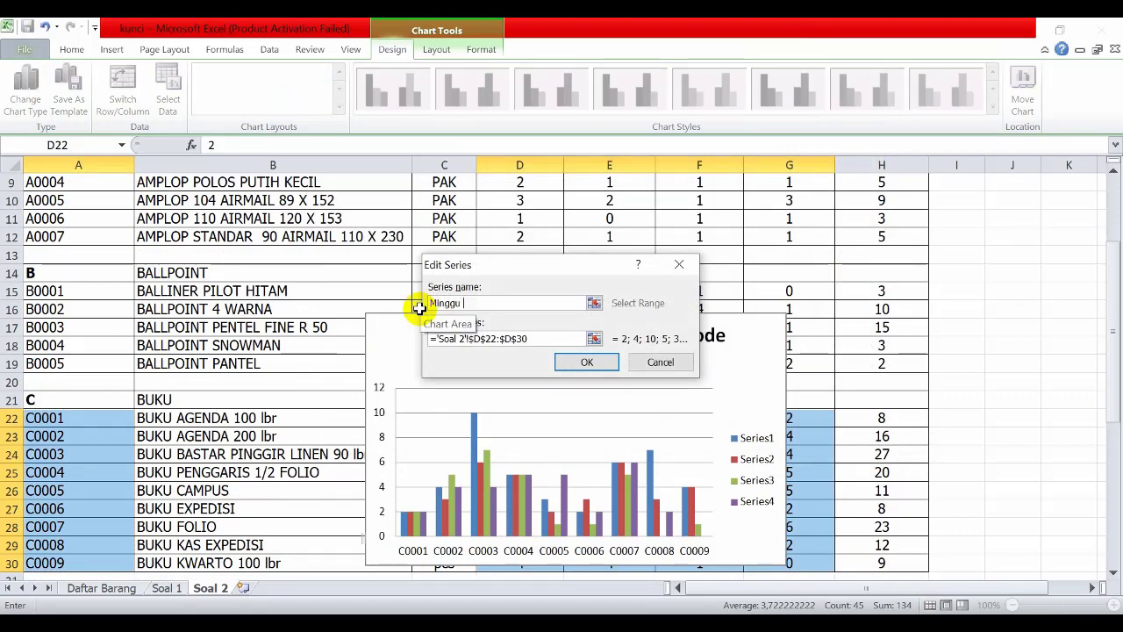
key("Return")
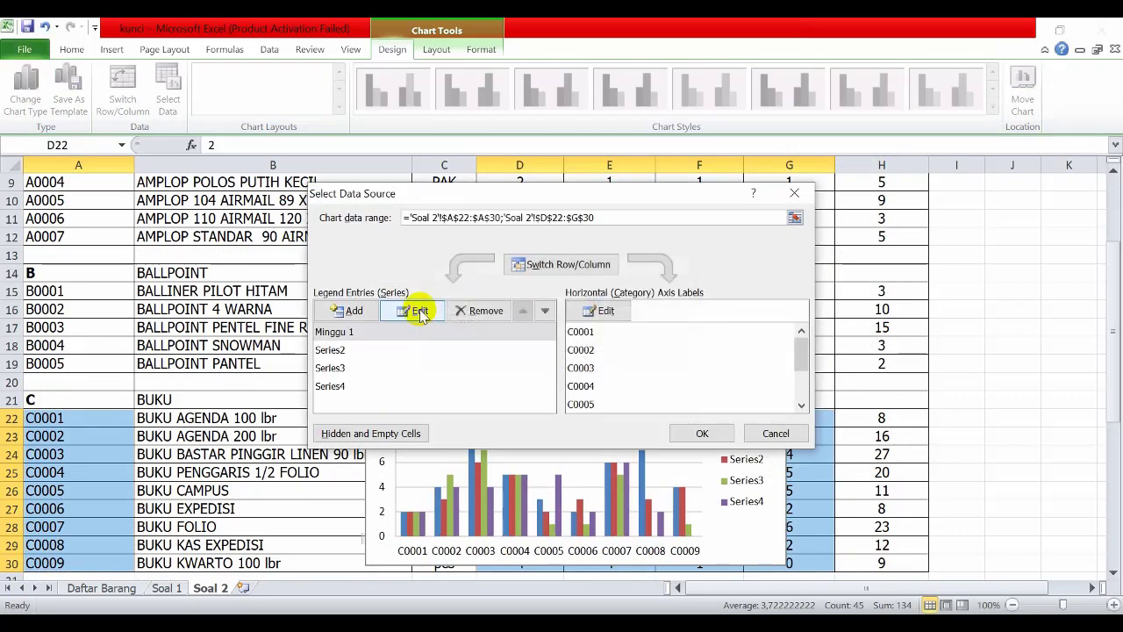
left_click(340, 349)
left_click(419, 312)
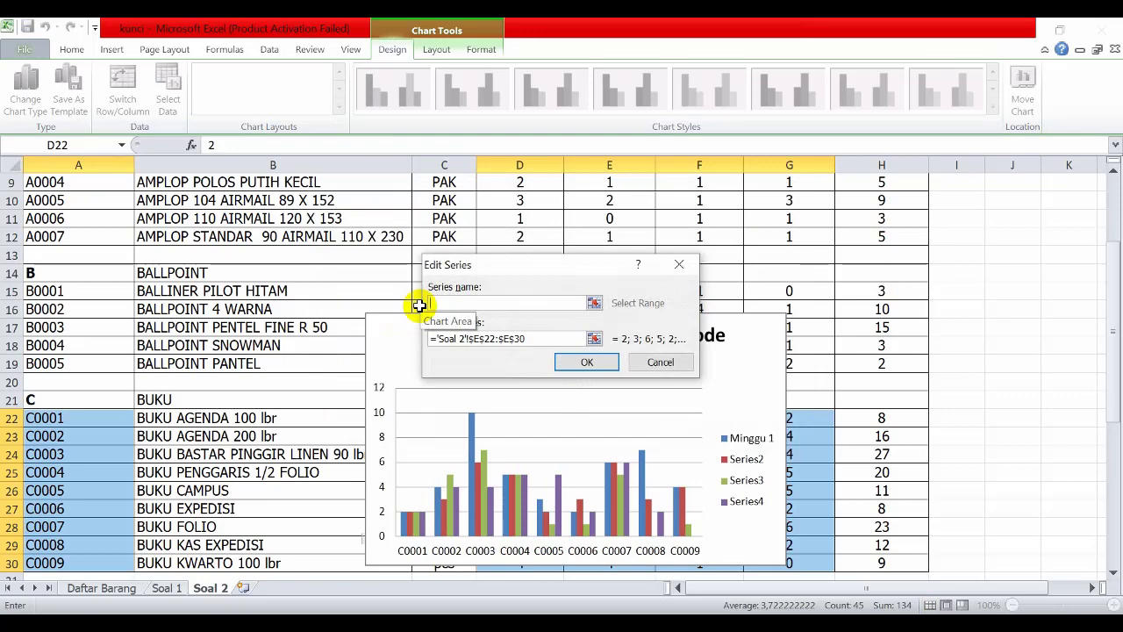
type("Minggu 2")
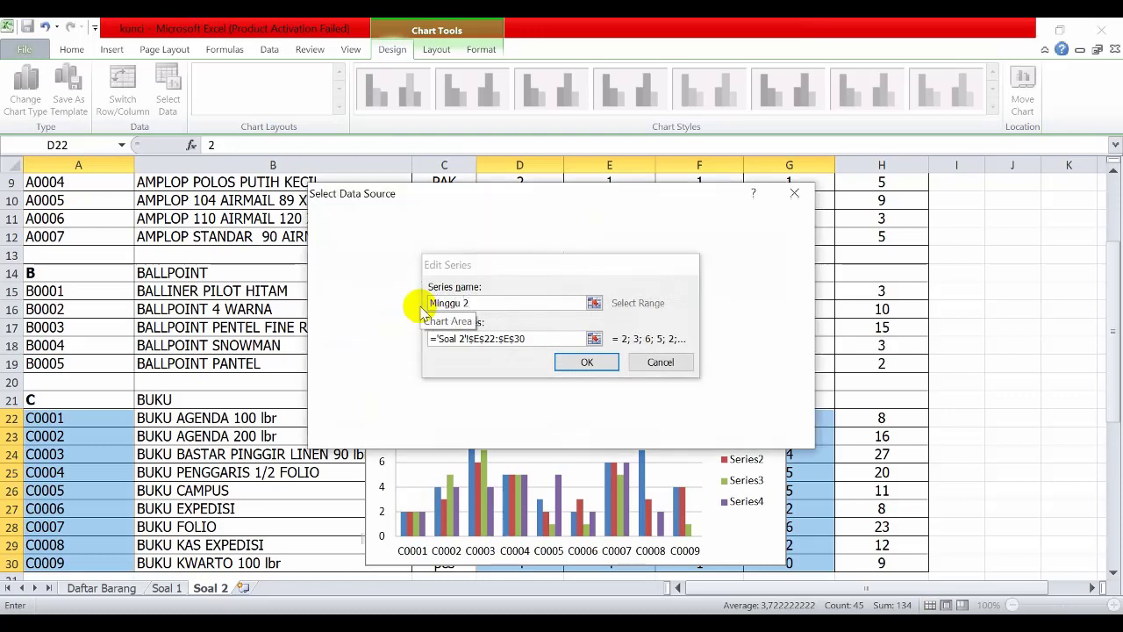
key("Return")
Step: Rename the third and fourth series of the Buku chart as Minggu 3 and Minggu 4 and apply the data source changes
left_click(377, 376)
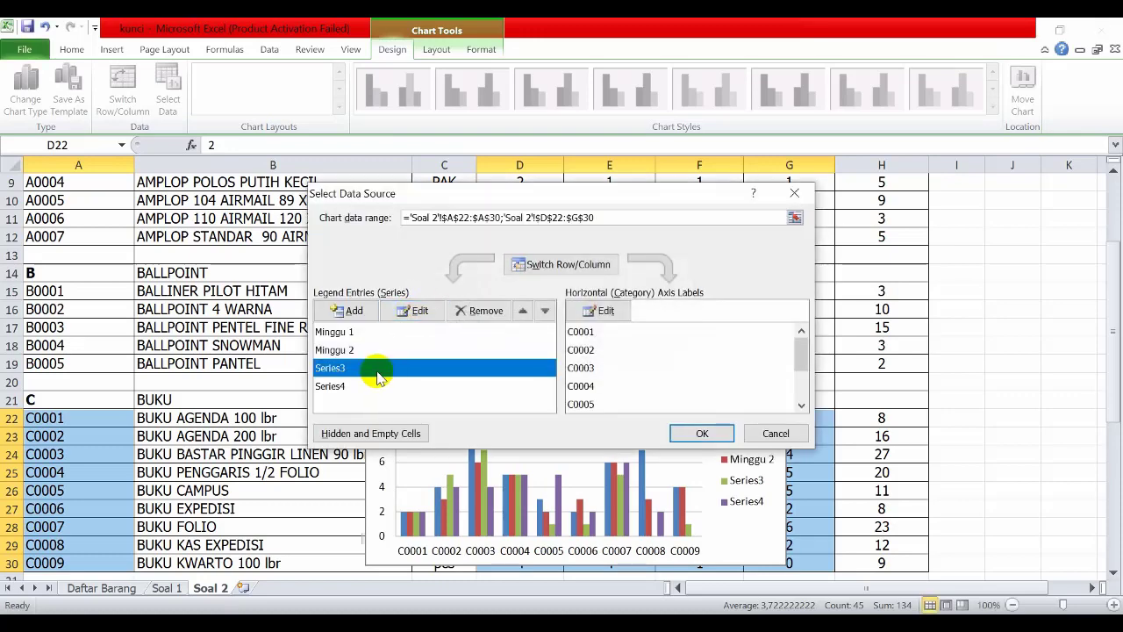
left_click(404, 310)
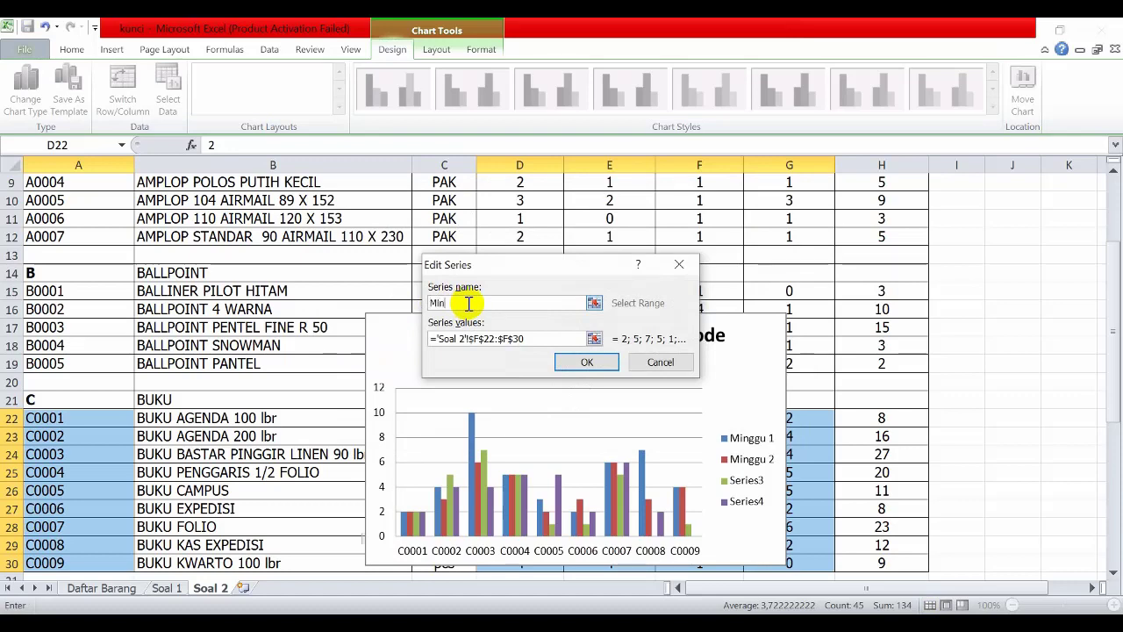
type("Minggu 3")
key("Return")
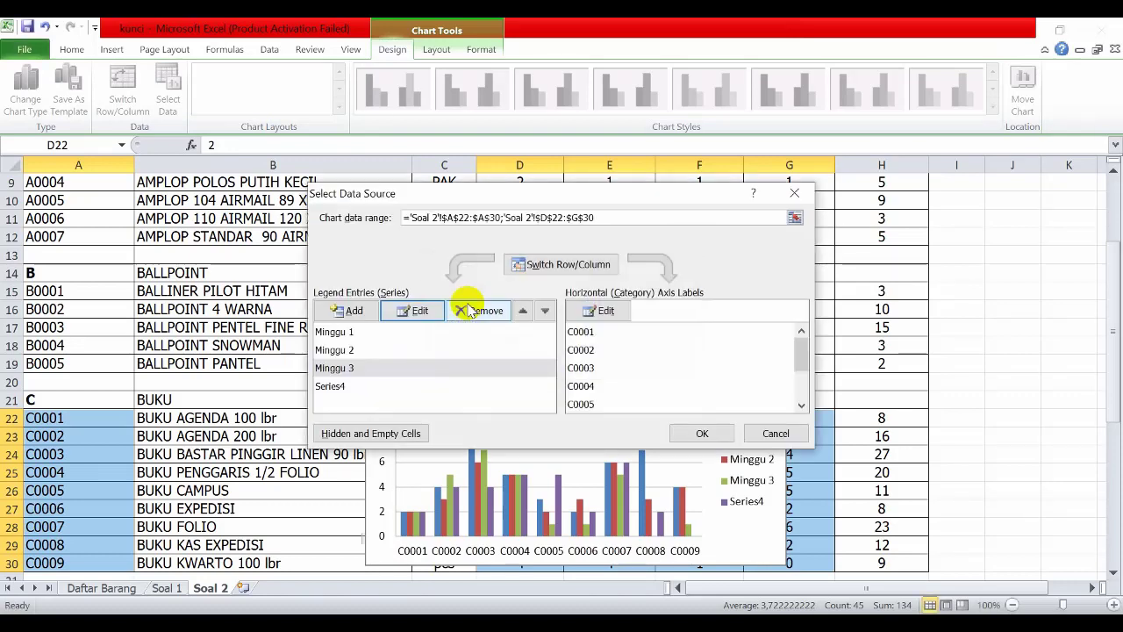
left_click(433, 384)
left_click(414, 309)
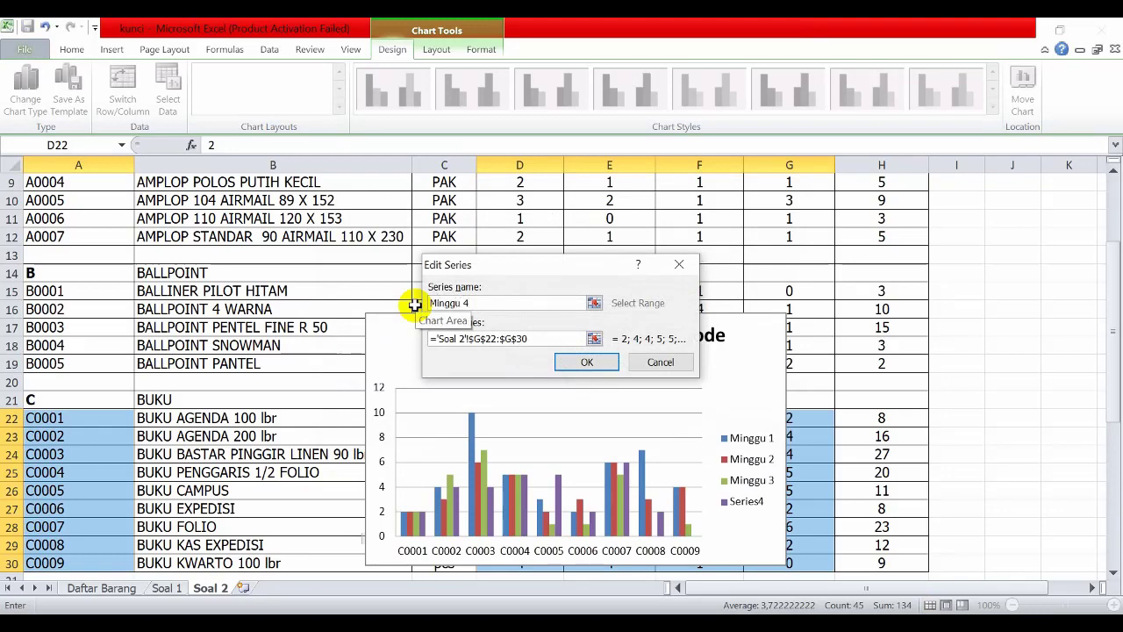
left_click(579, 362)
left_click(700, 433)
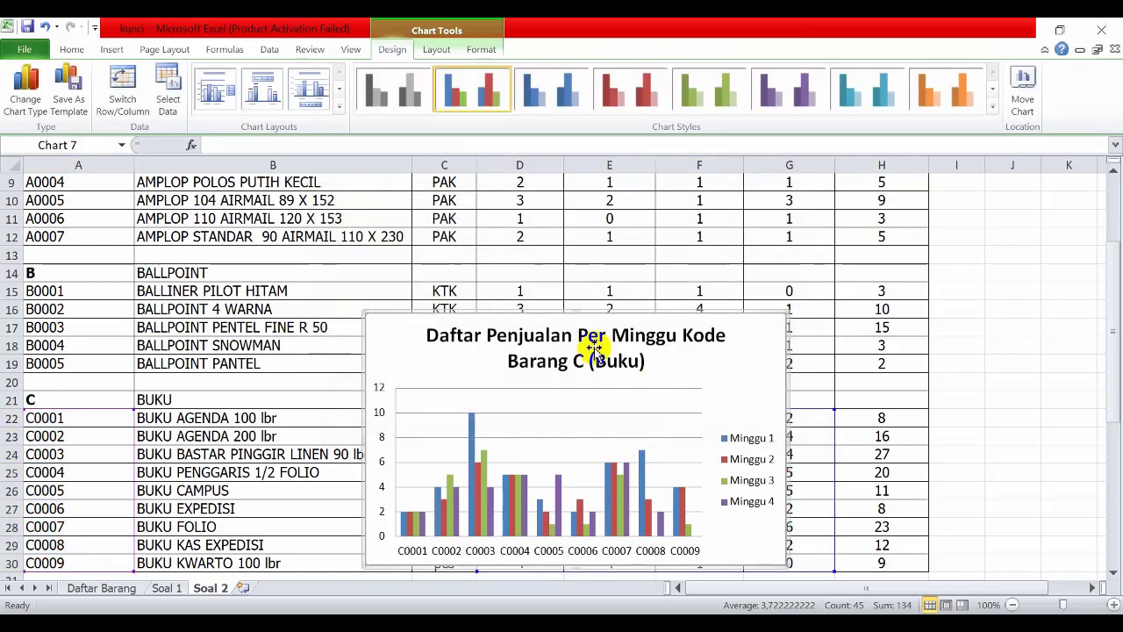
Step: Move the Buku chart directly below the Amplop chart, aligned with its left edge, and deselect it
left_click_drag(526, 311, 553, 452)
scroll(730, 451, "down", 6)
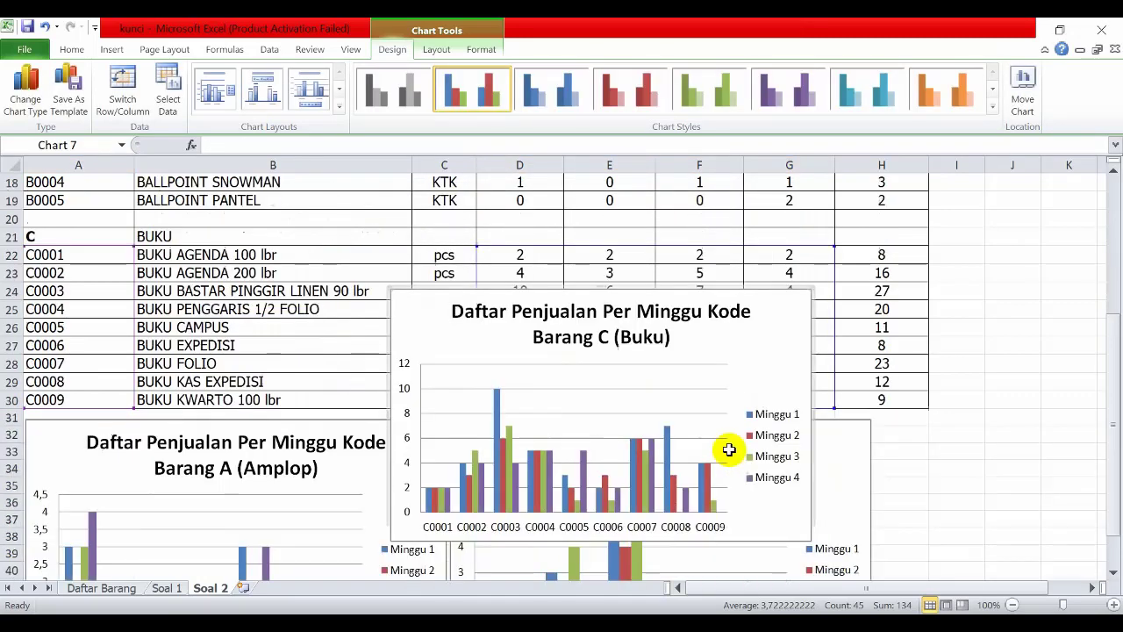
scroll(586, 283, "up", 3)
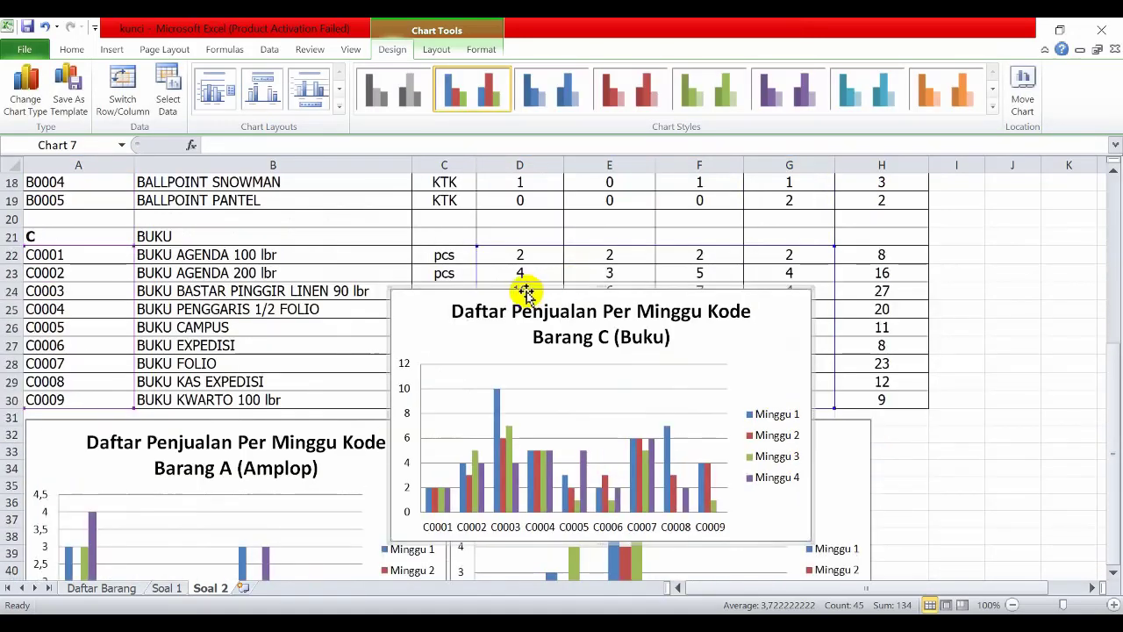
left_click_drag(524, 288, 163, 549)
scroll(163, 550, "down", 6)
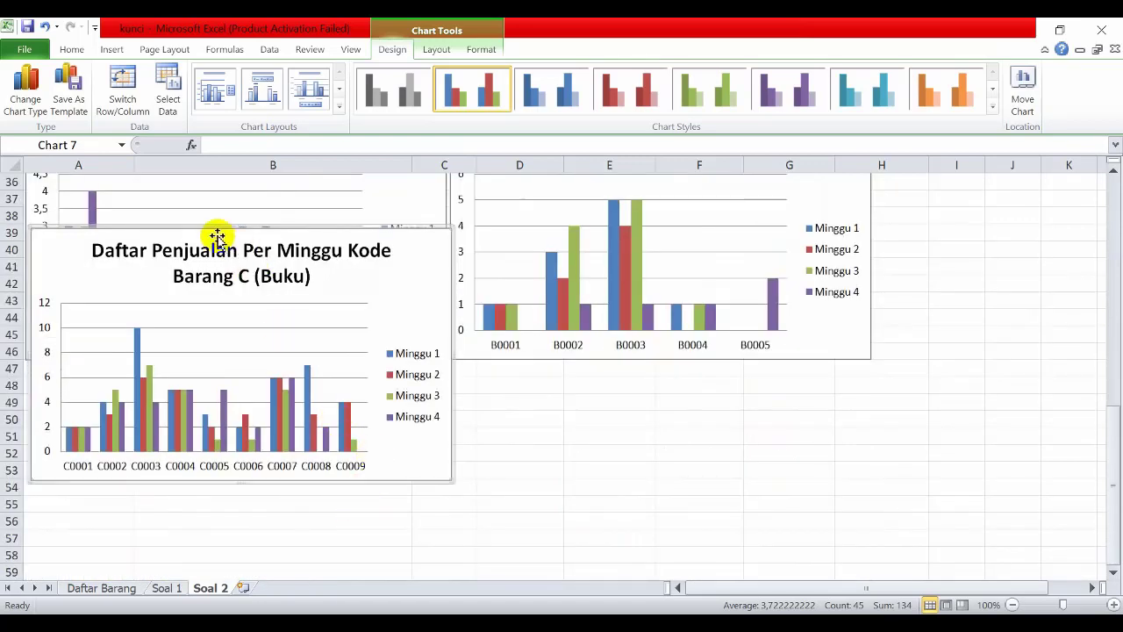
left_click_drag(209, 231, 192, 367)
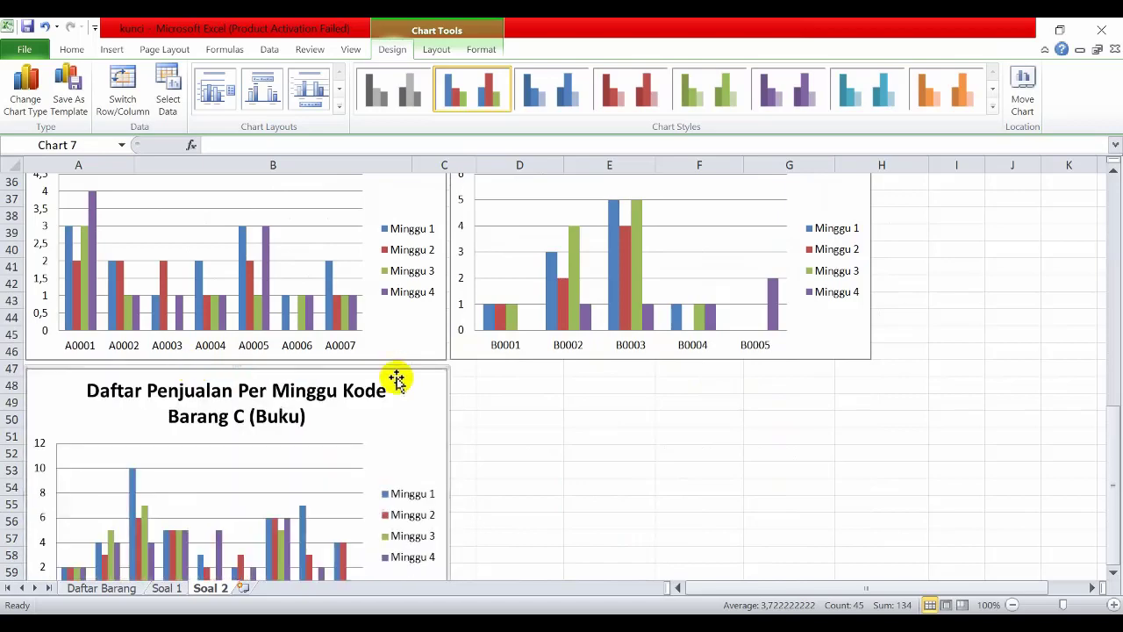
left_click(602, 405)
Step: Select the item codes of all three groups together: A6:A12, A15:A19 and A22:A30
scroll(579, 457, "up", 2)
scroll(571, 474, "up", 10)
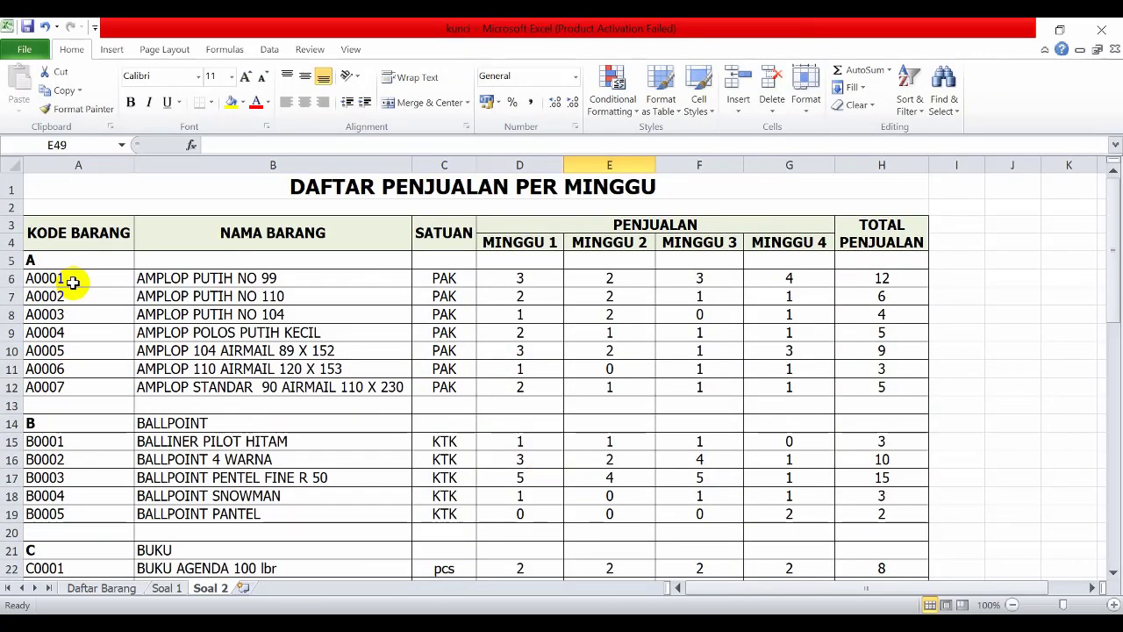
left_click_drag(70, 279, 95, 384)
scroll(96, 384, "down", 2)
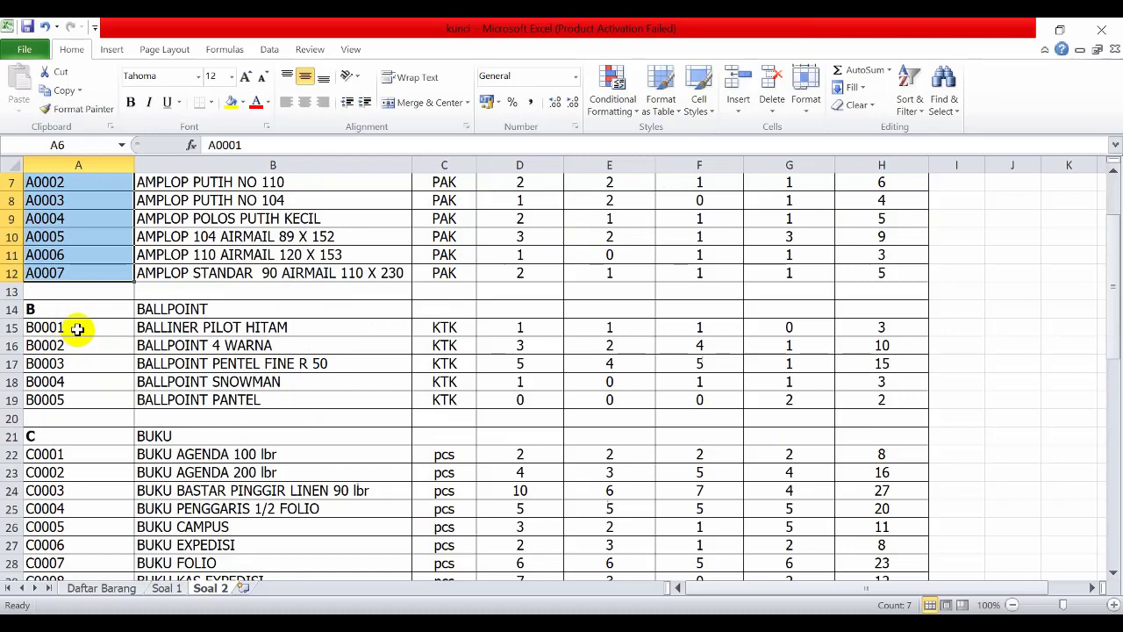
left_click_drag(77, 328, 72, 402)
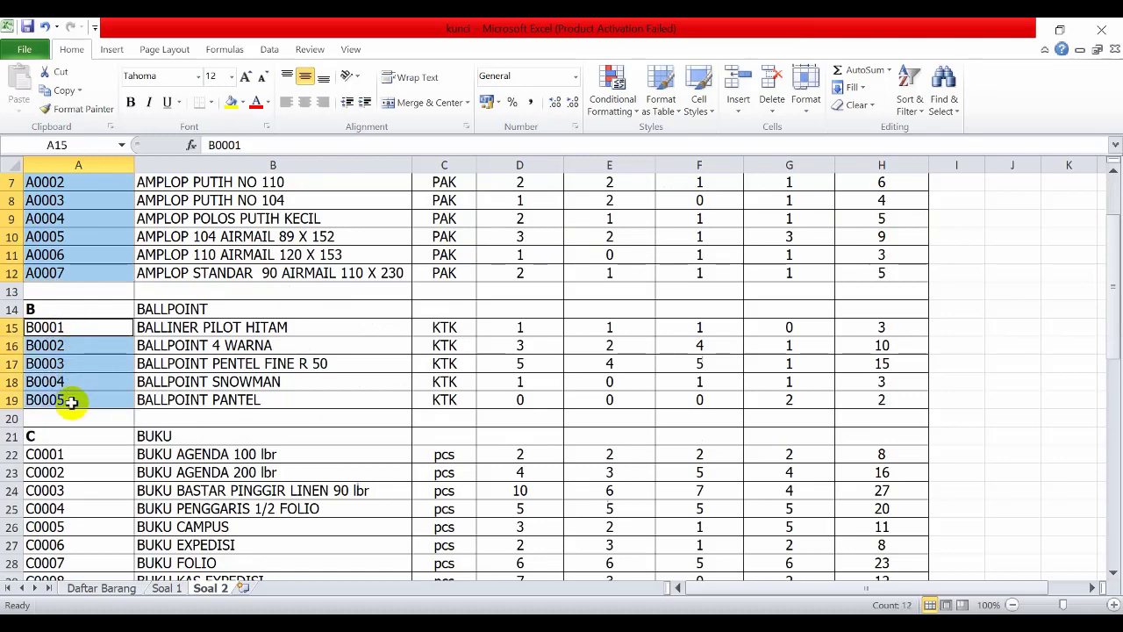
scroll(77, 461, "down", 2, "ctrl")
scroll(77, 463, "up", 1, "ctrl")
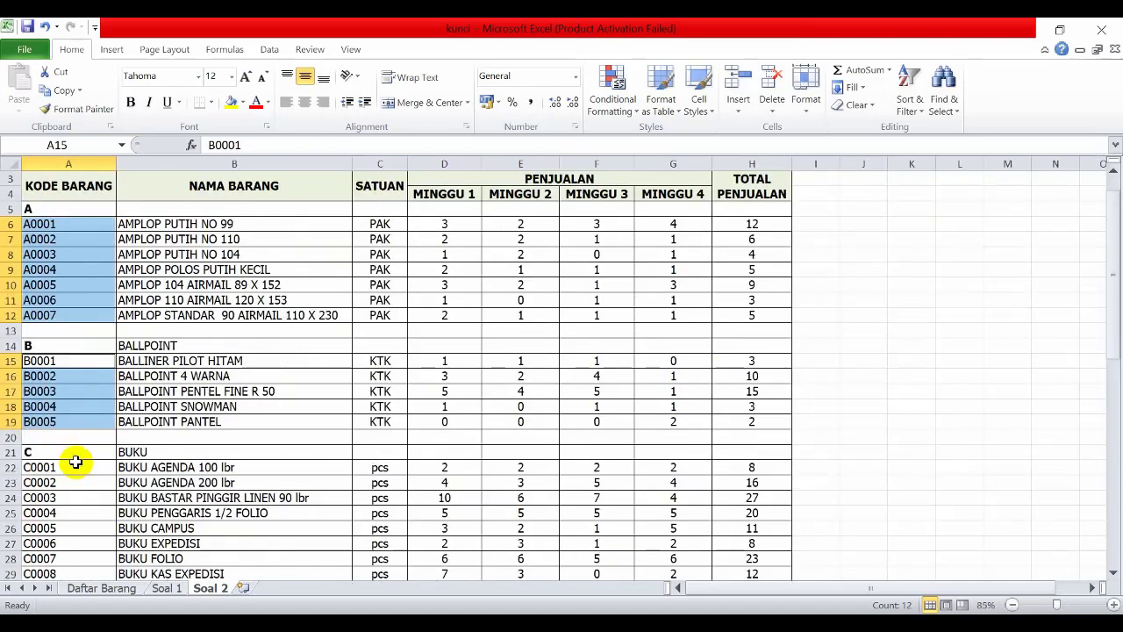
scroll(79, 455, "up", 1, "ctrl")
scroll(84, 443, "down", 2)
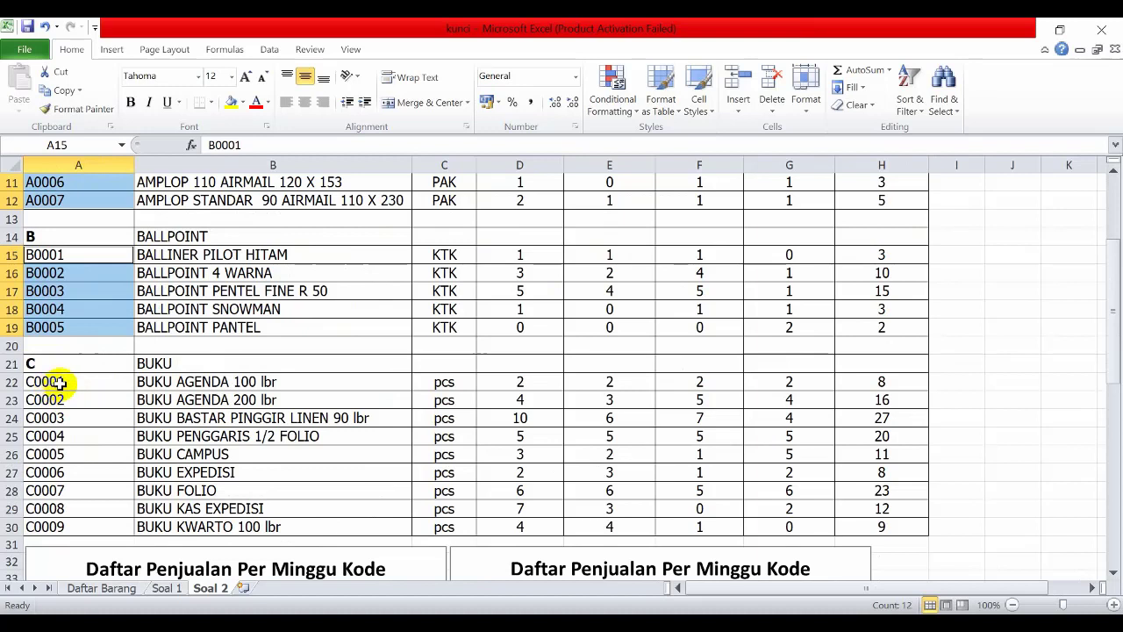
left_click_drag(58, 382, 66, 529, "ctrl")
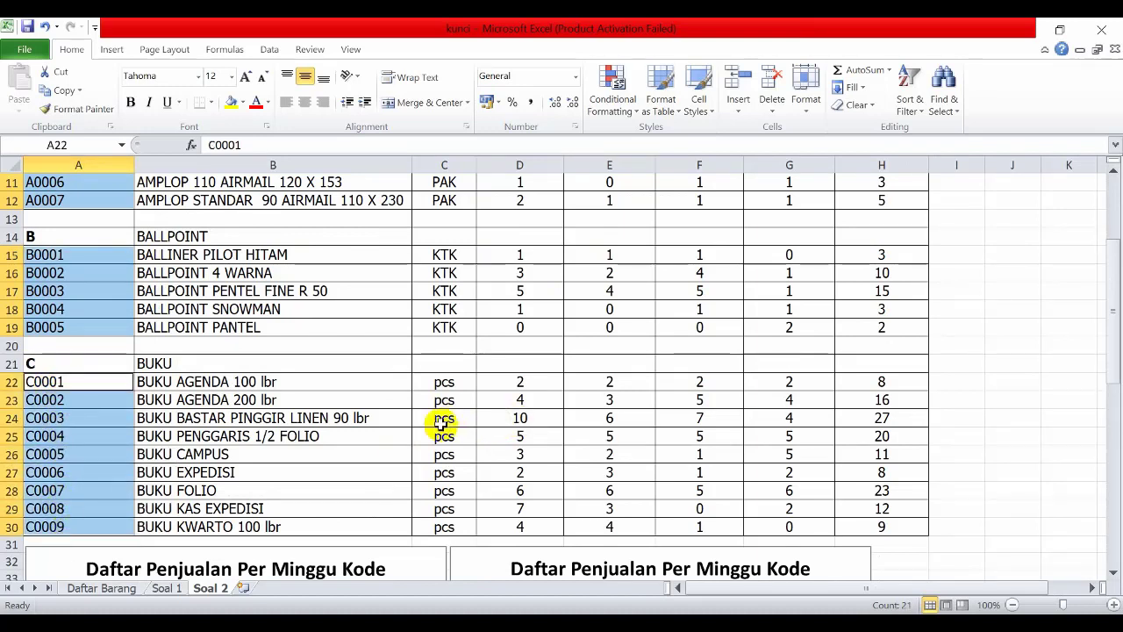
Step: Add the matching total sales values in H6:H12, H15:H19 and H22:H30 to the item code selection
scroll(614, 404, "up", 4)
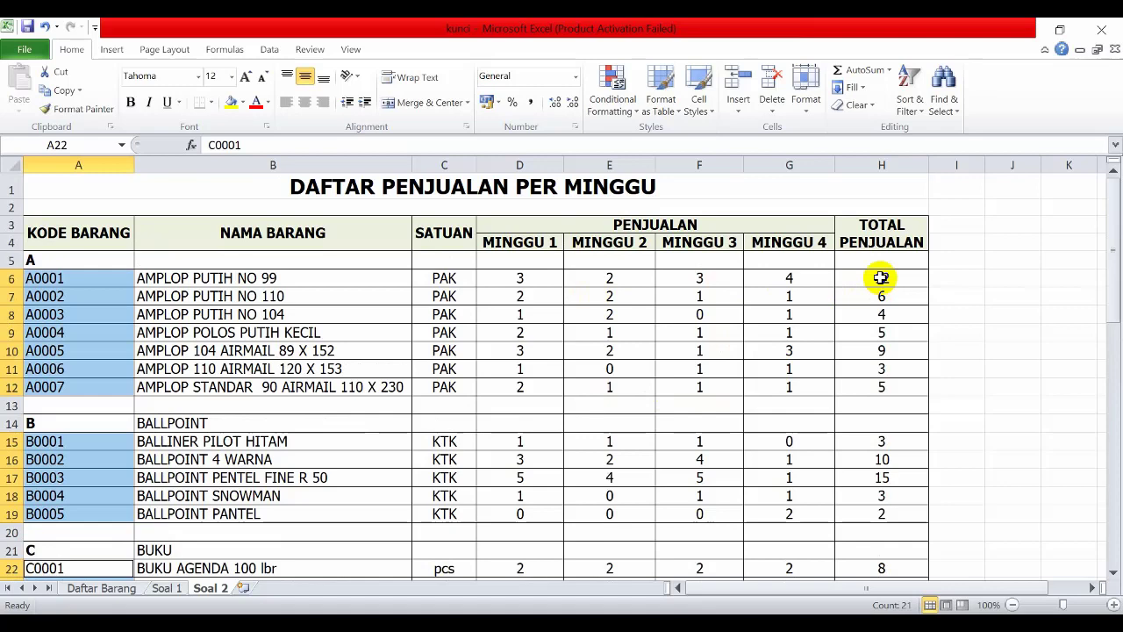
left_click_drag(880, 277, 883, 380)
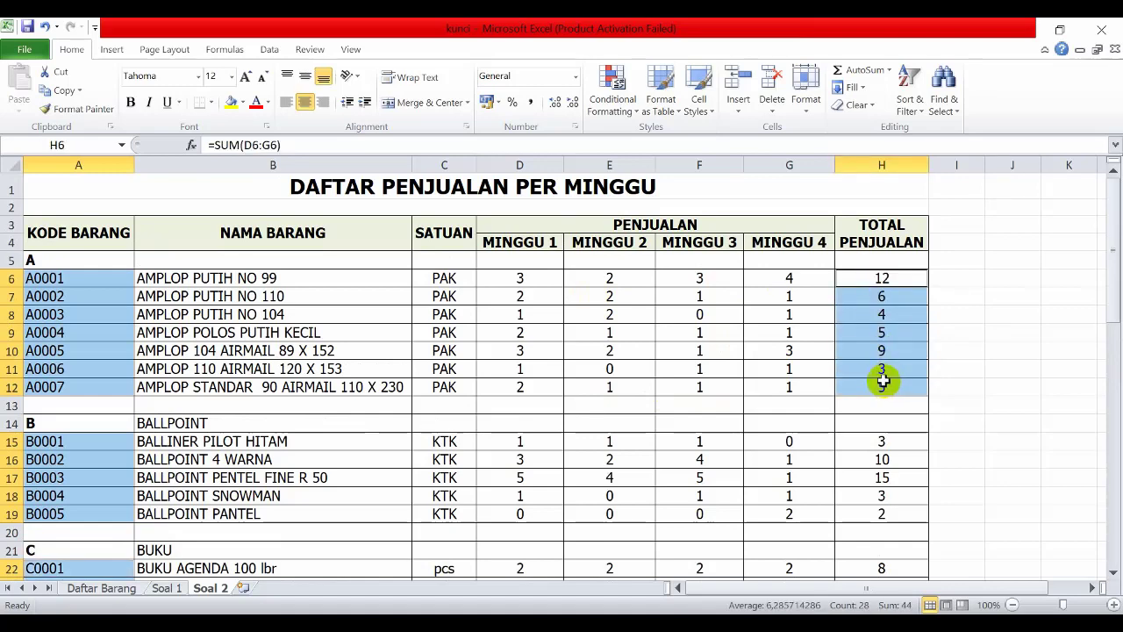
scroll(891, 367, "down", 2)
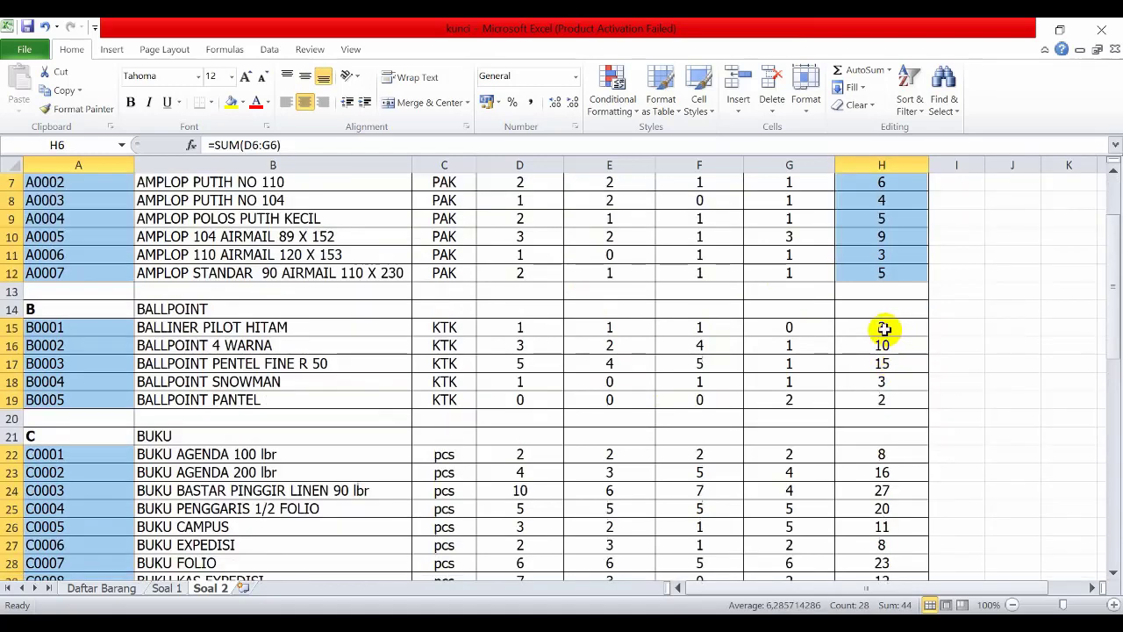
left_click_drag(884, 328, 887, 400, "ctrl")
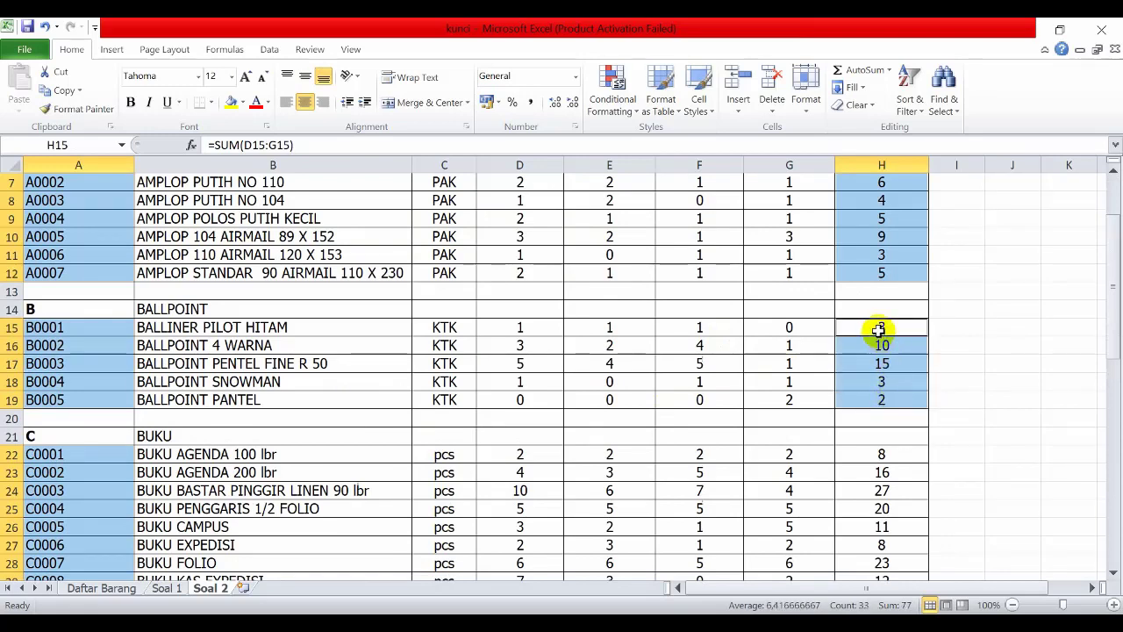
scroll(882, 338, "down", 3)
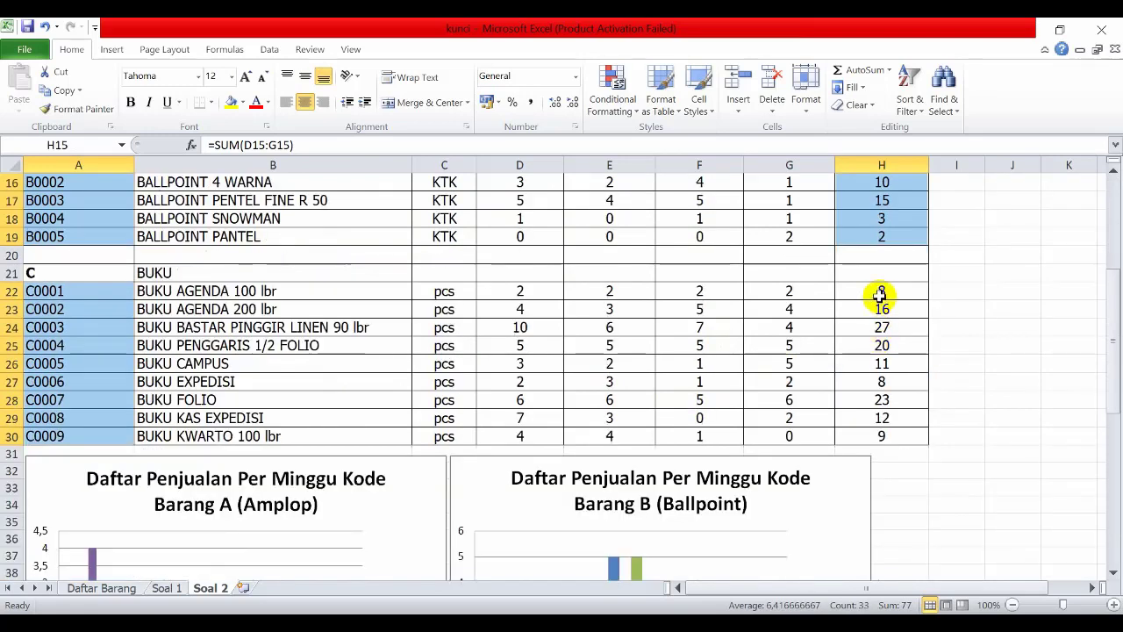
left_click_drag(885, 292, 892, 434)
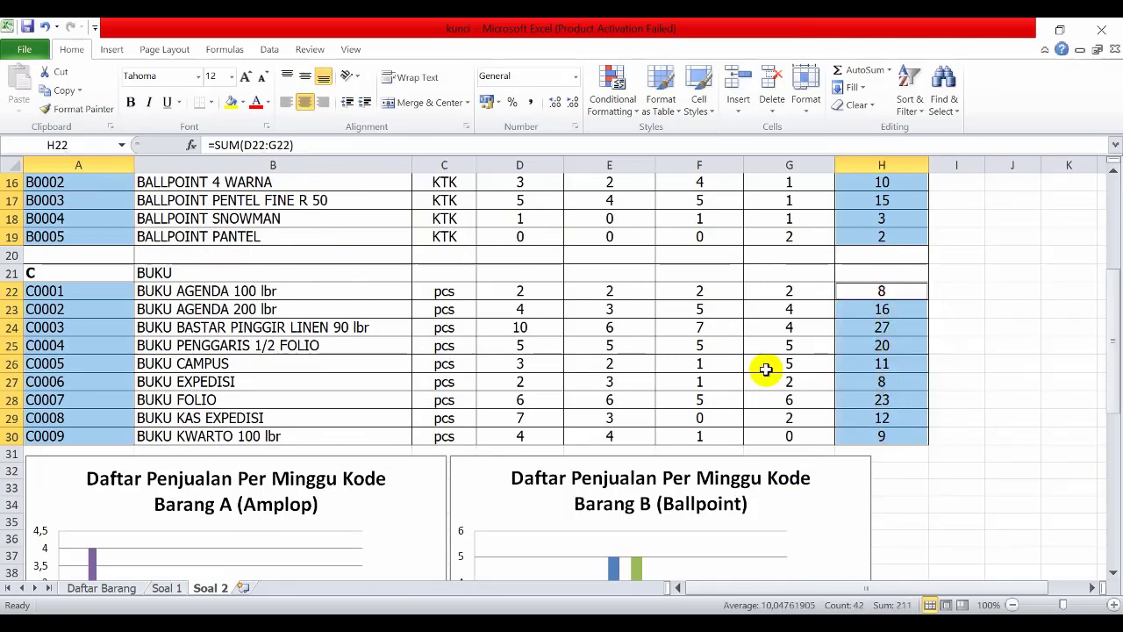
Step: Insert a 2-D clustered column chart from the selected item codes and total sales
scroll(571, 359, "up", 5)
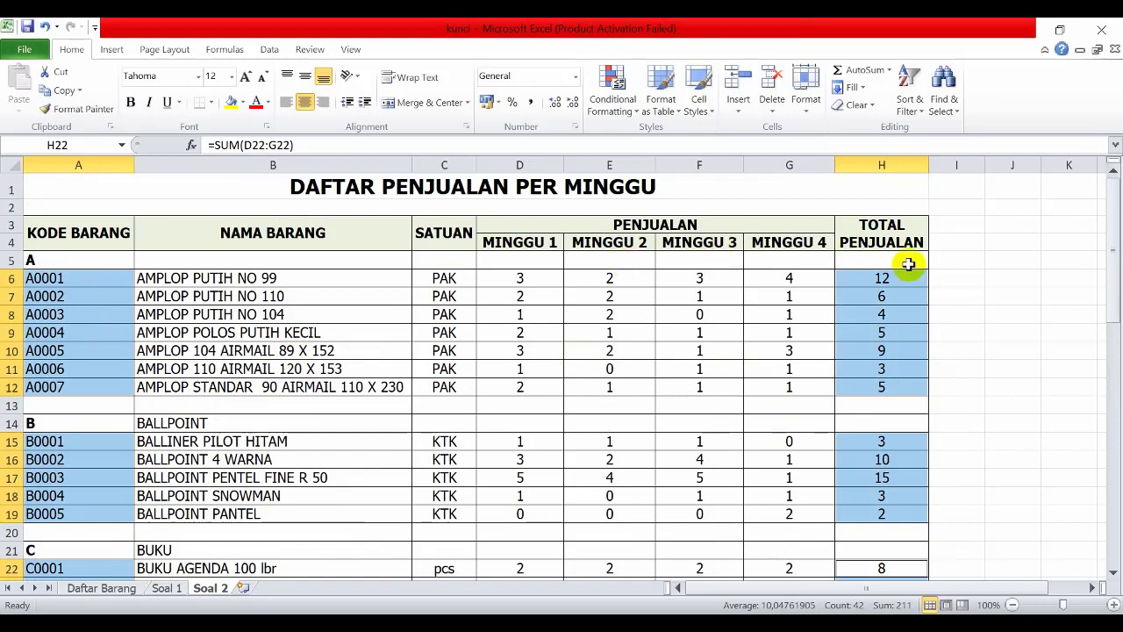
scroll(470, 287, "down", 3)
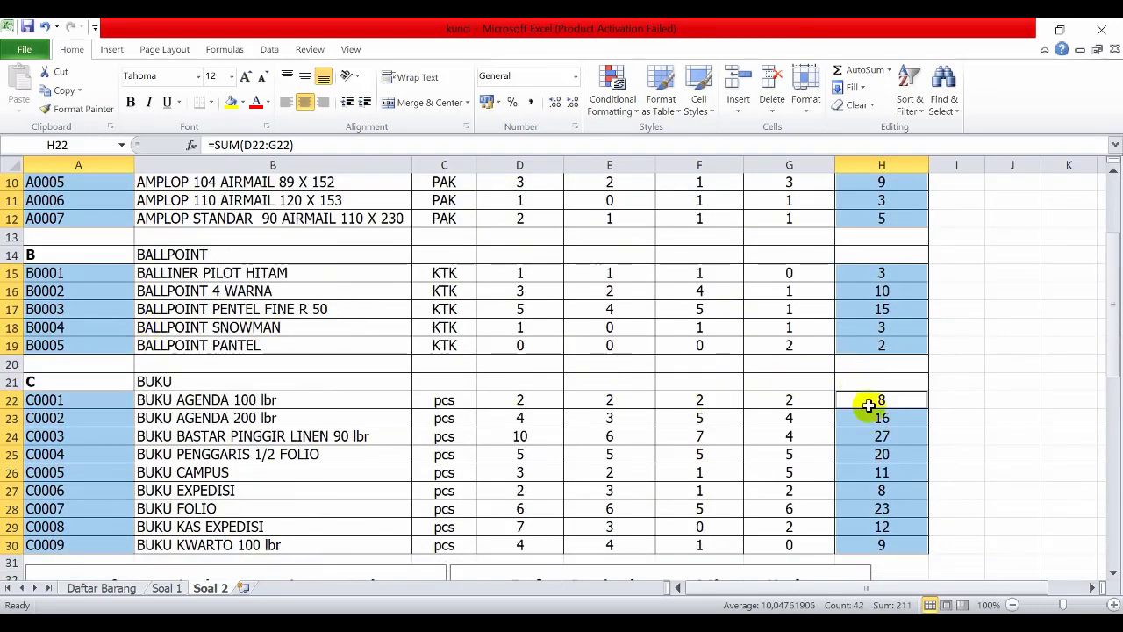
scroll(721, 414, "up", 3)
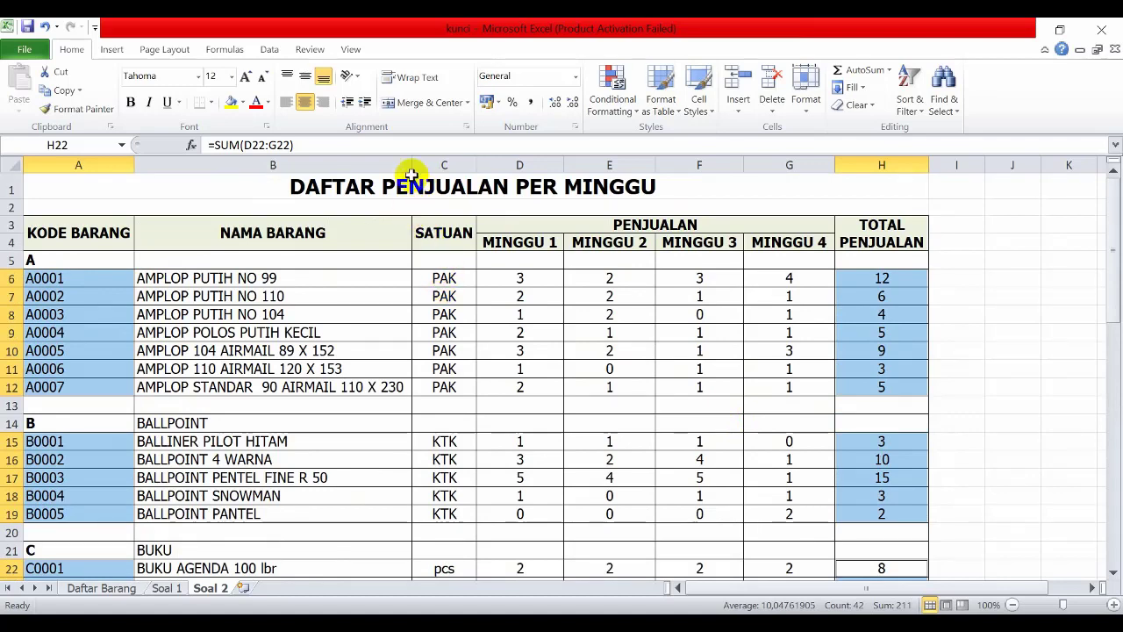
left_click(112, 49)
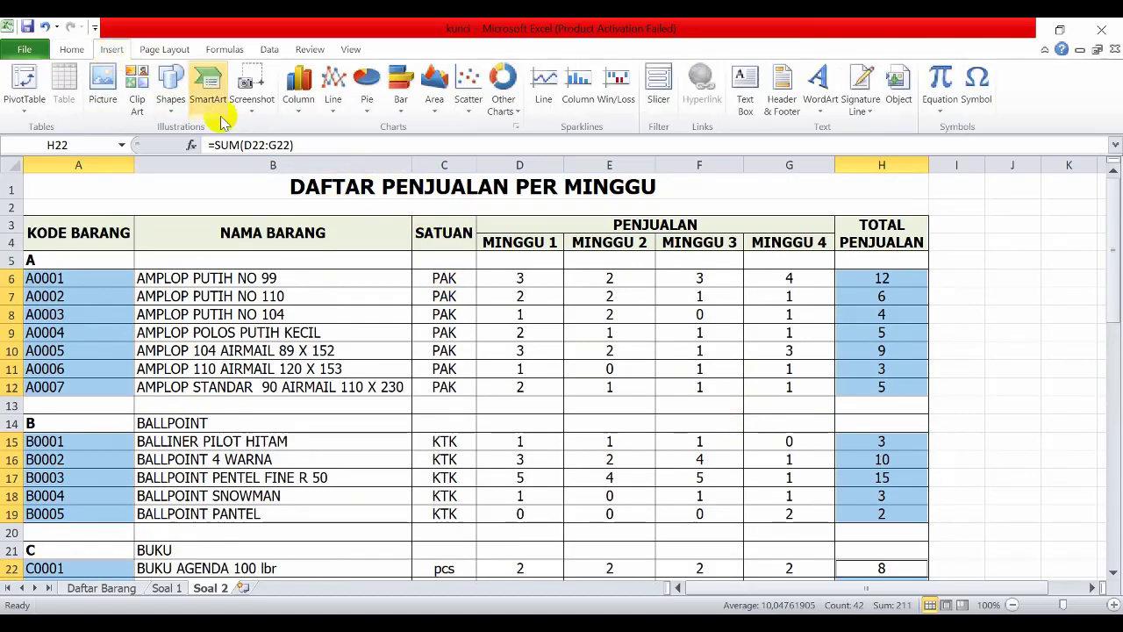
left_click(298, 88)
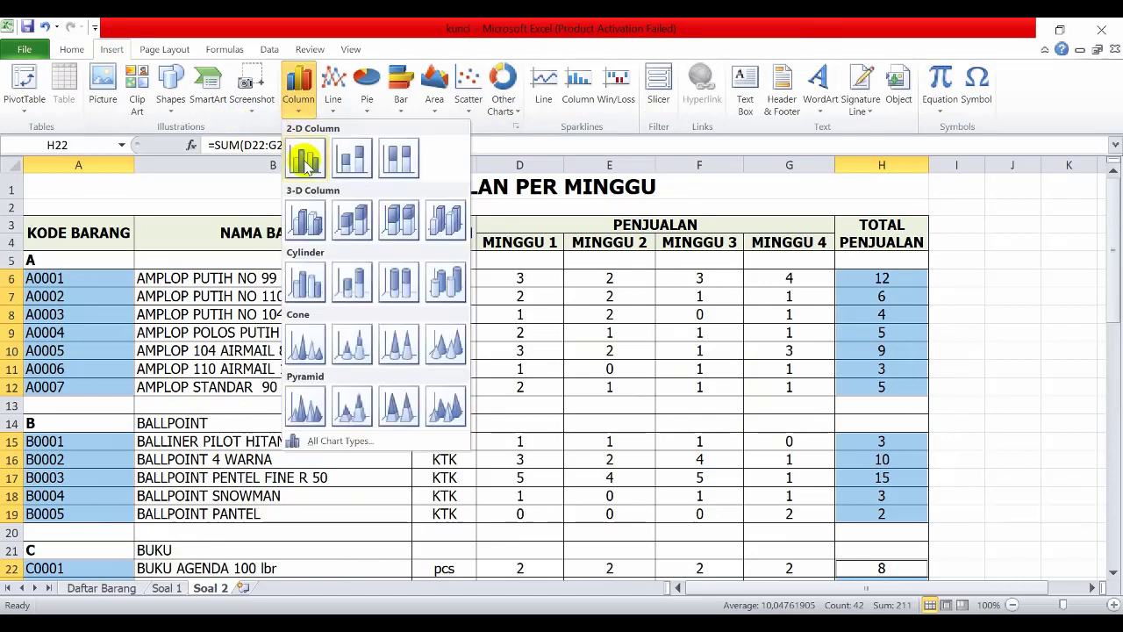
left_click(305, 161)
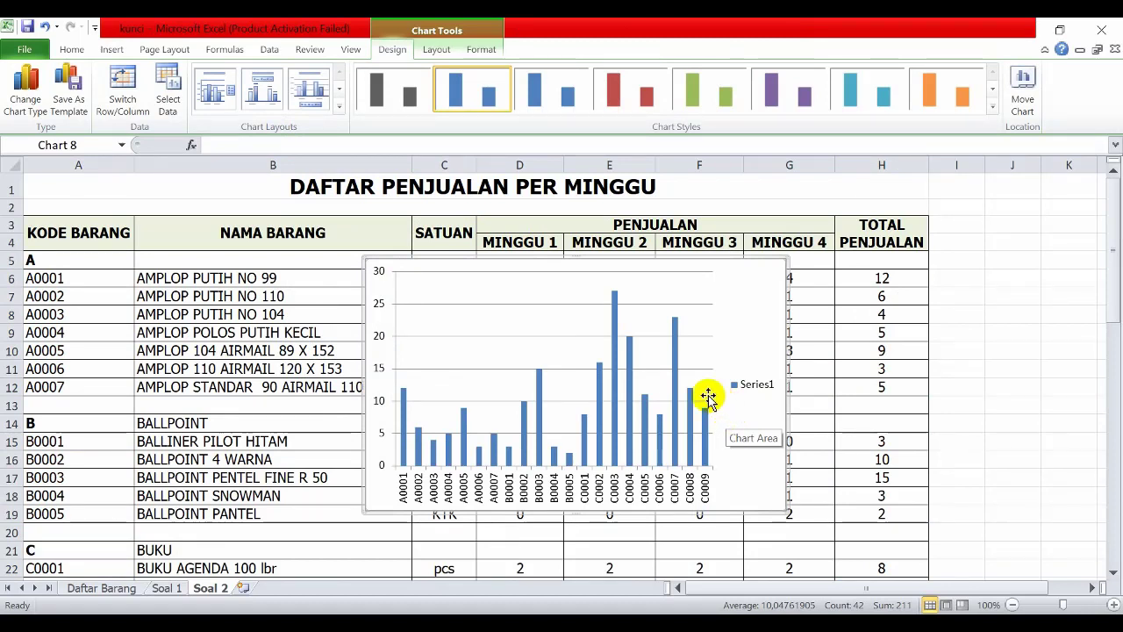
Step: Apply a chart layout with a title to the total sales chart and title it "Penjualan Barang Toko V-One Bulan November 2021"
left_click(200, 91)
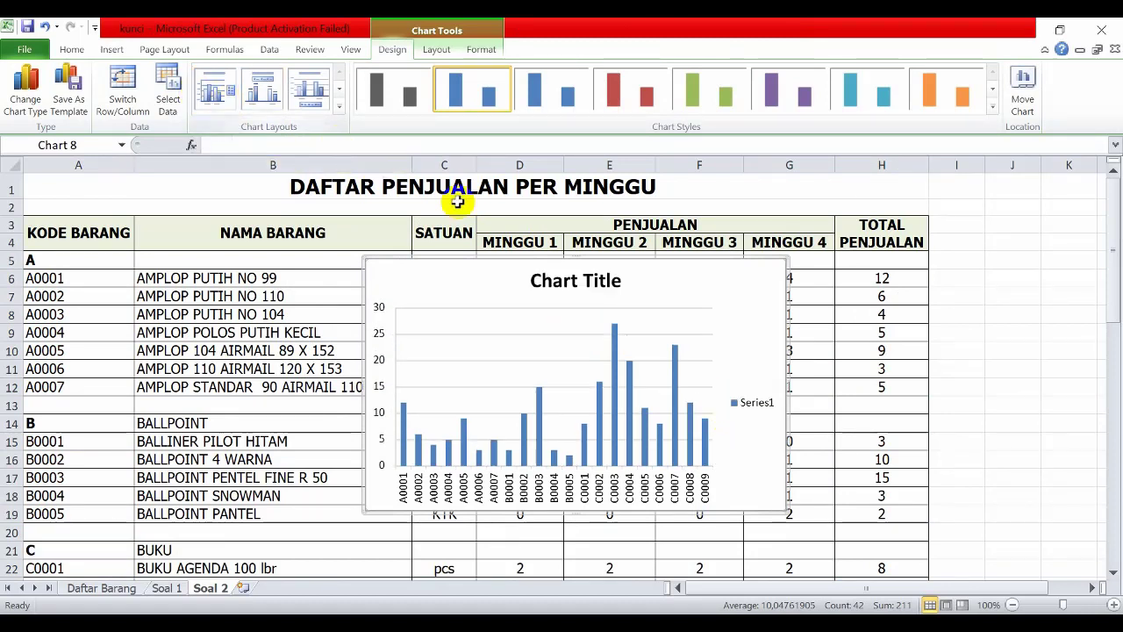
left_click(566, 281)
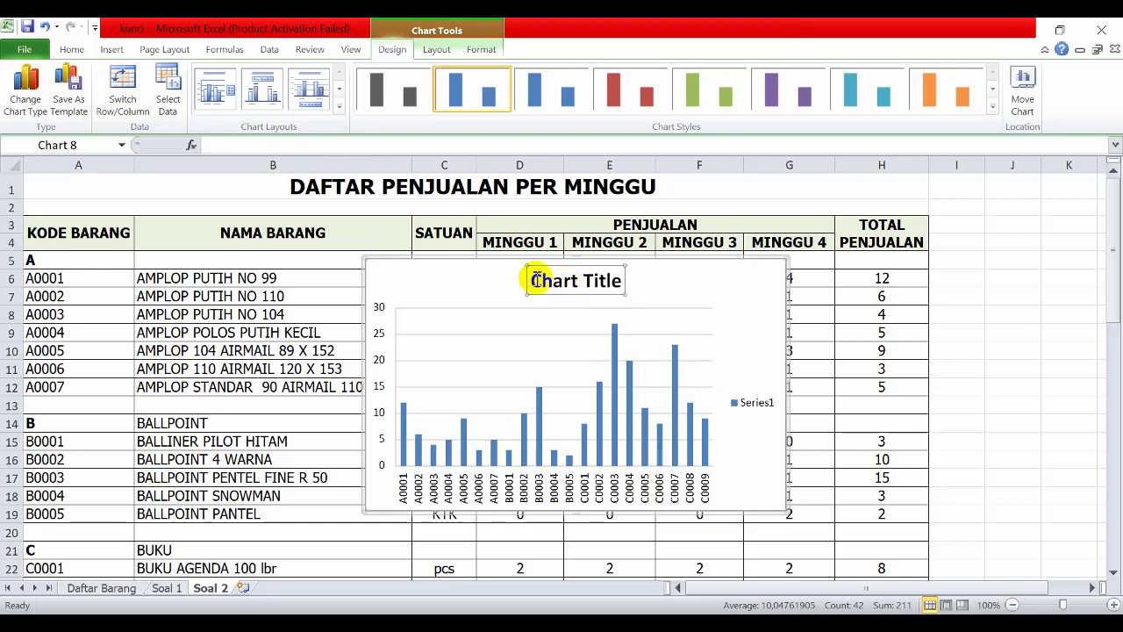
left_click_drag(536, 279, 612, 282)
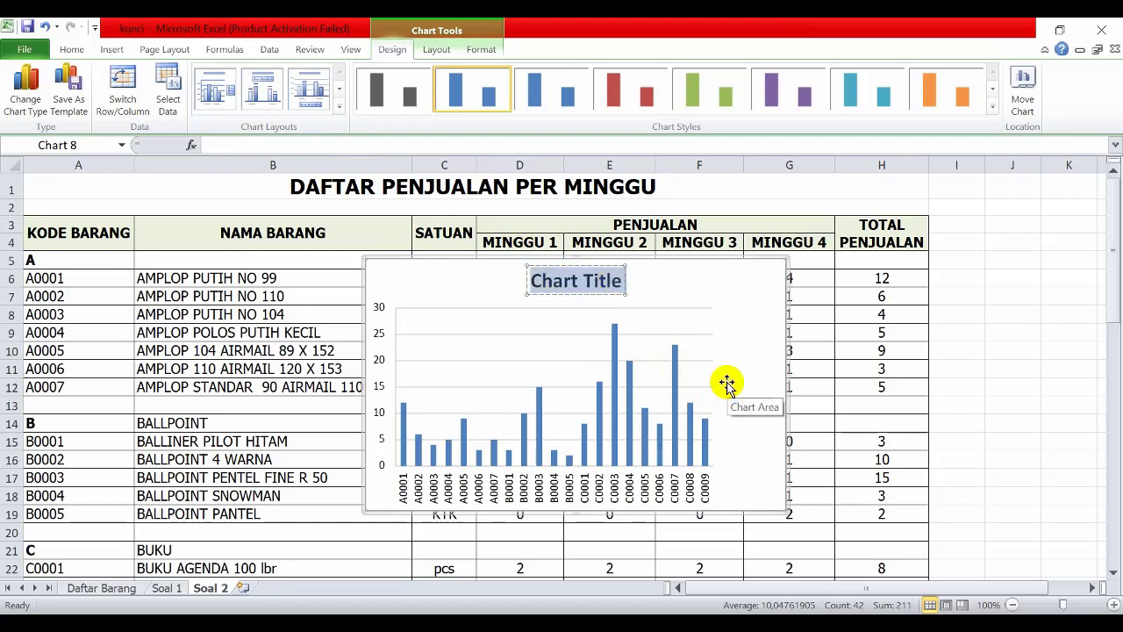
type("Penjualan")
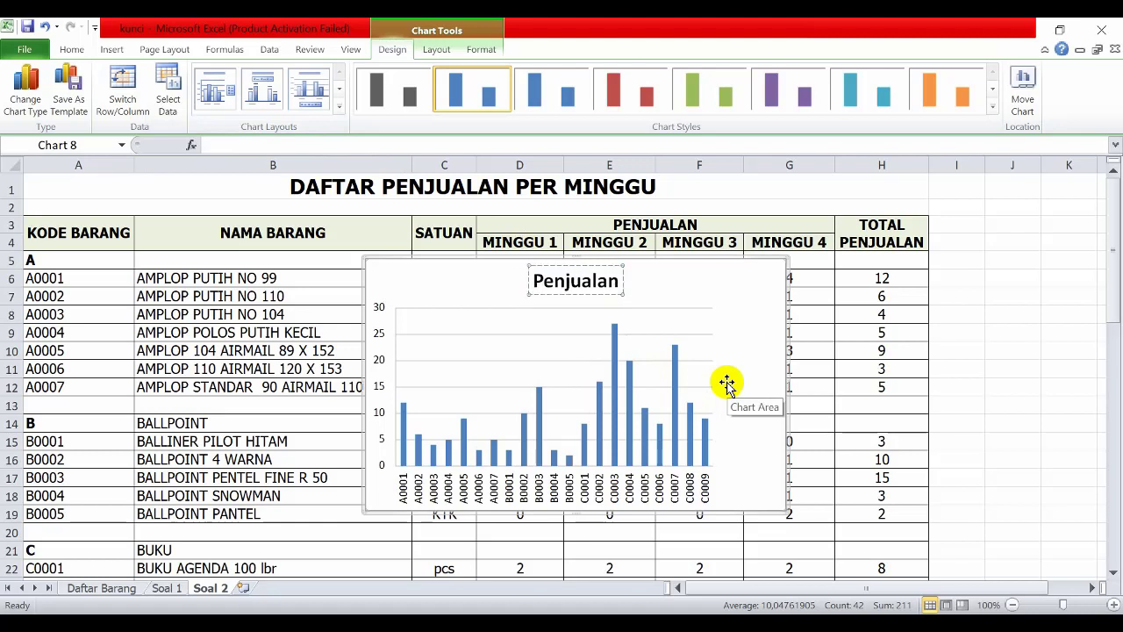
type(" Barang")
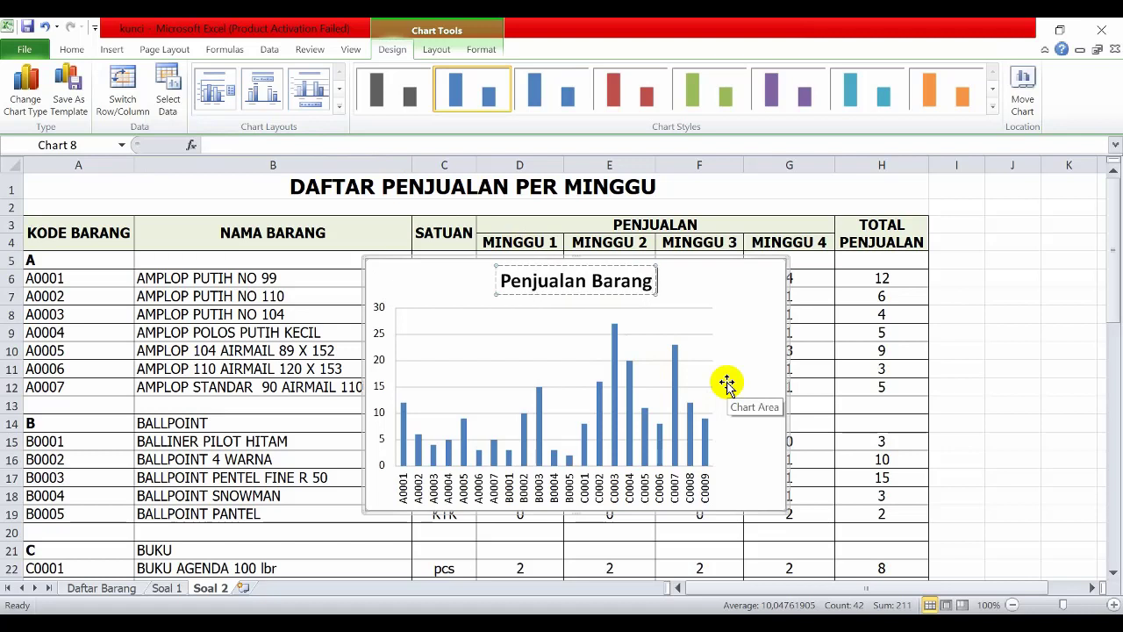
type(" Toko")
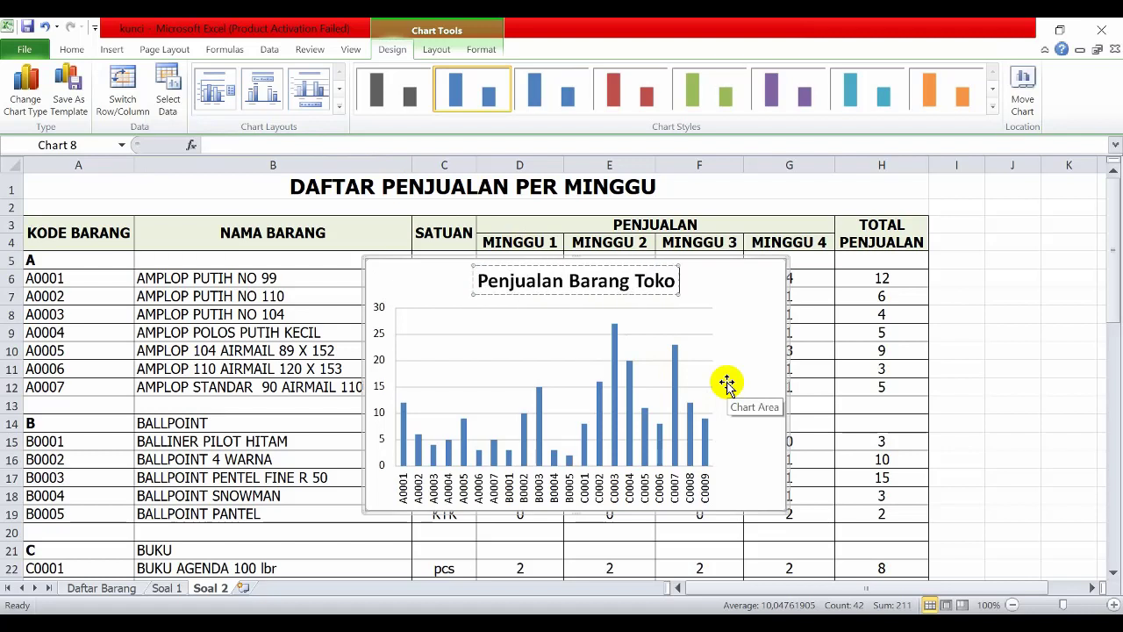
type(" V-One")
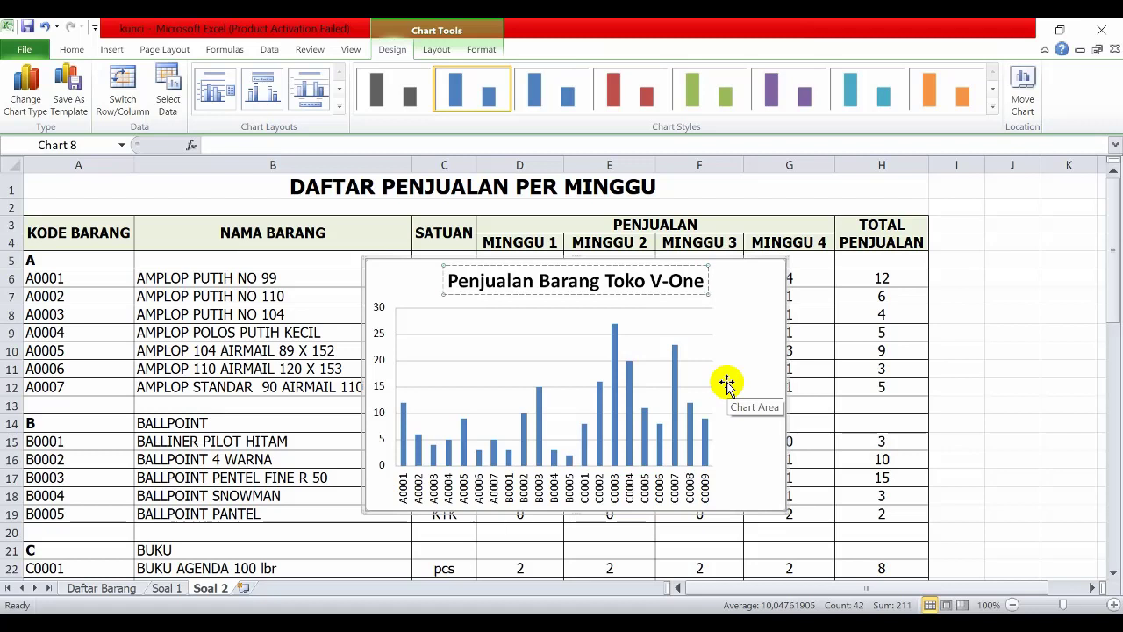
type(" Bulan N")
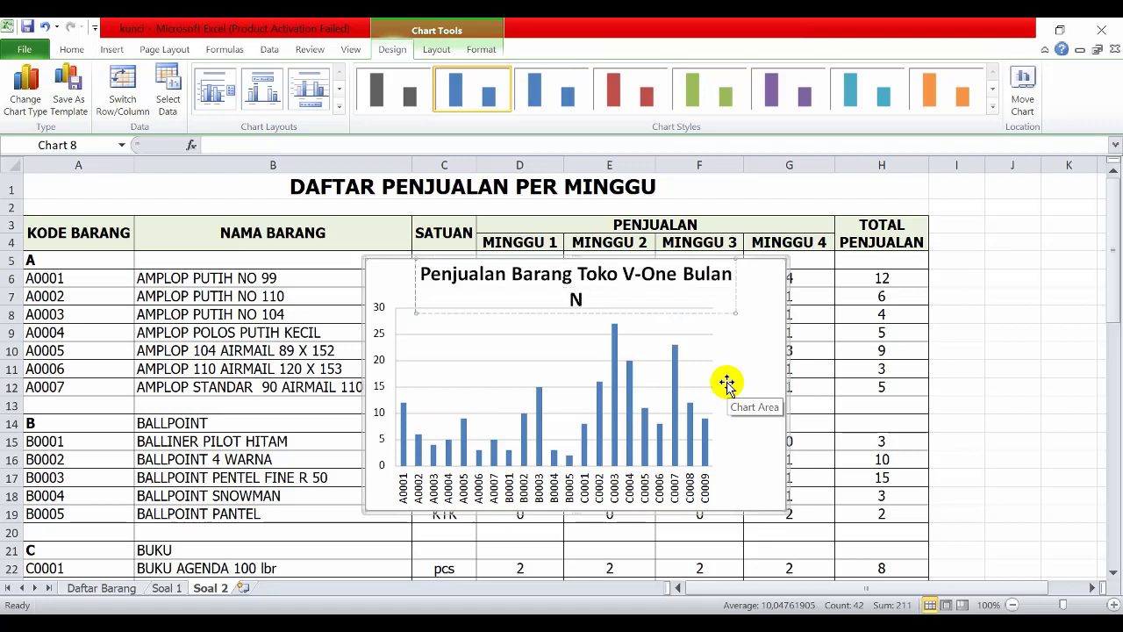
type("ovember")
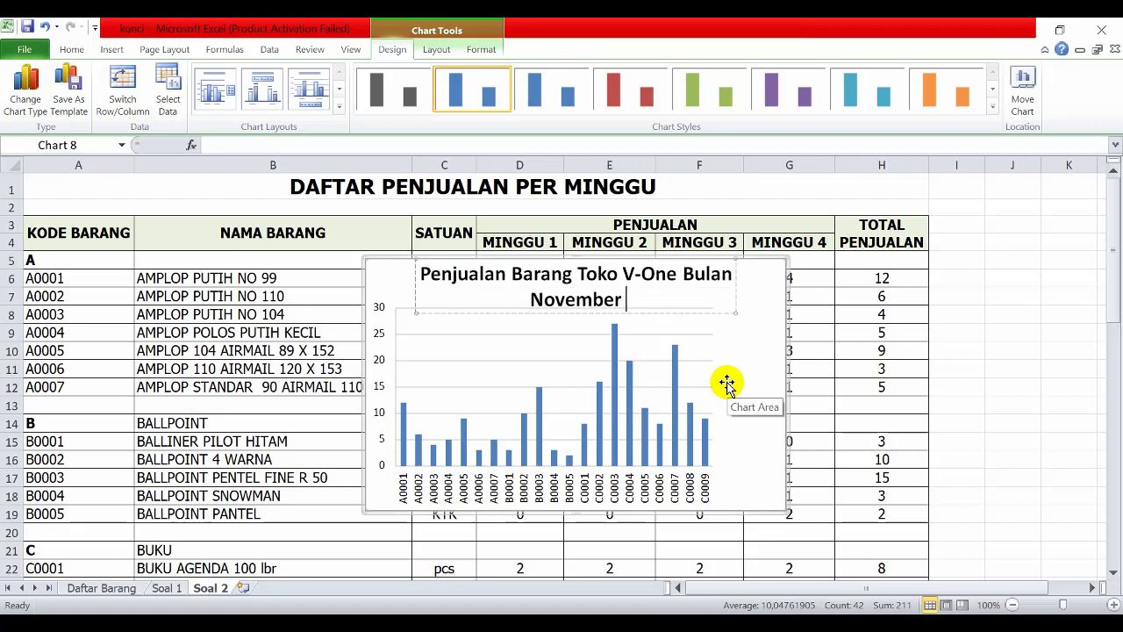
type(" 2021")
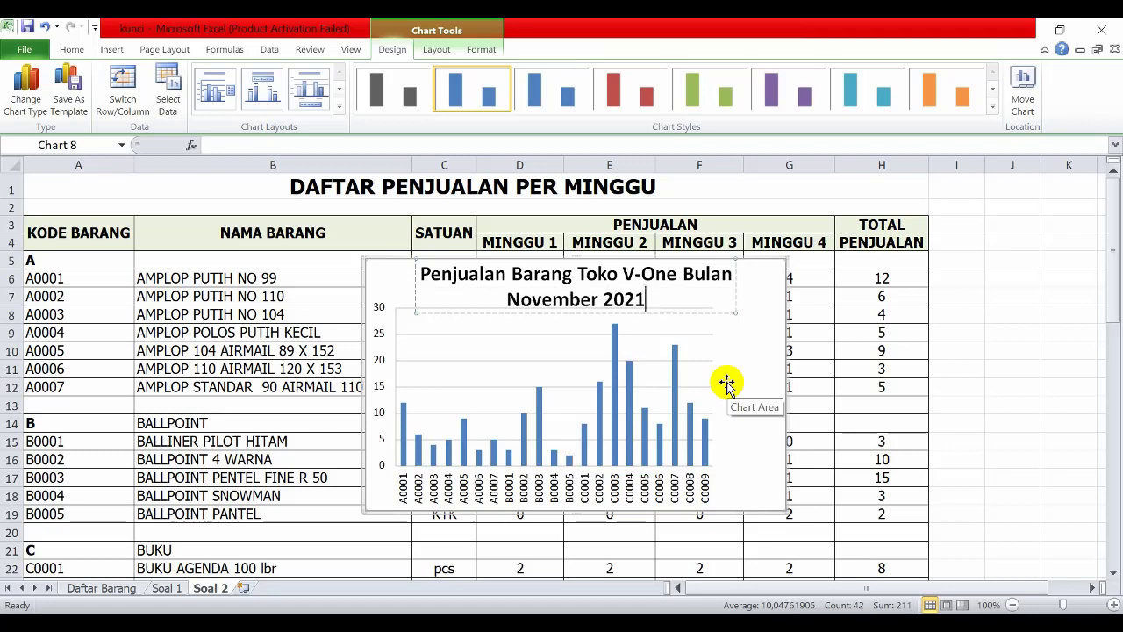
left_click(733, 386)
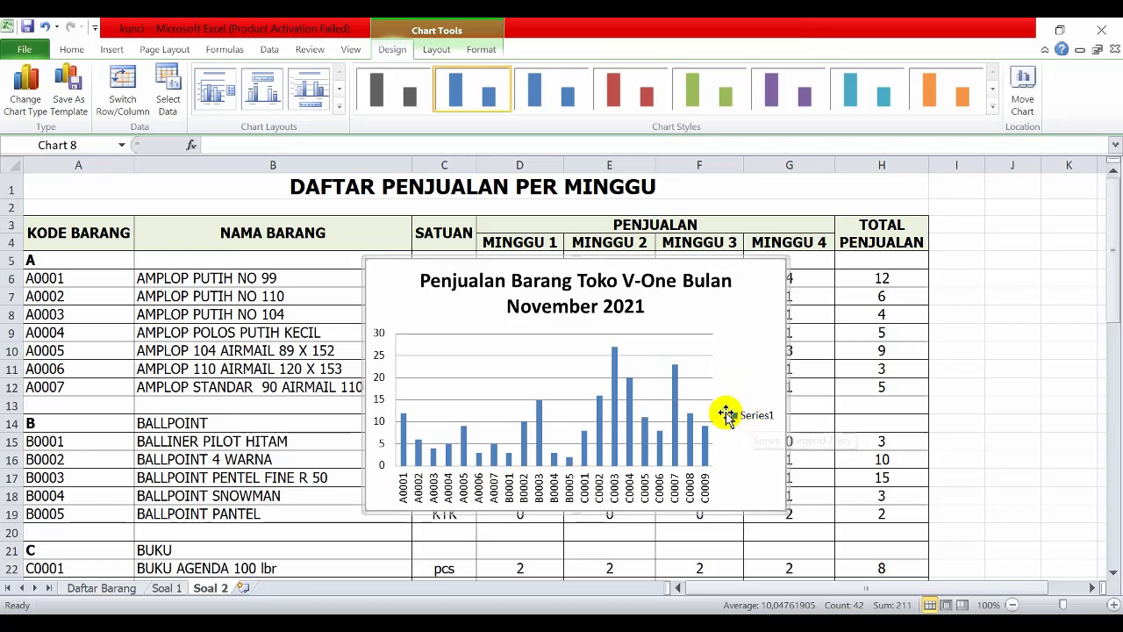
Step: Rename the total sales chart's data series as "Penjualan November 2021" and apply the data source change
right_click(746, 366)
left_click(799, 217)
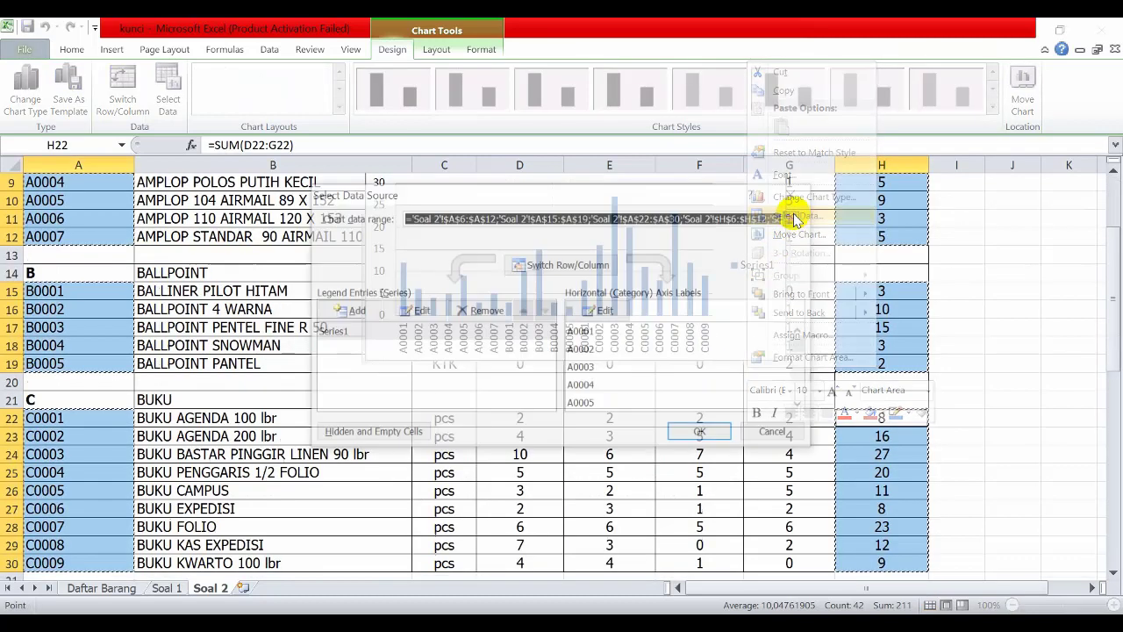
left_click(334, 331)
left_click(410, 315)
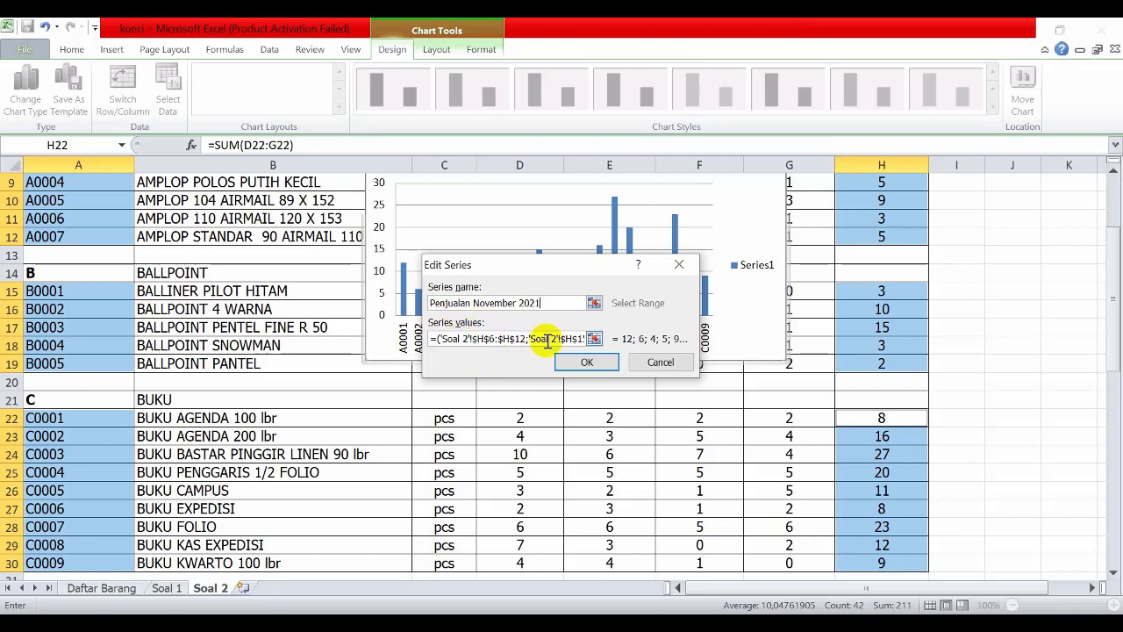
left_click(586, 362)
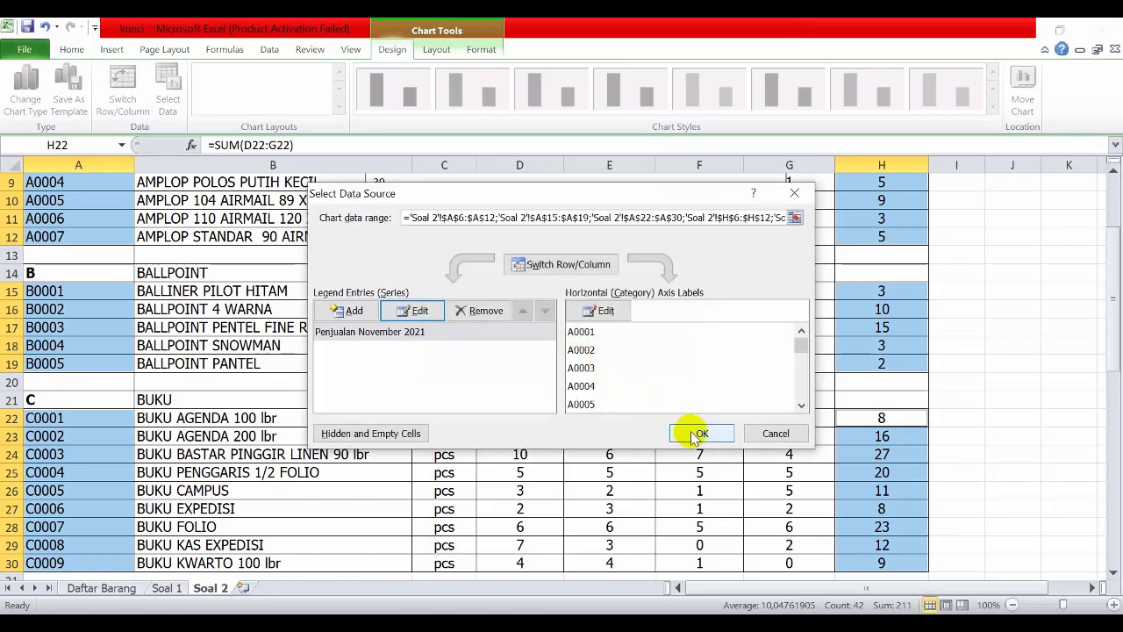
left_click(700, 433)
Step: Move the total sales chart directly below the Ballpoint chart, beside the Buku chart, and deselect it
scroll(614, 347, "up", 3)
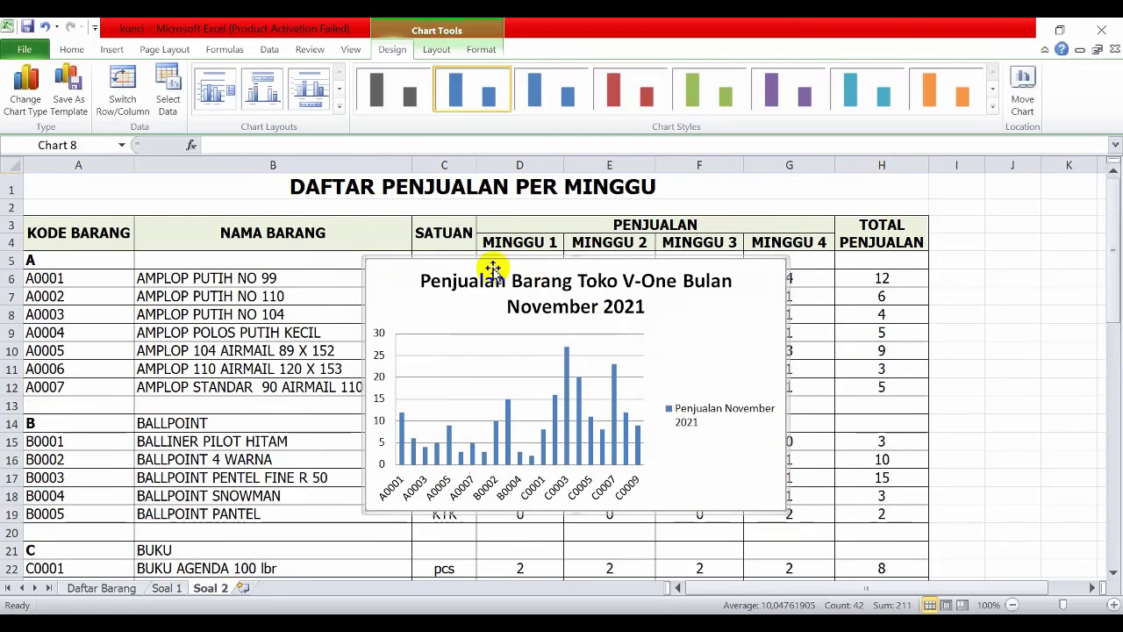
left_click_drag(483, 260, 577, 502)
scroll(689, 457, "down", 5)
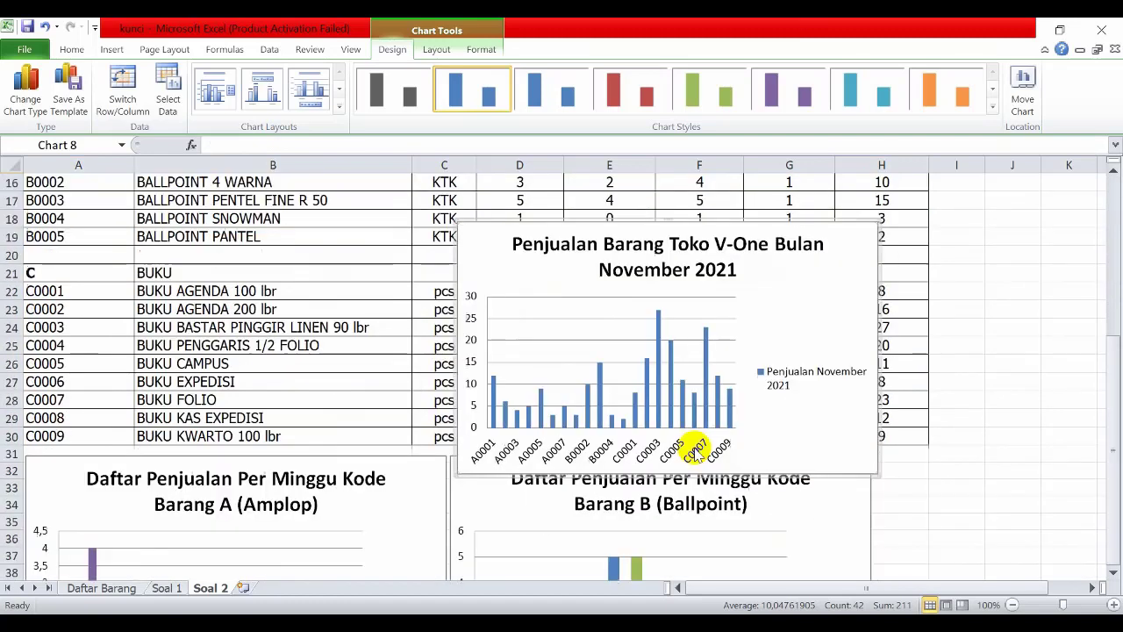
left_click_drag(617, 222, 621, 502)
scroll(709, 471, "down", 5)
left_click_drag(617, 231, 607, 453)
left_click(953, 404)
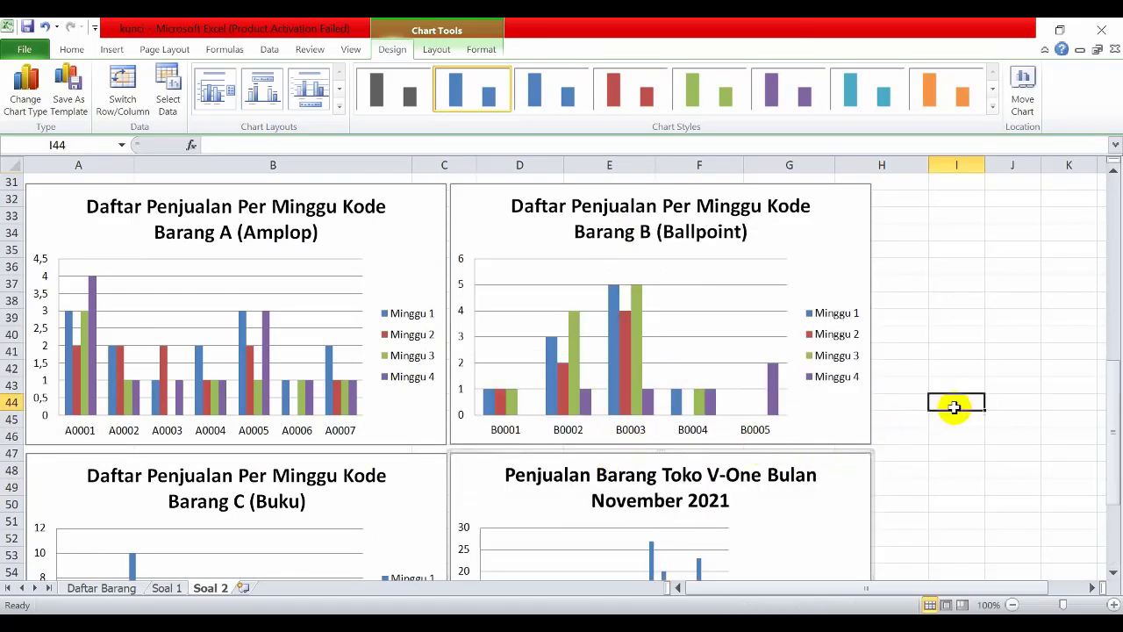
Step: Review the four finished charts on the Soal 2 sheet against the weekly sales table and its total sales column
scroll(946, 446, "down", 4)
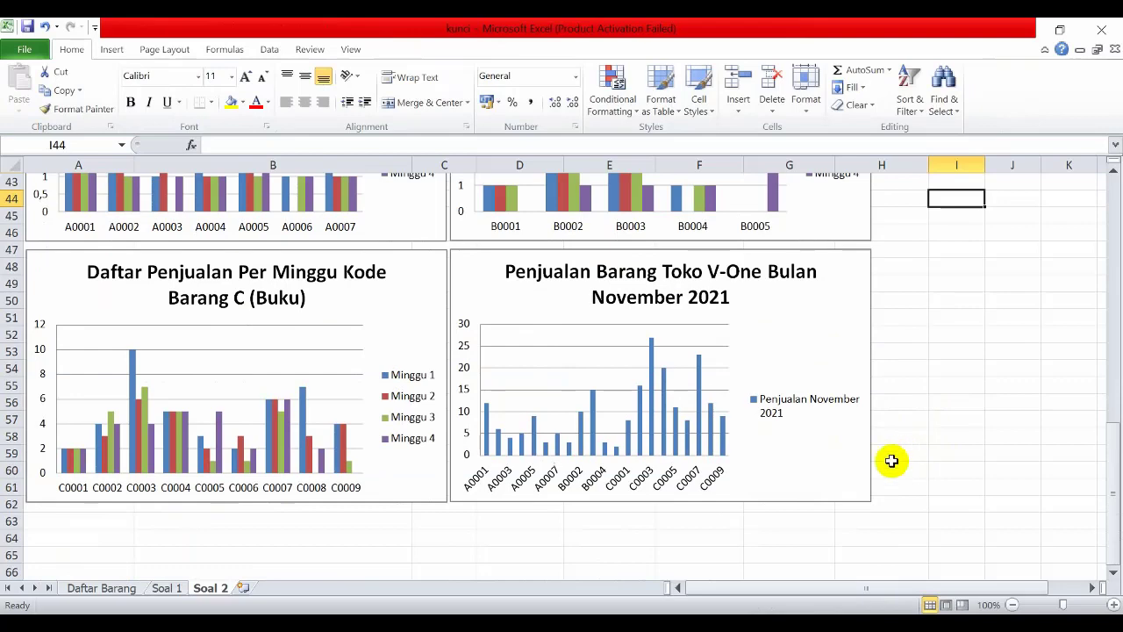
scroll(877, 474, "up", 5)
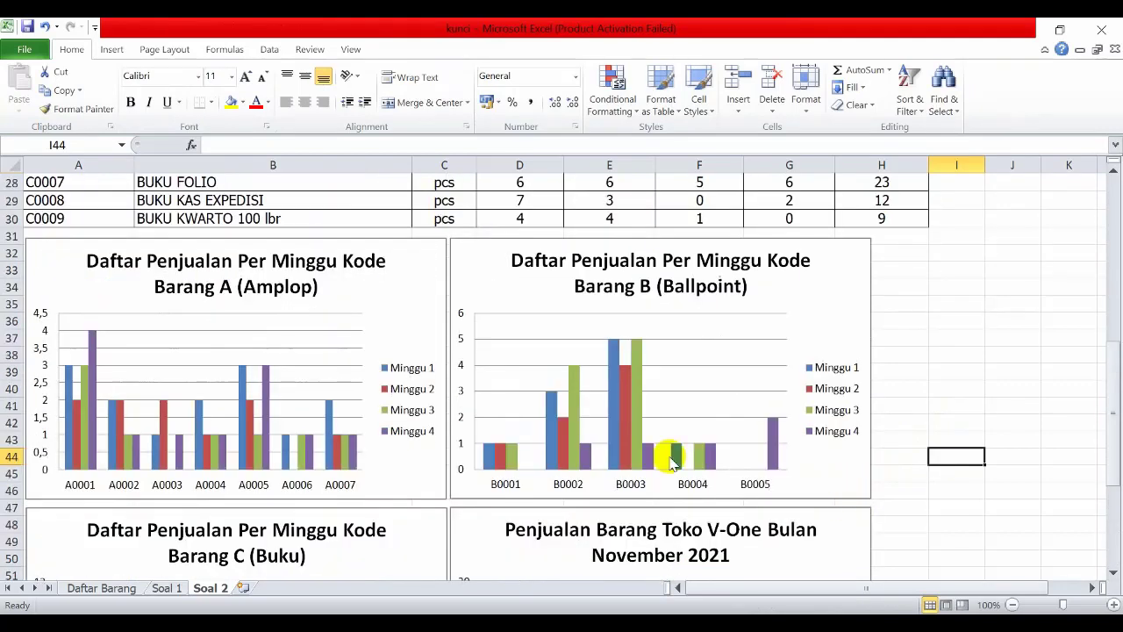
scroll(614, 351, "down", 2)
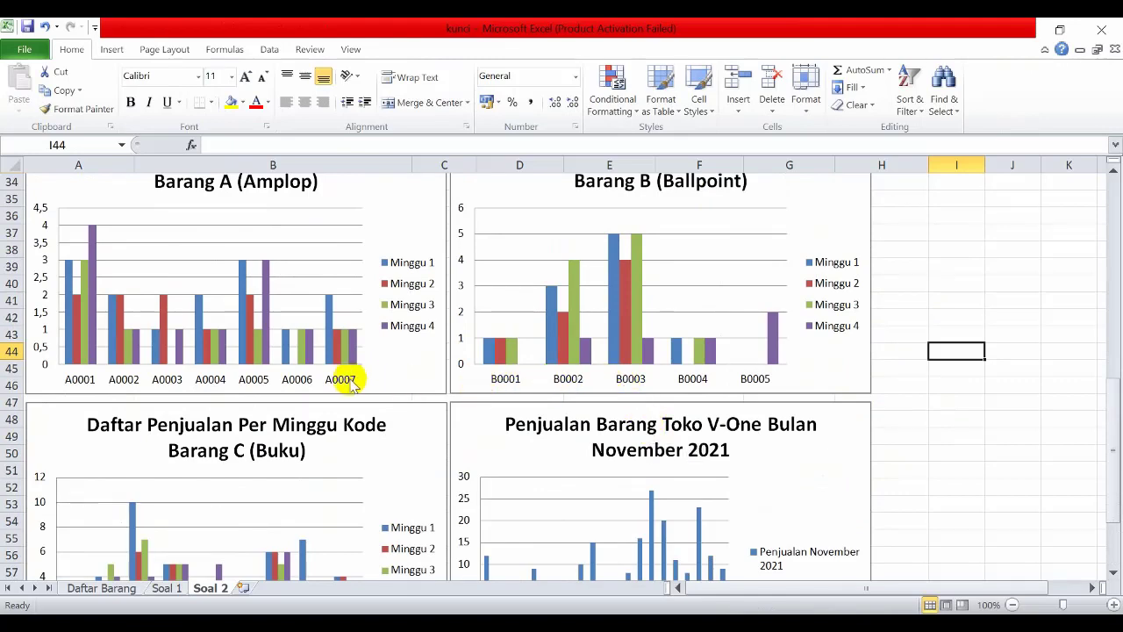
scroll(378, 327, "down", 3)
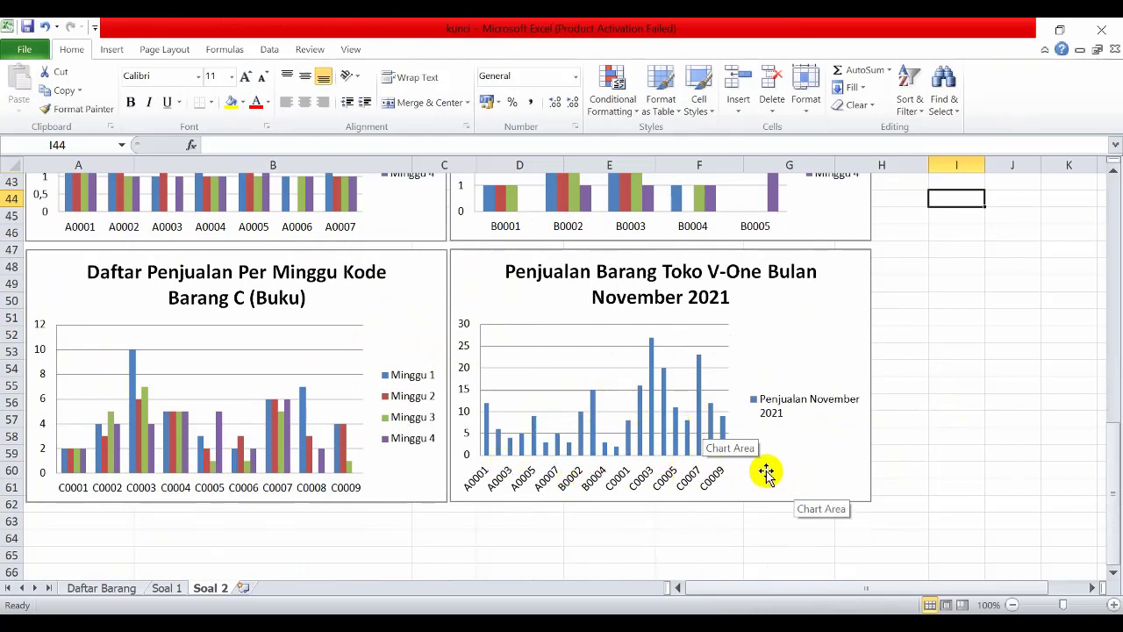
scroll(781, 452, "up", 1)
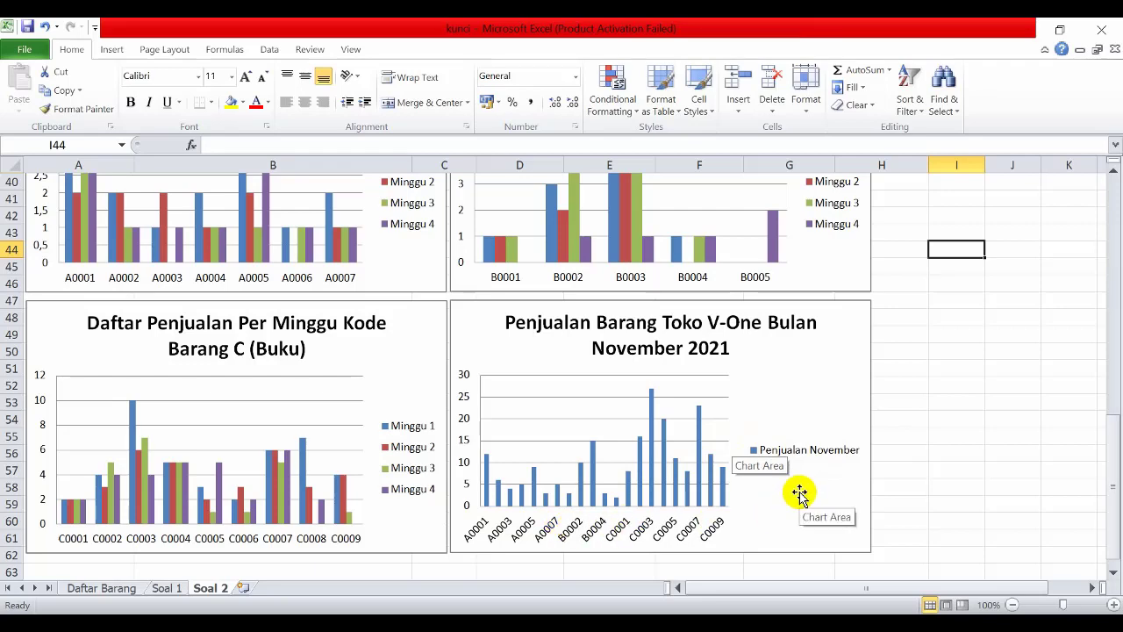
scroll(801, 497, "up", 11)
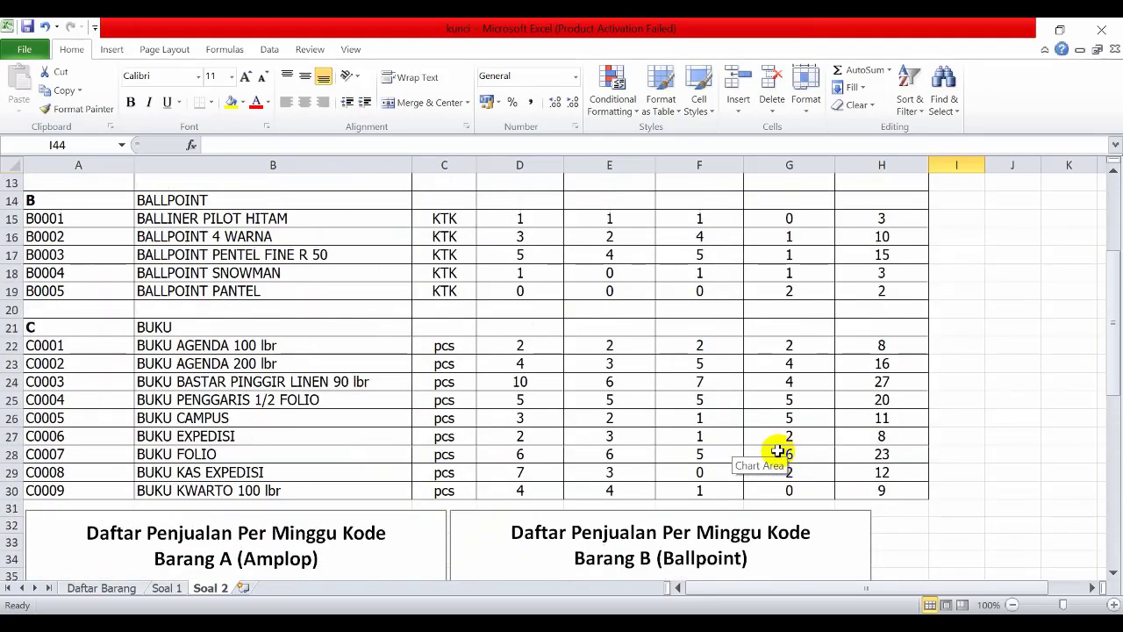
scroll(776, 451, "up", 2)
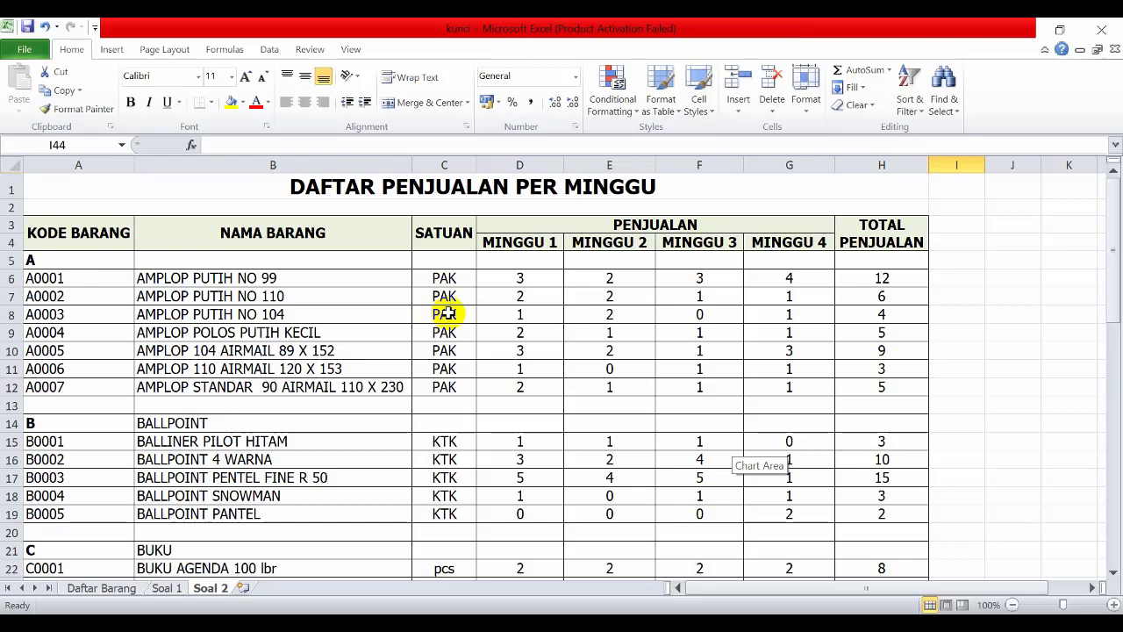
scroll(356, 342, "down", 6)
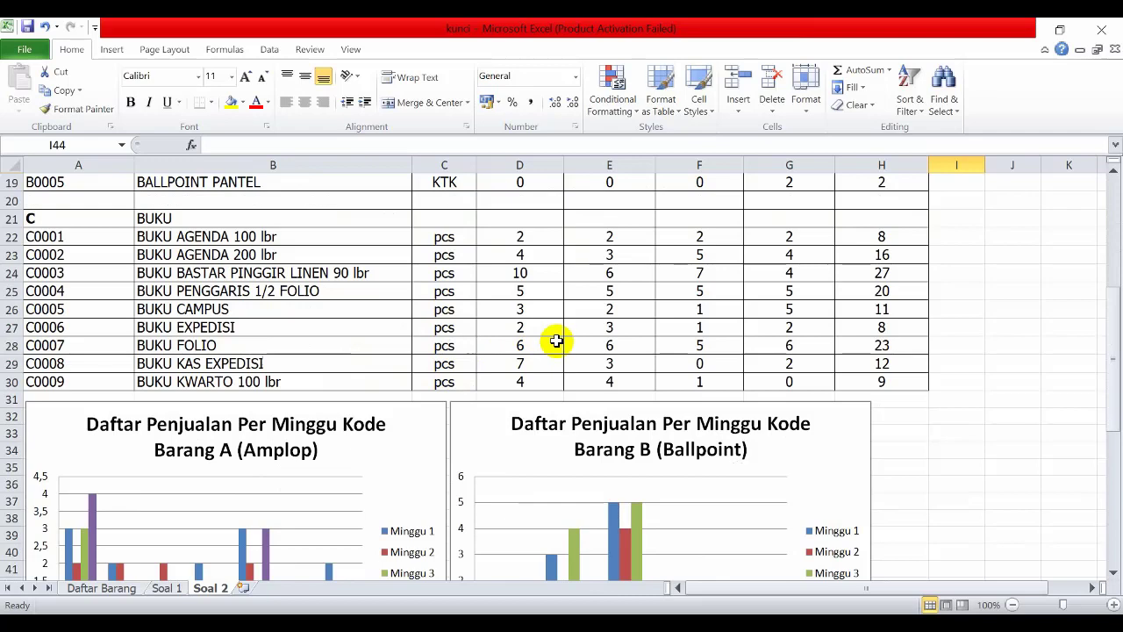
scroll(543, 339, "up", 6)
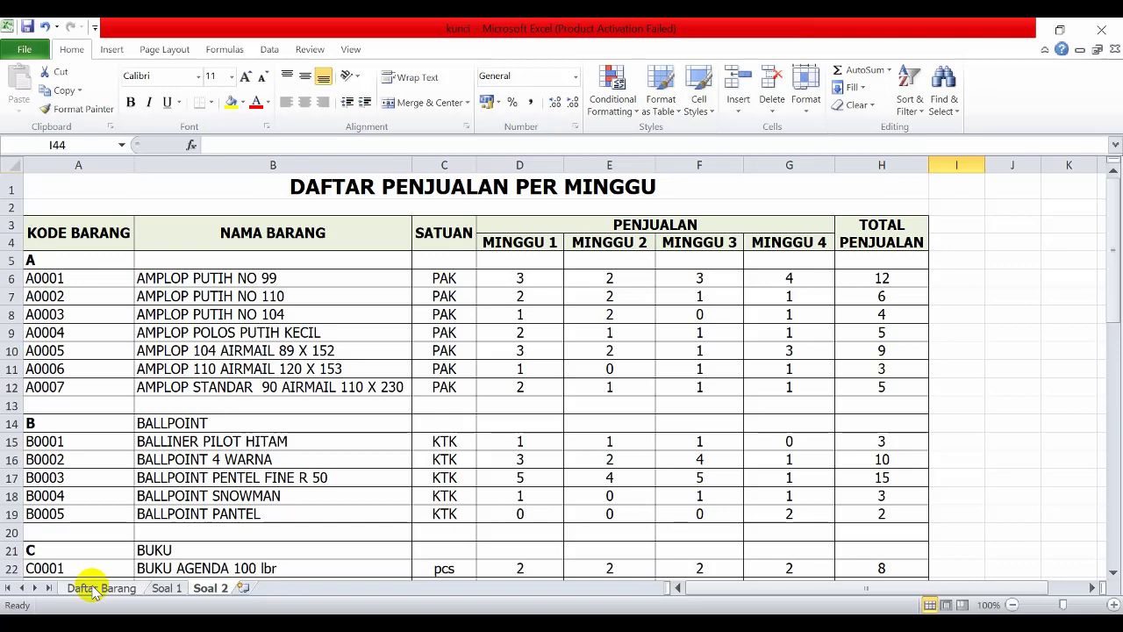
scroll(377, 422, "down", 1)
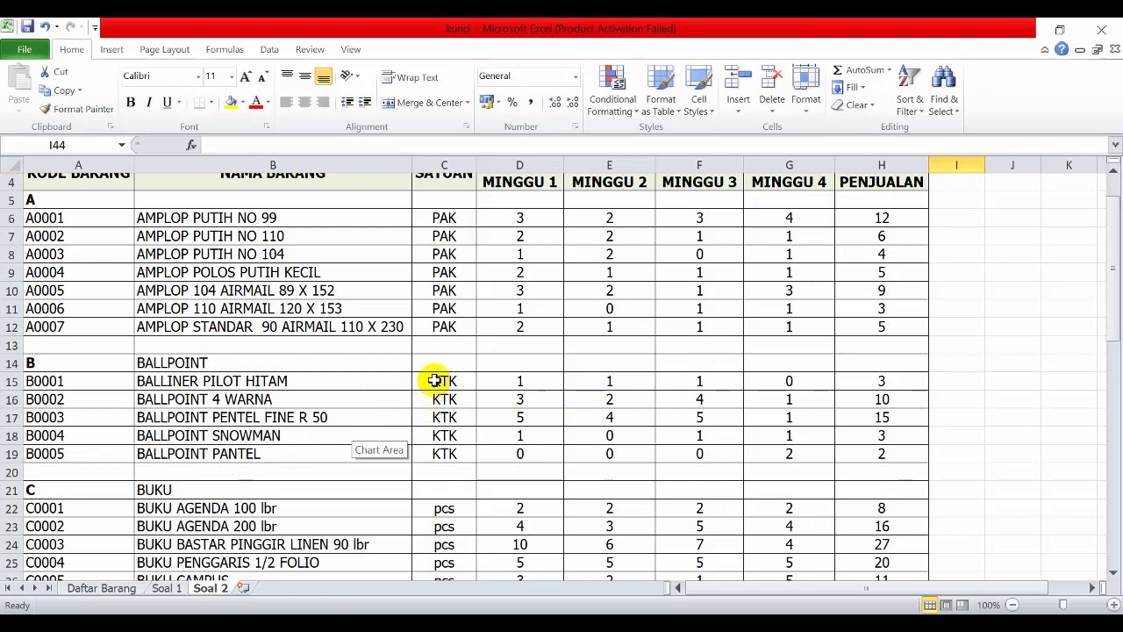
scroll(435, 377, "down", 6)
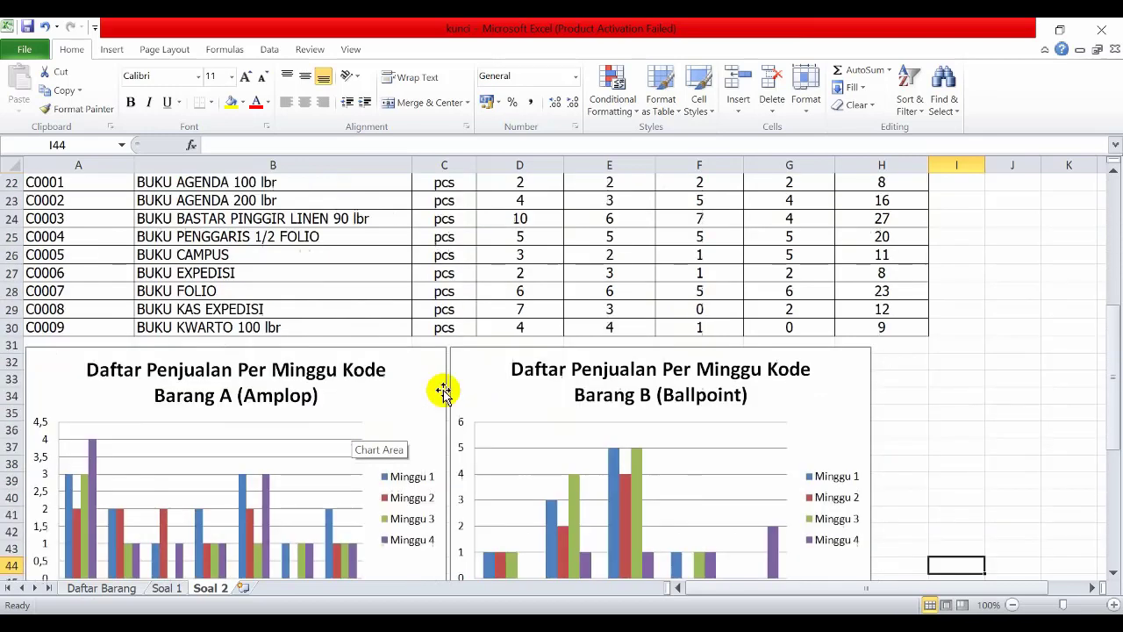